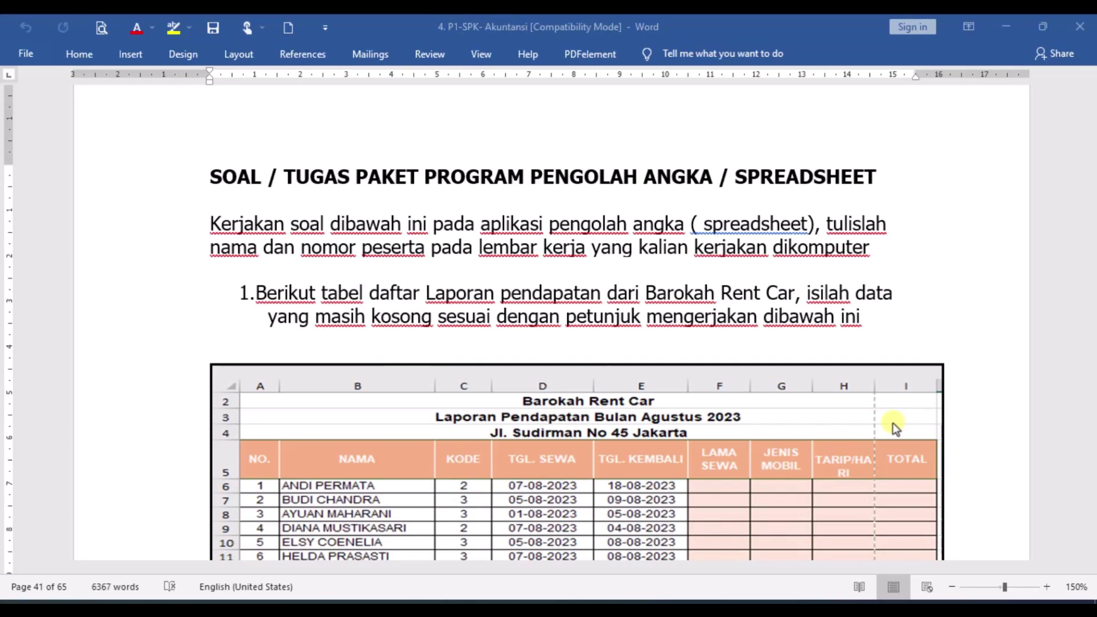
Step: Review the five spreadsheet tasks in the exam document, from the Barokah Rent Car report to the car sales chart
scroll(893, 423, "down", 2)
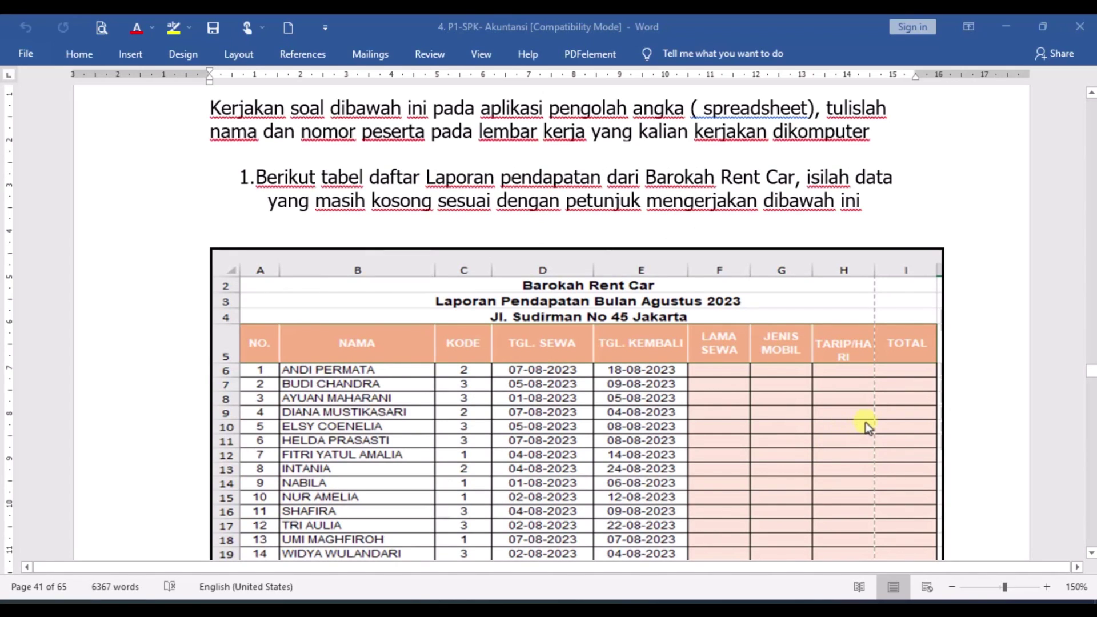
scroll(824, 422, "down", 9)
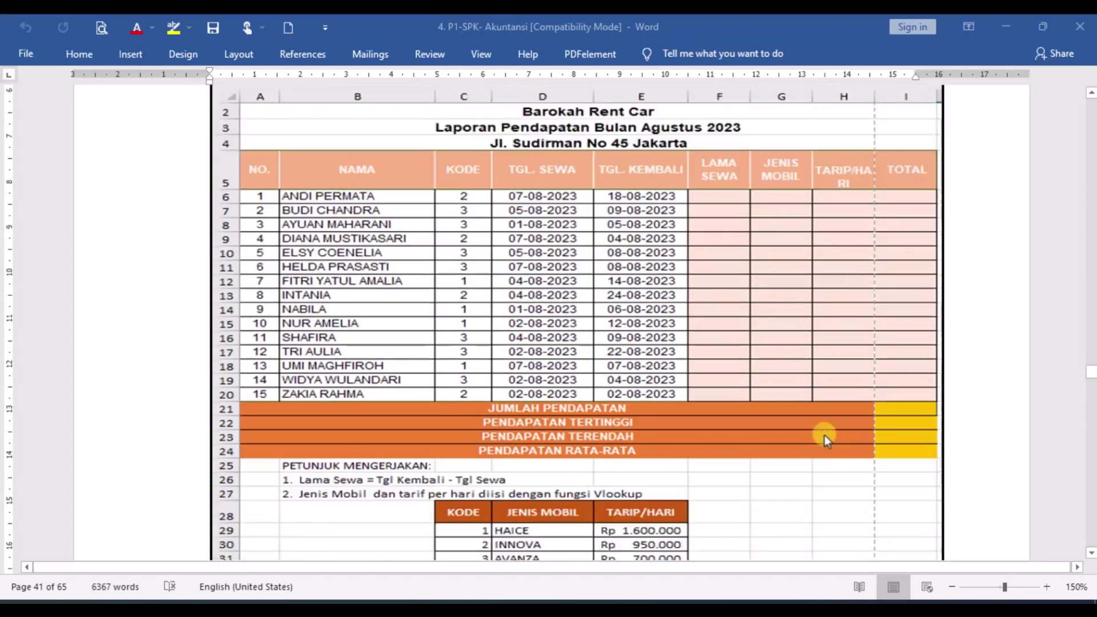
scroll(826, 451, "down", 10)
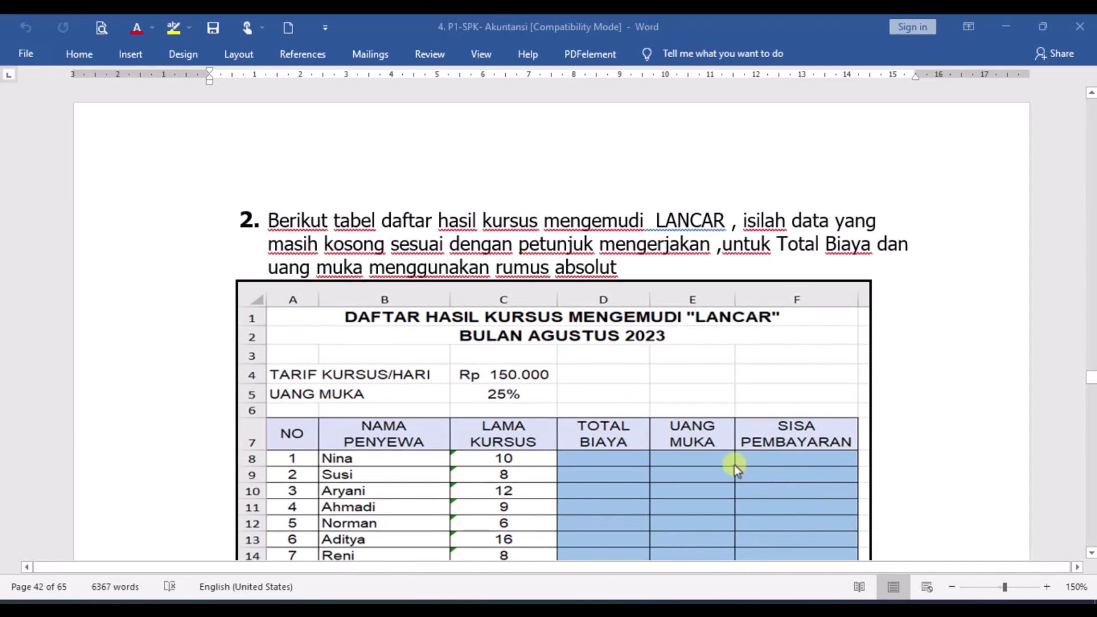
scroll(735, 457, "down", 8)
scroll(738, 460, "down", 14)
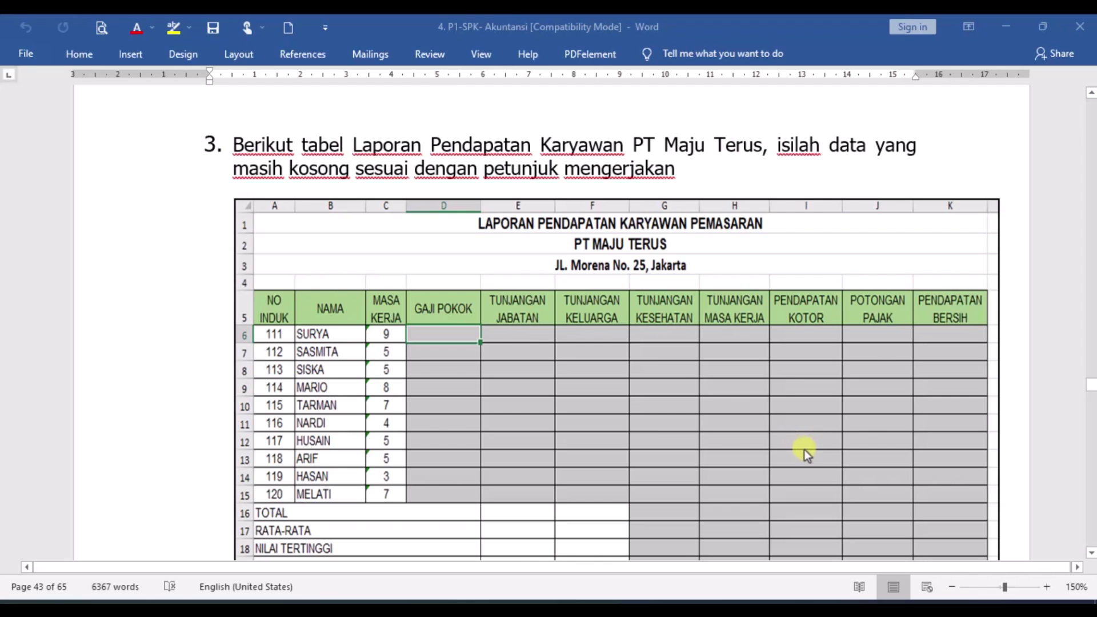
scroll(803, 449, "down", 7)
scroll(803, 460, "down", 5)
scroll(803, 460, "up", 1)
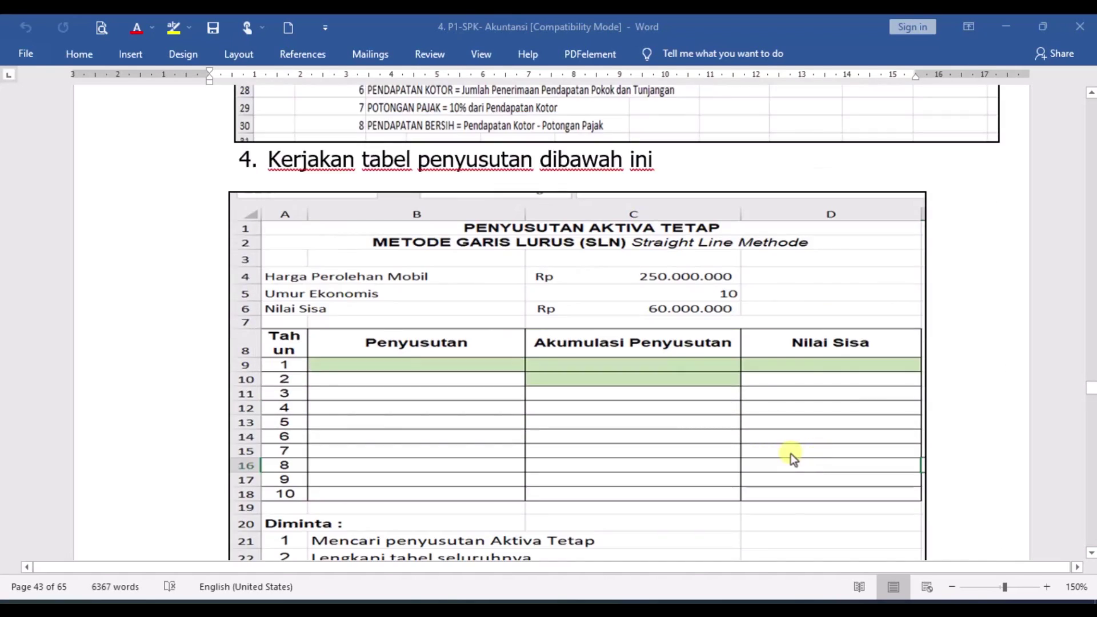
scroll(791, 453, "down", 10)
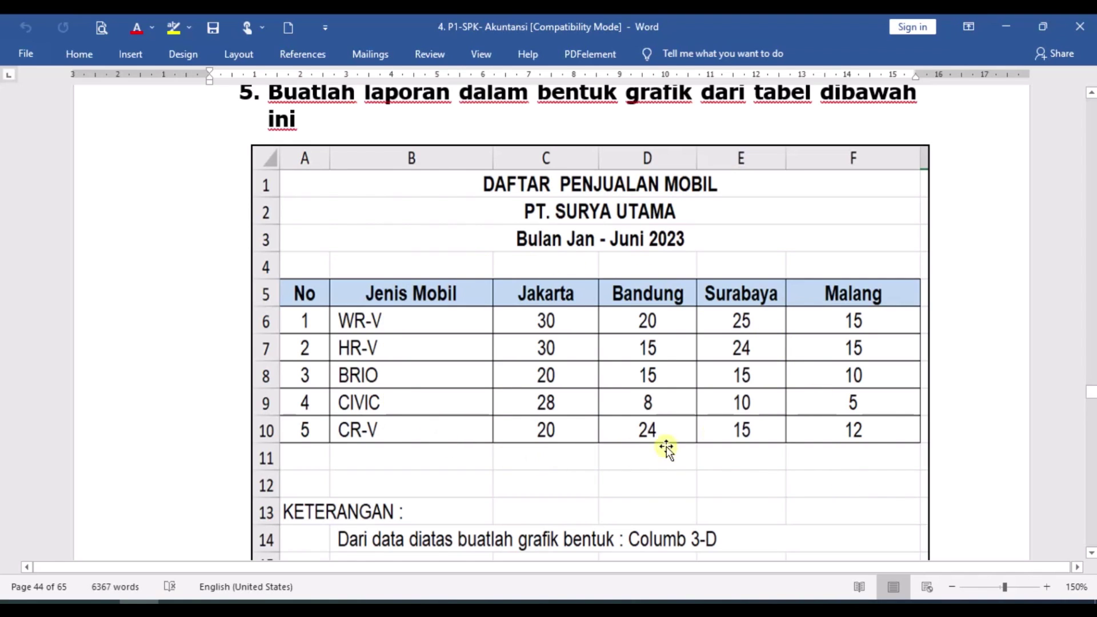
scroll(712, 306, "up", 15)
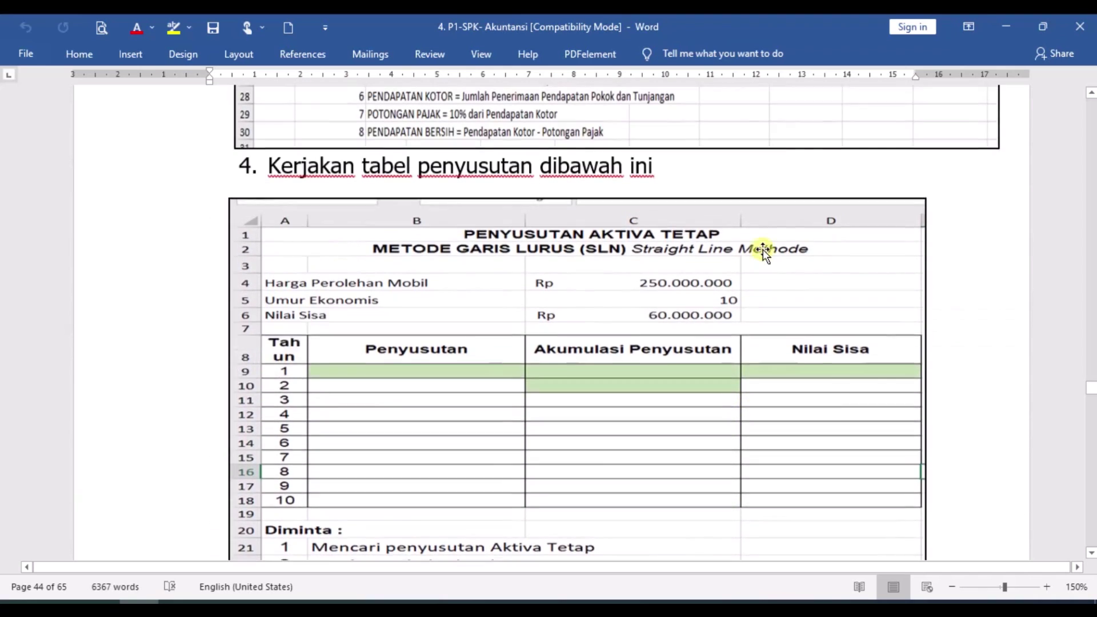
scroll(742, 336, "up", 8)
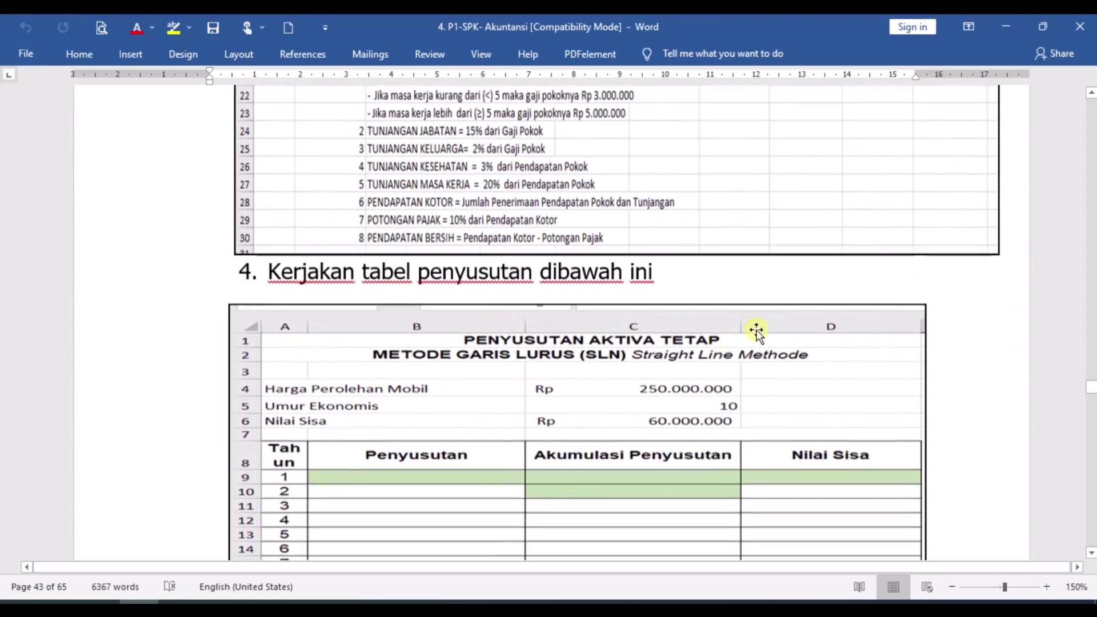
scroll(796, 274, "up", 1)
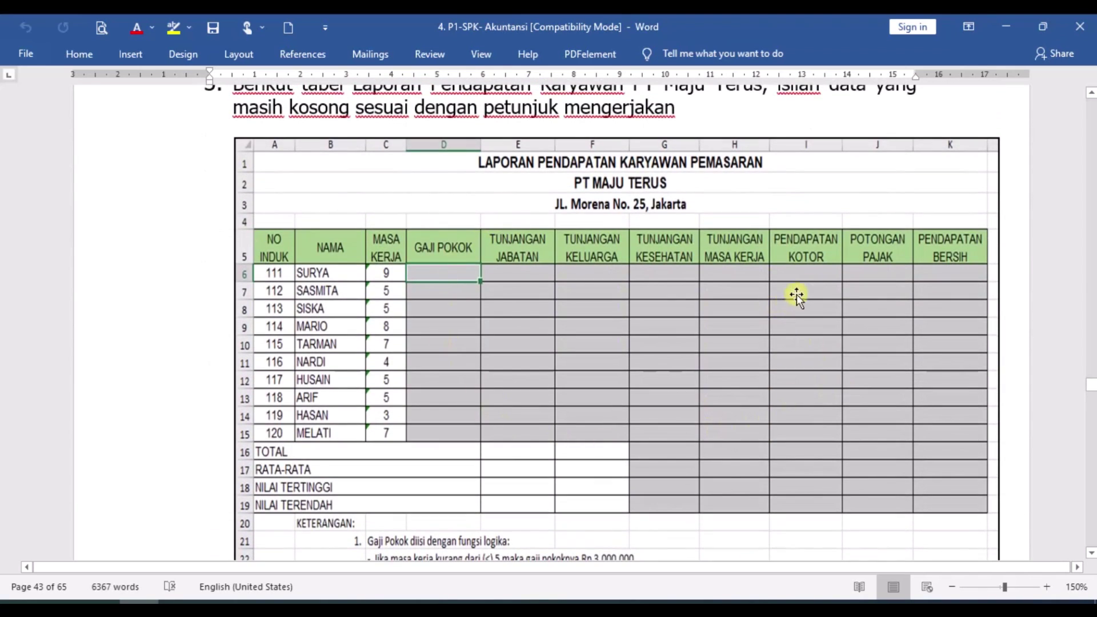
scroll(790, 296, "up", 12)
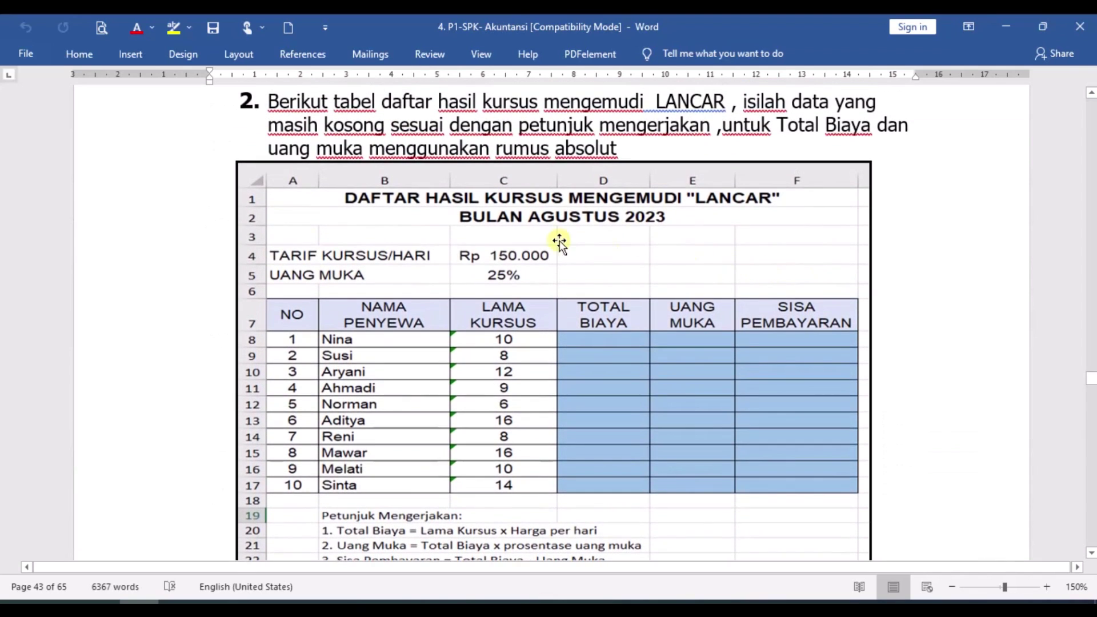
scroll(617, 293, "up", 10)
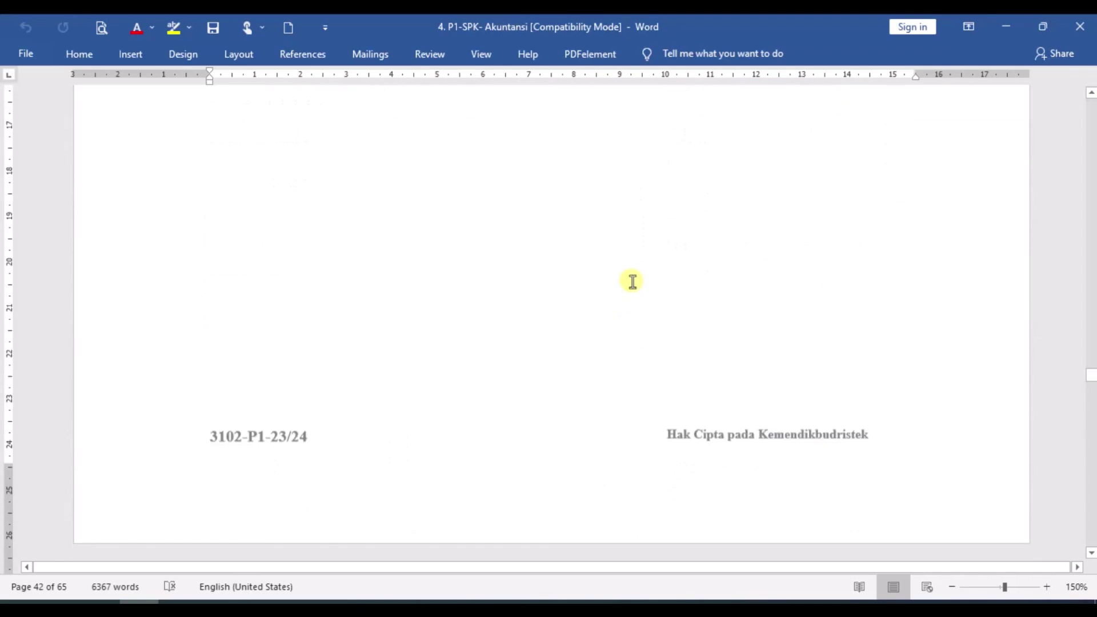
scroll(633, 281, "up", 6)
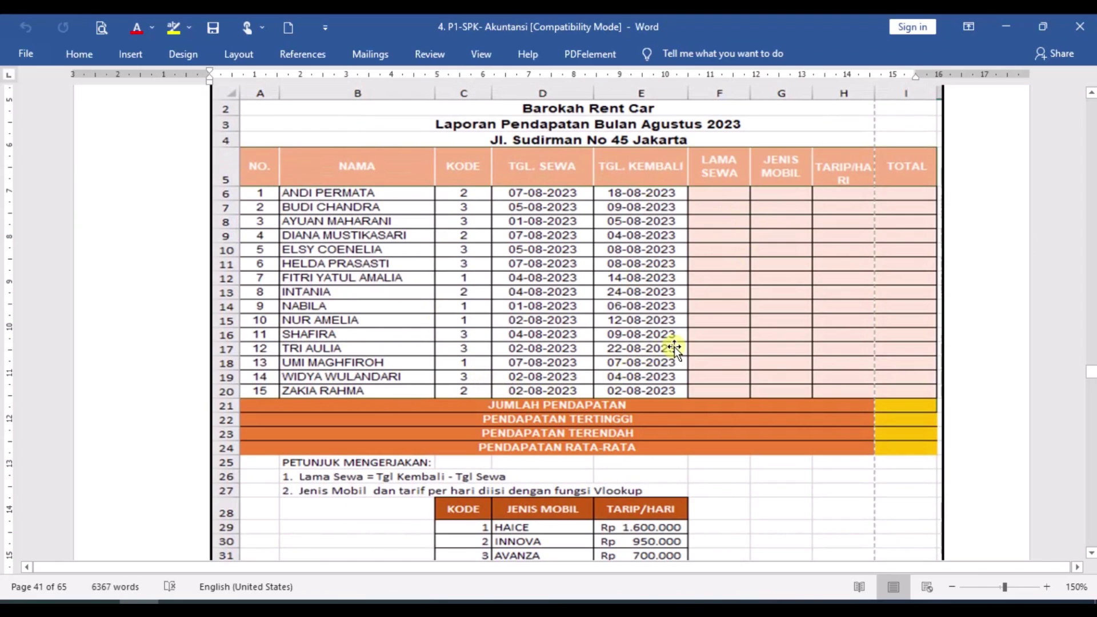
Step: Switch to the Excel workbook and look through the sheets Soal 1 to Soal 5, ending on Soal 1
left_click(257, 609)
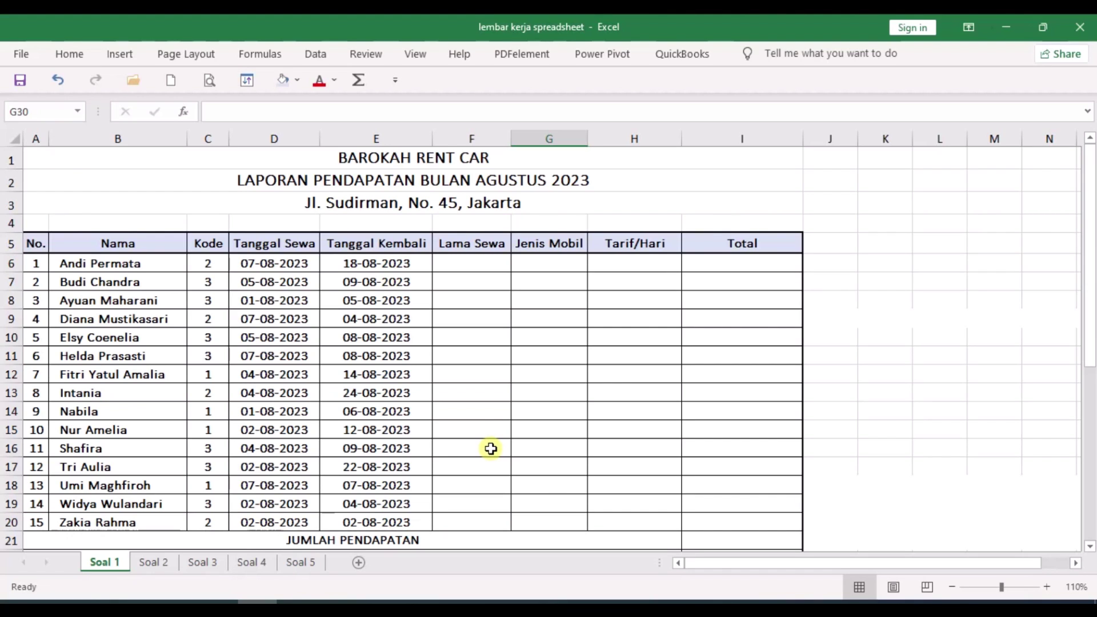
left_click(150, 562)
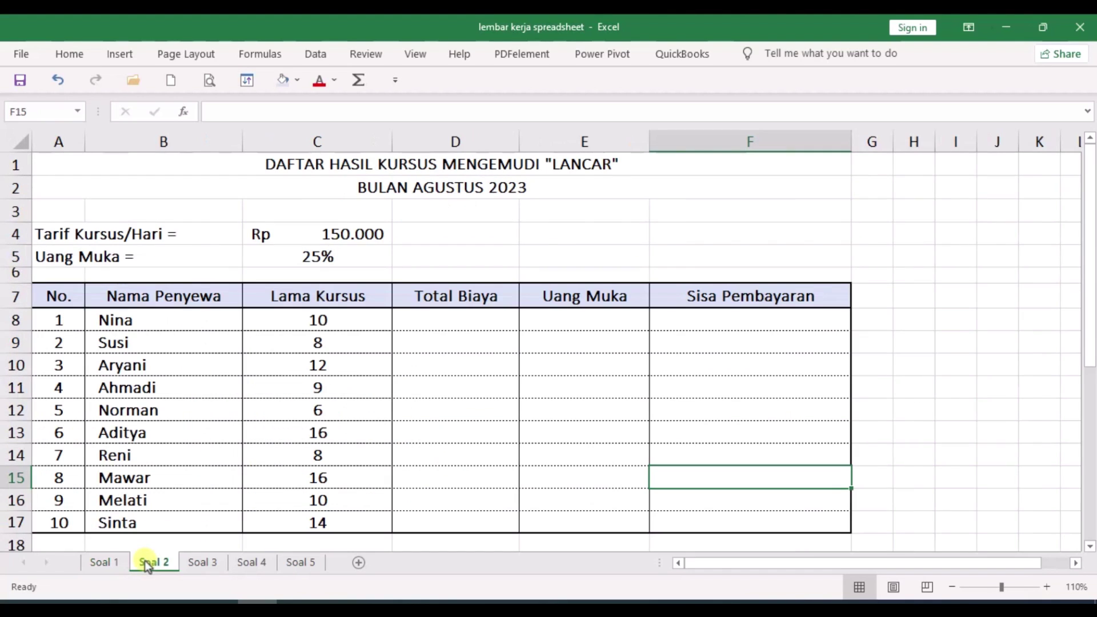
left_click(201, 562)
left_click(254, 563)
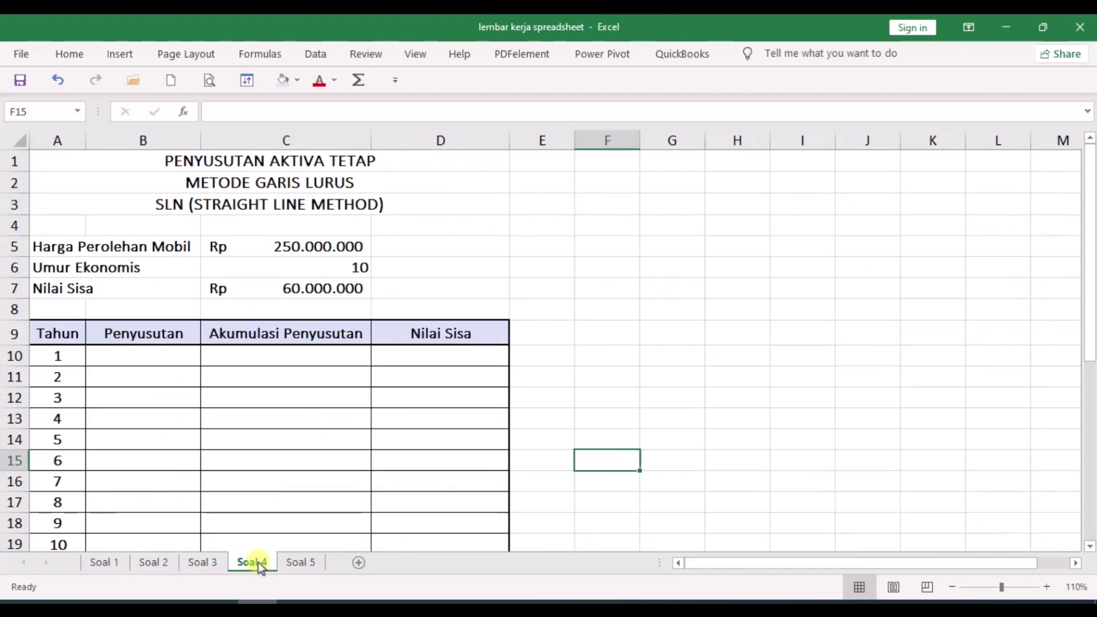
left_click(303, 563)
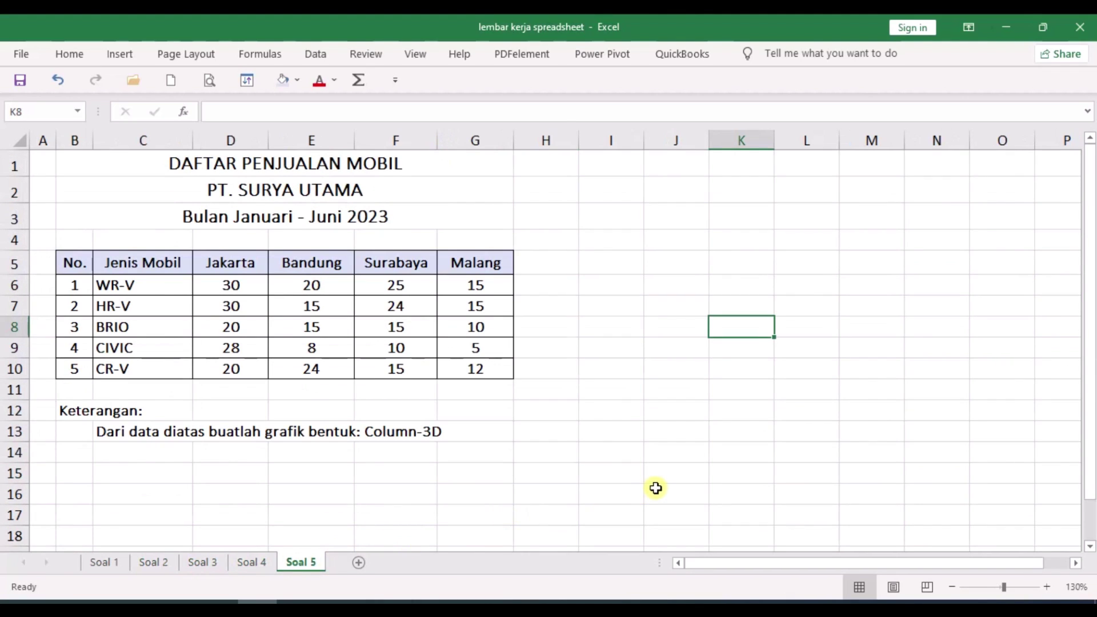
left_click(109, 563)
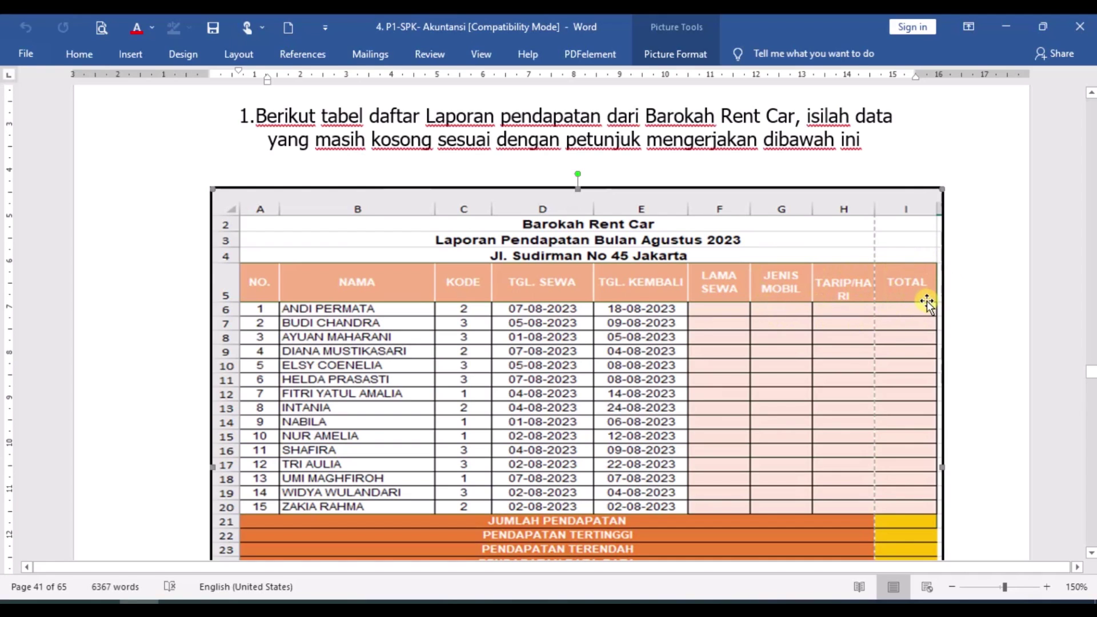
Step: Examine the Barokah Rent Car table and its working instructions under task 1 in the Word document
scroll(910, 362, "down", 1)
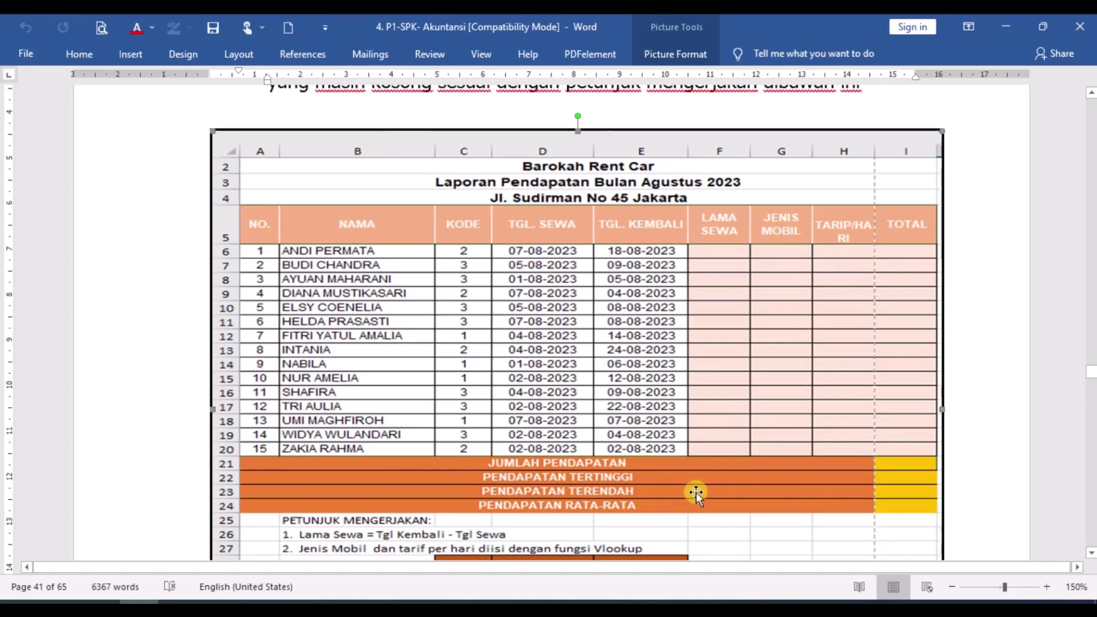
scroll(718, 470, "down", 1)
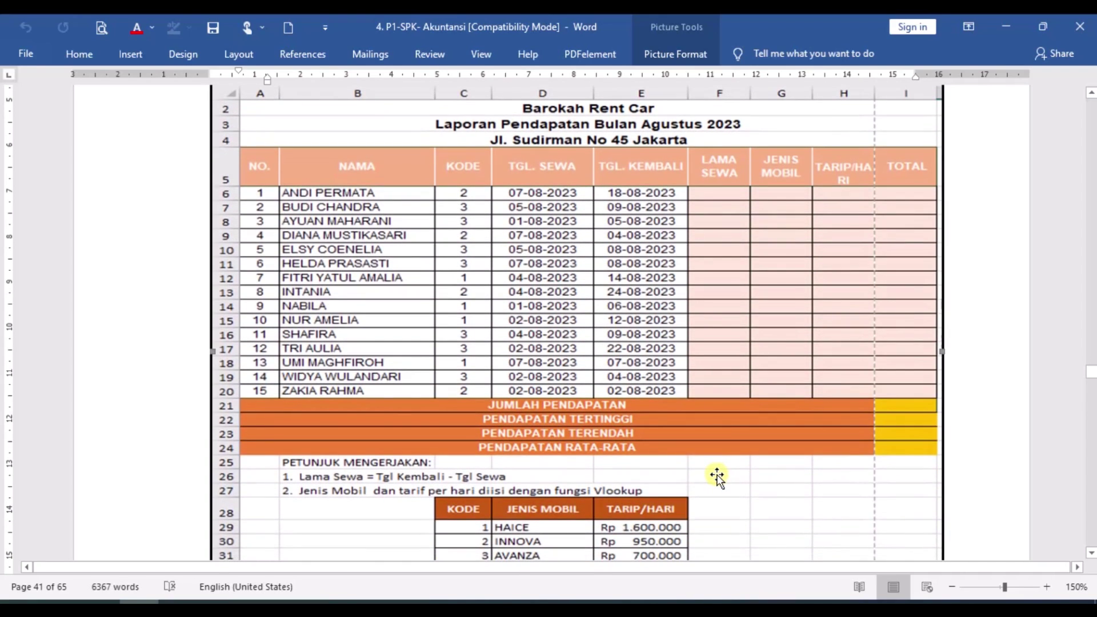
scroll(717, 476, "down", 1)
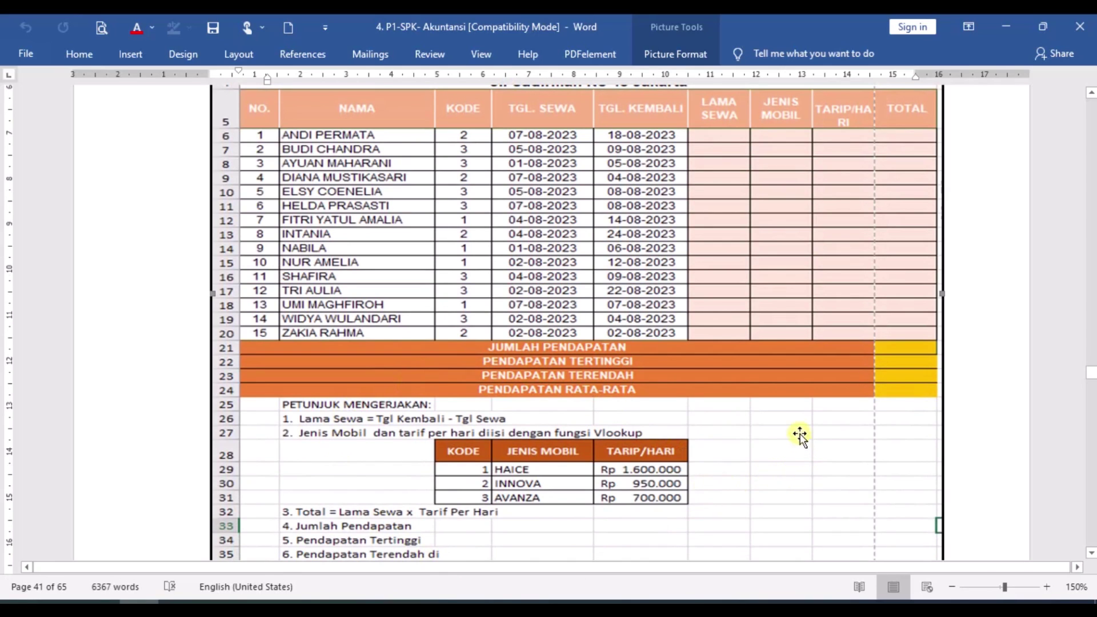
scroll(828, 350, "up", 2)
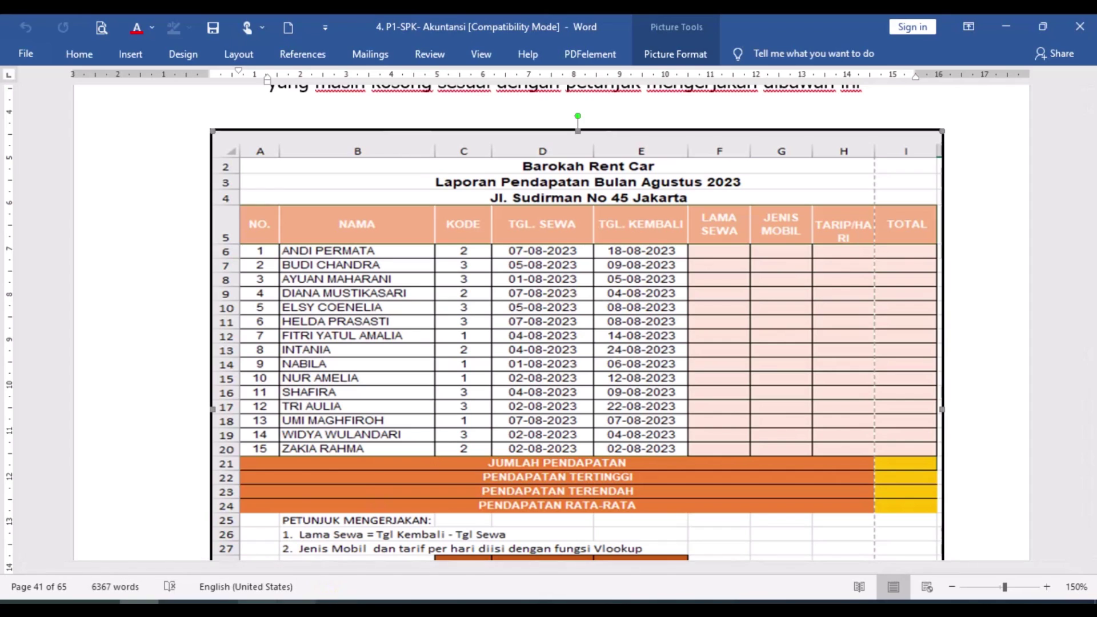
Step: Switch to the Excel workbook and fill name cell B9 on the Soal 1 sheet with yellow
left_click(257, 602)
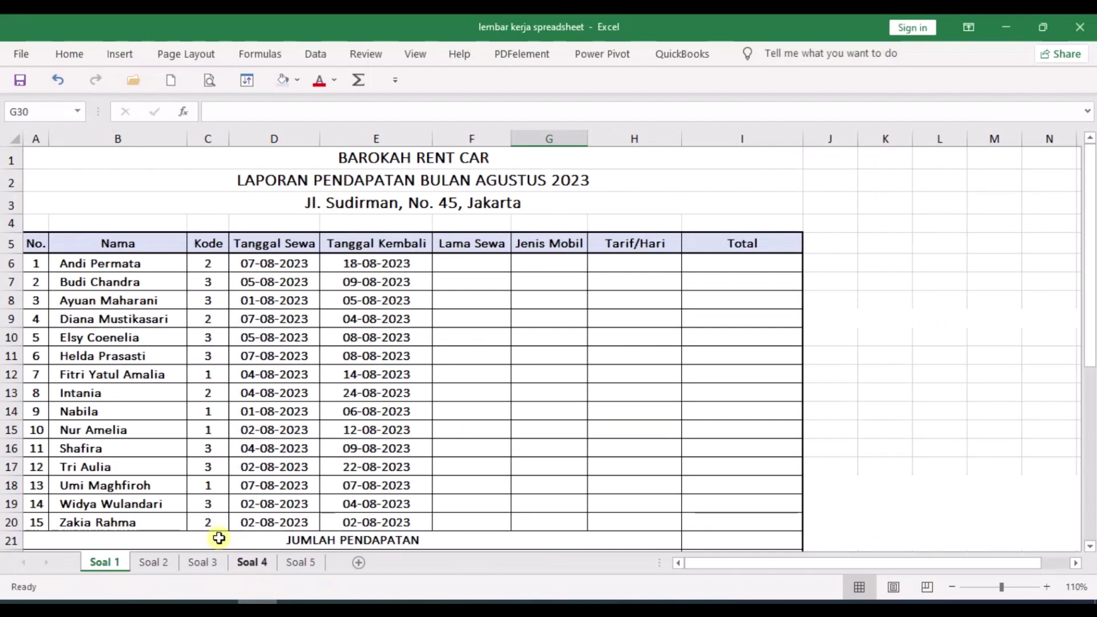
left_click(63, 319)
left_click(282, 80)
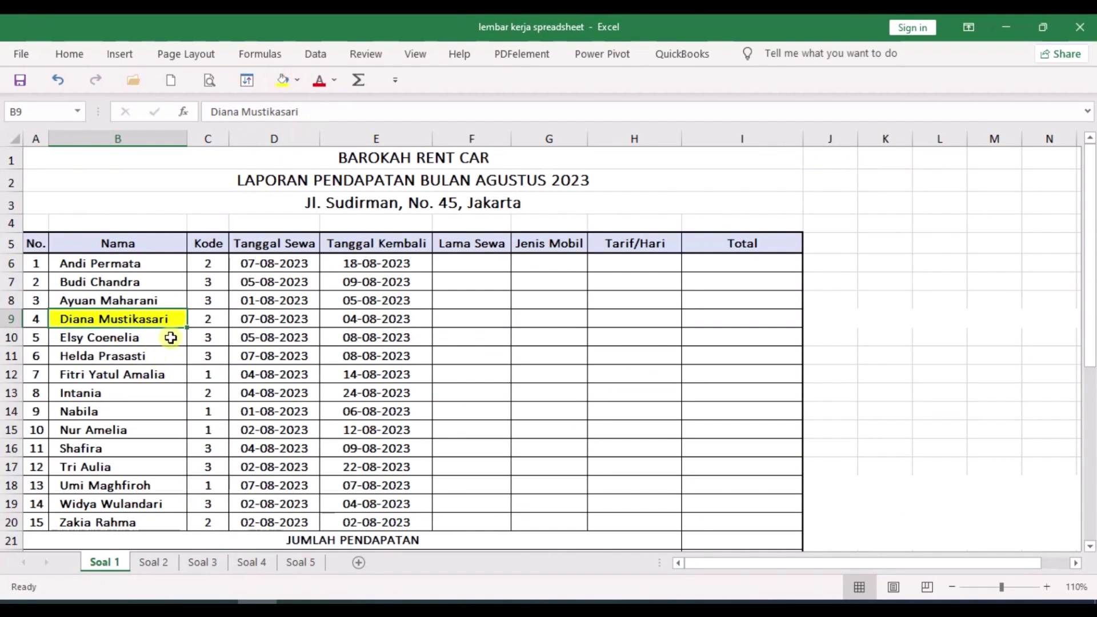
Step: Set row 9's Tanggal Sewa to 04/08/2023 and its Tanggal Kembali to 07/08/2023
left_click(255, 320)
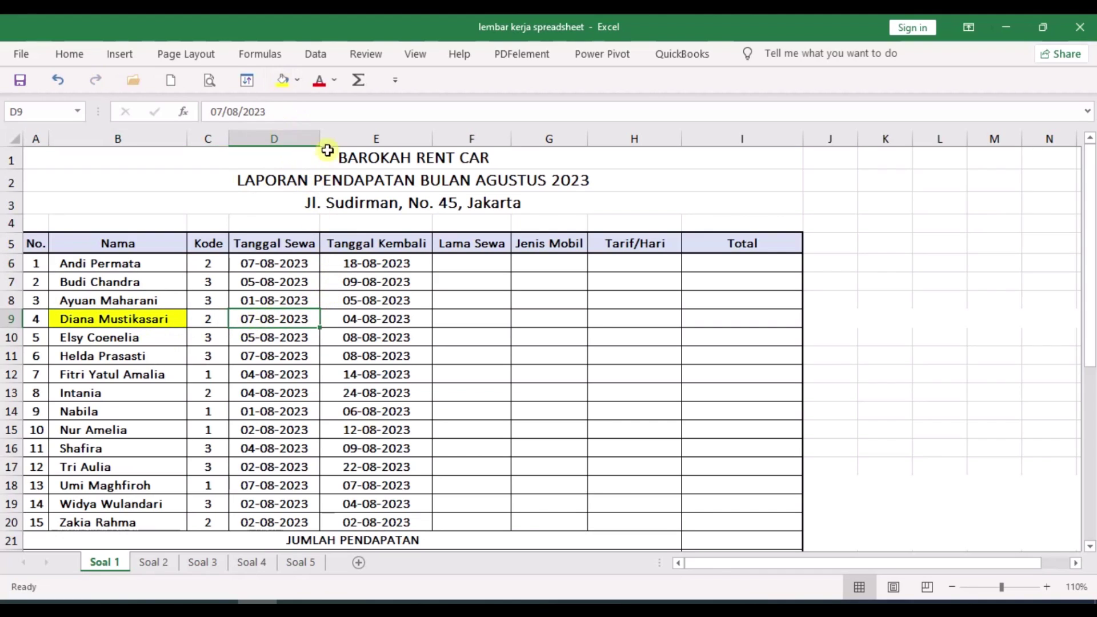
left_click(220, 111)
key("BackSpace")
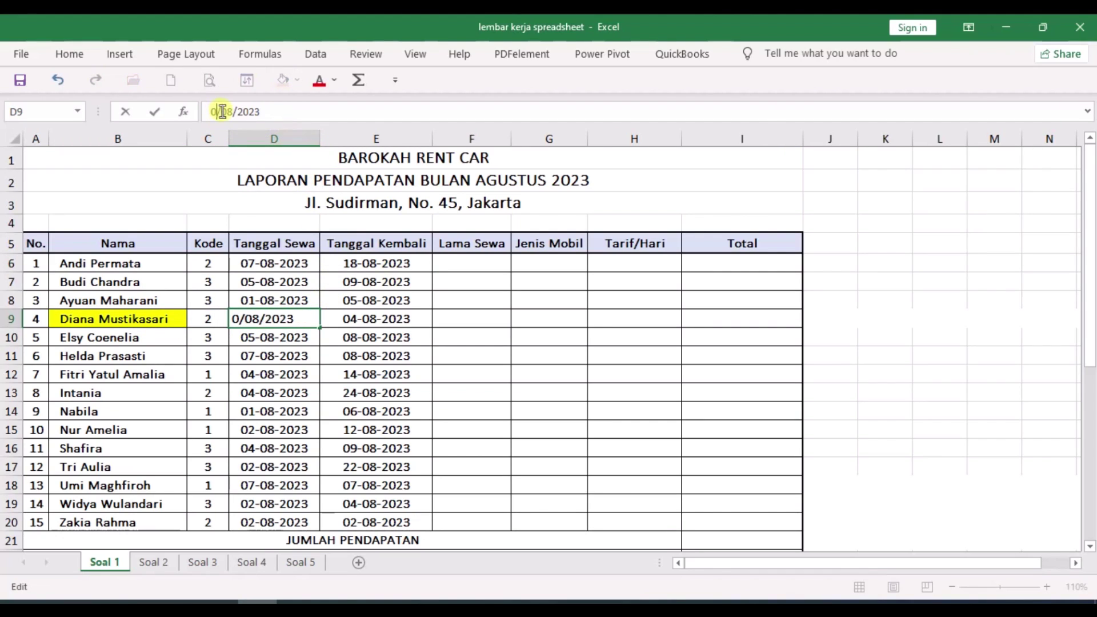
type("4")
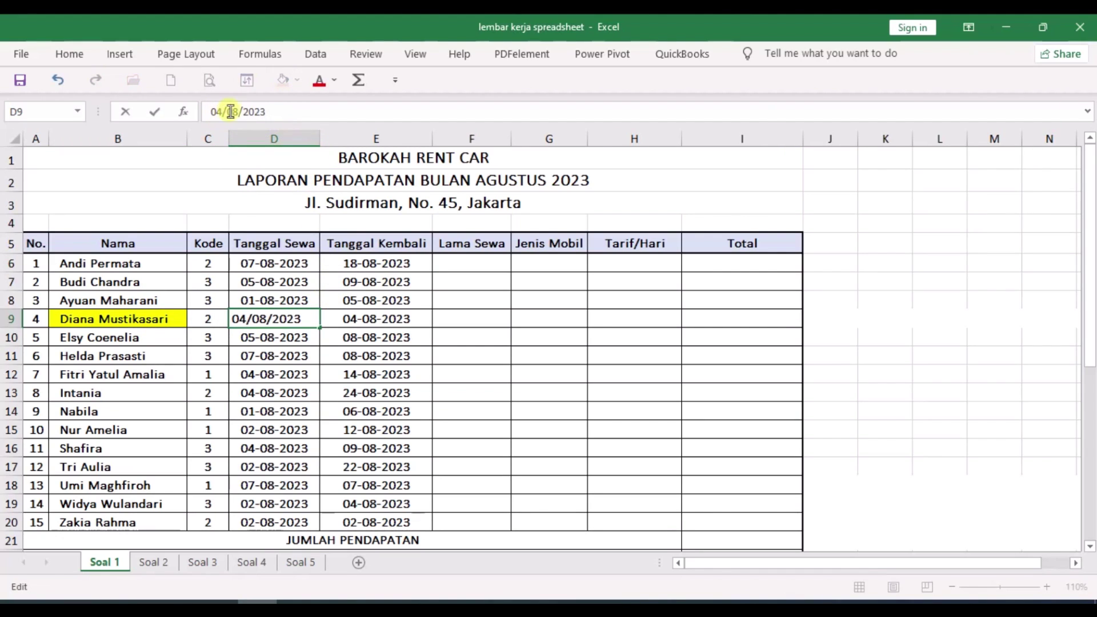
left_click(343, 317)
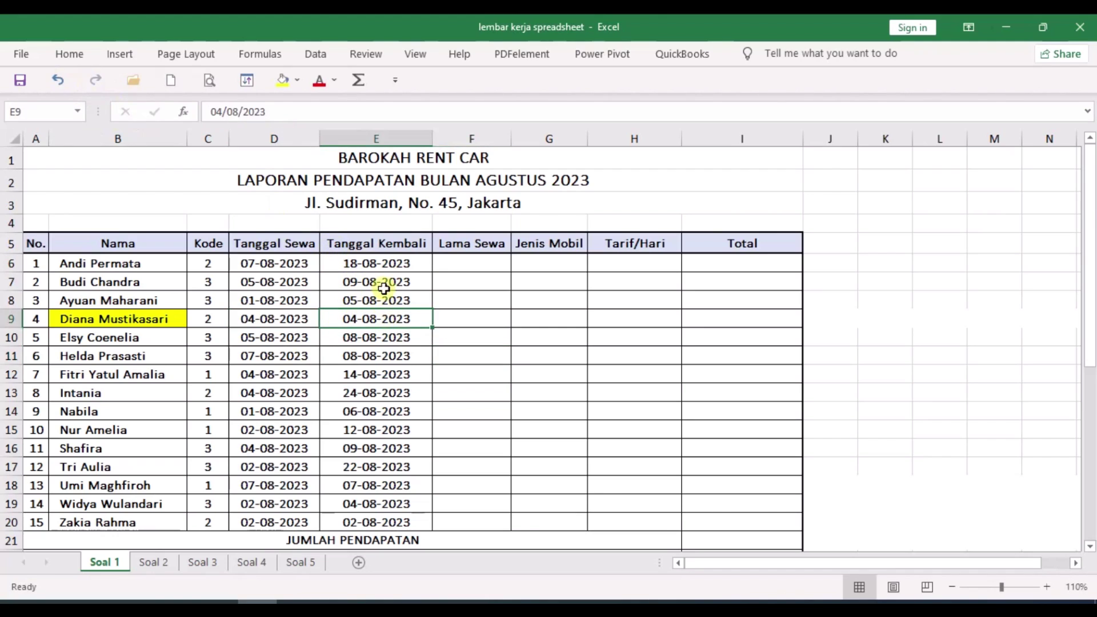
left_click(225, 111)
key("BackSpace")
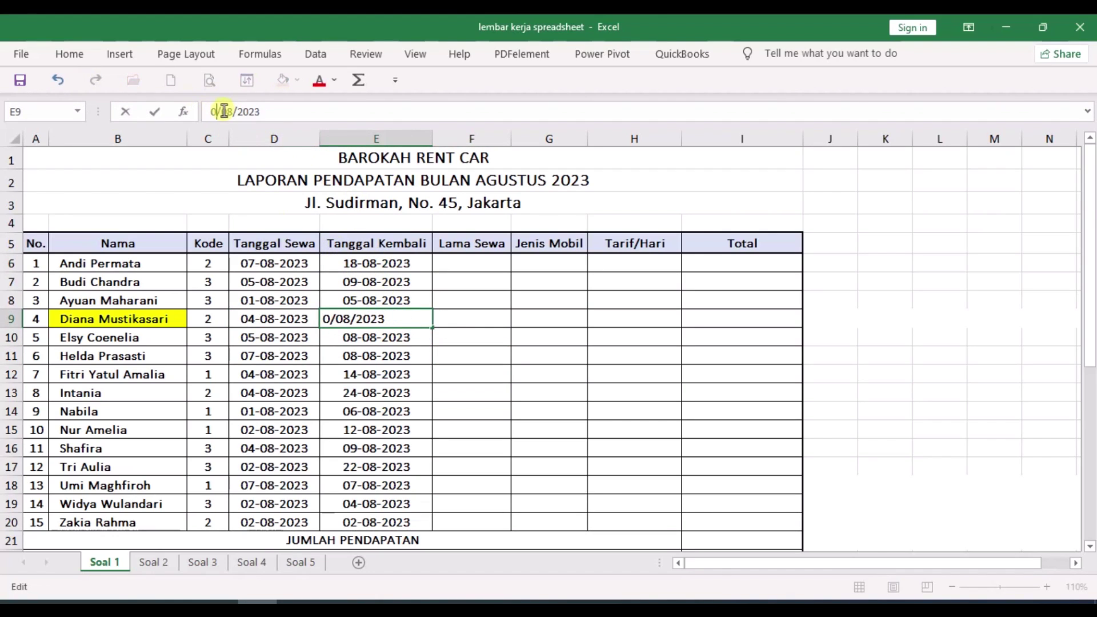
type("7")
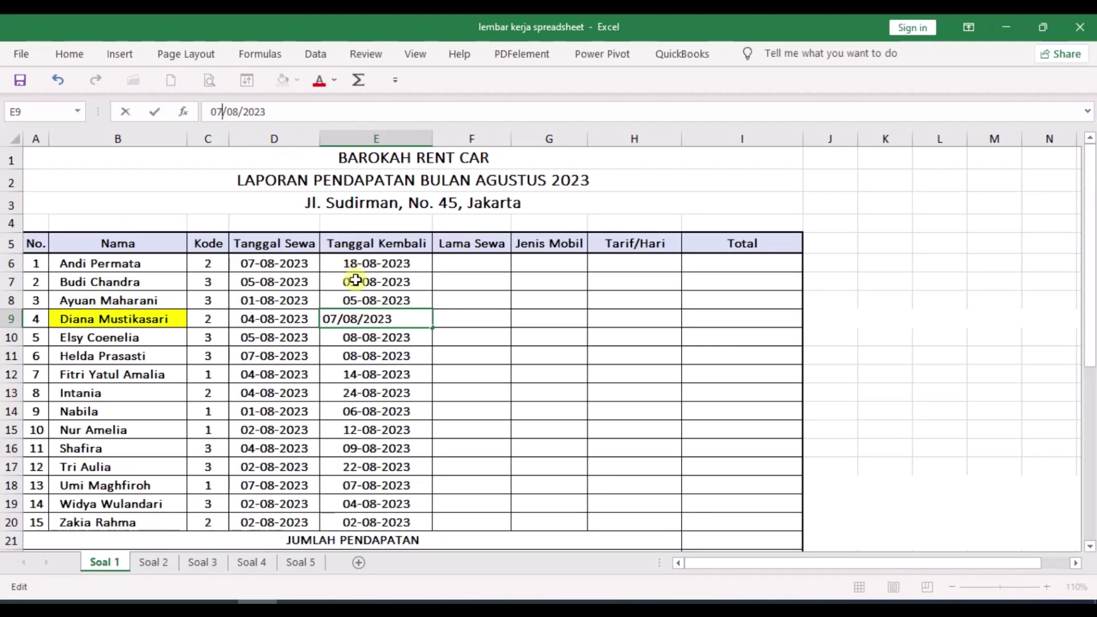
key("ctrl+Return")
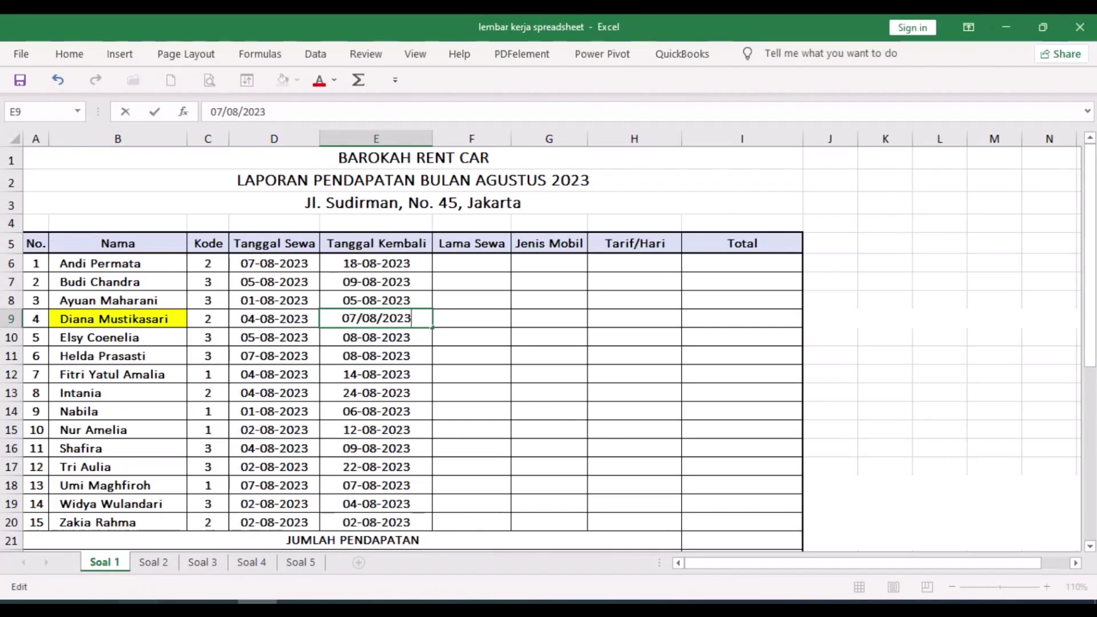
Step: Check the rental dates in the Word task table and fill name cells B18 and B20 in the Excel sheet with yellow
left_click(139, 607)
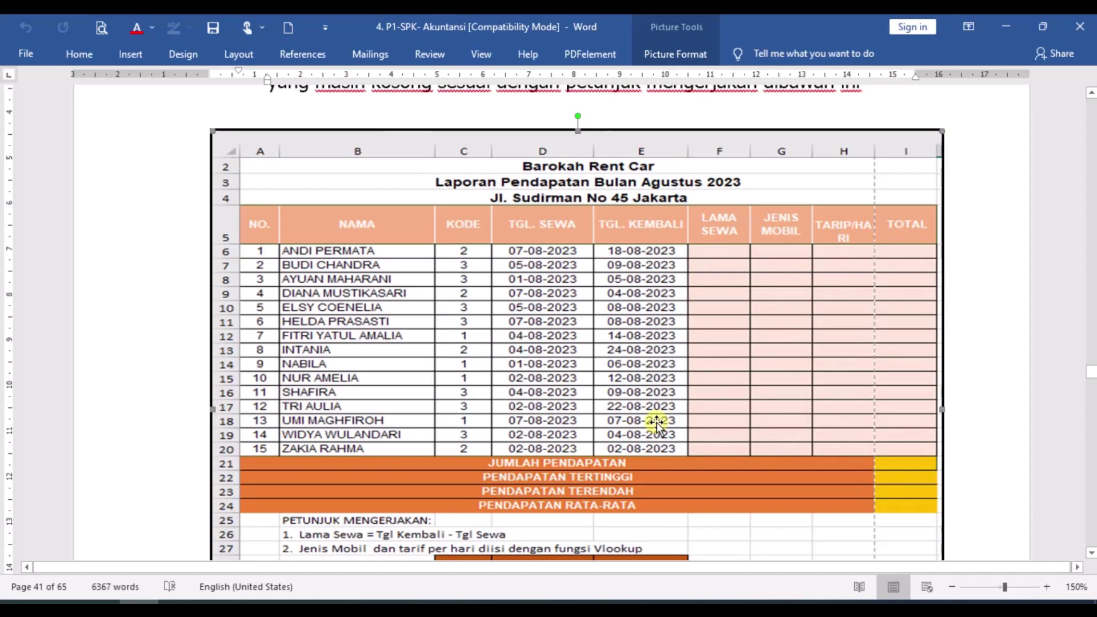
left_click(256, 602)
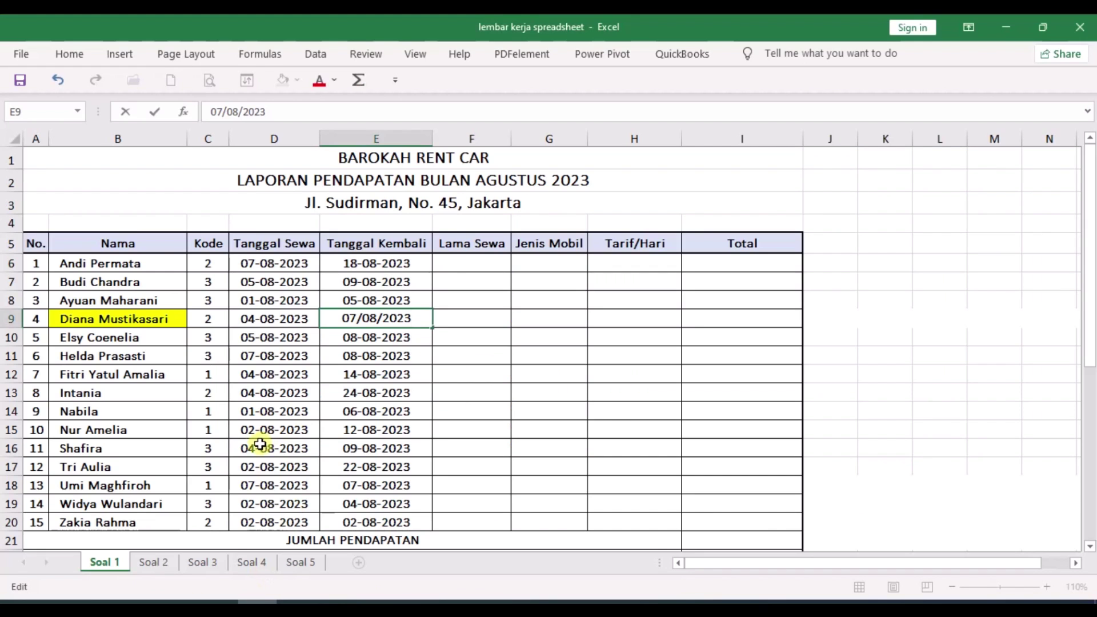
left_click(162, 485)
left_click(282, 80)
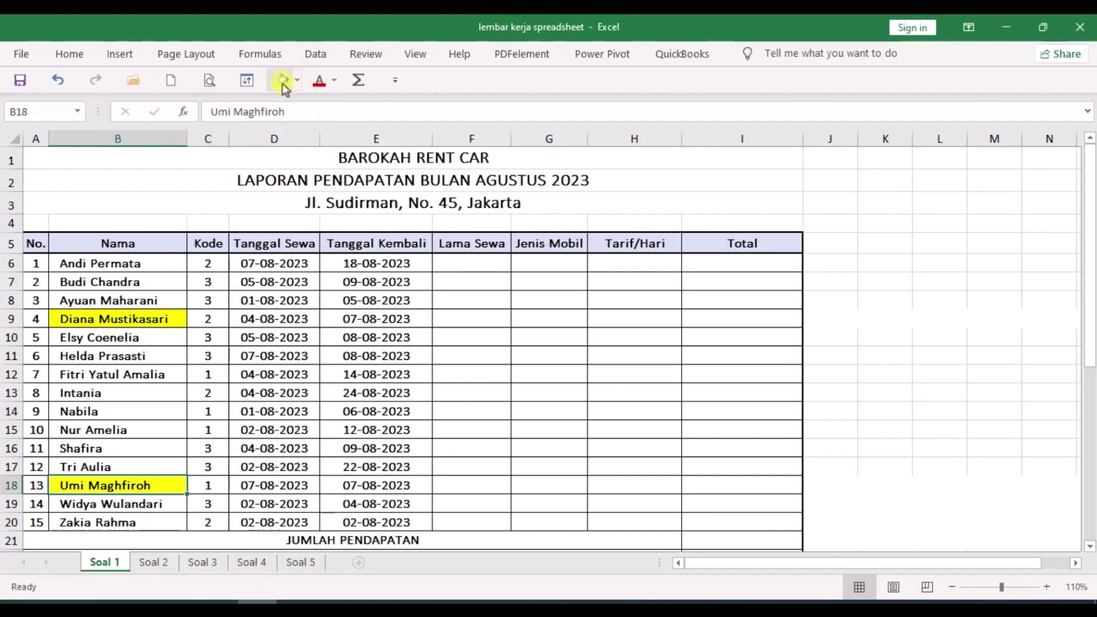
left_click(147, 521)
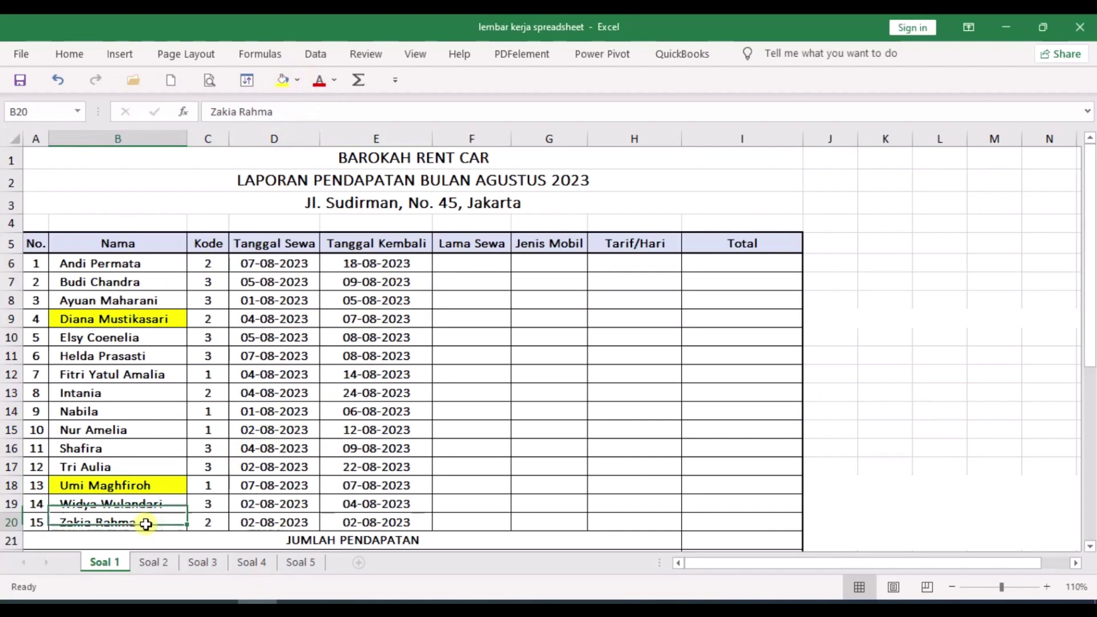
left_click(283, 82)
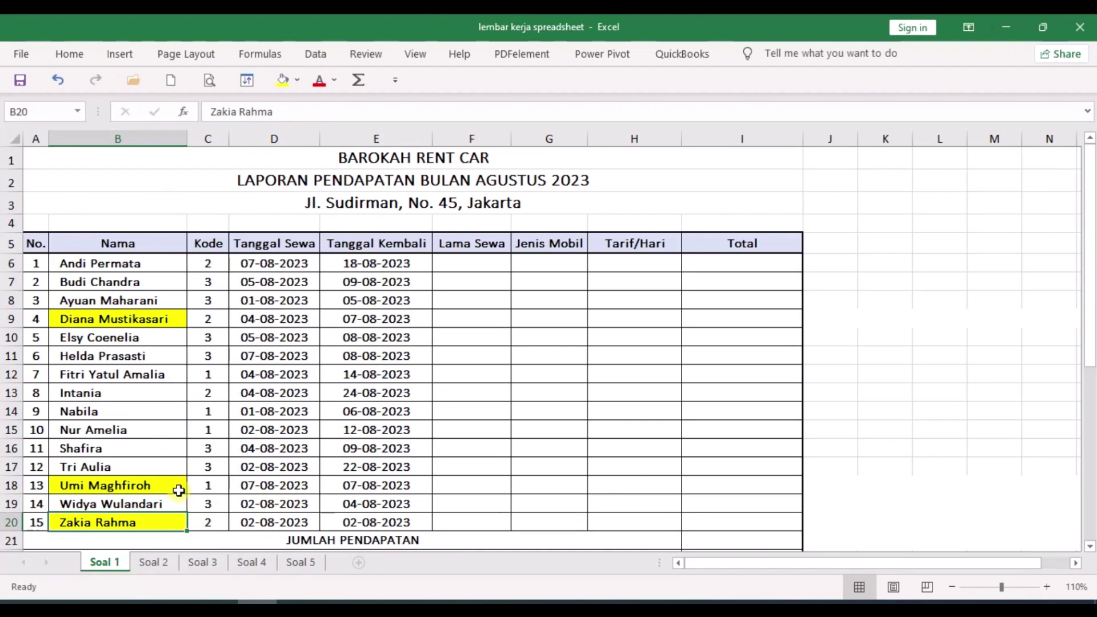
Step: Undo the last change and set row 18's Tanggal Kembali to 08/08/2023
key("ctrl+z")
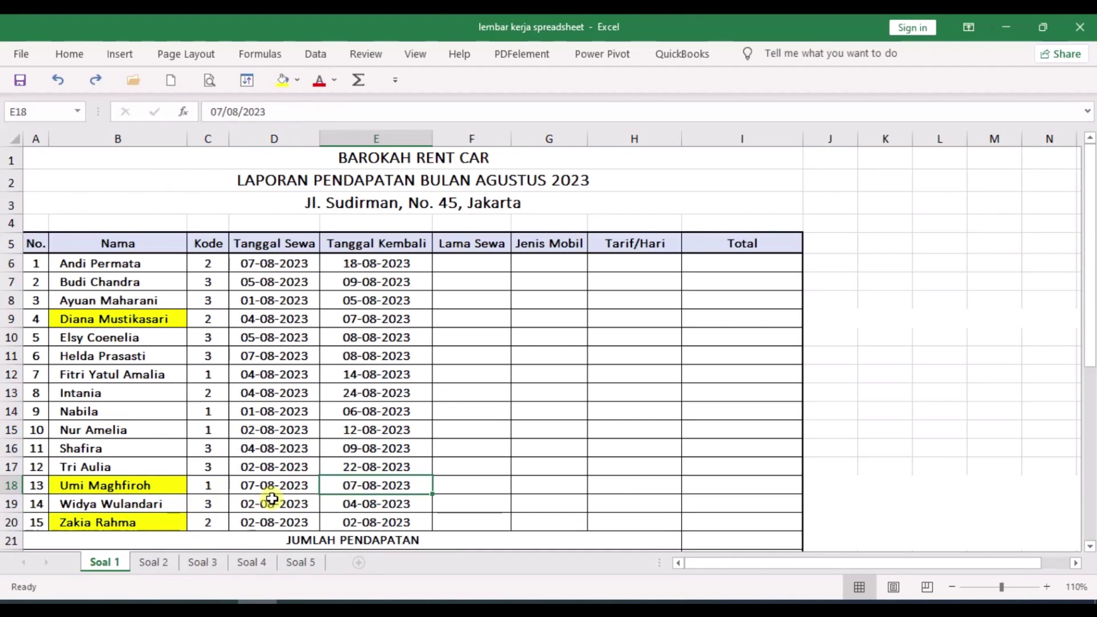
left_click(227, 111)
key("BackSpace")
type("8")
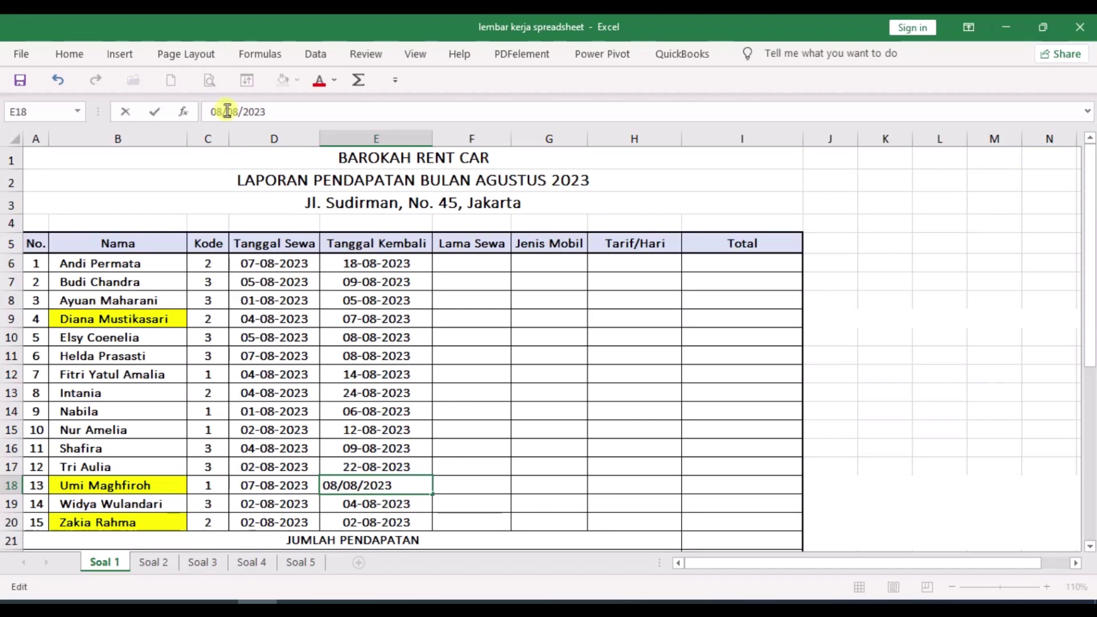
left_click(179, 523)
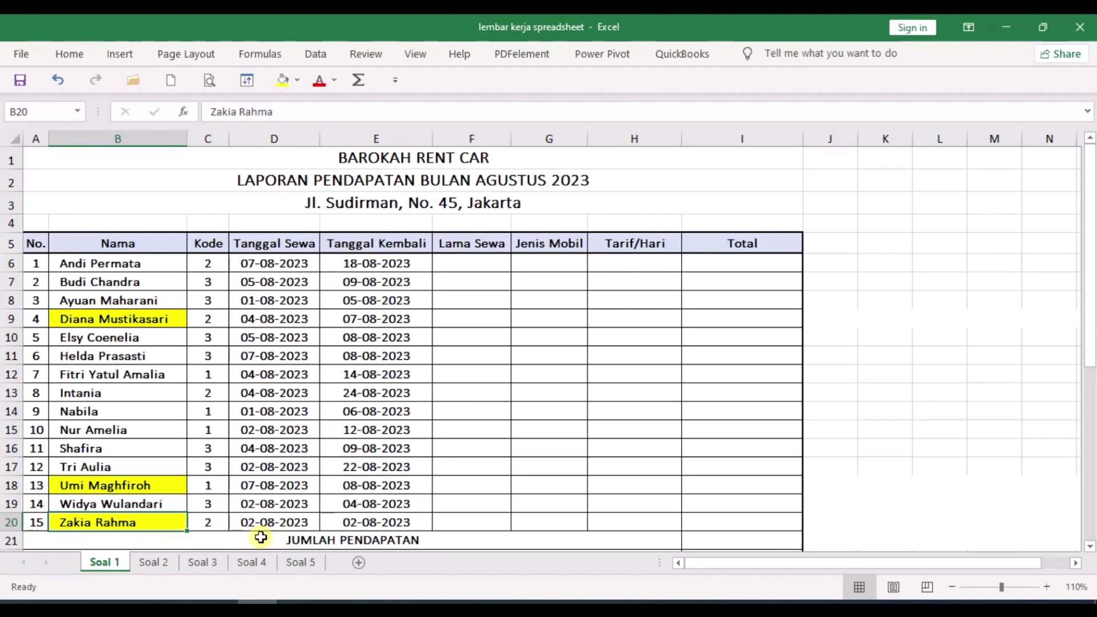
Step: Set the Tanggal Kembali in row 20 to 03/08/2023
left_click(362, 522)
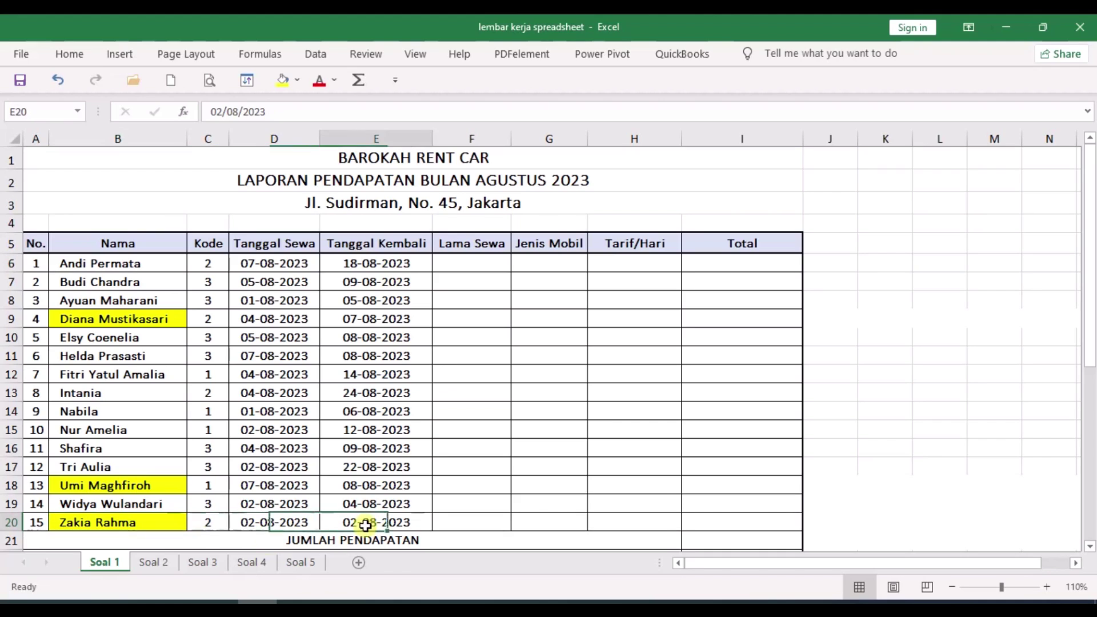
left_click(221, 111)
key("BackSpace")
type("3")
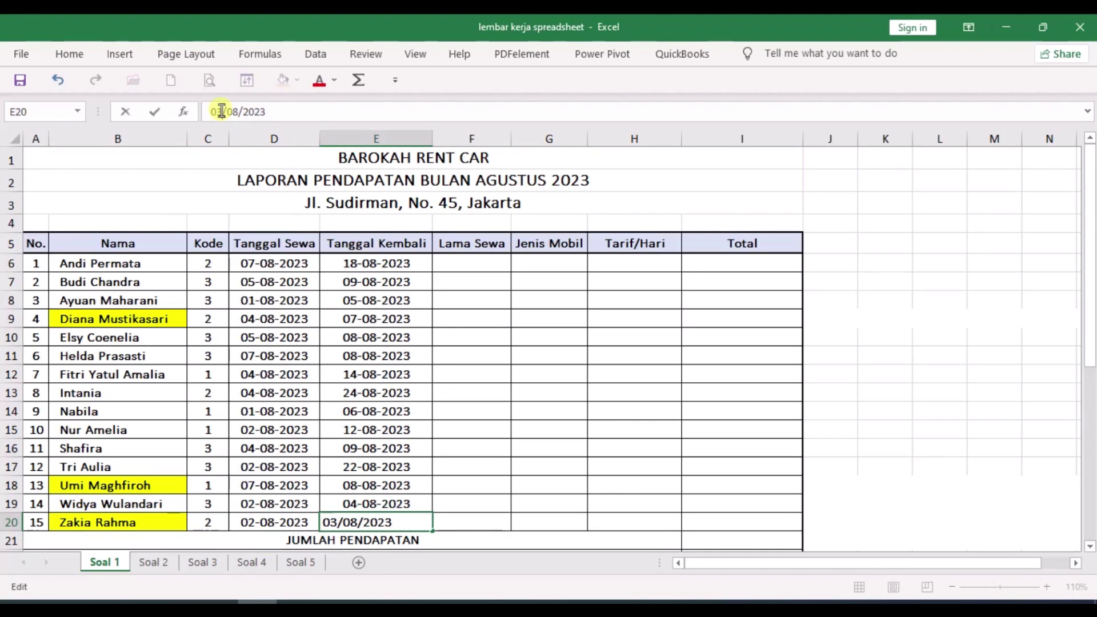
left_click(447, 542)
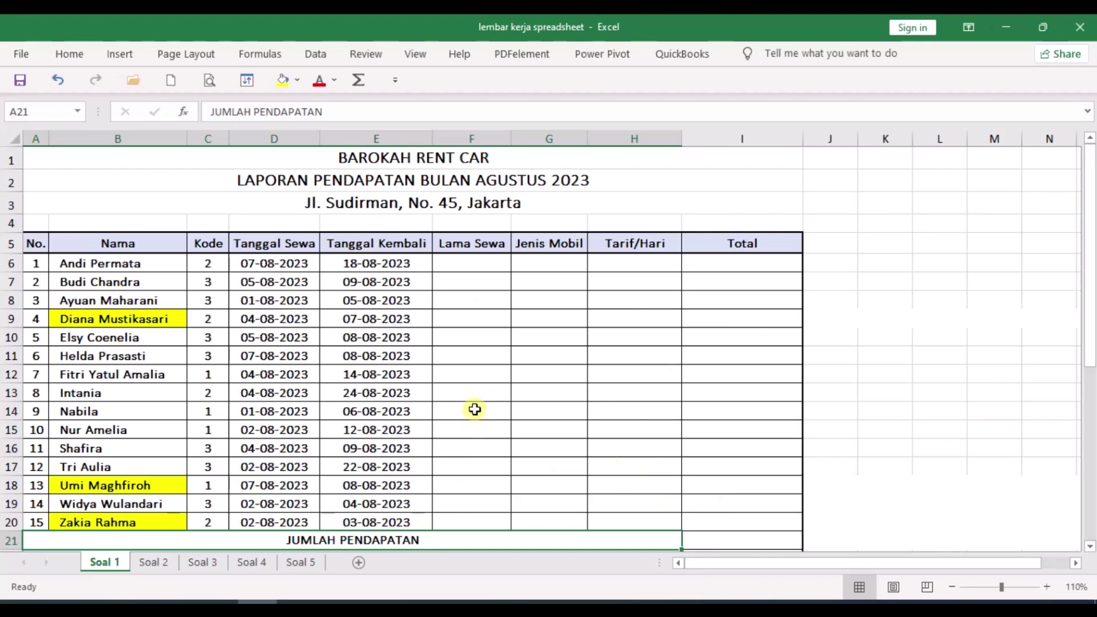
Step: Calculate Lama Sewa in F6 with =E6-D6 and fill the formula down to F20
left_click(492, 259)
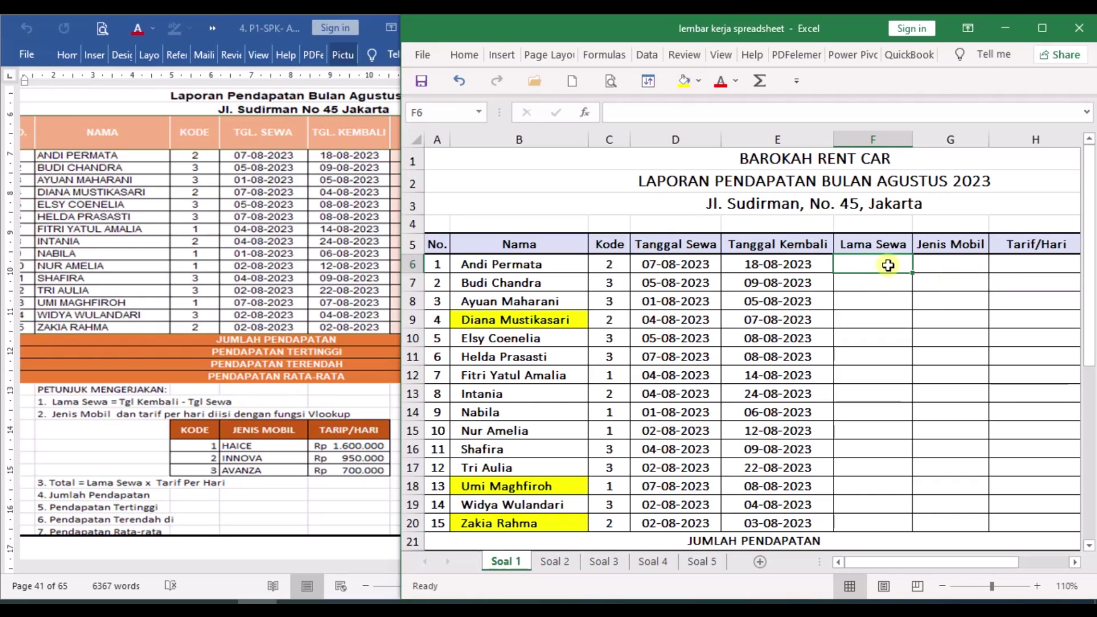
type("=")
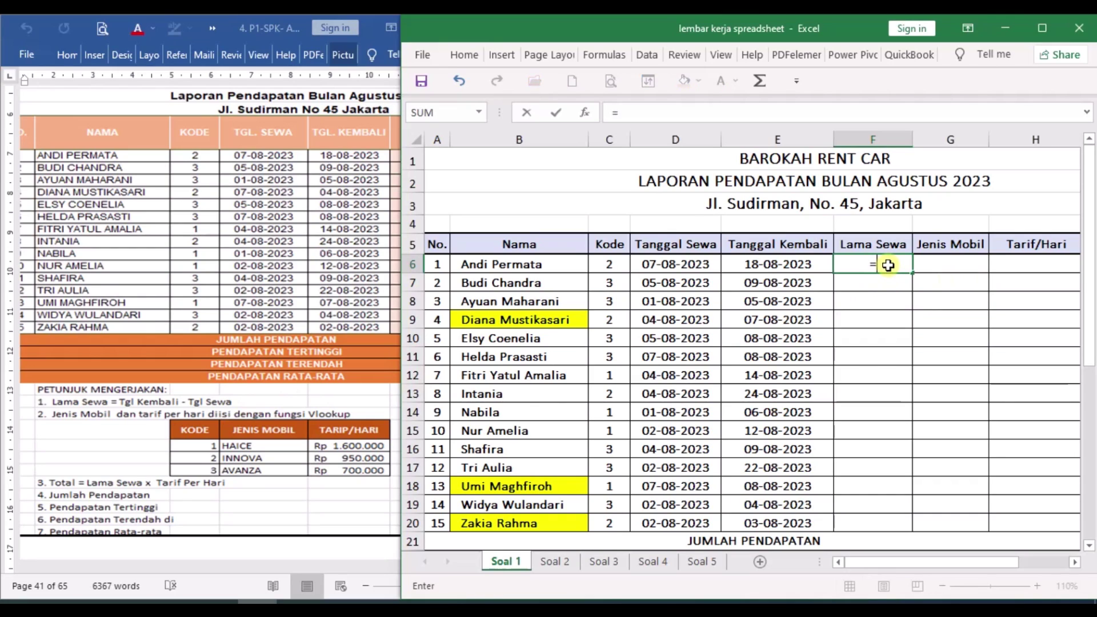
left_click(814, 263)
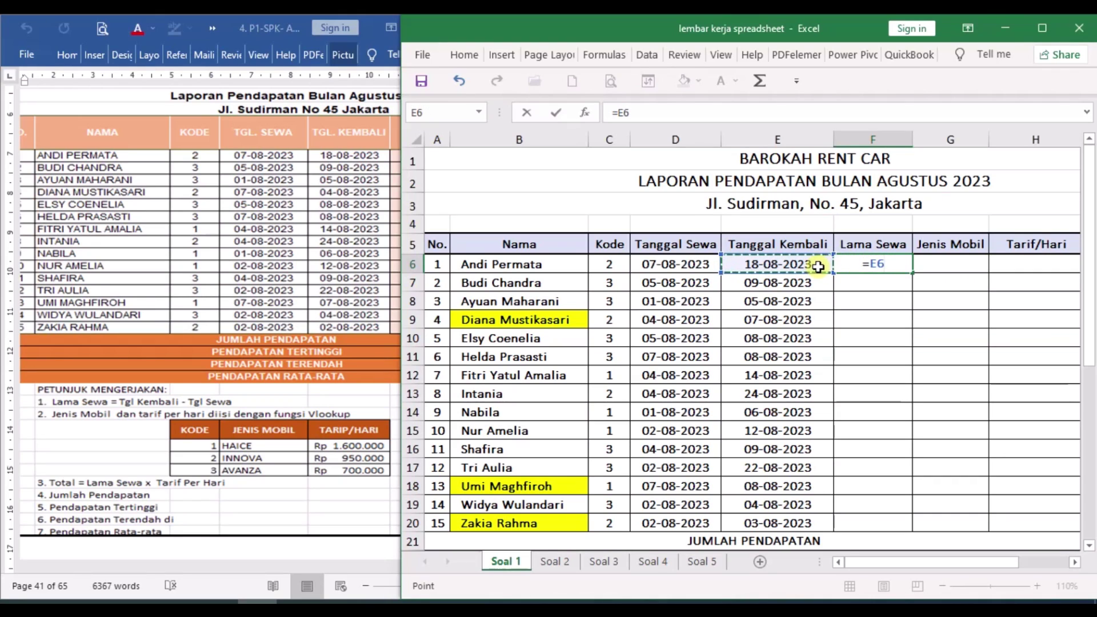
type("-")
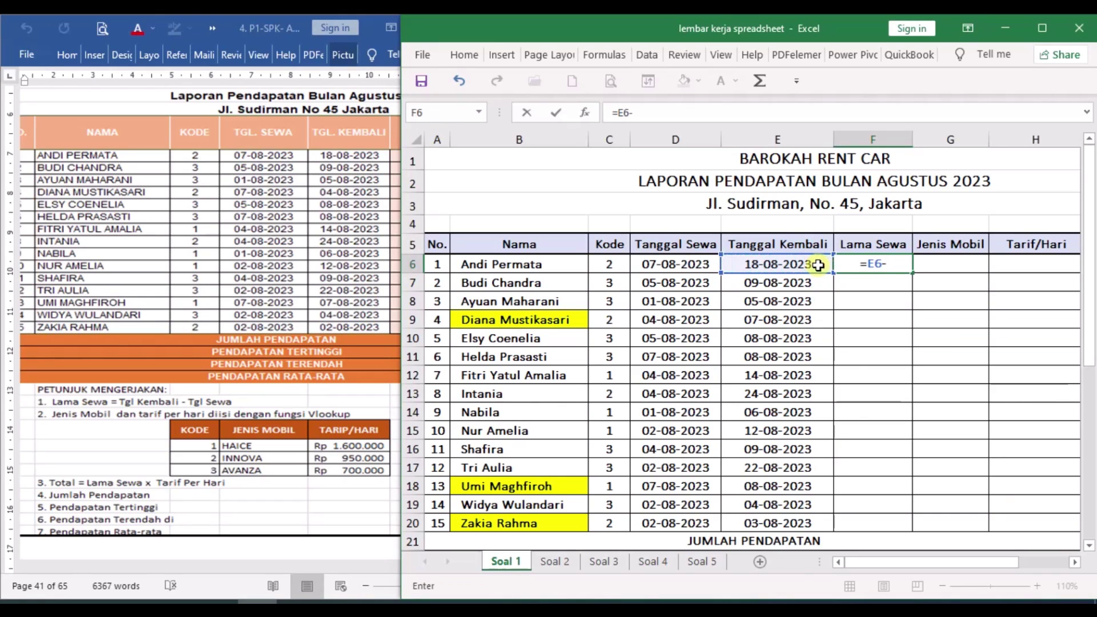
left_click(714, 265)
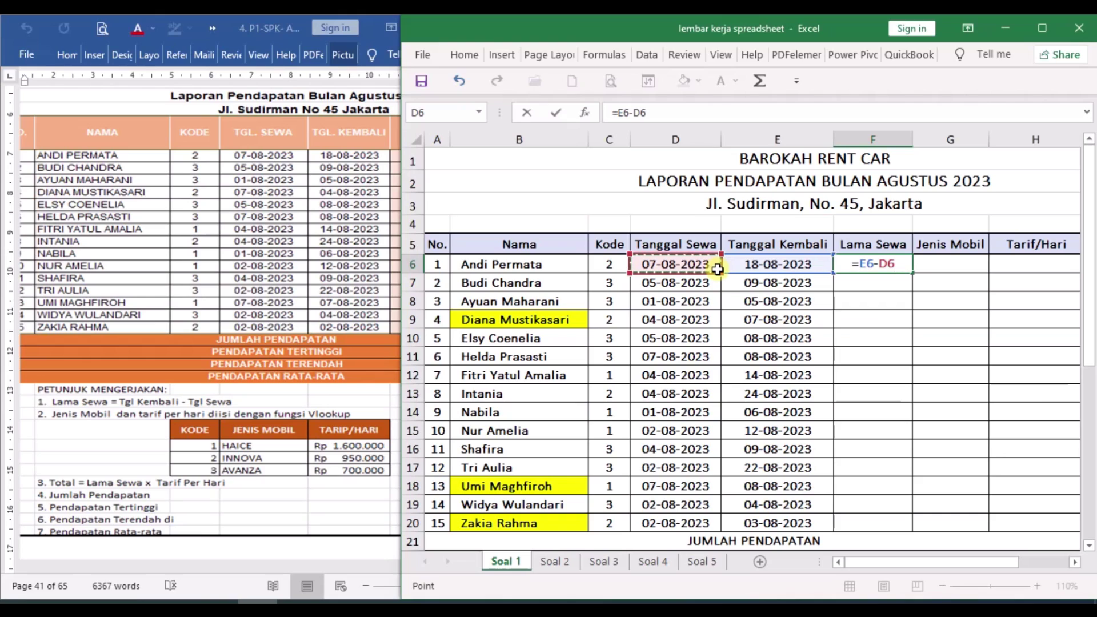
key("Return")
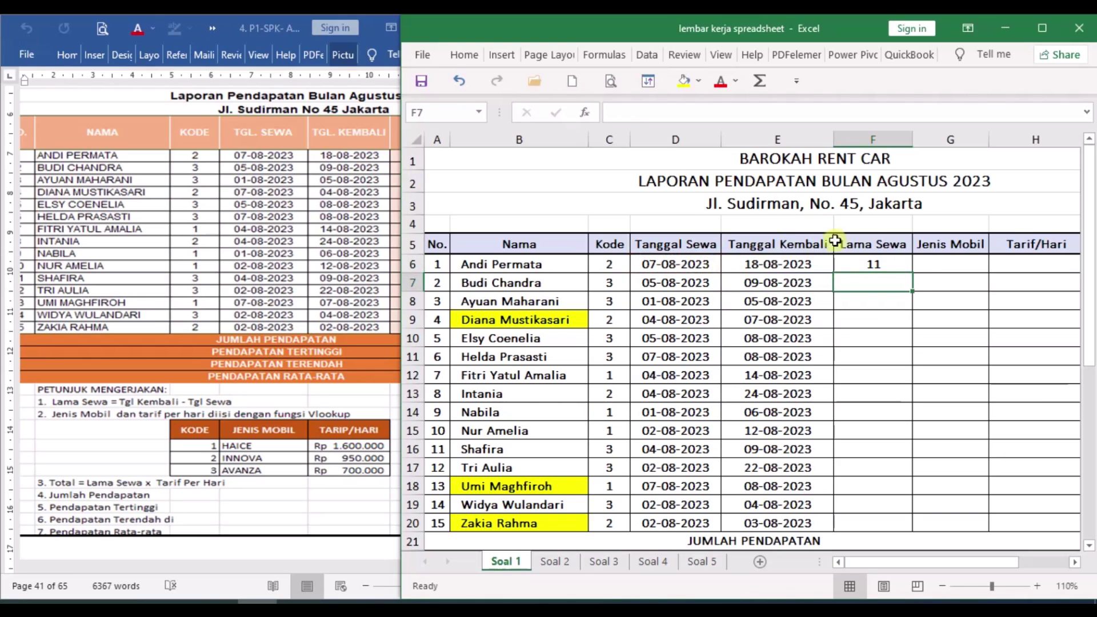
left_click(874, 264)
left_click_drag(910, 271, 899, 530)
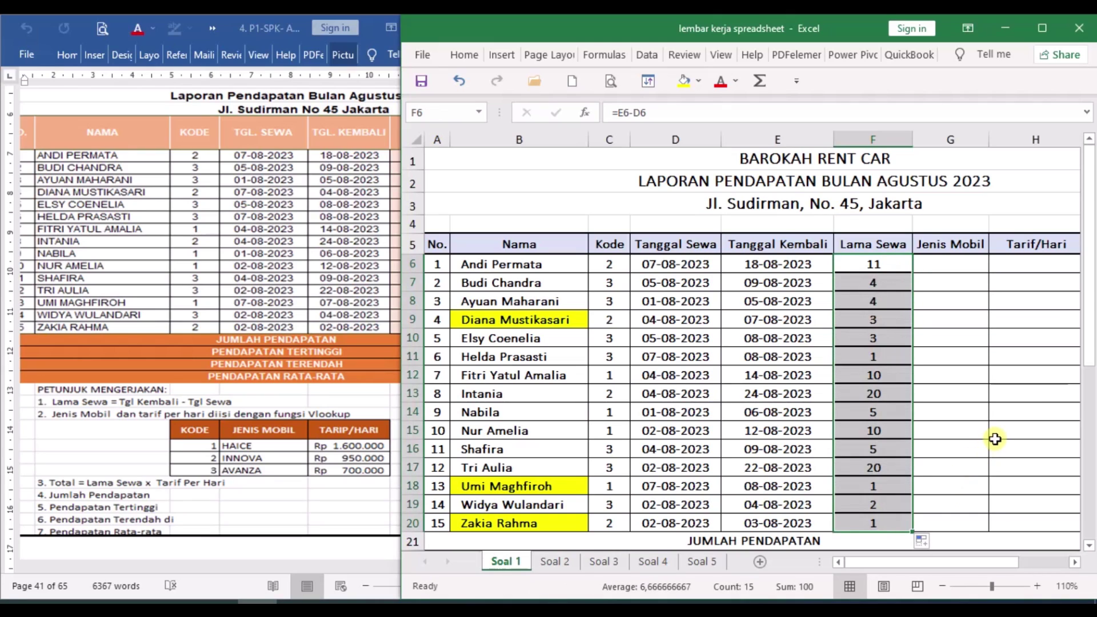
Step: Begin a VLOOKUP formula in Jenis Mobil cell G6 with lookup value C6 and the absolute table range $C$30:$E$32
left_click(971, 263)
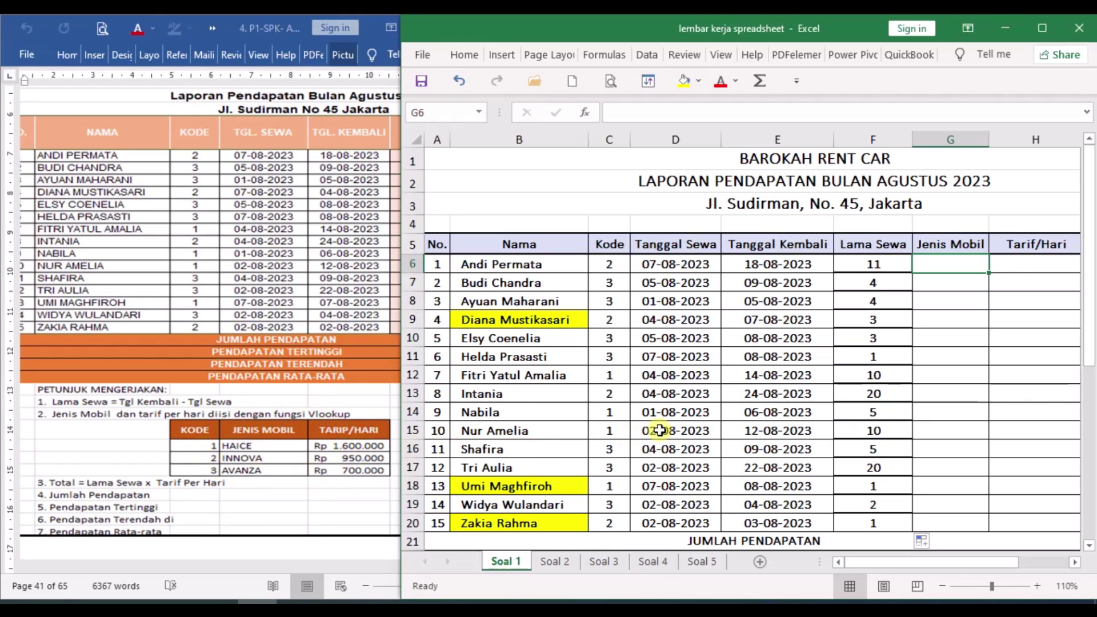
scroll(794, 391, "down", 6)
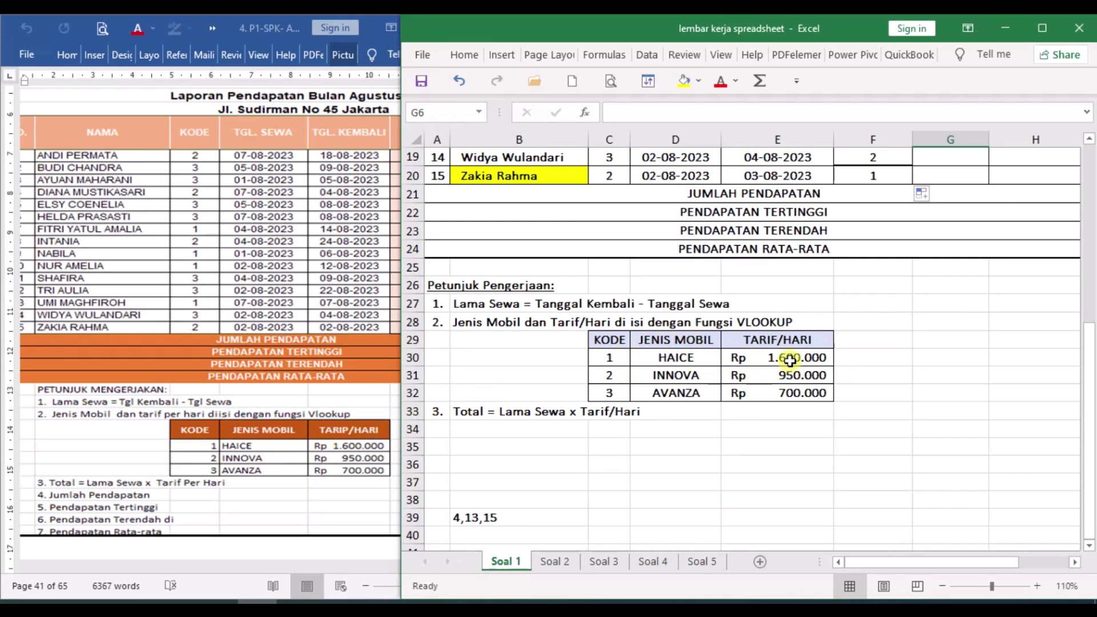
scroll(808, 398, "up", 6)
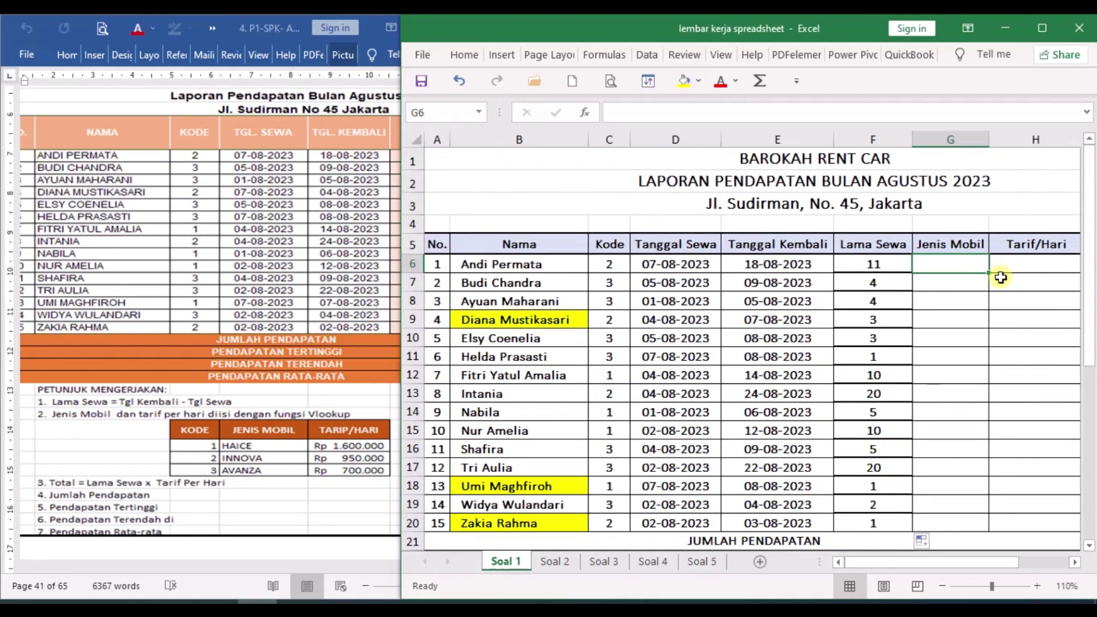
left_click(950, 262)
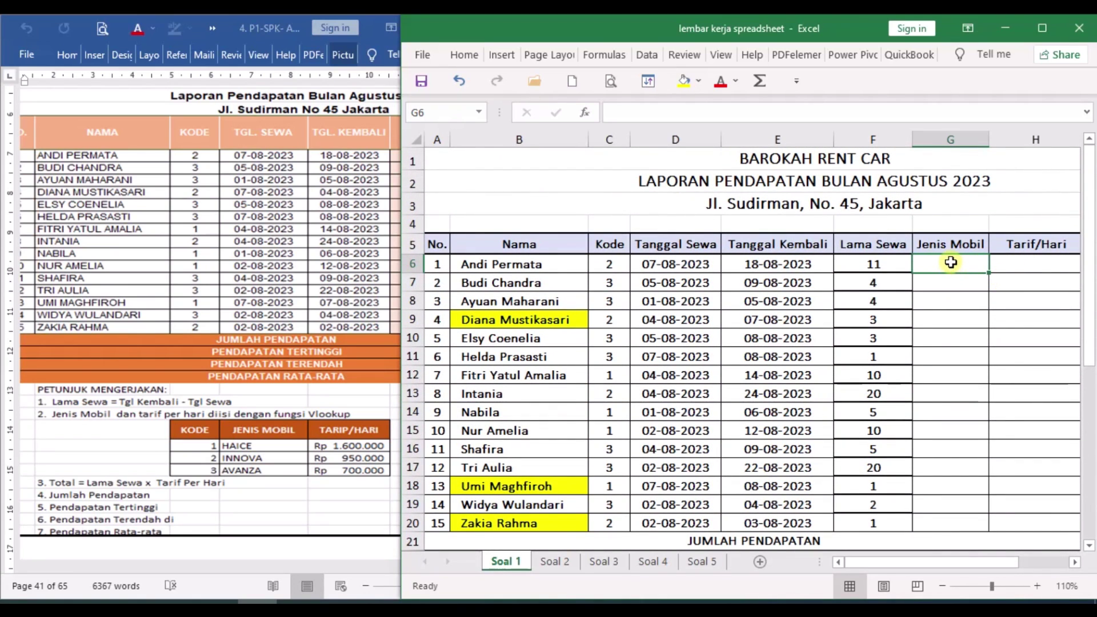
type("=v")
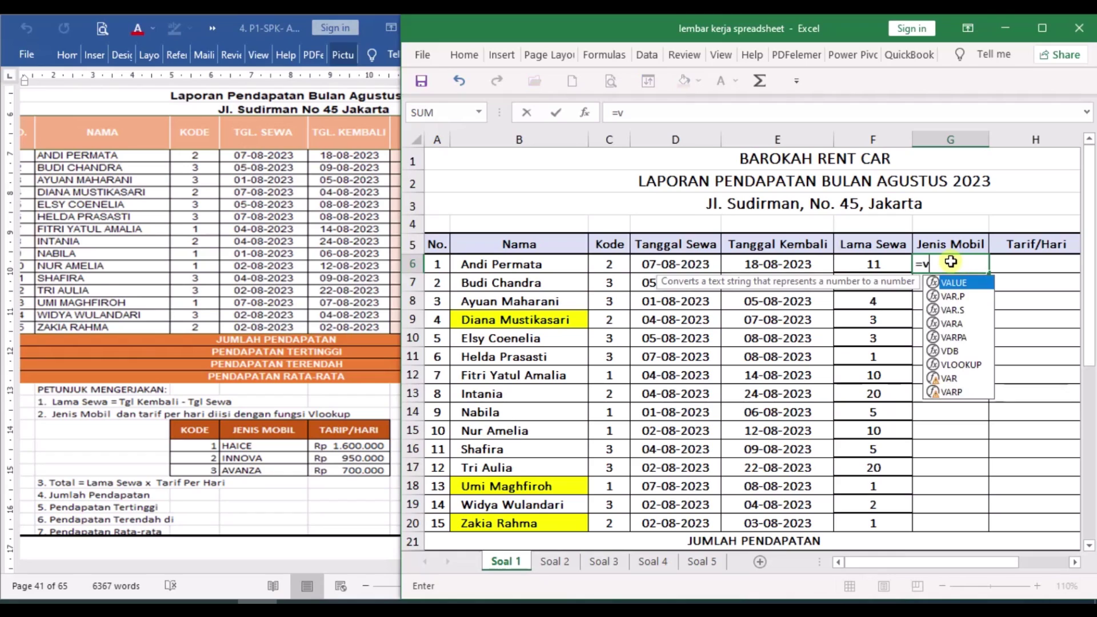
type("lookup(")
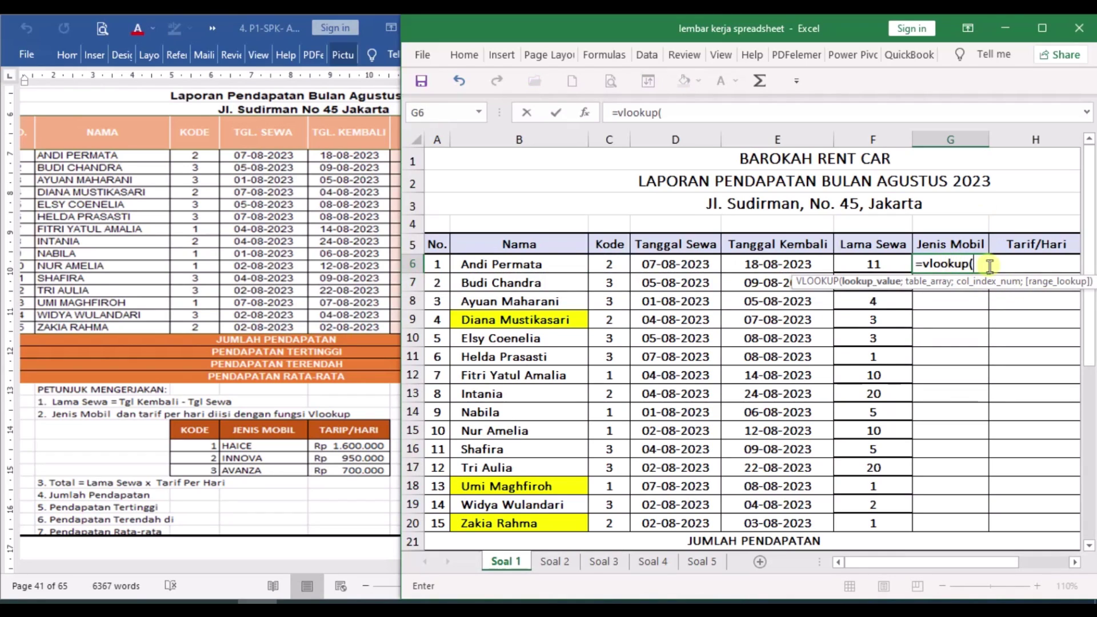
left_click(616, 263)
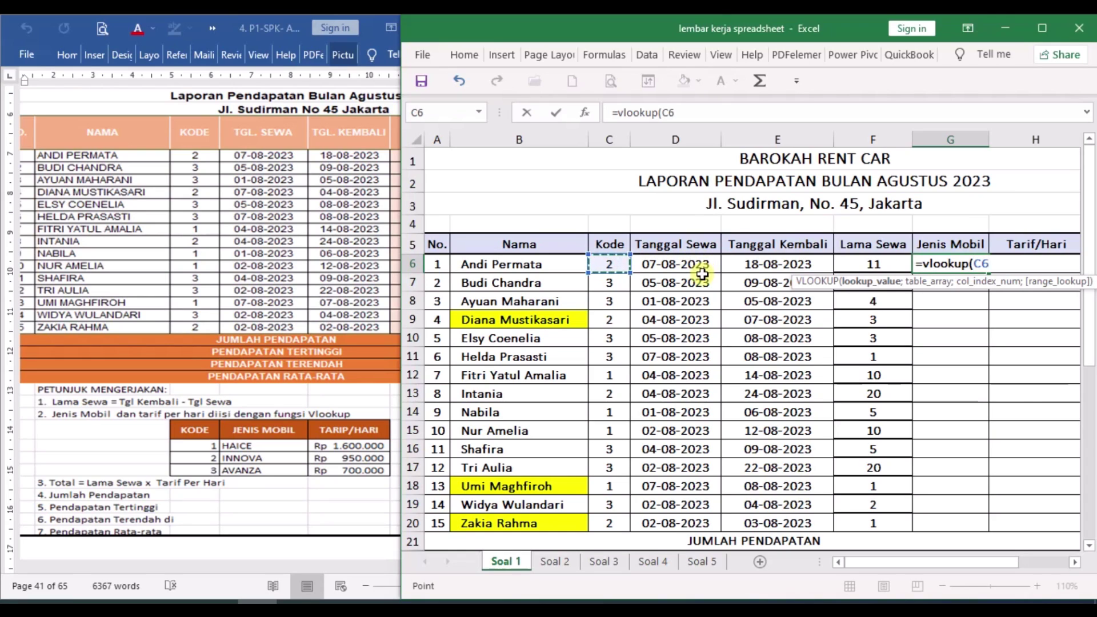
type(";")
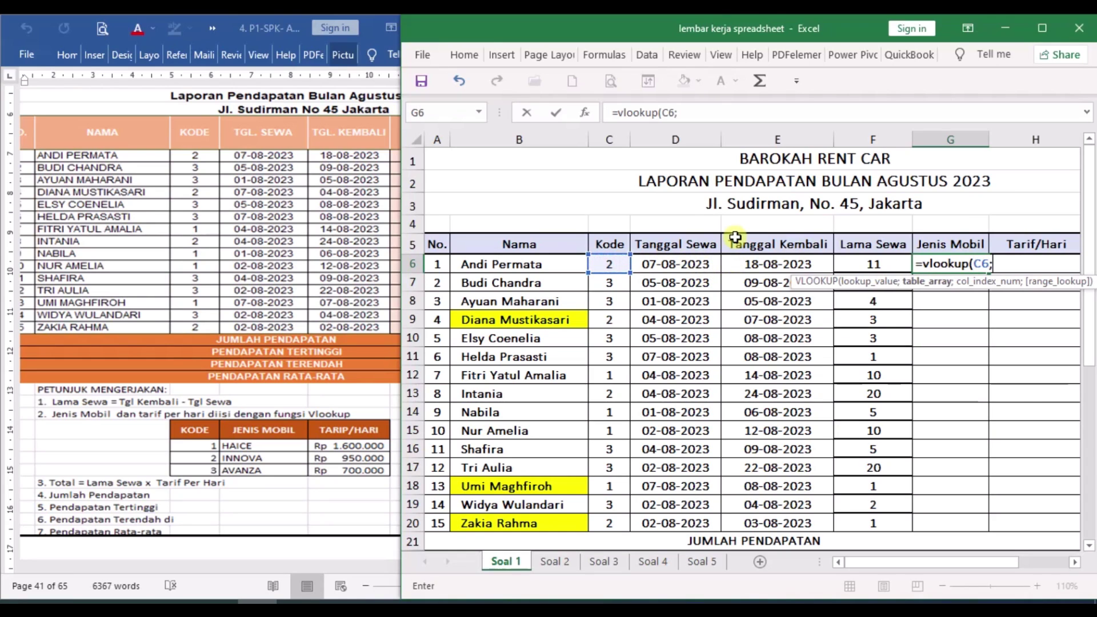
scroll(753, 394, "down", 5)
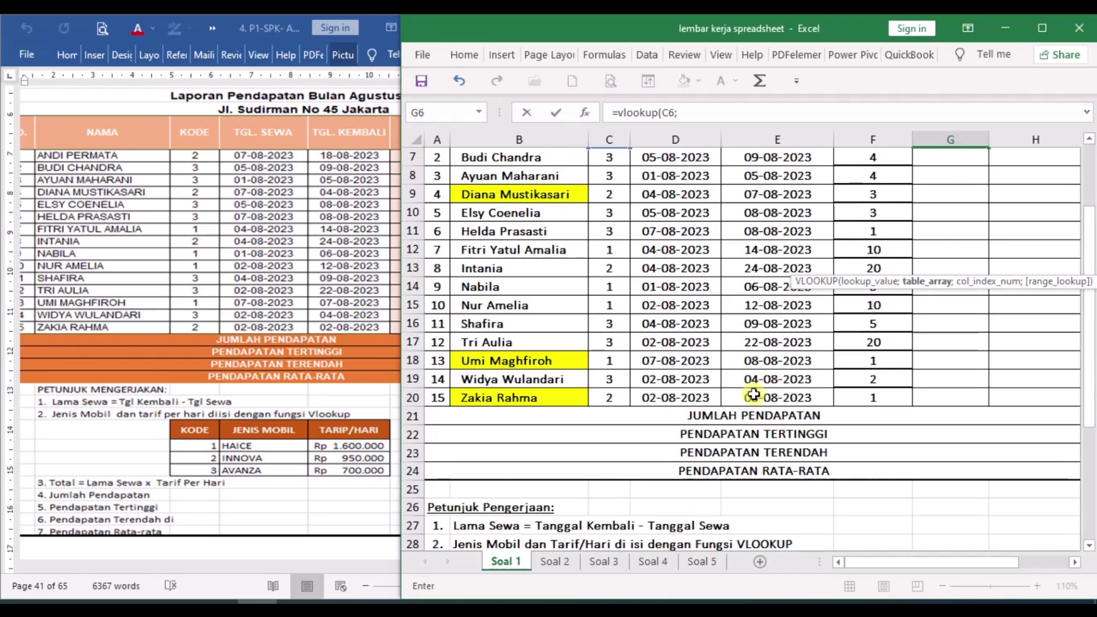
left_click_drag(605, 416, 760, 445)
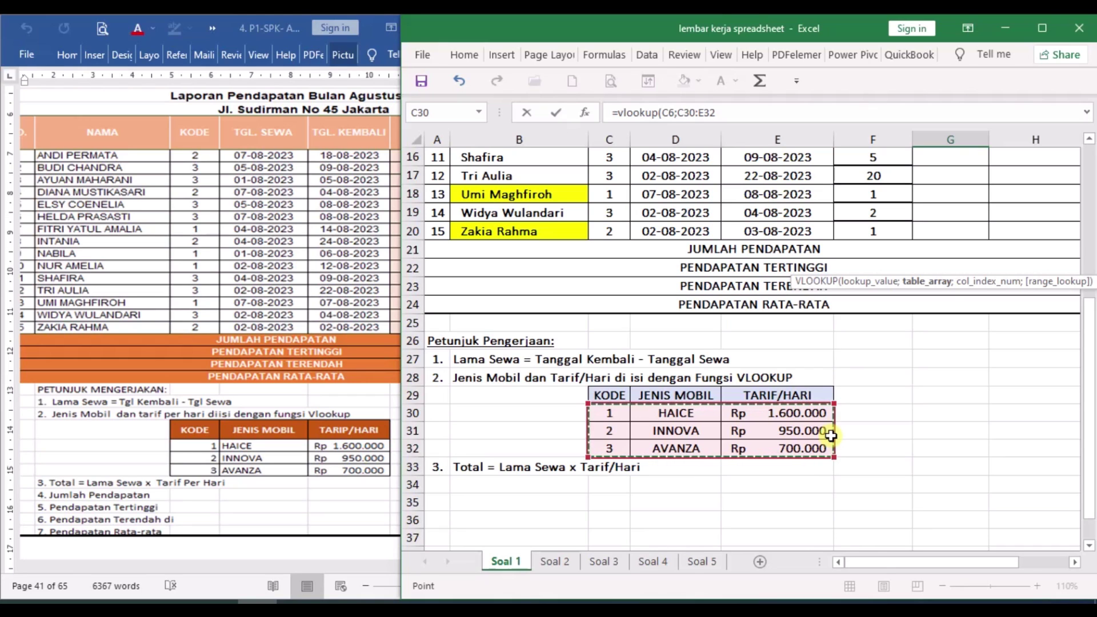
key("F4")
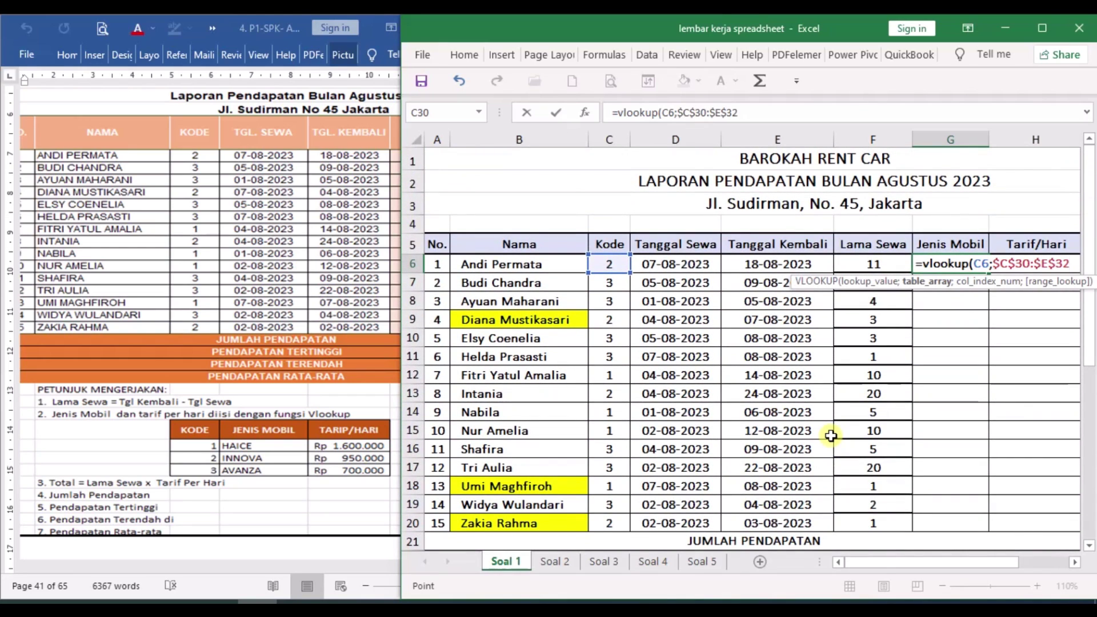
type(";")
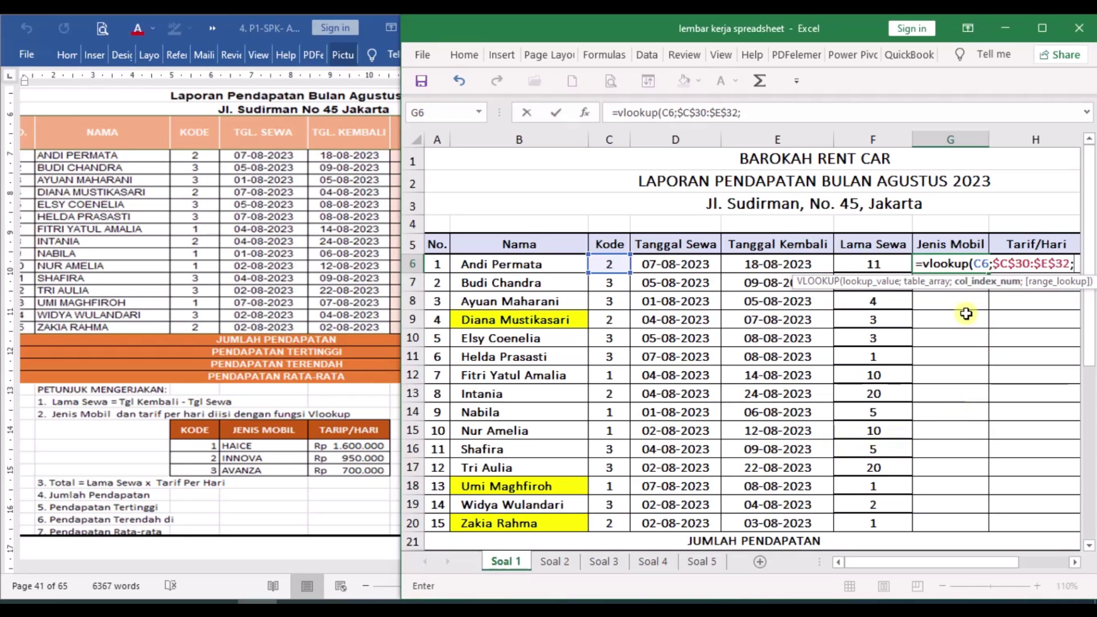
Step: Complete the VLOOKUP in G6 with column index 2, fill it down to G20 and check the Jenis Mobil entries
scroll(796, 385, "down", 5)
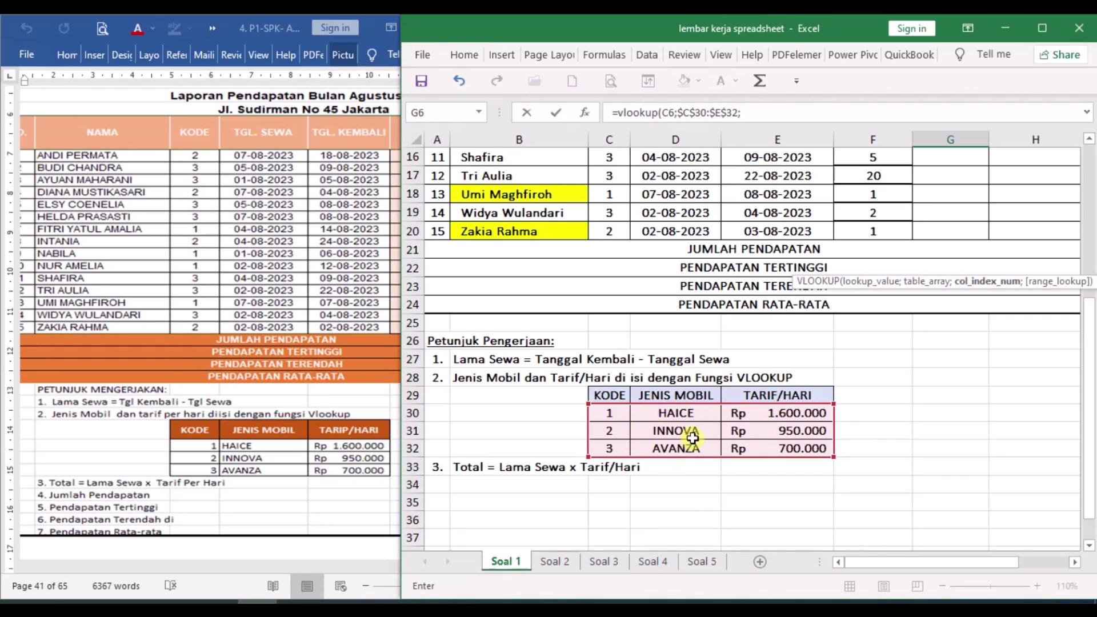
scroll(811, 406, "up", 4)
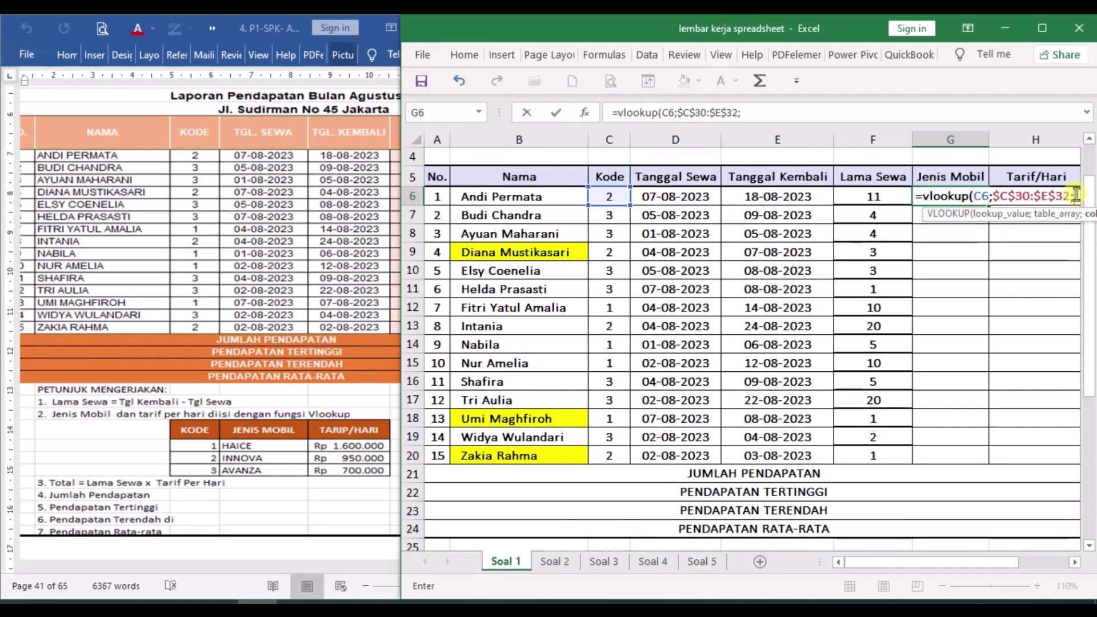
type("2)")
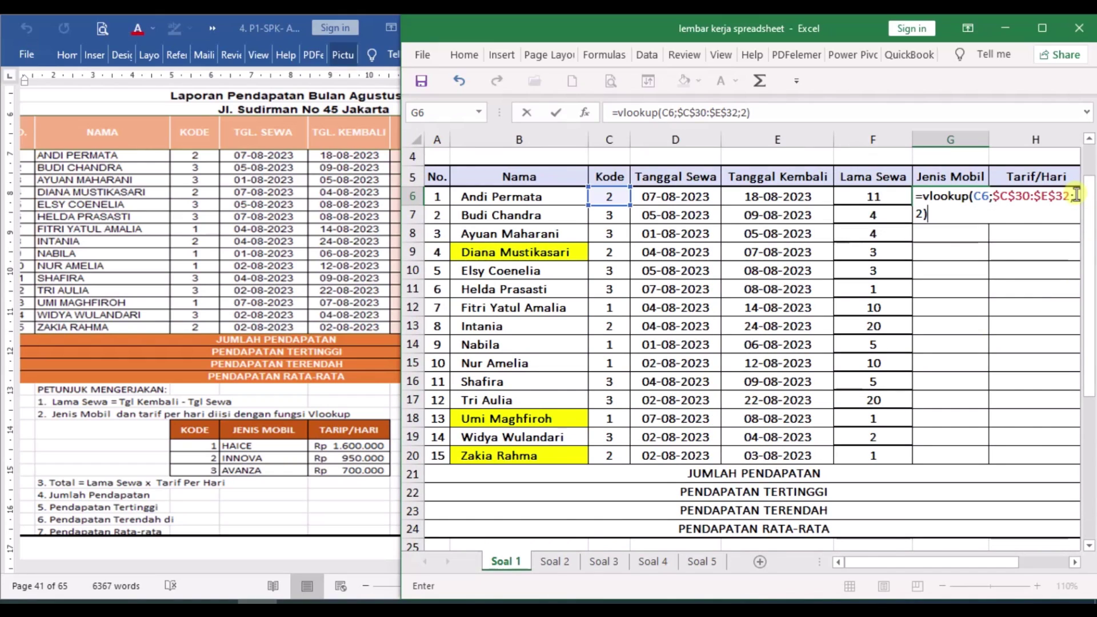
key("Return")
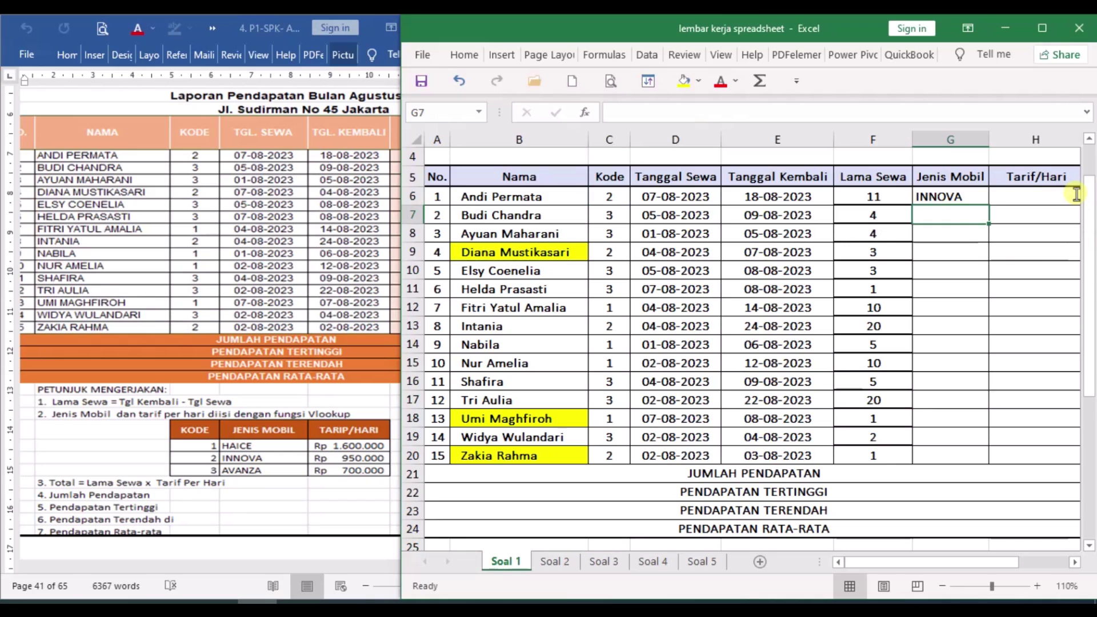
left_click(971, 197)
left_click_drag(989, 205, 991, 462)
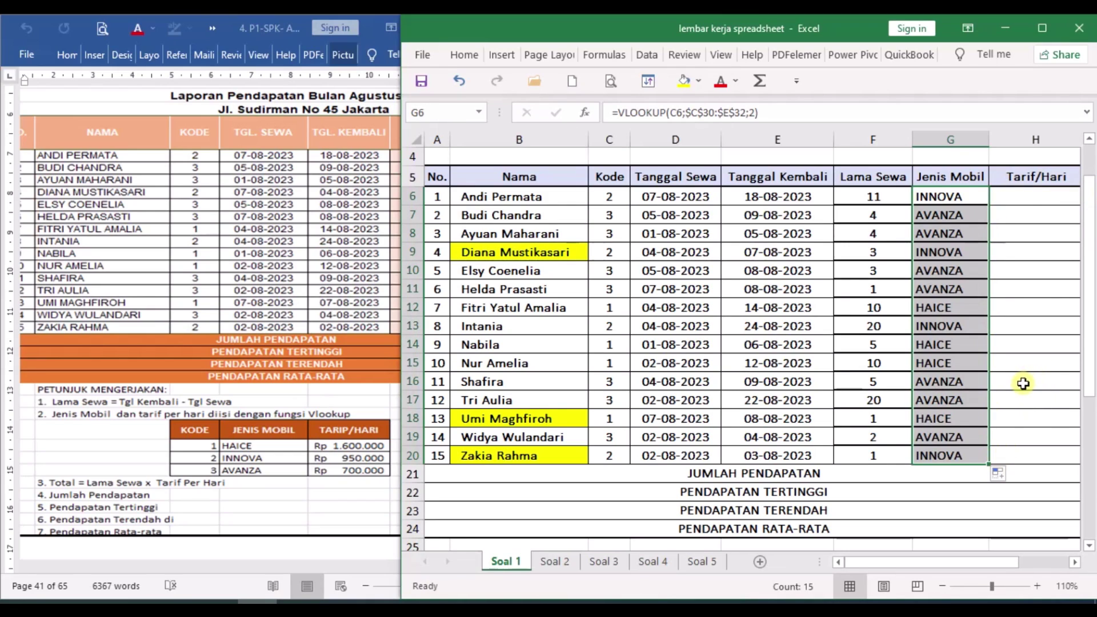
left_click(1013, 384)
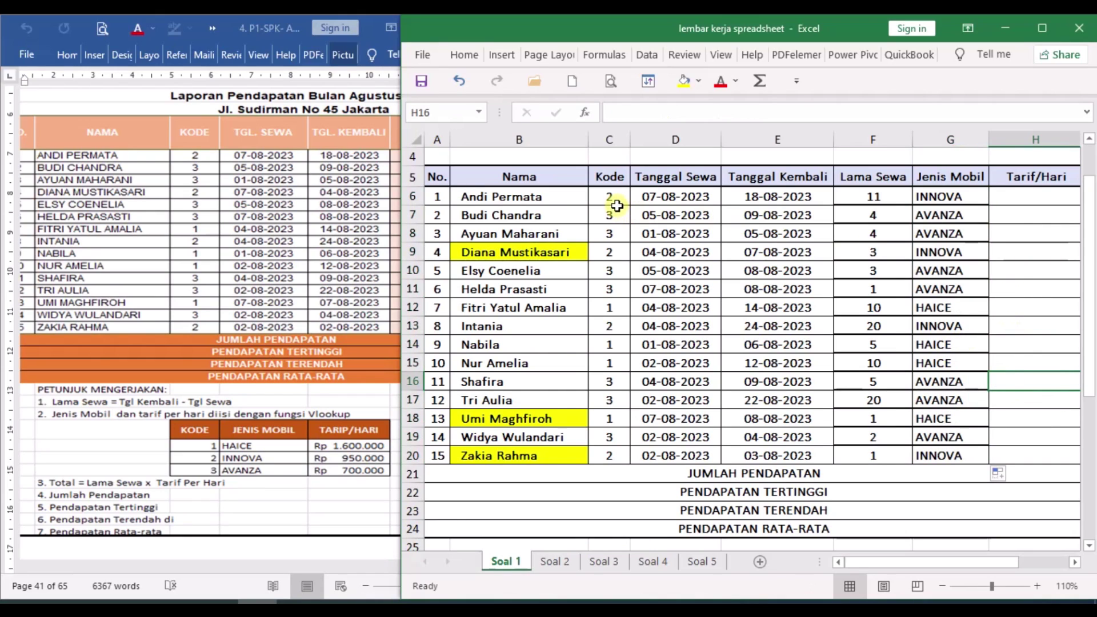
left_click(943, 199)
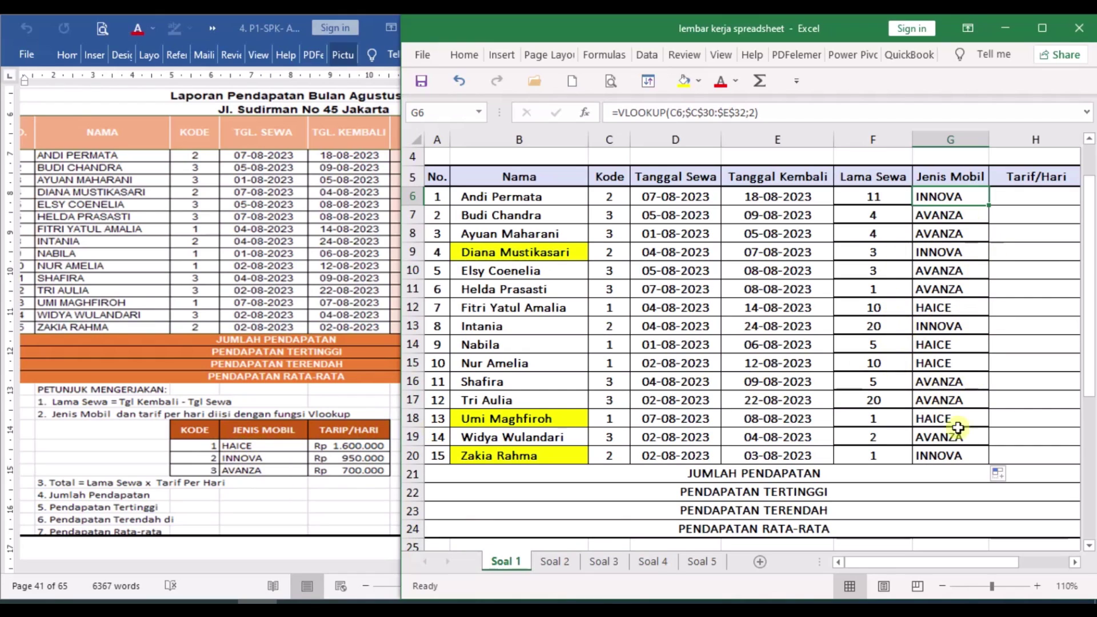
Step: Begin a VLOOKUP formula in Tarif/Hari cell H6 with lookup value C6 and the absolute table range $C$30:$E$32
left_click(1042, 195)
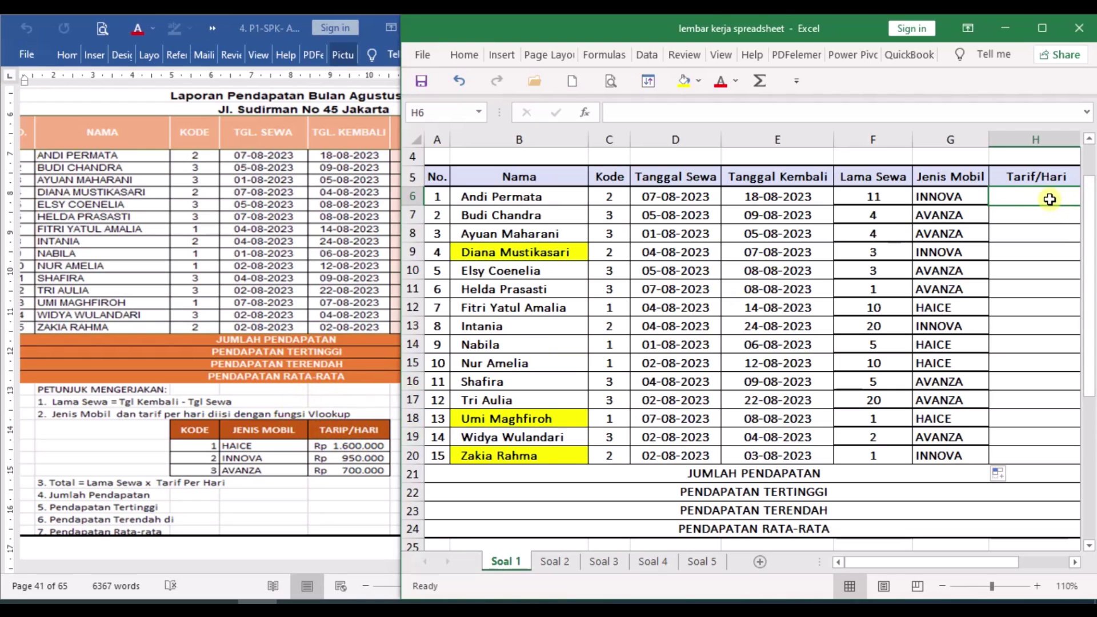
type("=")
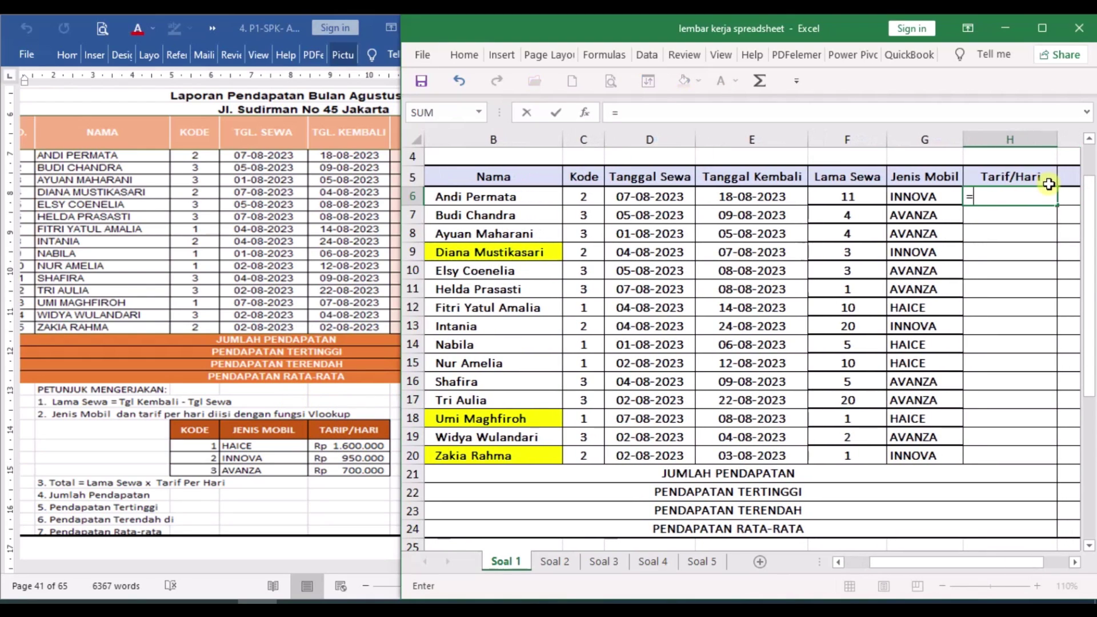
type("vlo")
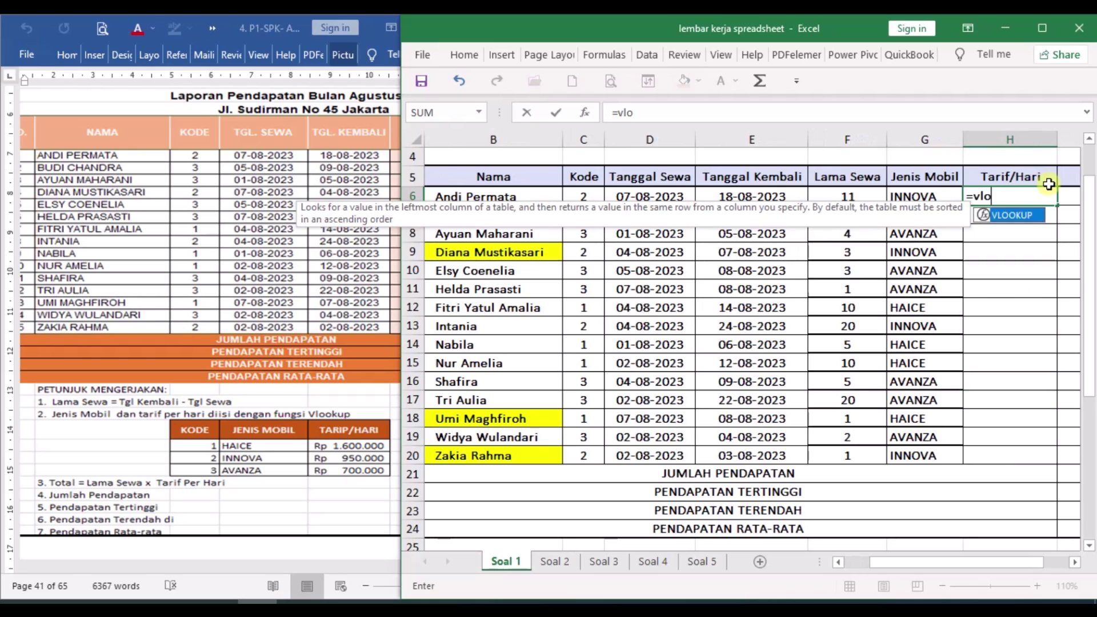
type("okup")
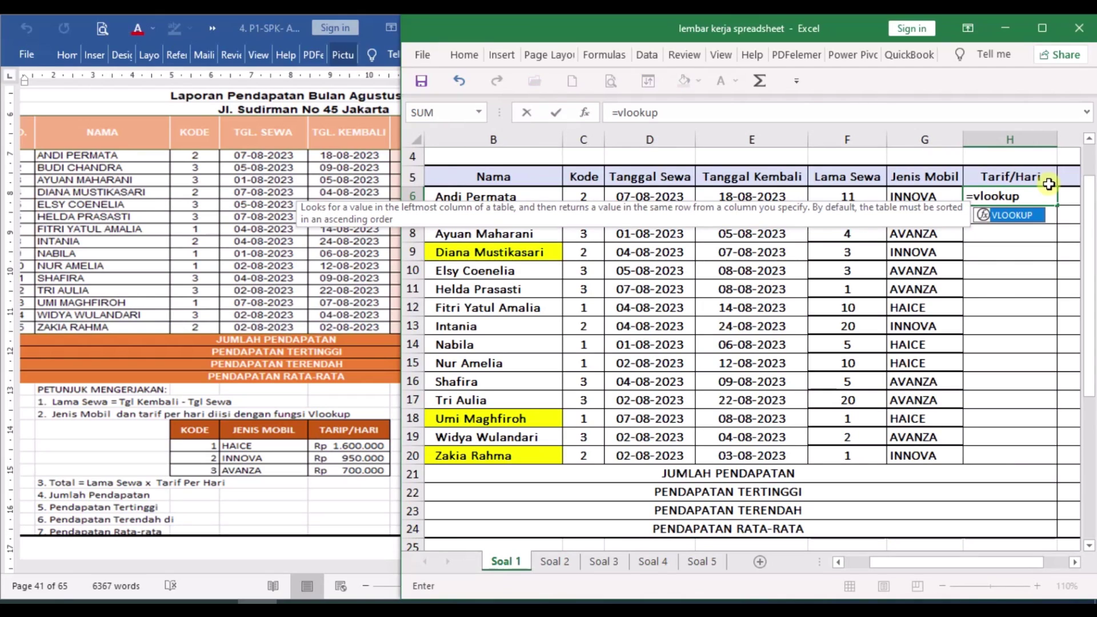
type("(")
left_click(595, 198)
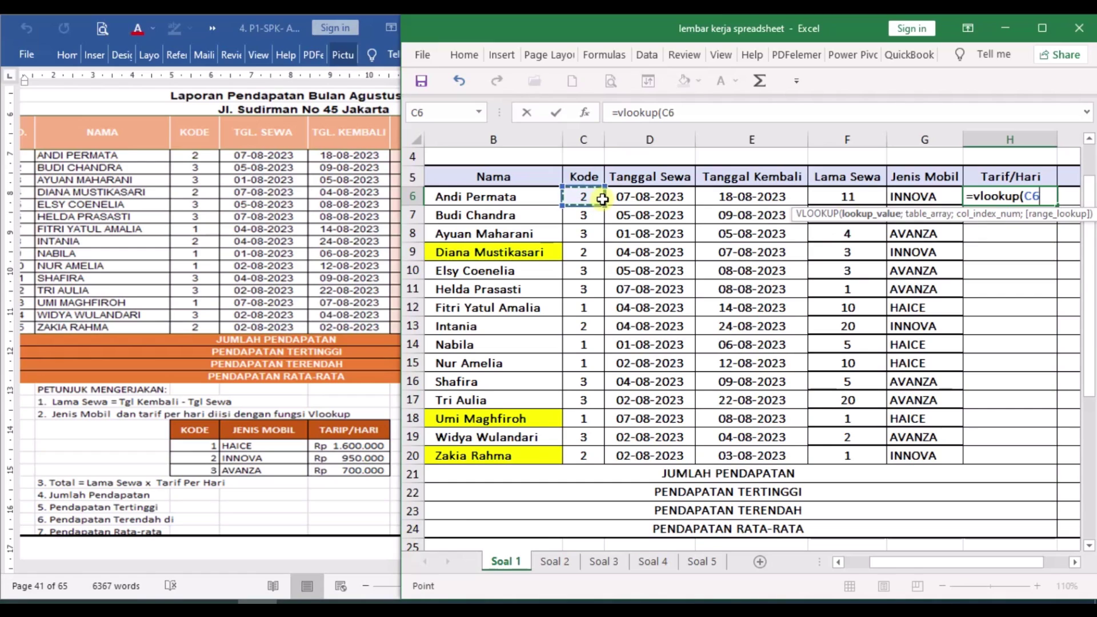
type(";")
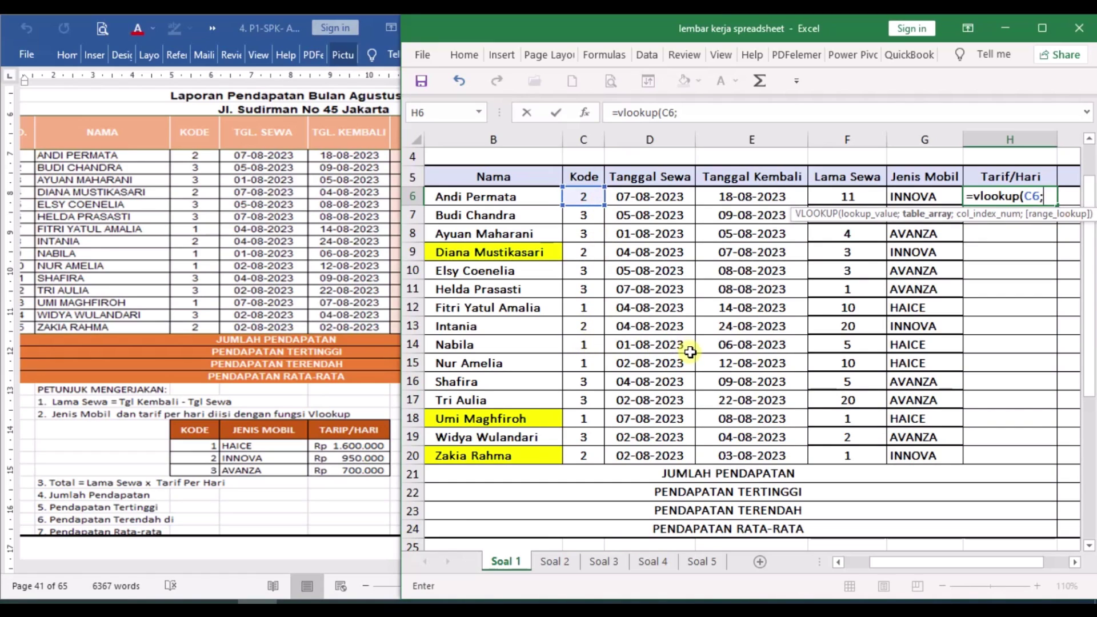
scroll(690, 351, "down", 4)
left_click_drag(580, 413, 737, 449)
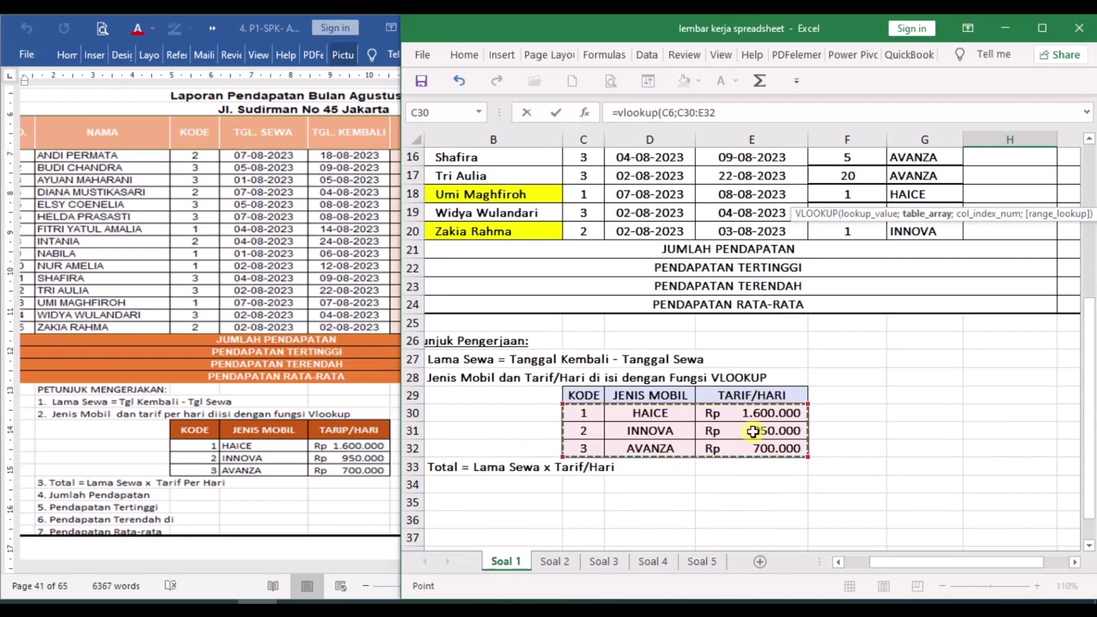
key("F4")
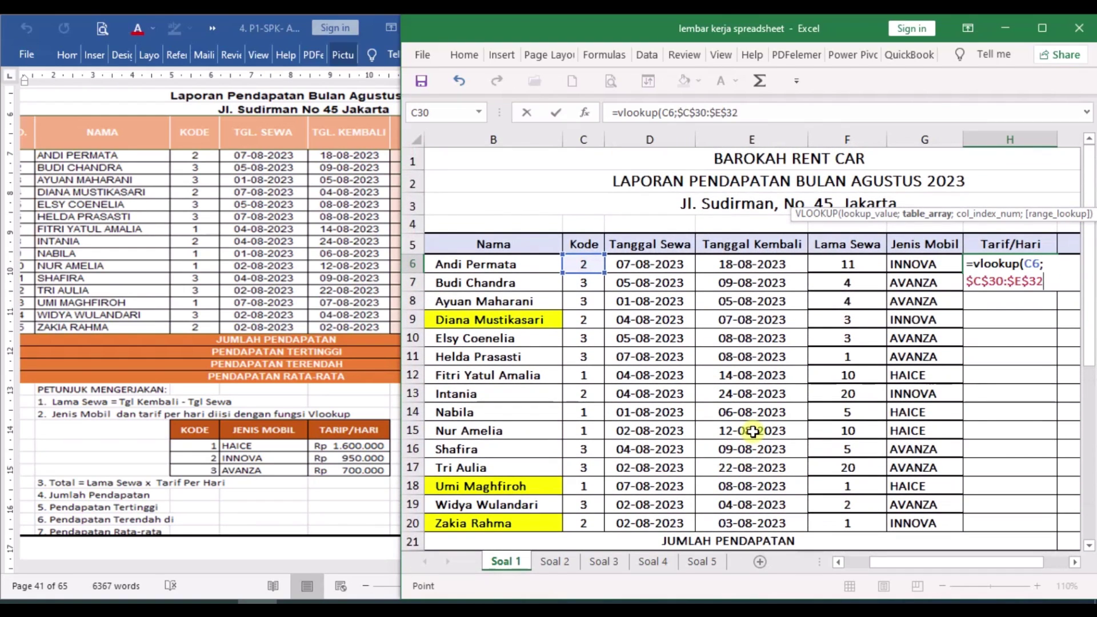
Step: Complete the VLOOKUP in H6 with column index 3 and fill the formula down to H20
type(";")
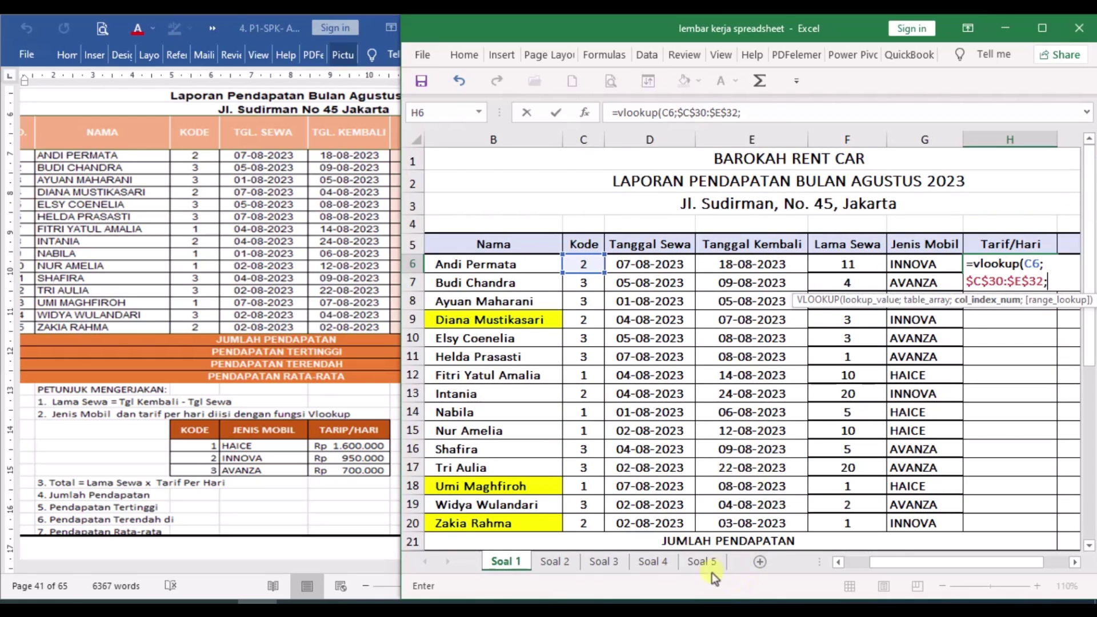
scroll(762, 474, "down", 2)
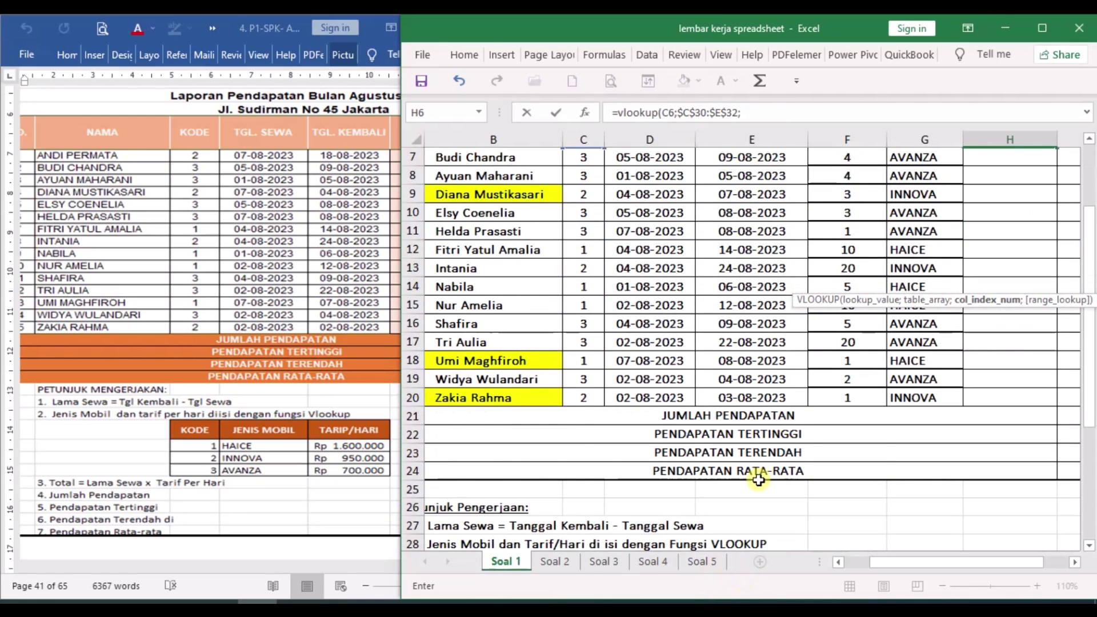
scroll(759, 475, "down", 3)
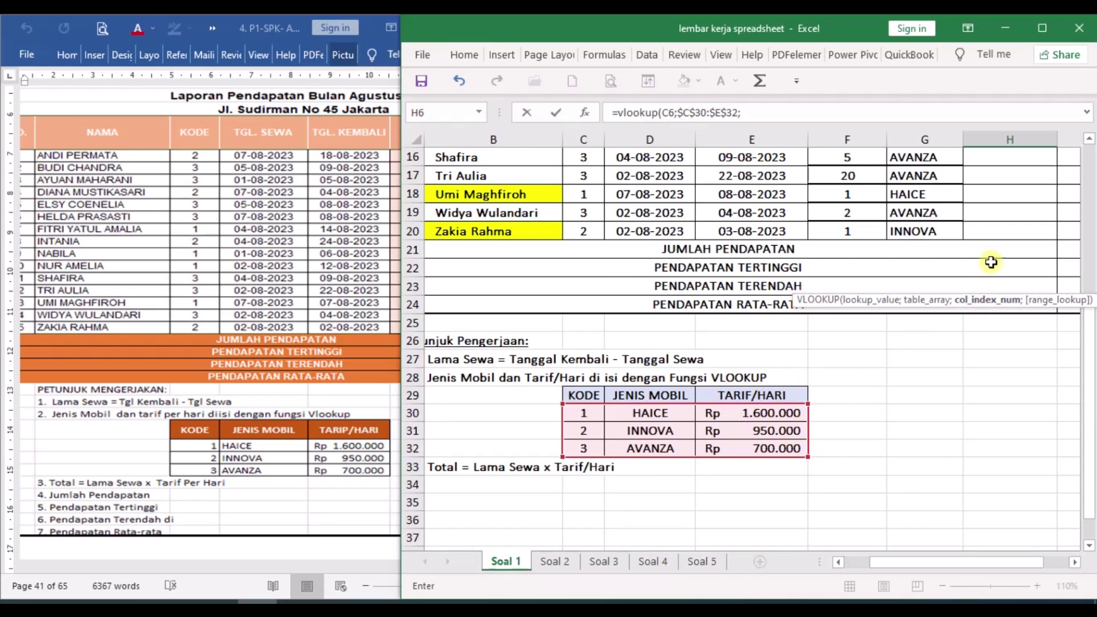
scroll(1010, 251, "up", 5)
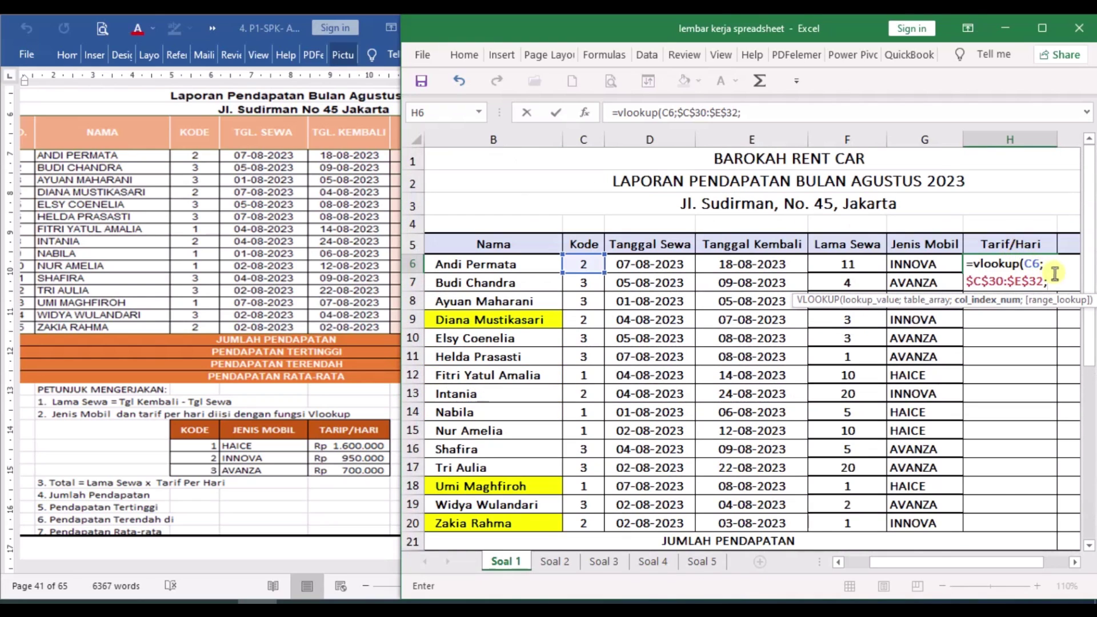
type("3)")
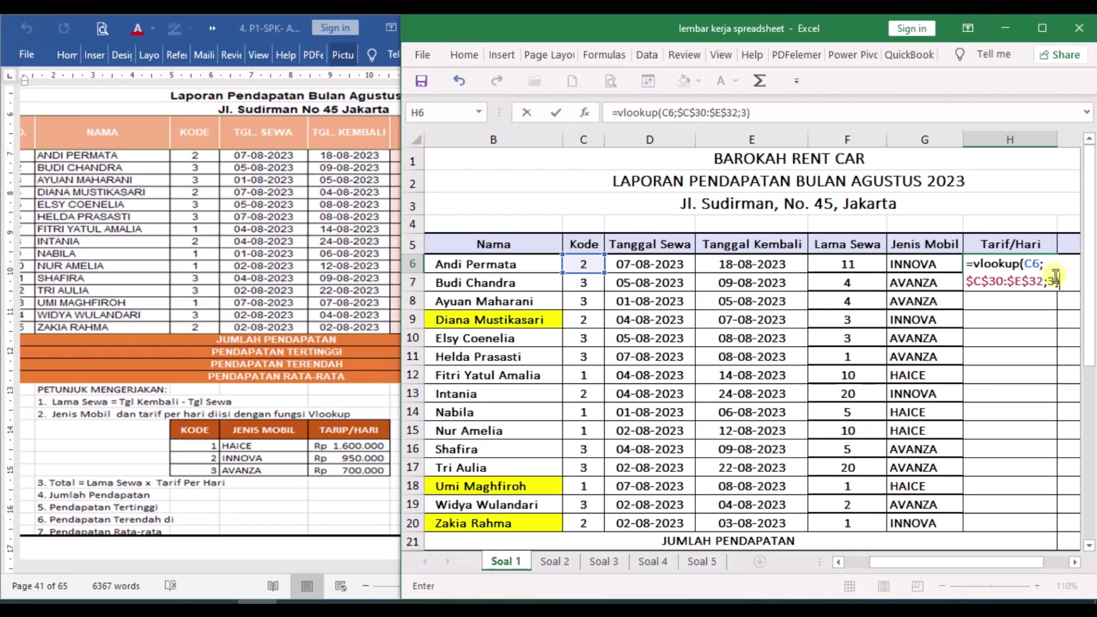
key("Return")
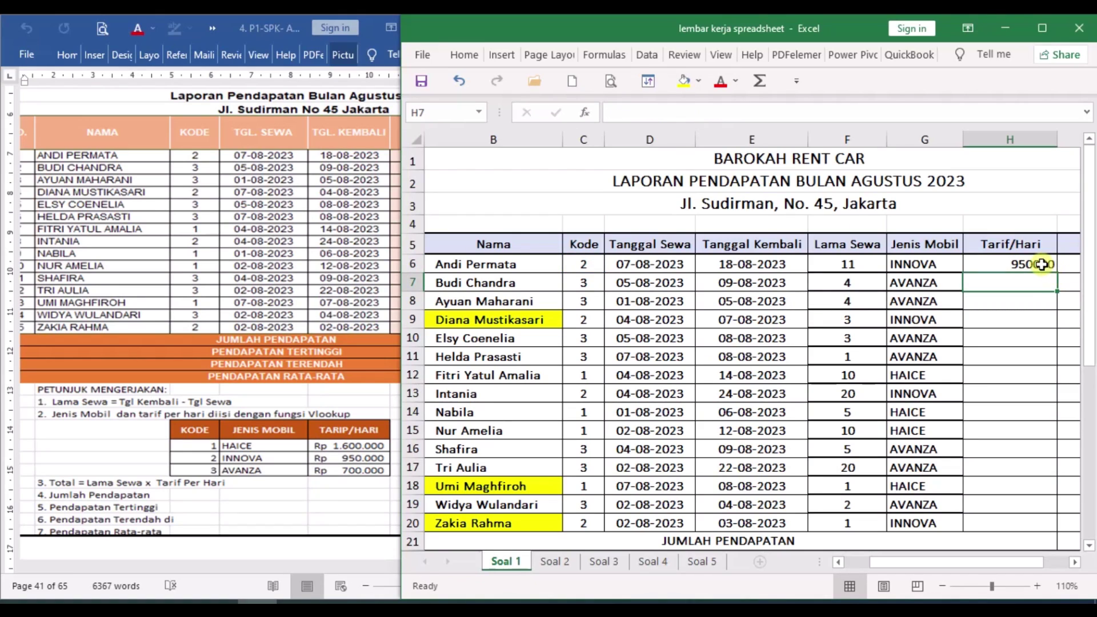
left_click(1041, 264)
left_click_drag(1054, 274, 1052, 521)
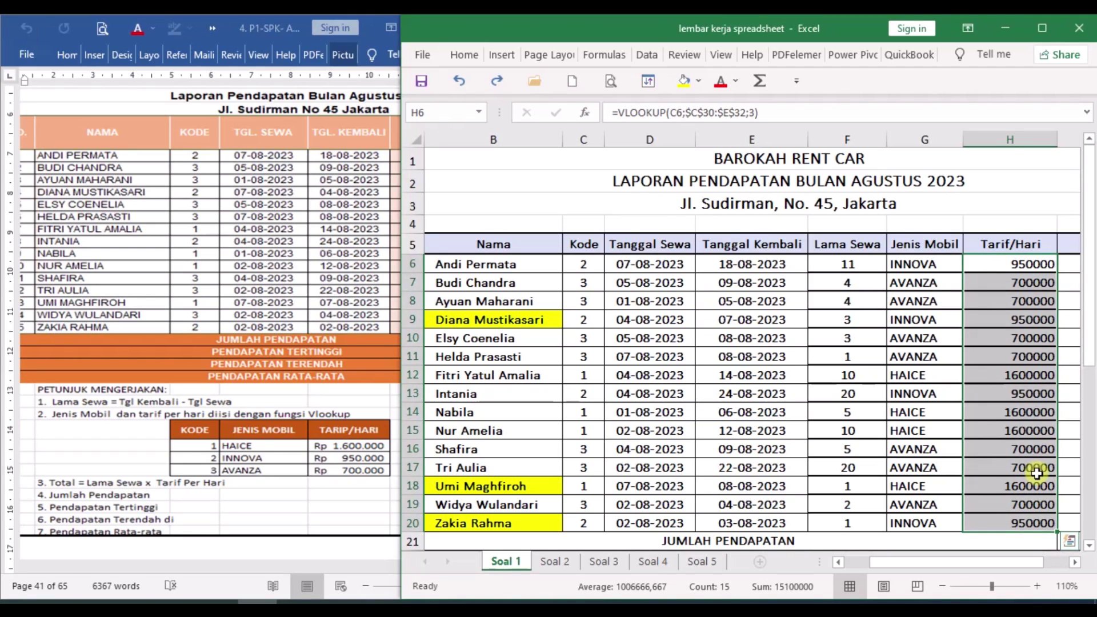
Step: Format the Tarif/Hari values in H6:H20 as Accounting with thousands separators, no currency symbol and no decimals
left_click(463, 55)
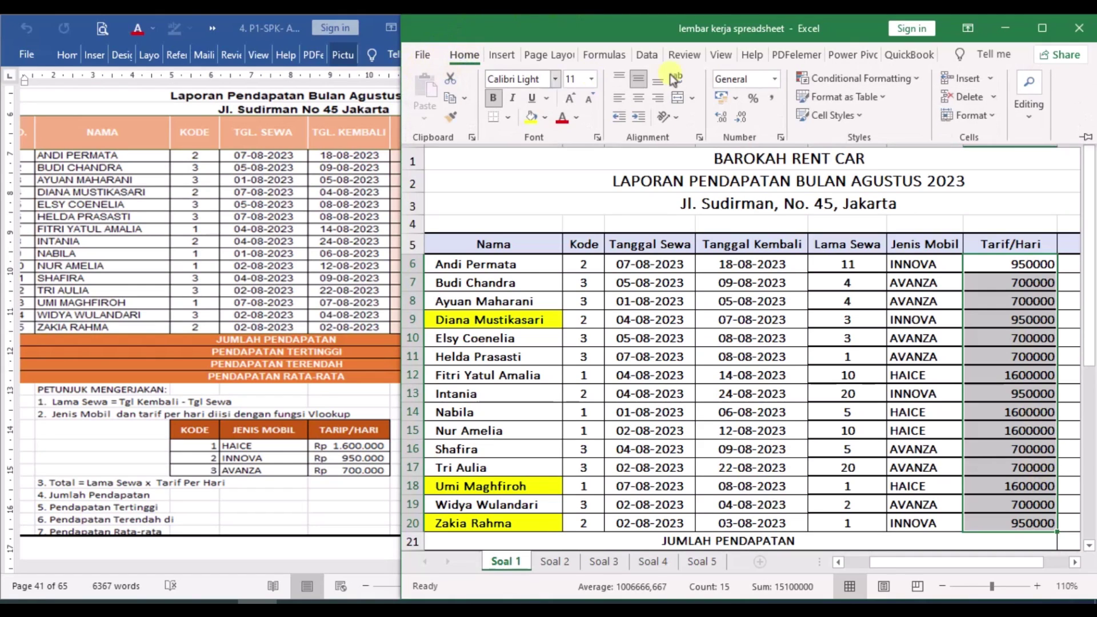
left_click(772, 100)
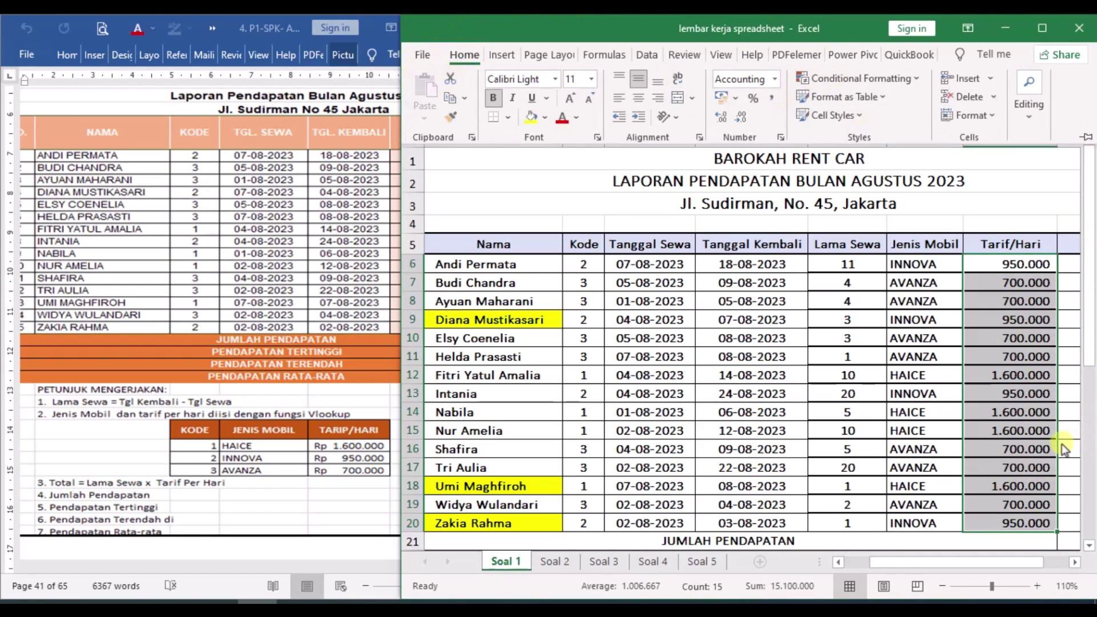
left_click(1078, 428)
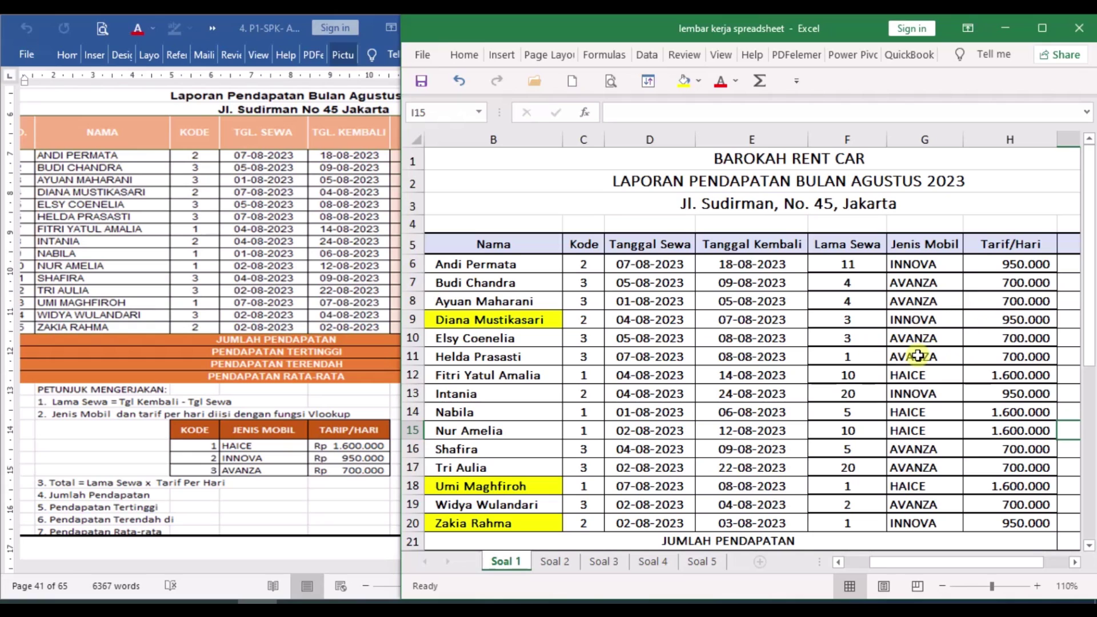
Step: Maximize the workbook window and consult the instruction for Total in the Word exam document
left_click(1041, 29)
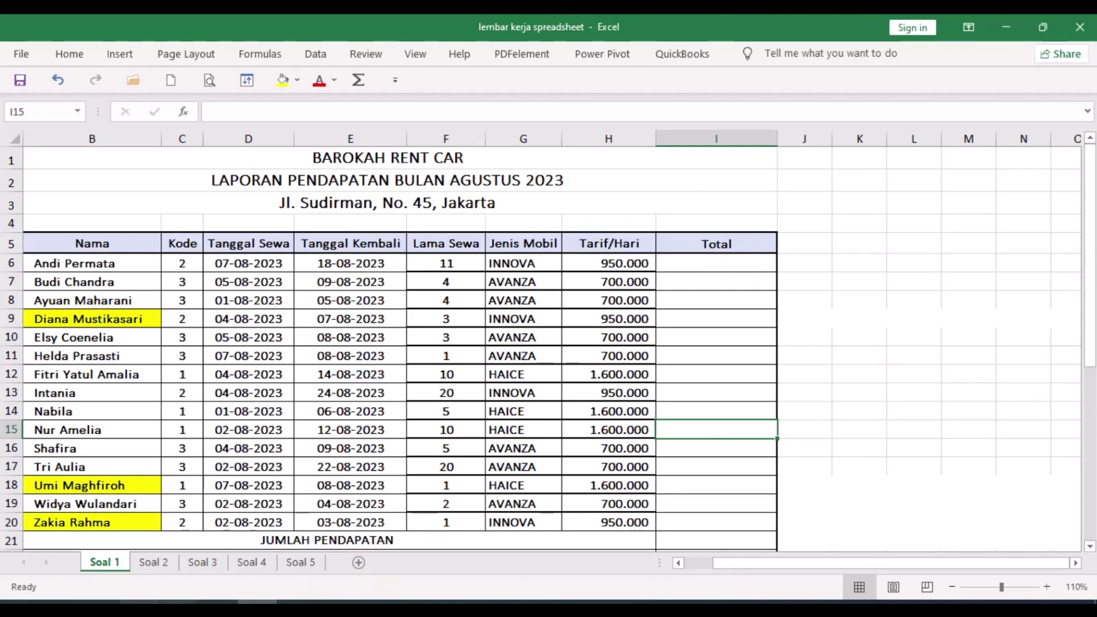
left_click(140, 602)
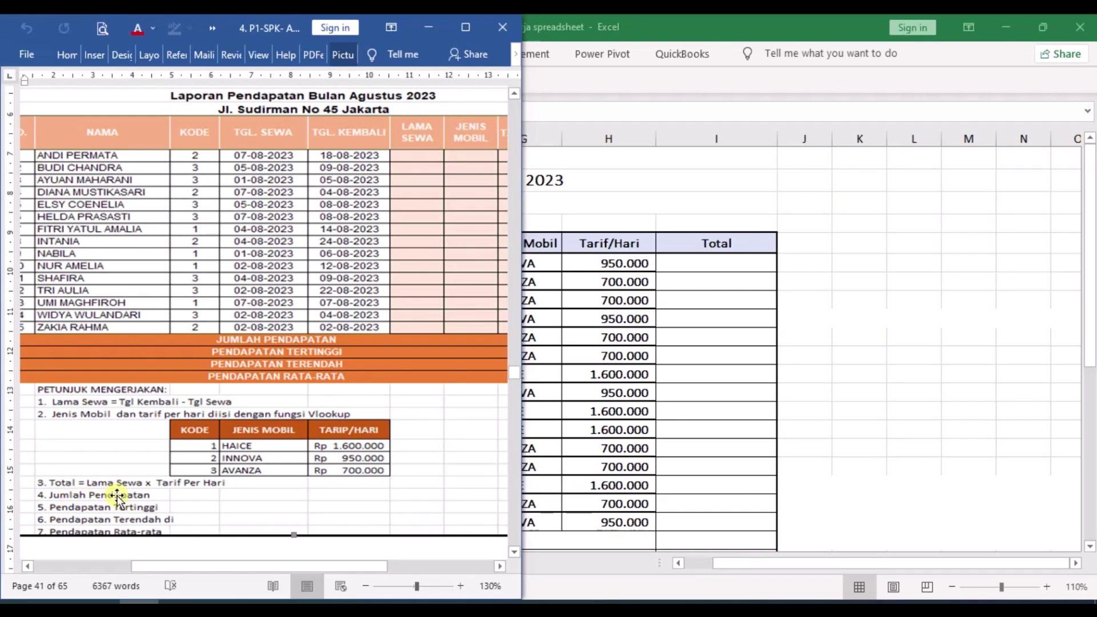
left_click(740, 358)
Step: Calculate the Total in I6 by multiplying Lama Sewa by Tarif/Hari with =F6*H6
left_click(724, 261)
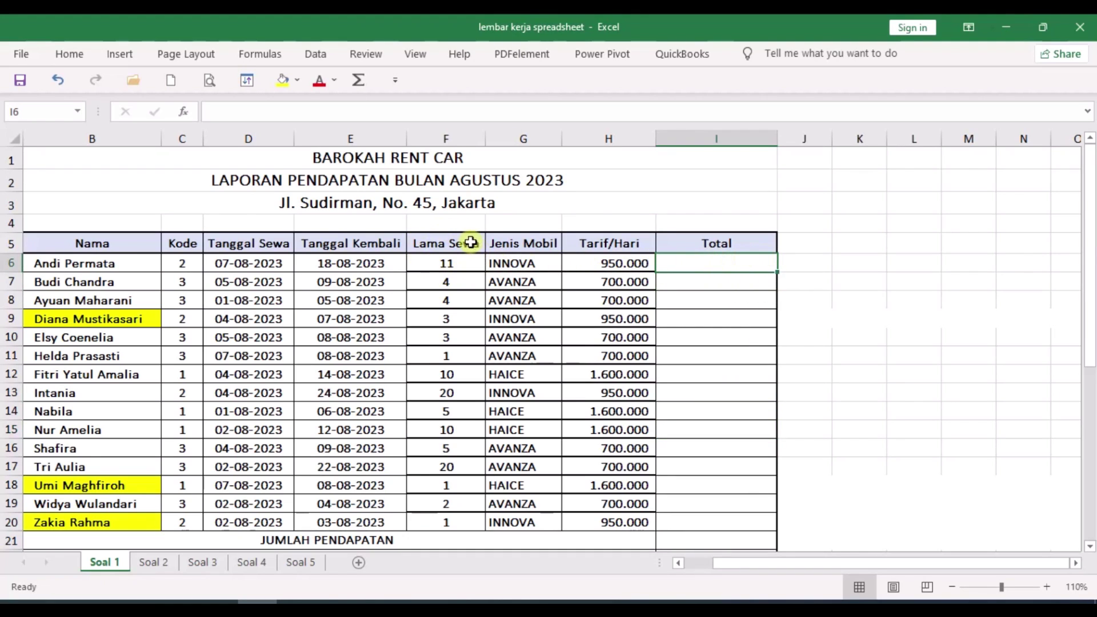
scroll(742, 266, "up", 2, "ctrl")
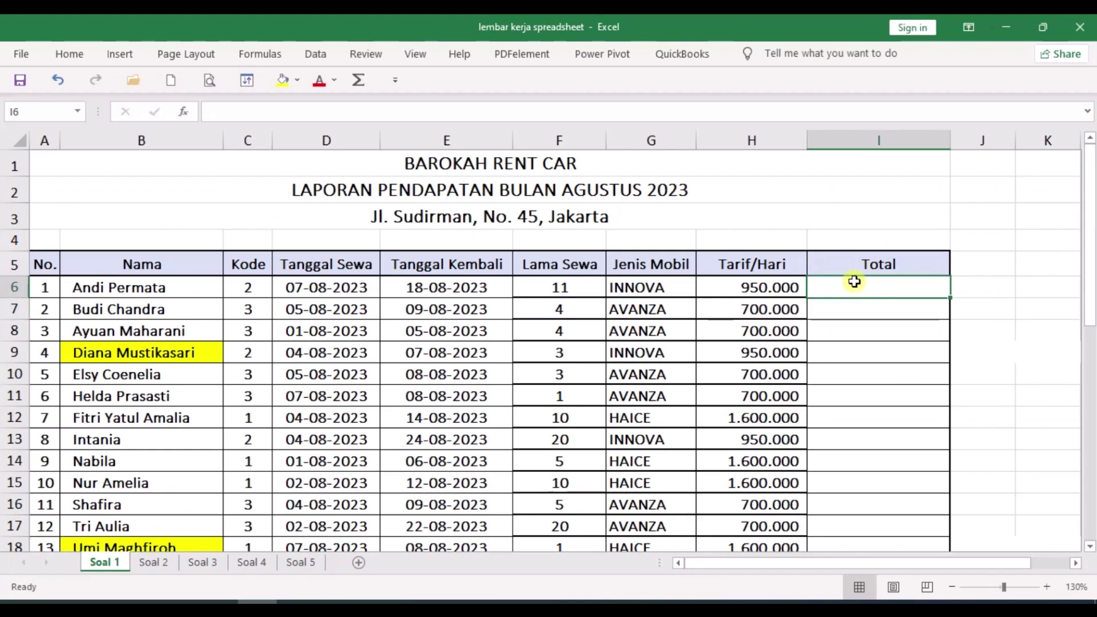
type("=")
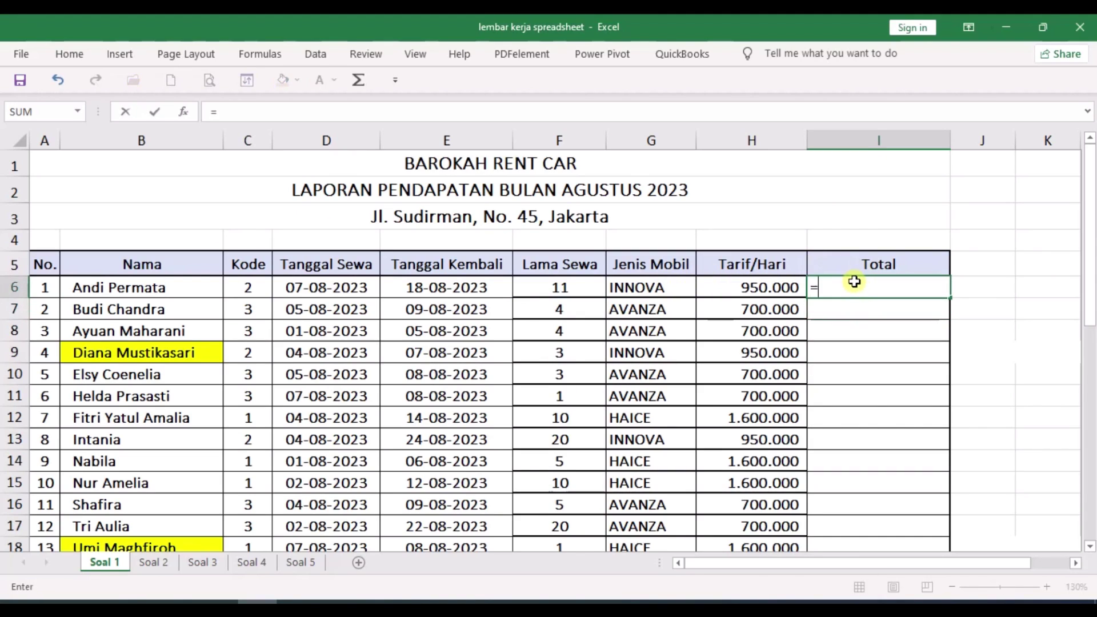
left_click(582, 288)
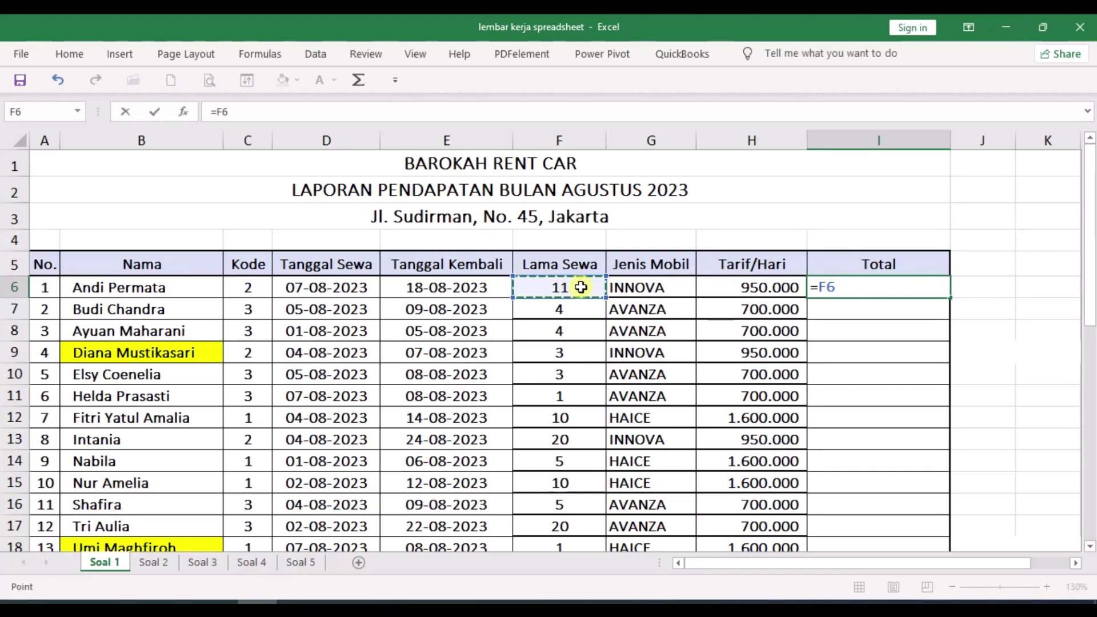
type("*")
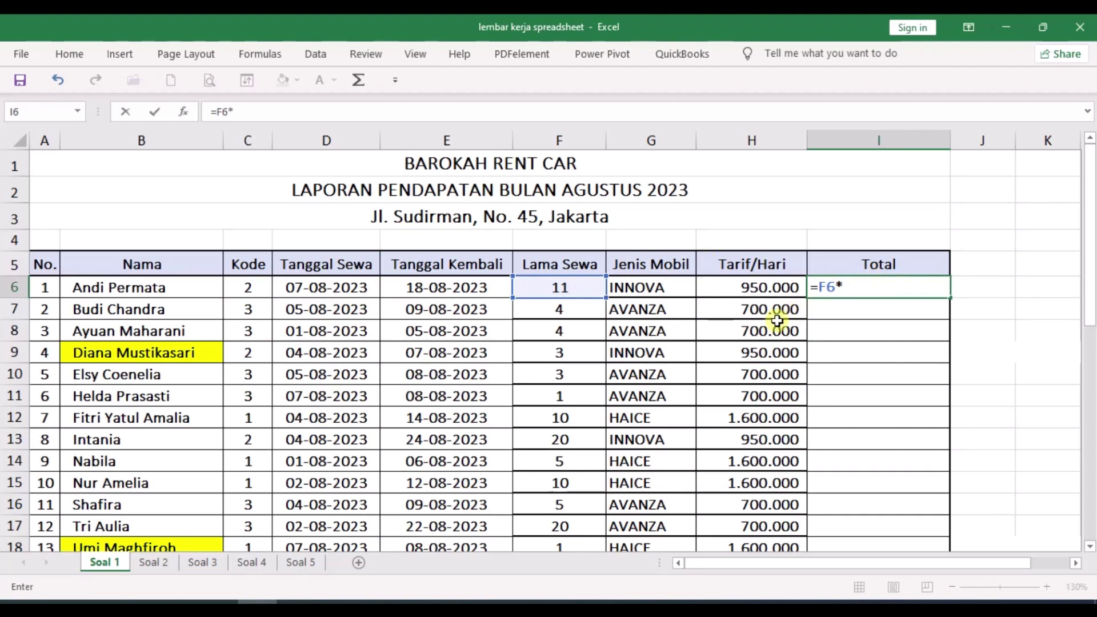
left_click(789, 289)
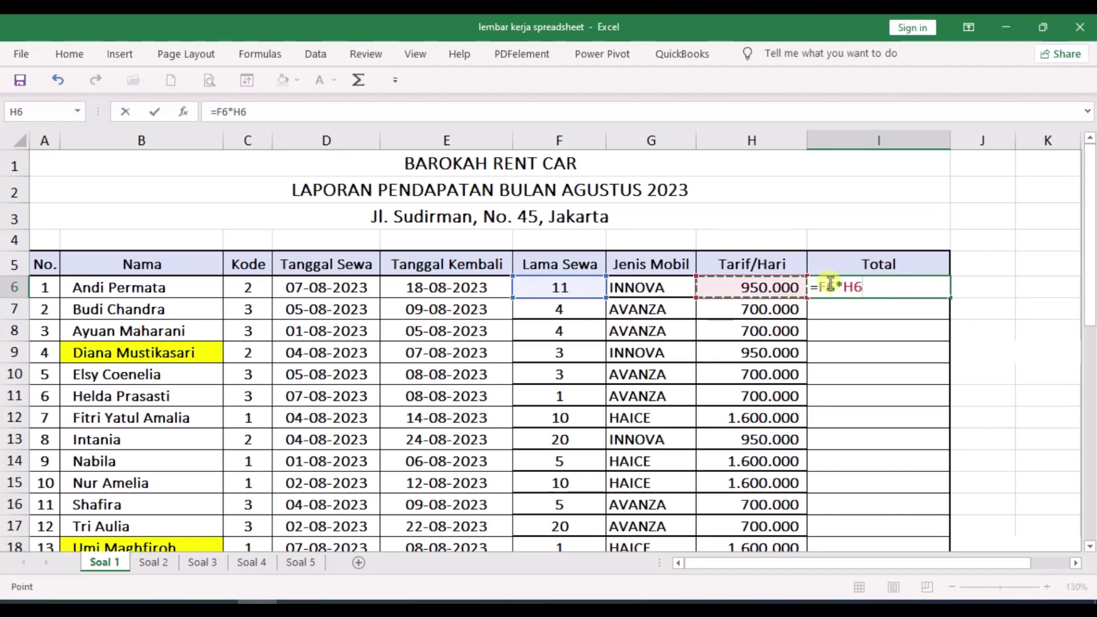
key("Return")
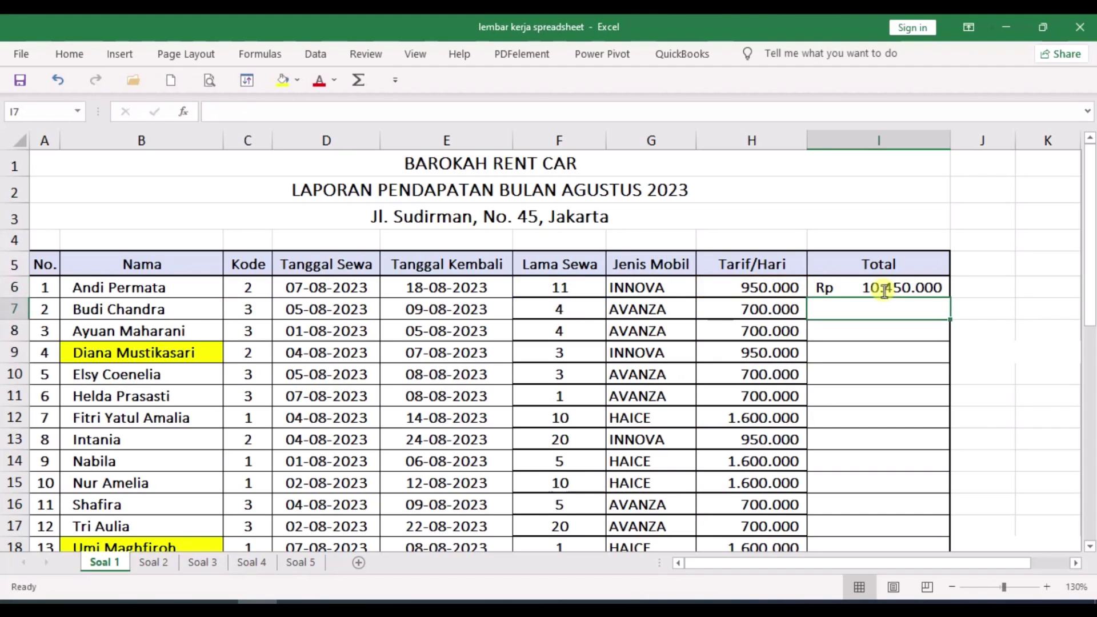
Step: Fill the Total formula from I6 down to I20 and check the copied results
left_click(902, 287)
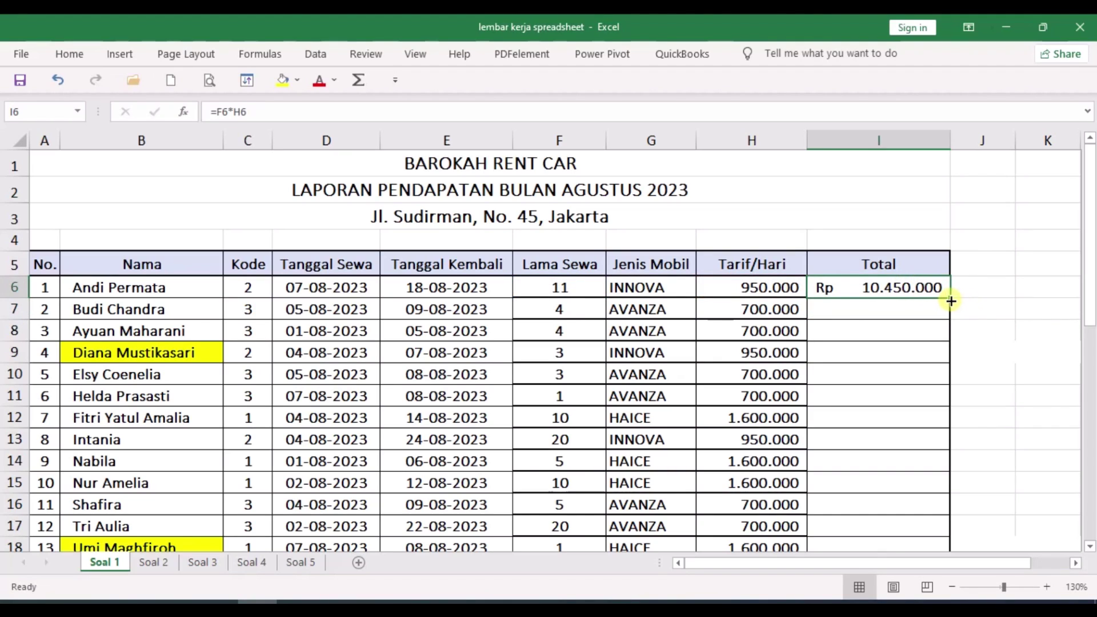
left_click_drag(949, 299, 936, 425)
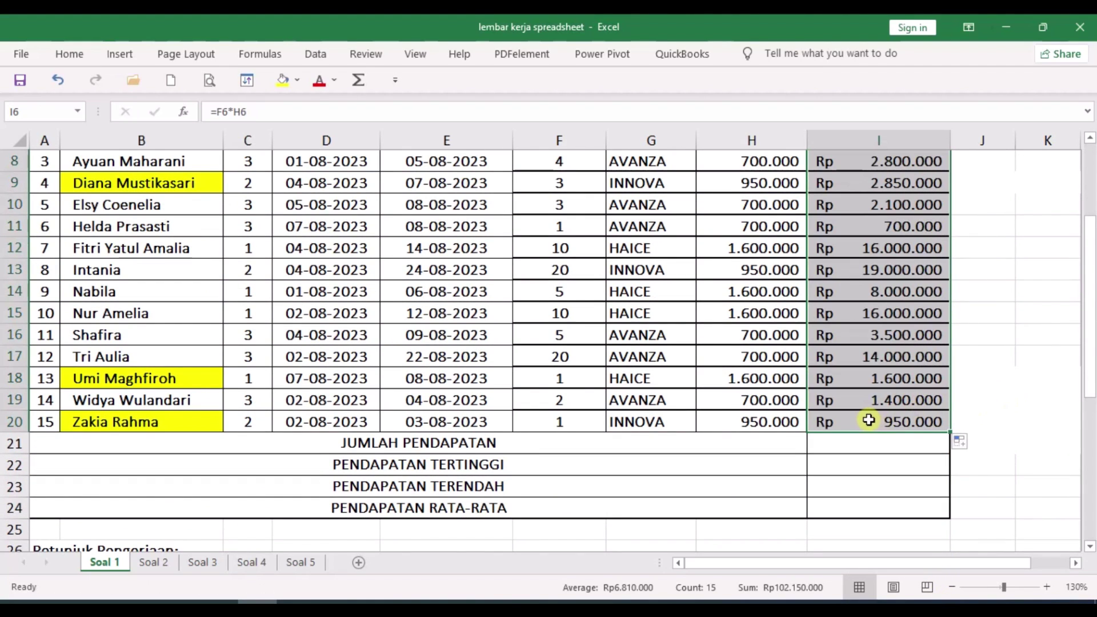
left_click(871, 406)
scroll(907, 332, "up", 2)
scroll(907, 333, "down", 1)
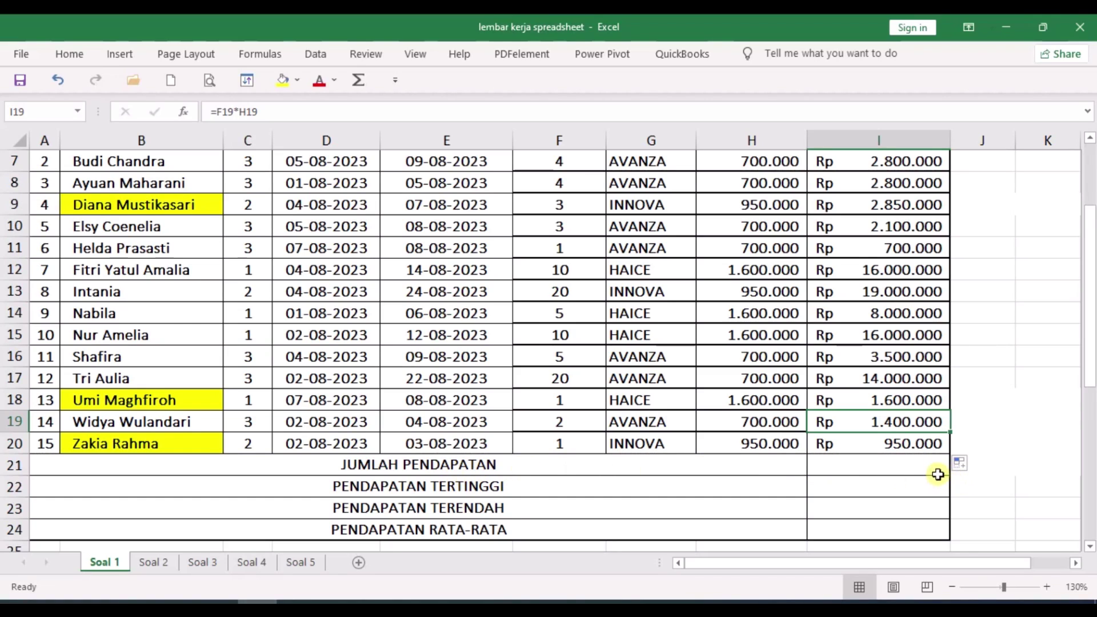
Step: Calculate Jumlah Pendapatan in I21 with =SUM(I6:I20)
left_click(919, 470)
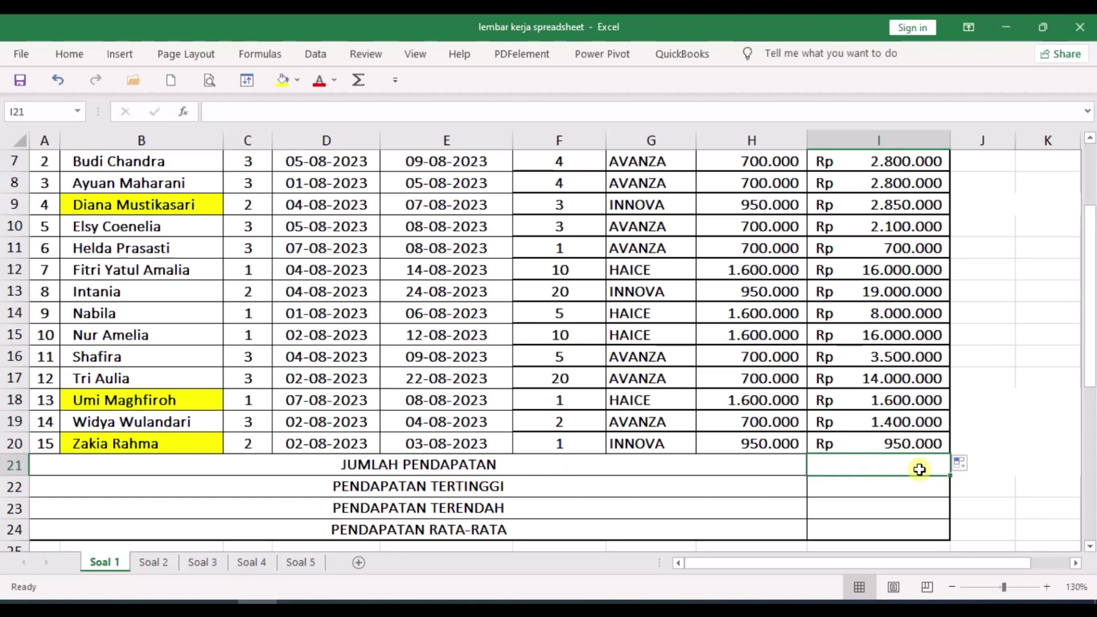
type("=sum")
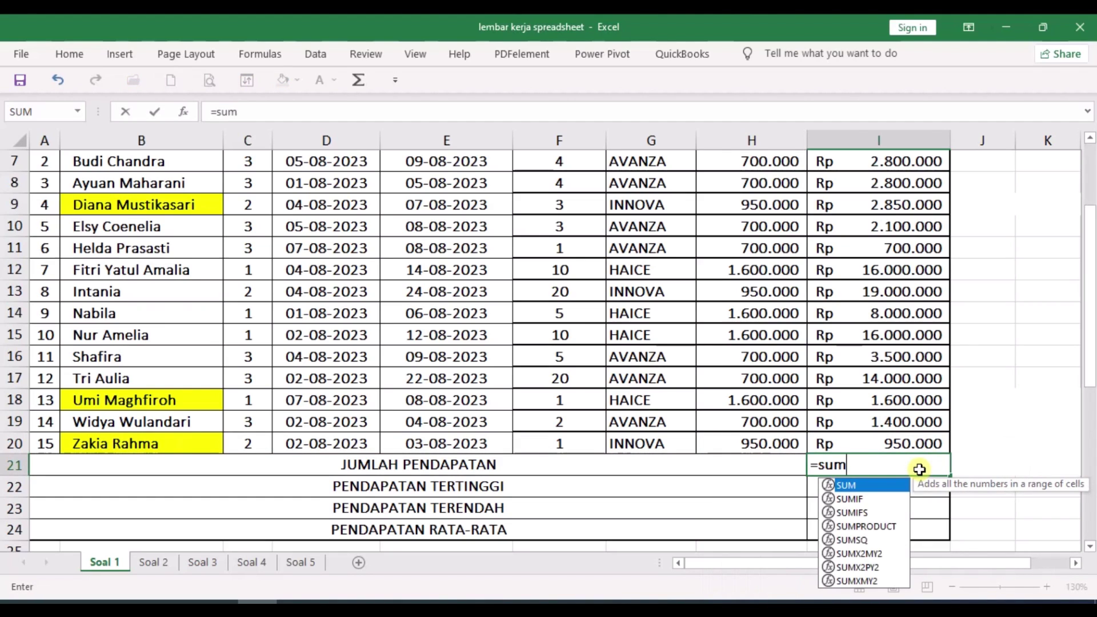
type("(")
scroll(925, 297, "up", 2)
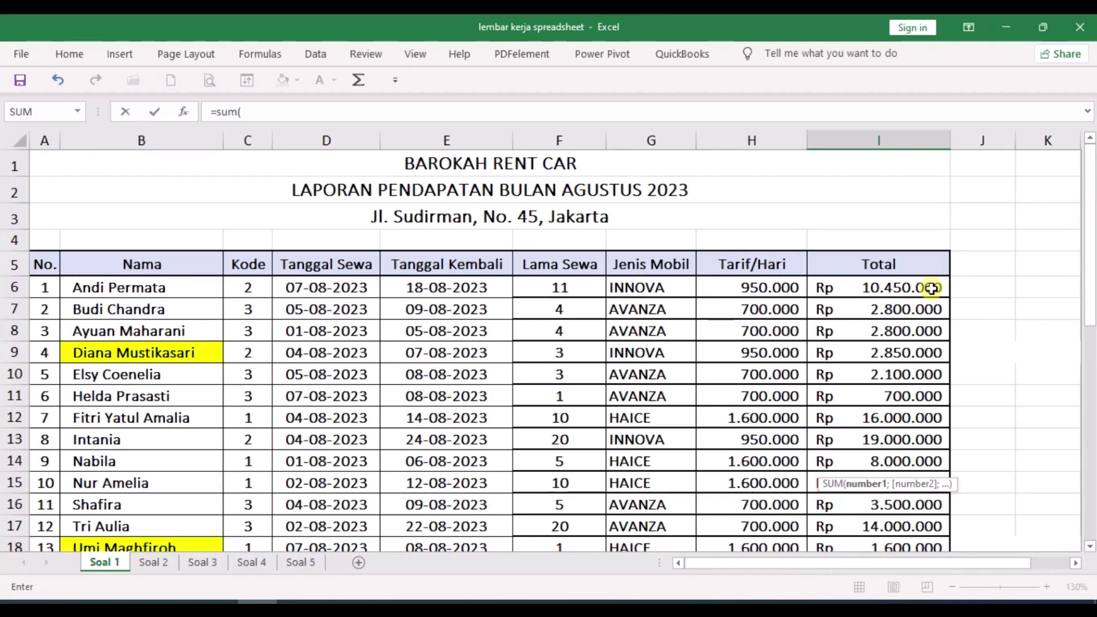
left_click_drag(929, 288, 910, 490)
type(")")
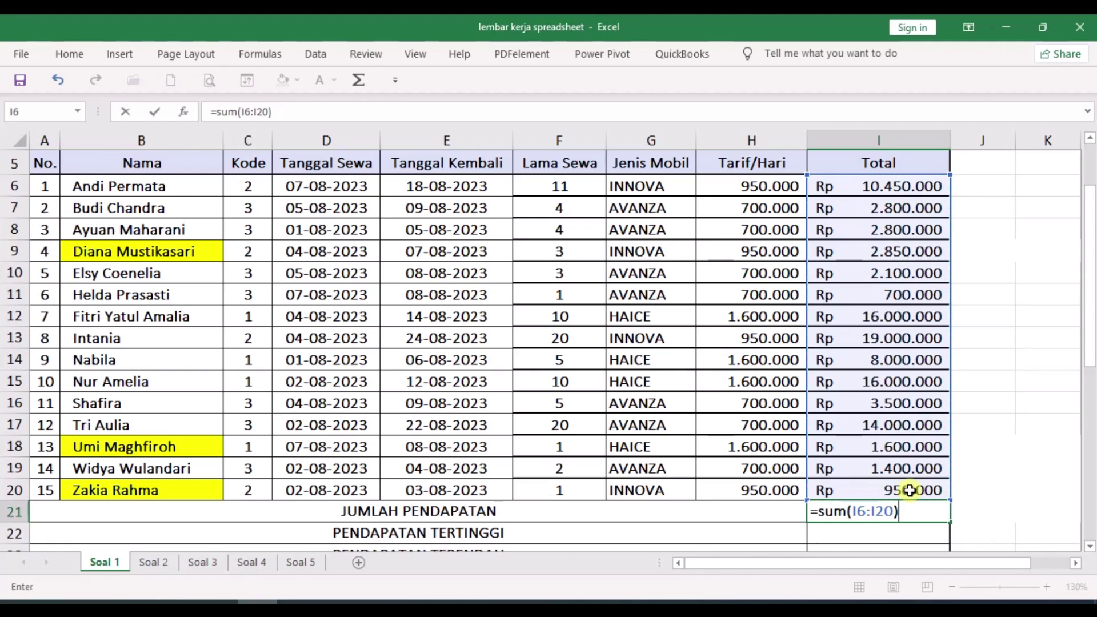
key("Return")
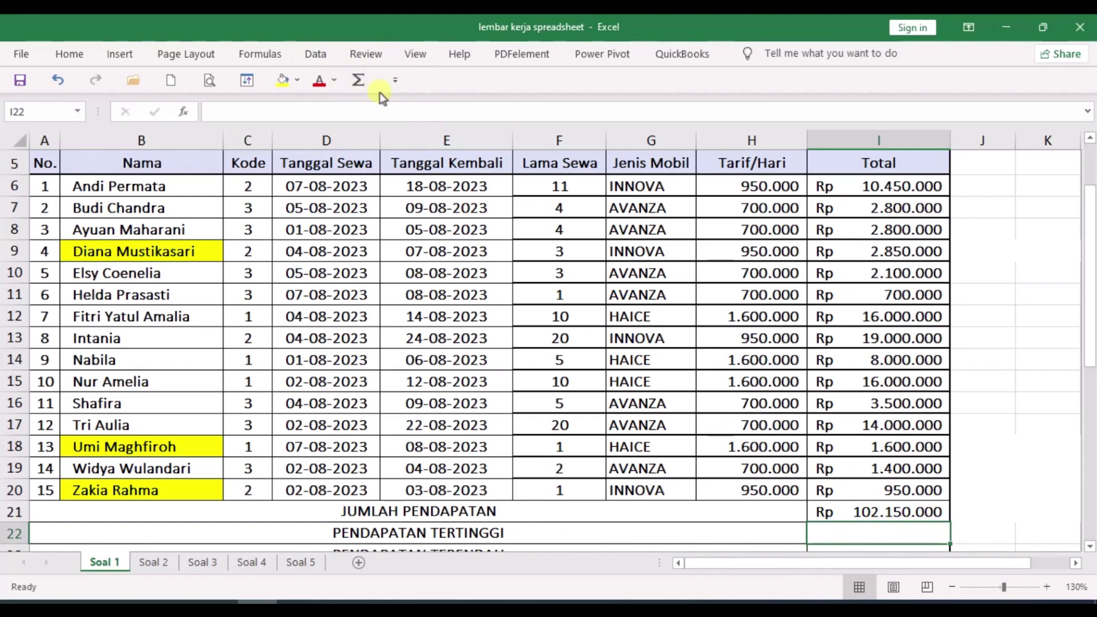
Step: Calculate Pendapatan Tertinggi in I22 with =MAX(I6:I20)
scroll(900, 454, "down", 1)
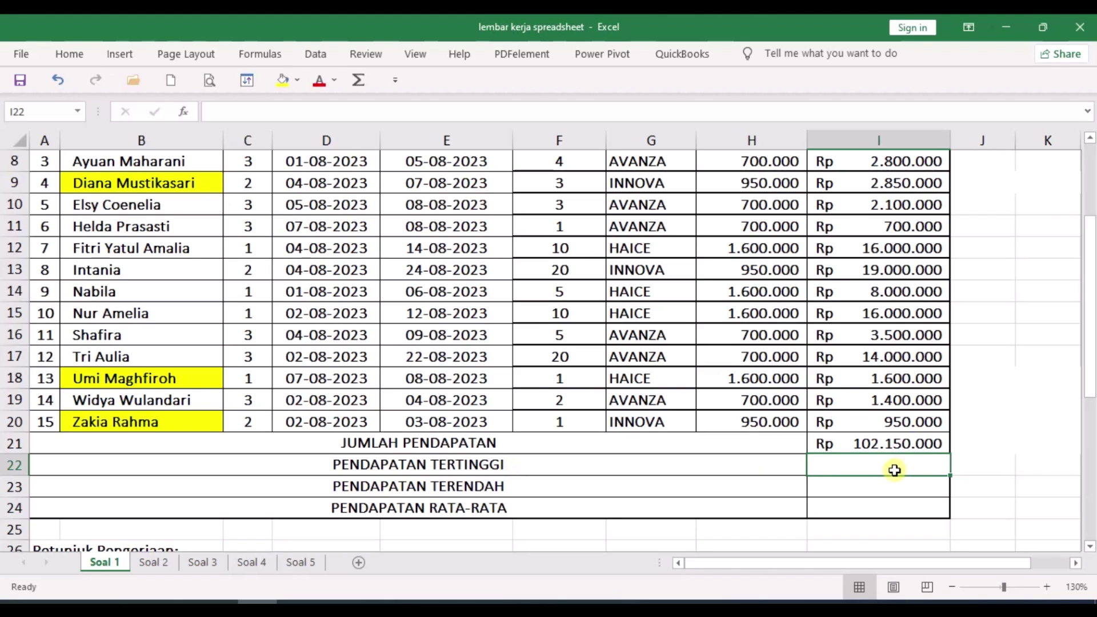
type("=m")
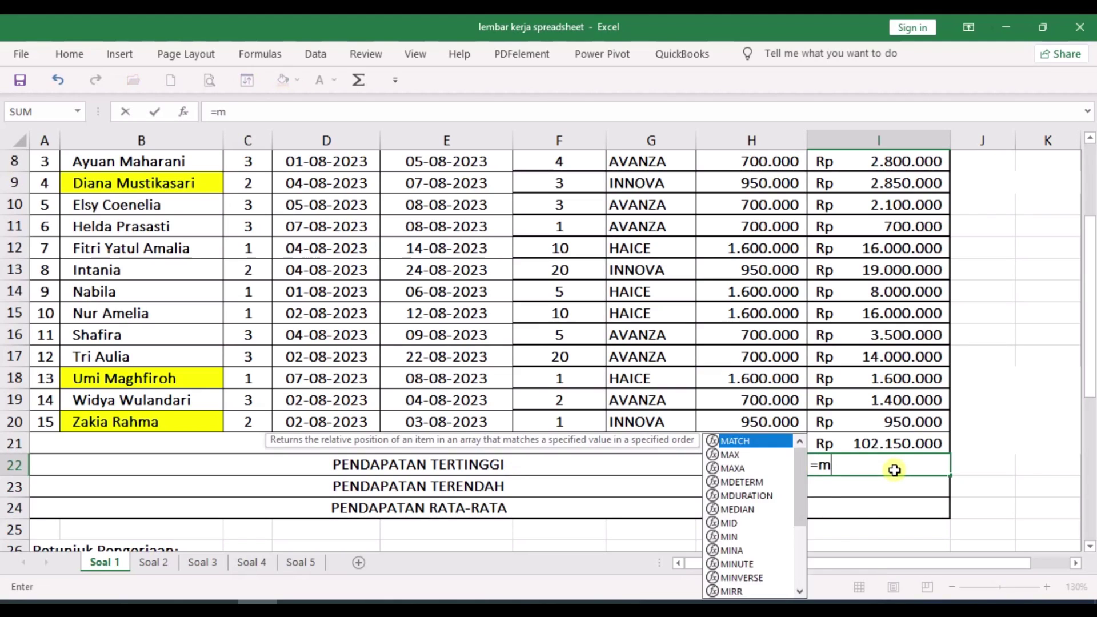
type("ax(")
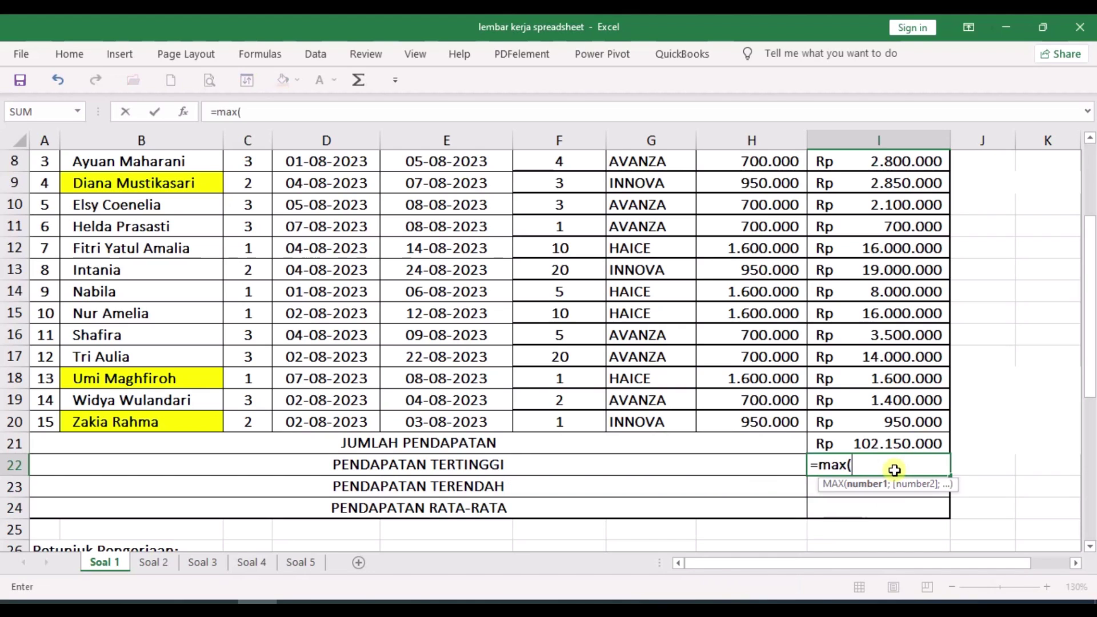
scroll(936, 319, "up", 2)
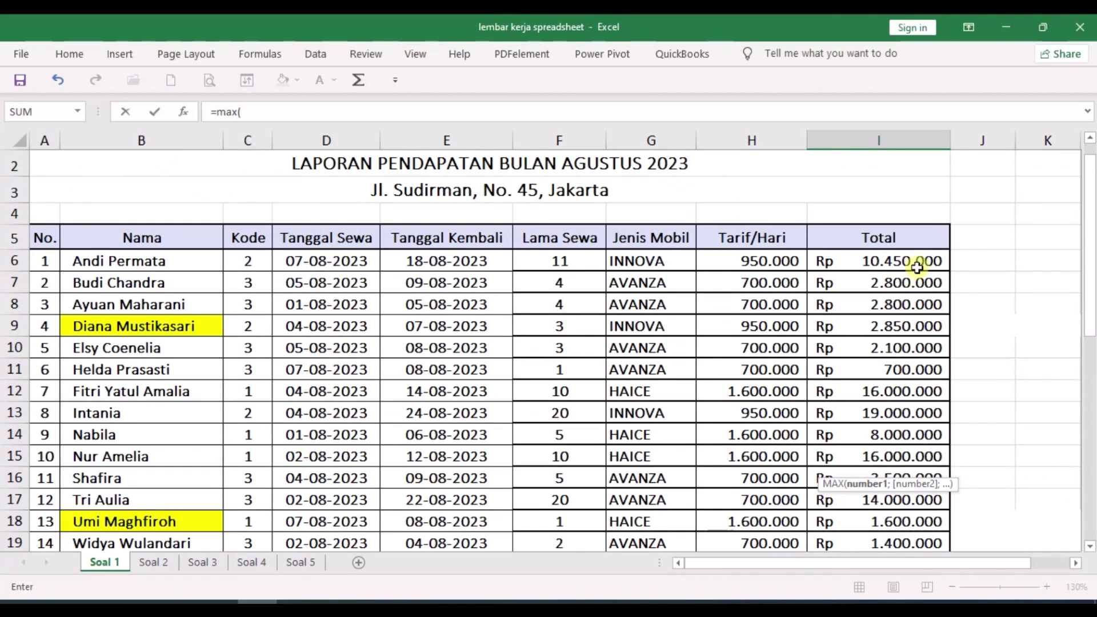
left_click_drag(926, 261, 914, 465)
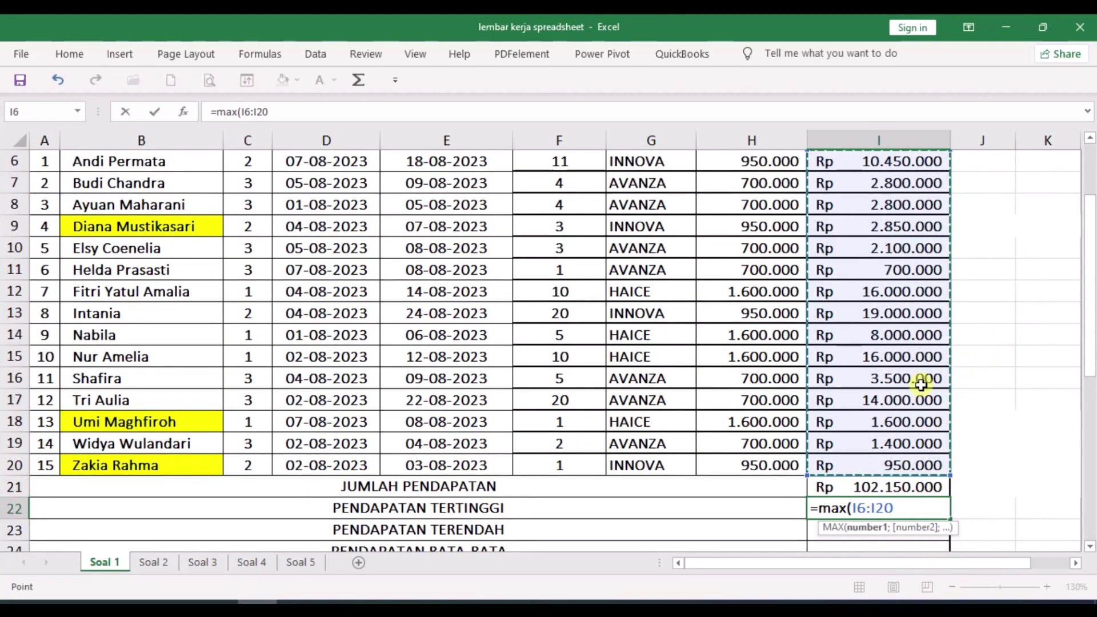
type(")")
key("Return")
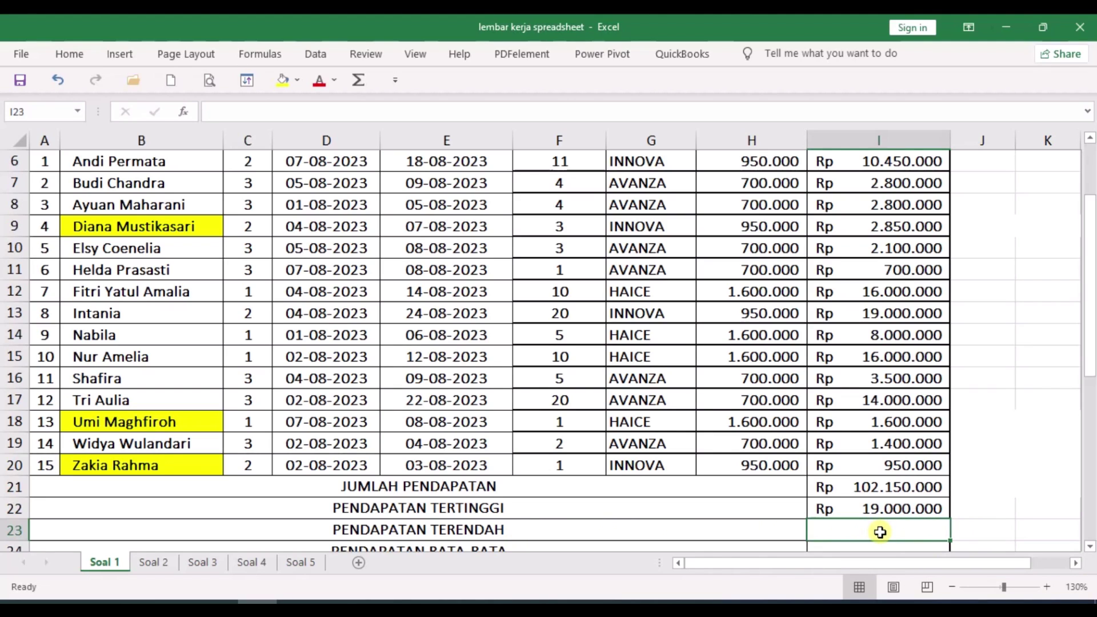
Step: Calculate Pendapatan Terendah in I23 with the MIN function over the rental rows' Total values
type("=min")
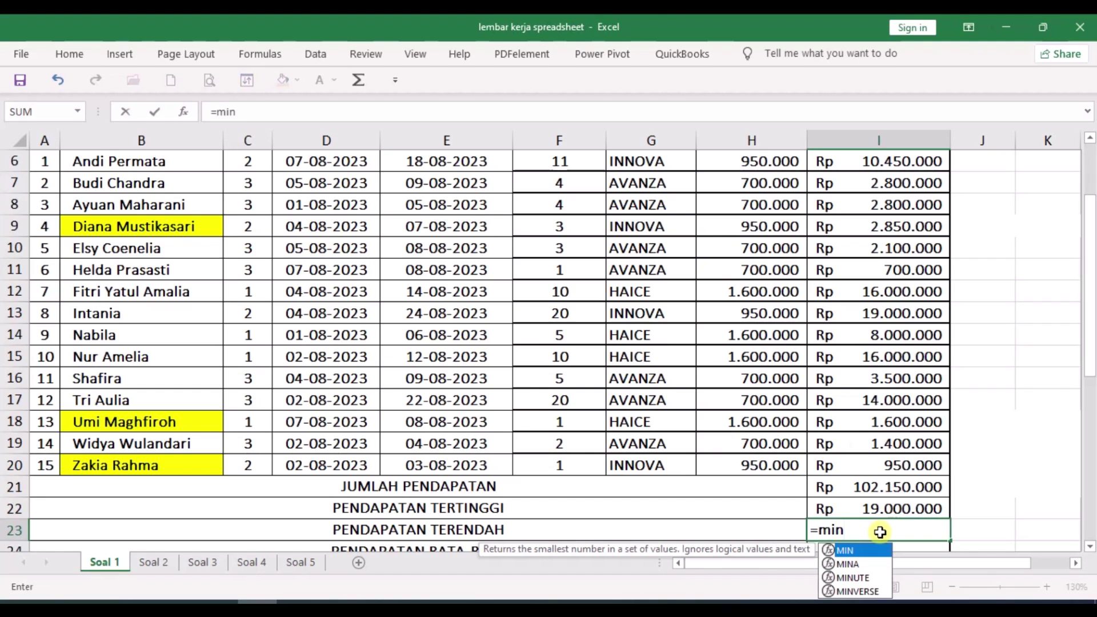
type("(")
scroll(914, 320, "up", 1)
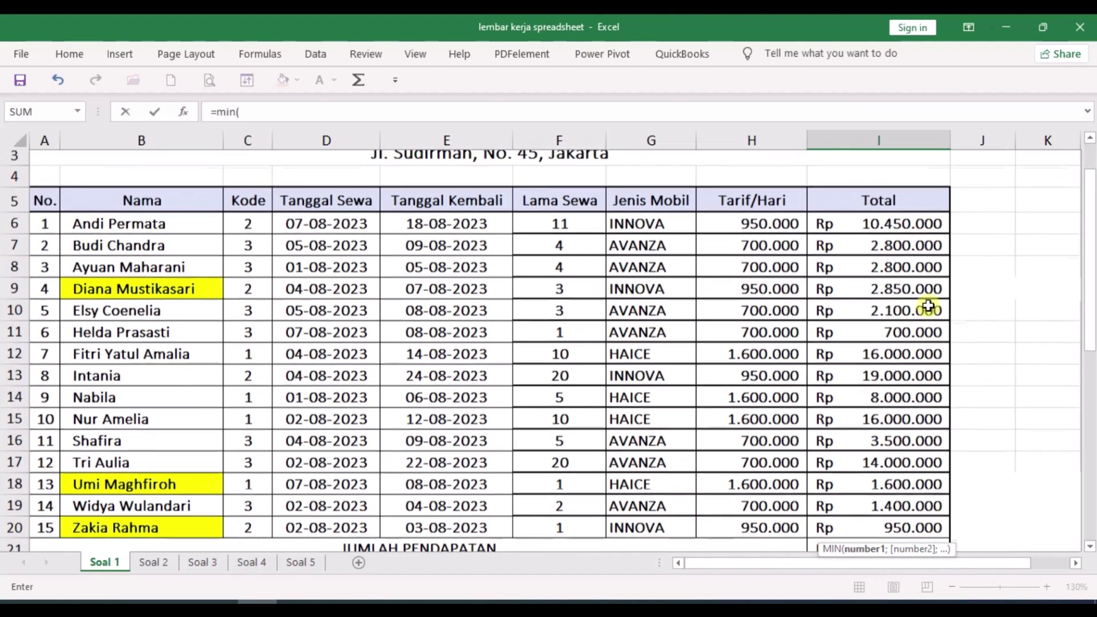
left_click_drag(924, 233, 923, 543)
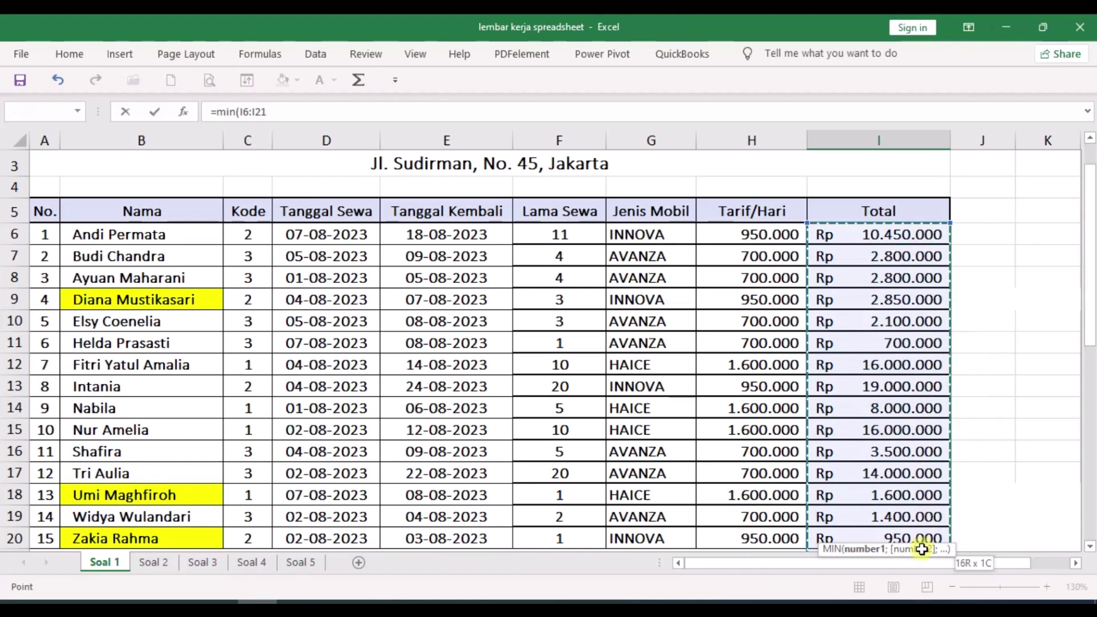
scroll(923, 545, "down", 1)
type(")")
key("Return")
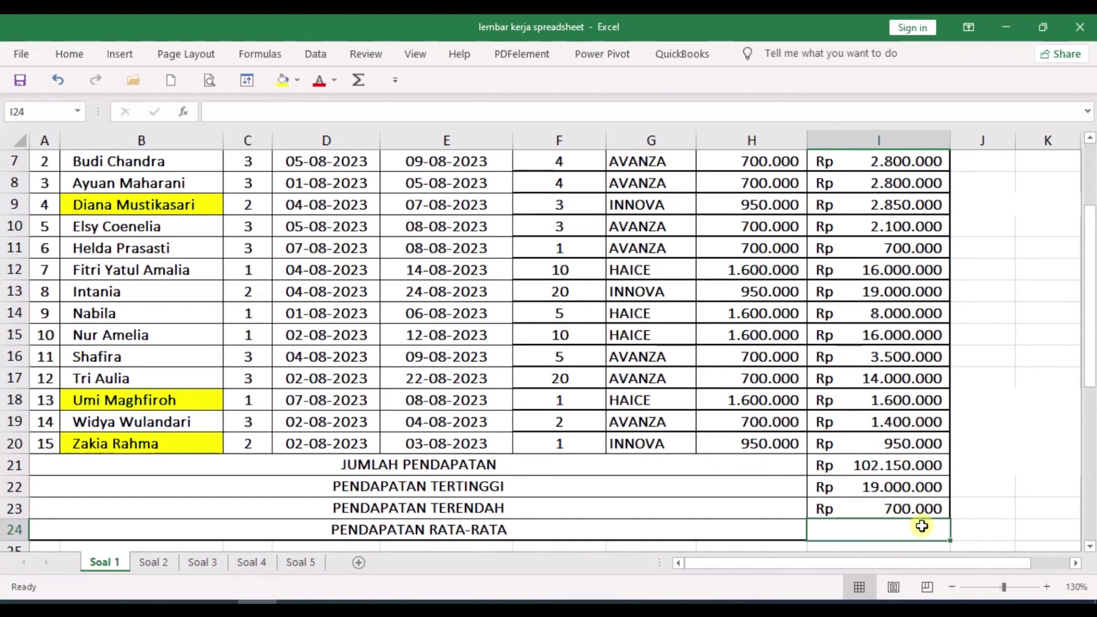
Step: Calculate Pendapatan Rata-Rata in I24 with =AVERAGE(I6:I20)
type("=")
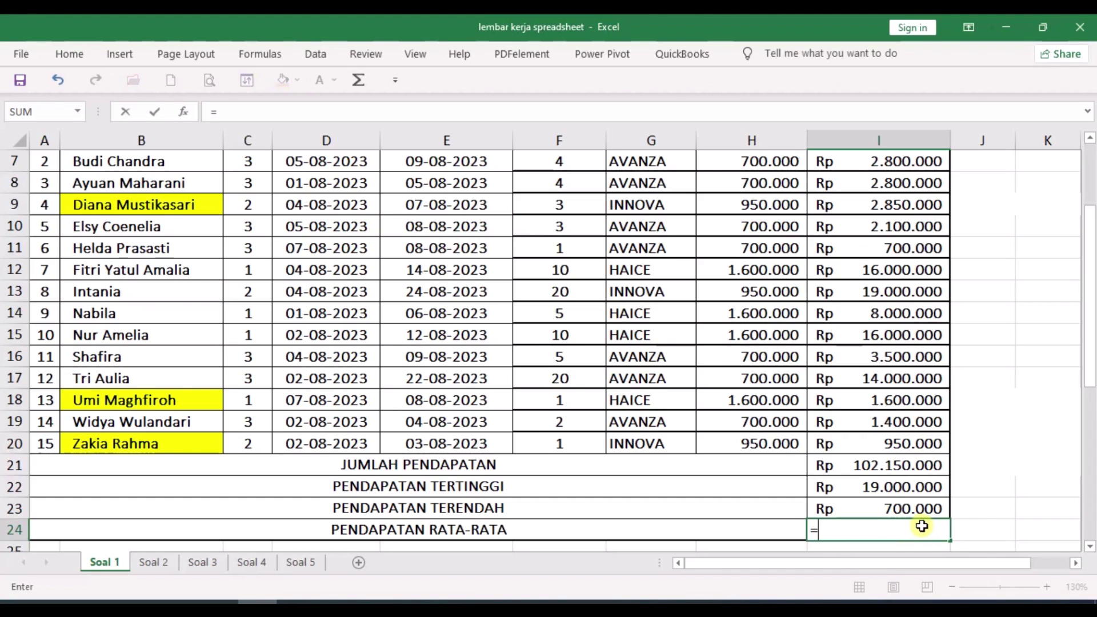
type("ave")
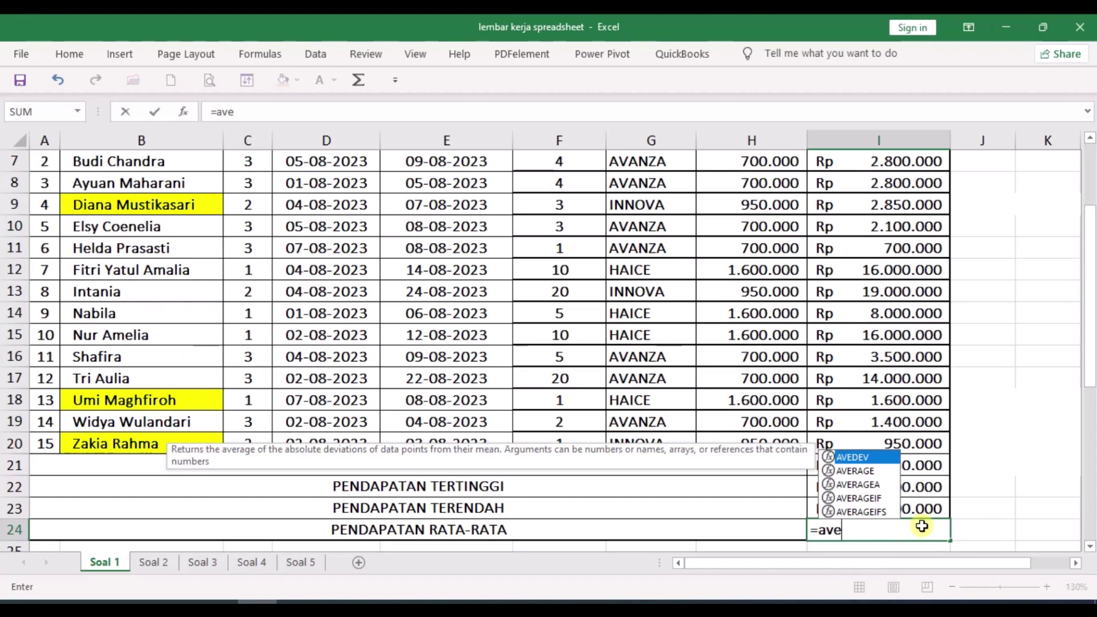
type("rage(")
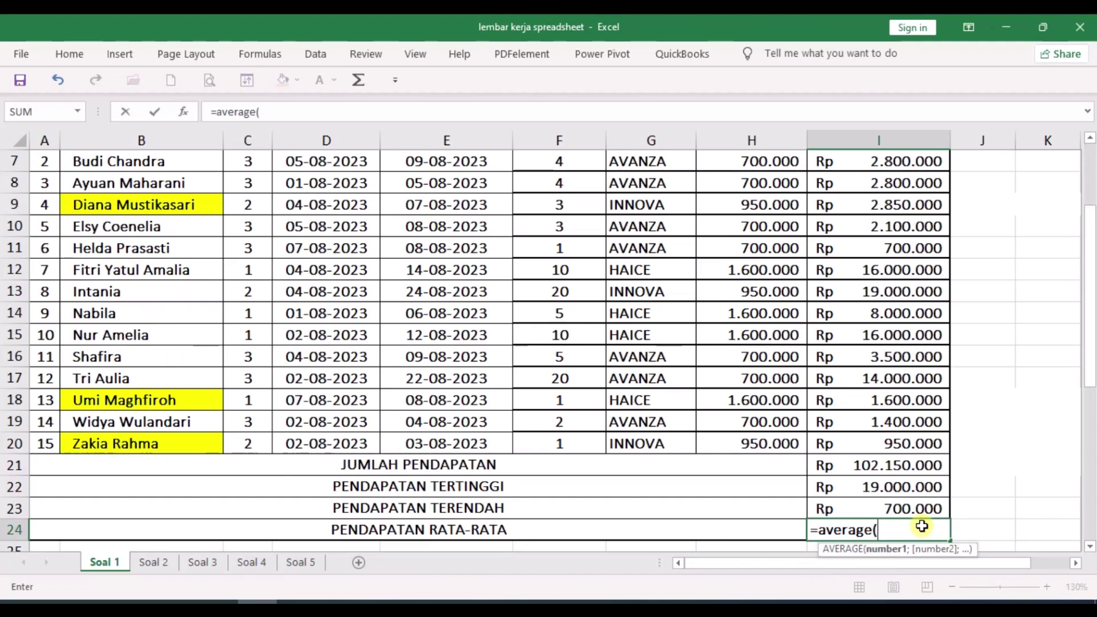
scroll(899, 360, "up", 2)
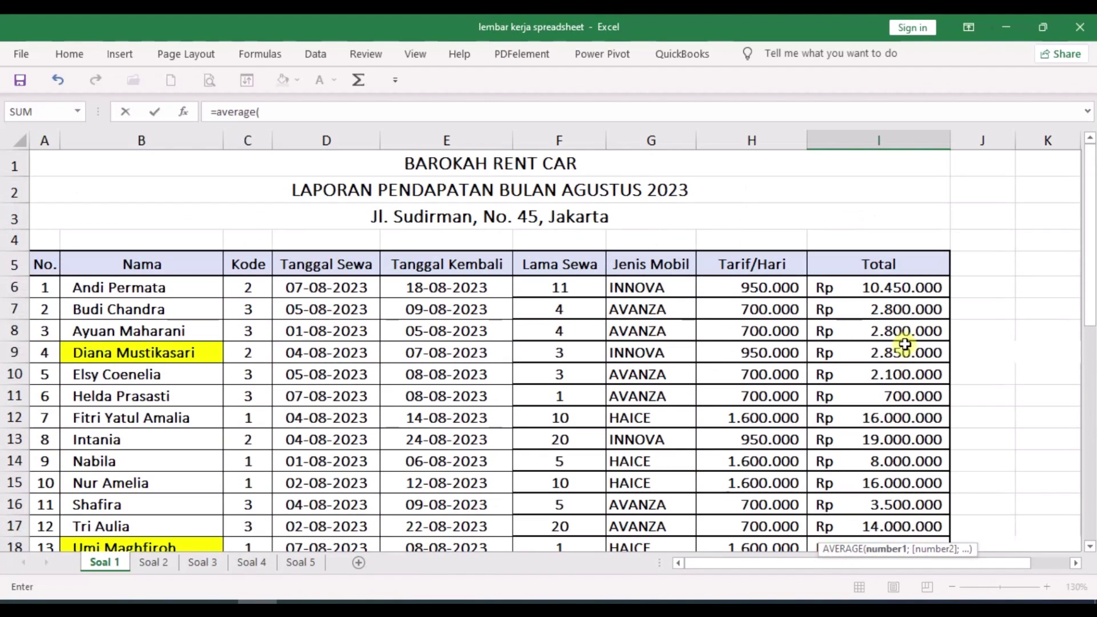
left_click(923, 291)
left_click_drag(923, 292, 923, 464)
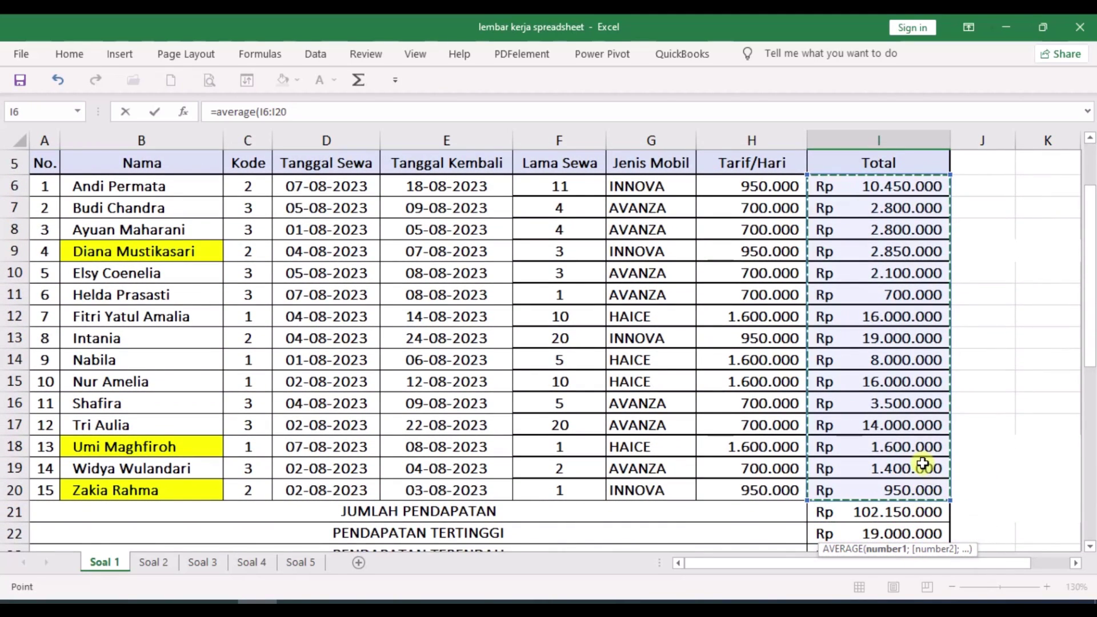
type(")")
key("Return")
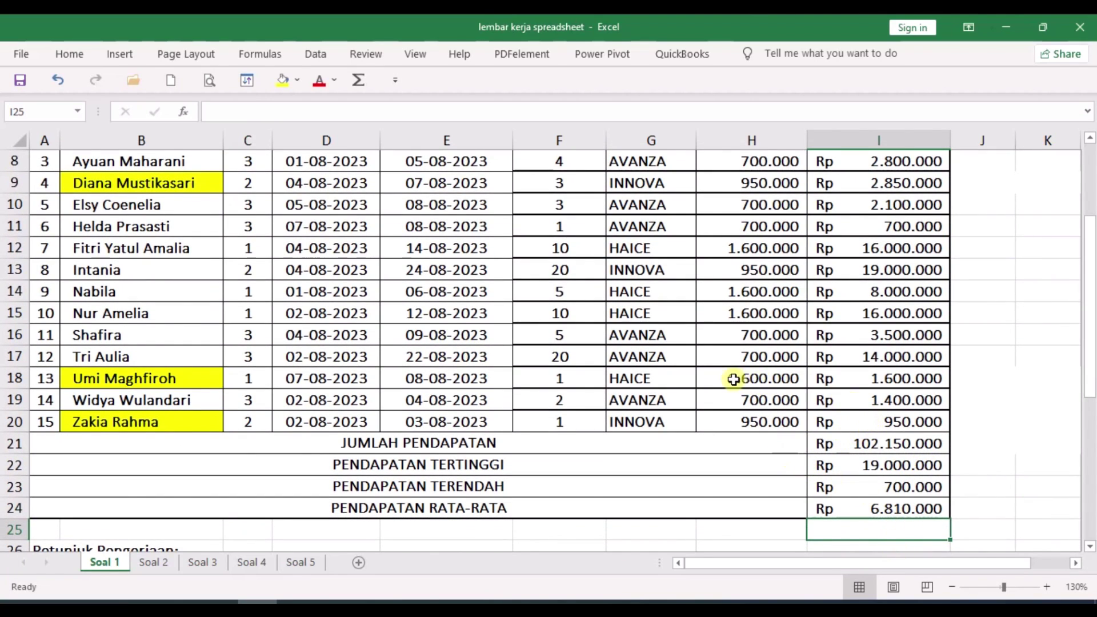
Step: Select the whole rental table body and give it thin solid horizontal borders between the rows in Format Cells
scroll(735, 377, "up", 2)
left_click(539, 259)
key("ctrl+a")
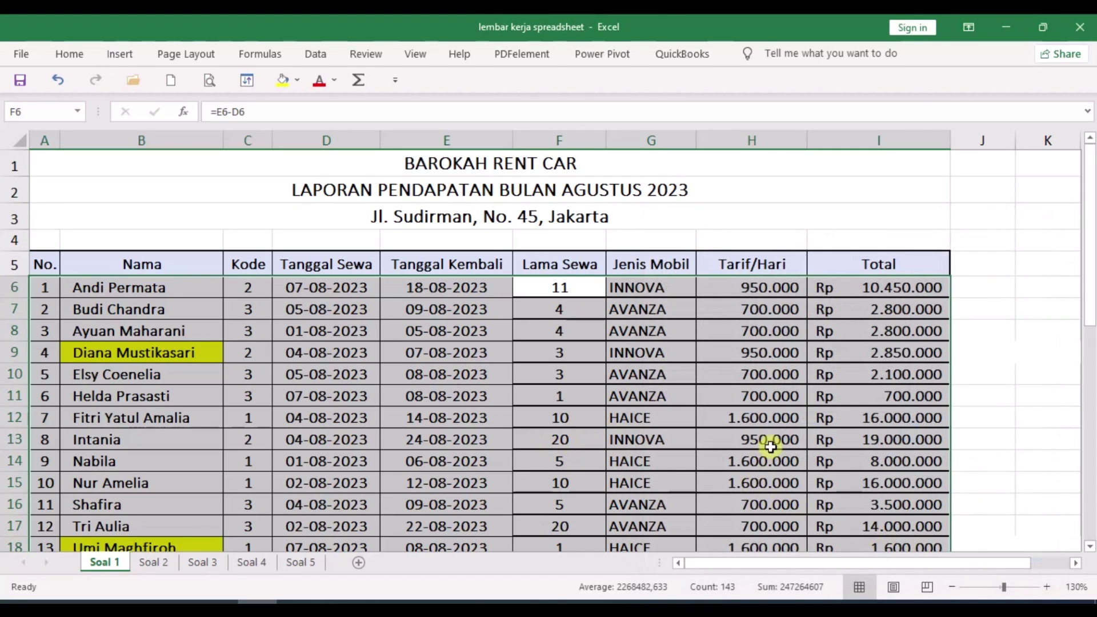
right_click(757, 465)
left_click(817, 384)
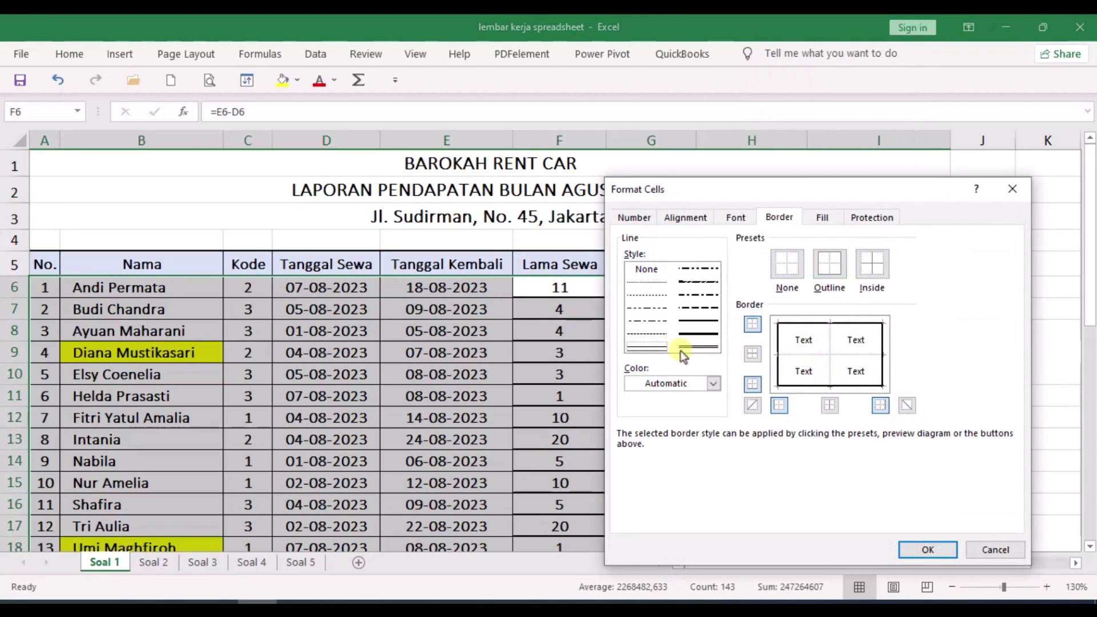
left_click(817, 355)
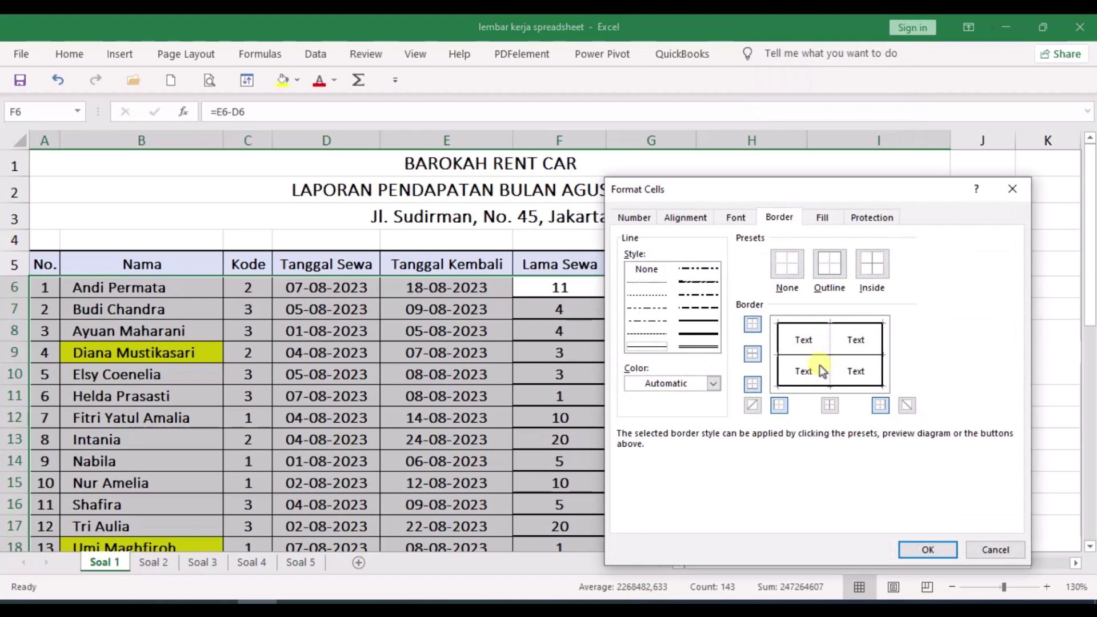
left_click(926, 548)
left_click(891, 502)
Step: Check the finished Barokah Rent Car table, its borders and the average income formula in I24
scroll(892, 464, "down", 2)
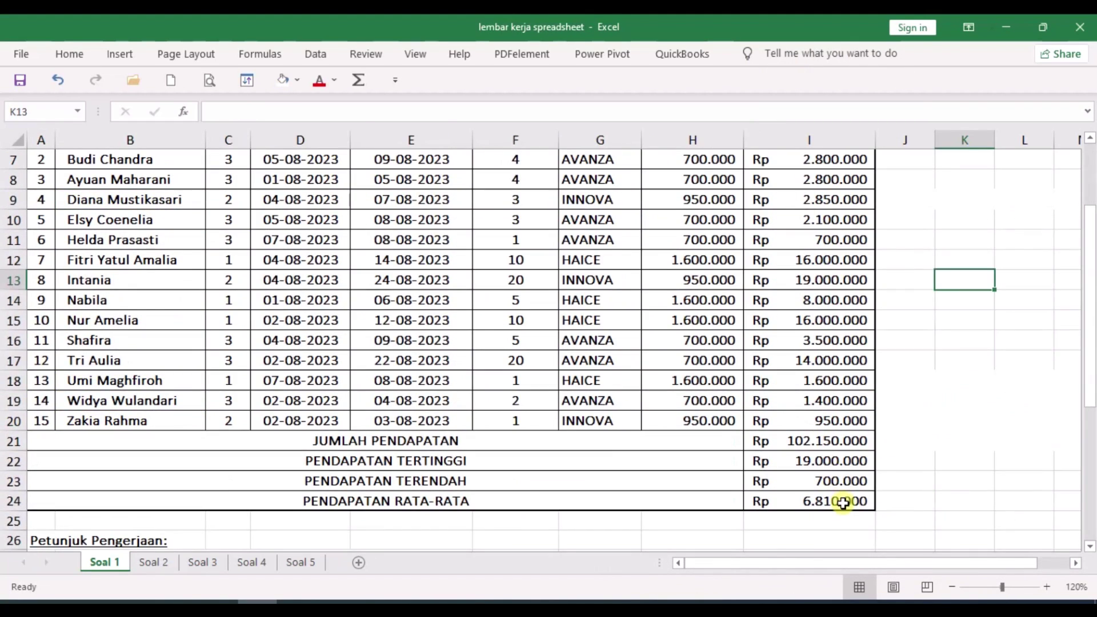
left_click(844, 502)
scroll(812, 380, "up", 2)
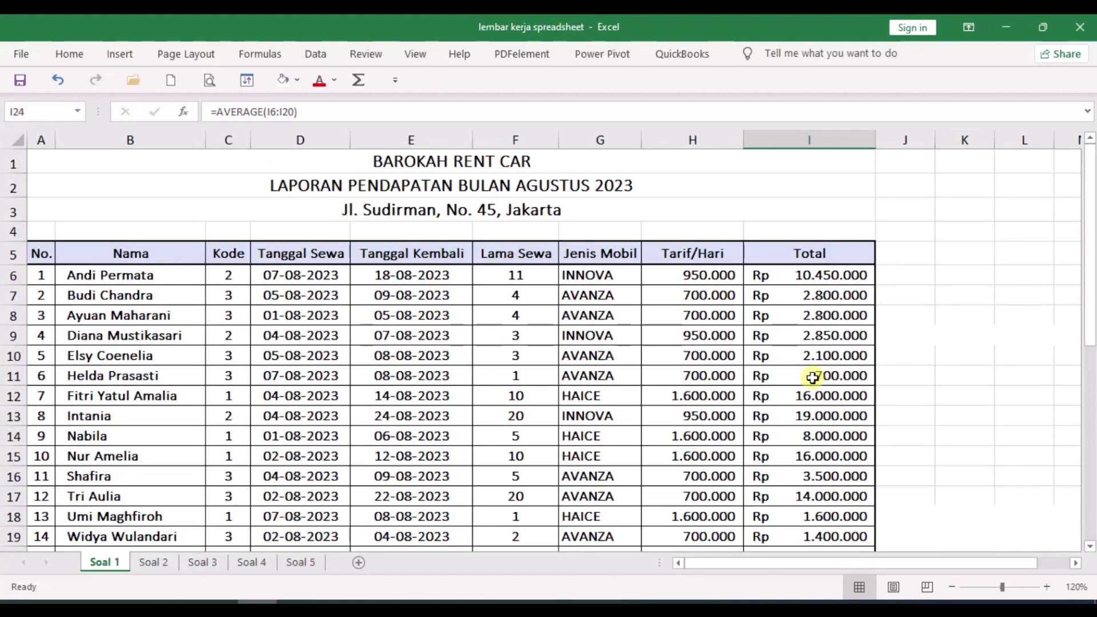
scroll(812, 376, "down", 1)
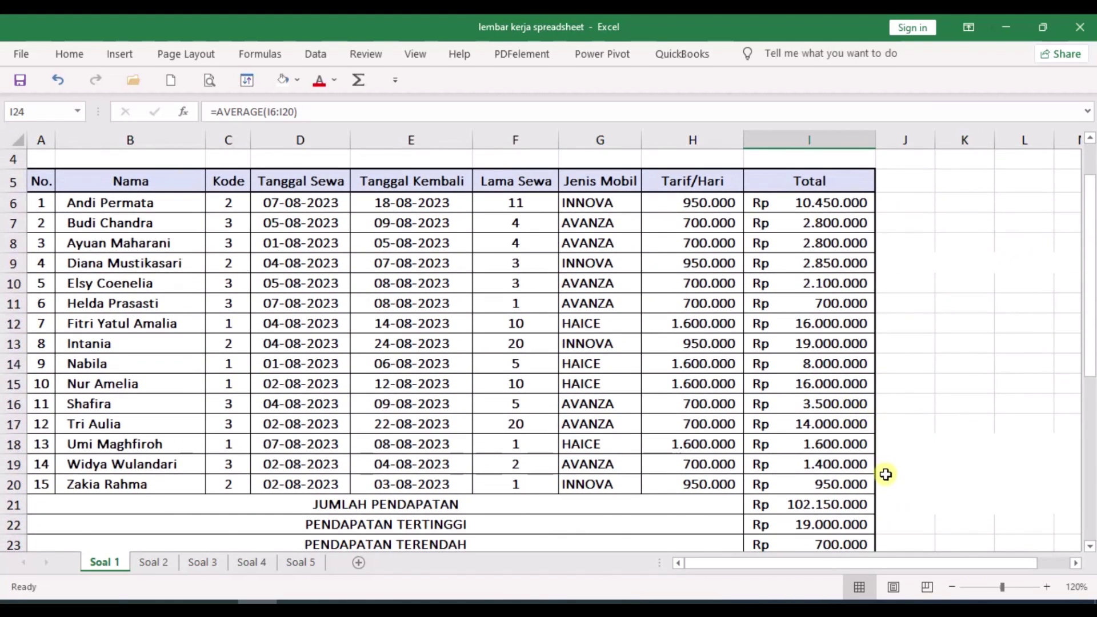
scroll(744, 485, "down", 1)
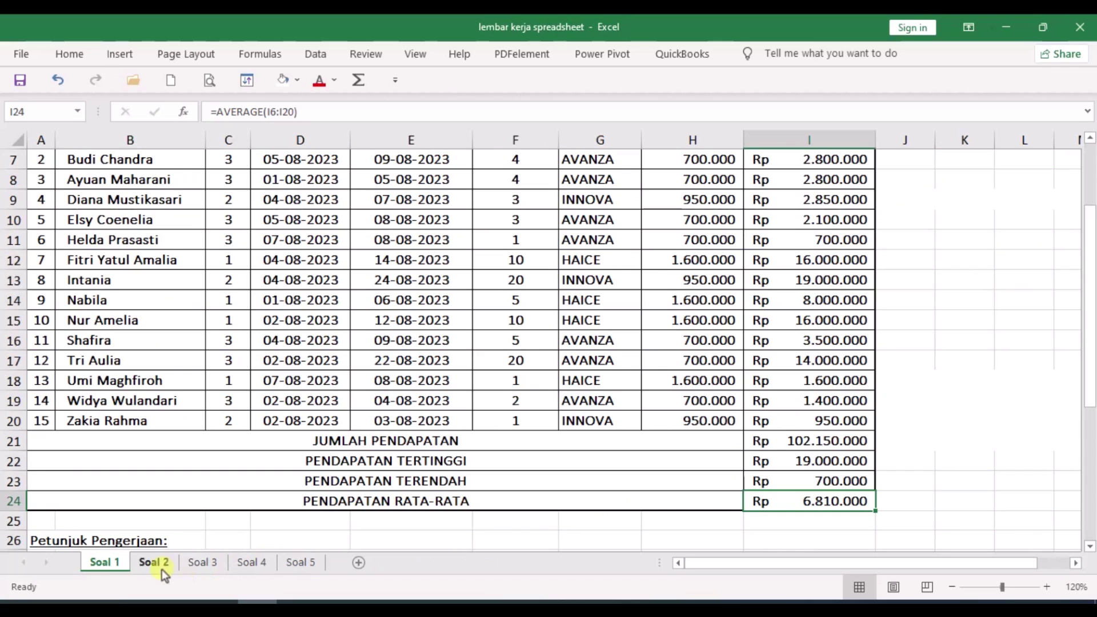
Step: Consult question 2 in the Word exam document, and return to the Excel workbook and open the Soal 2 sheet
left_click(141, 602)
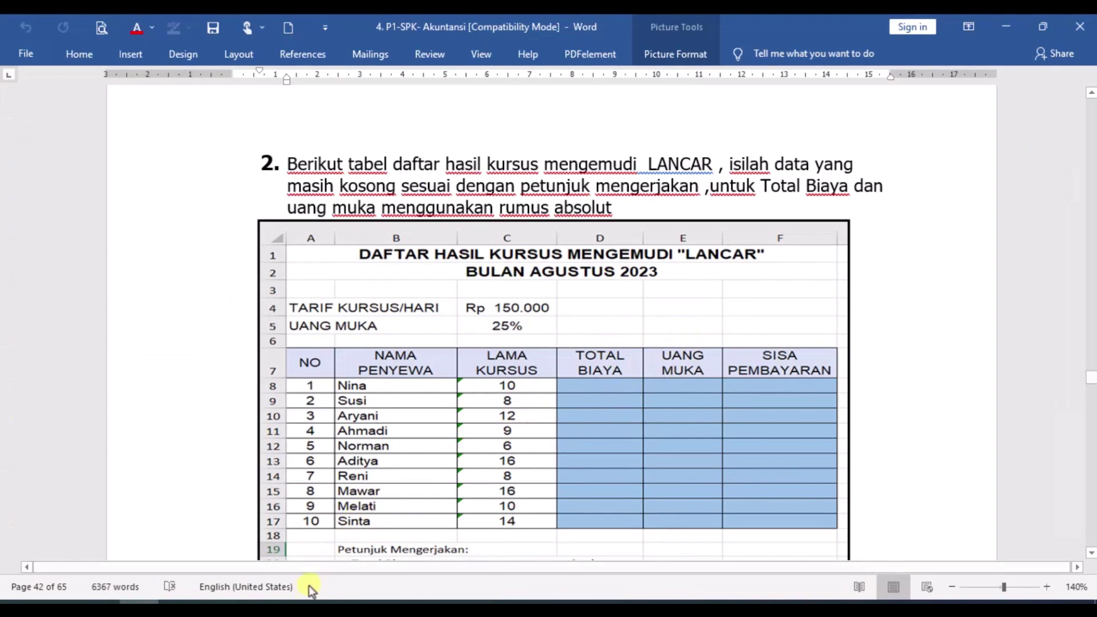
left_click(258, 602)
left_click(159, 563)
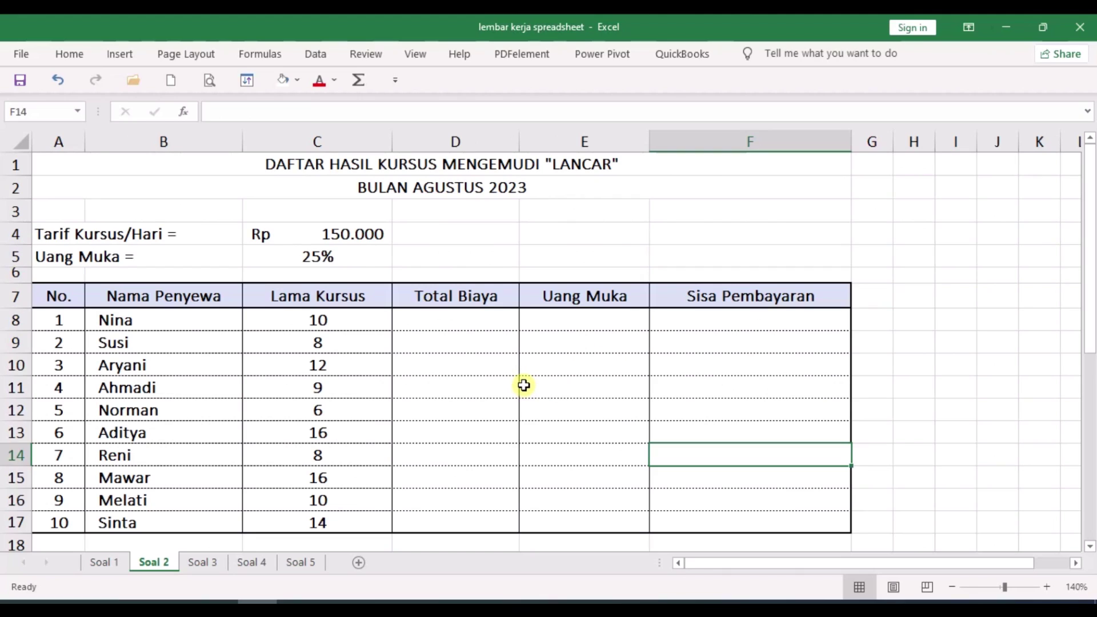
key("Up")
key("Up")
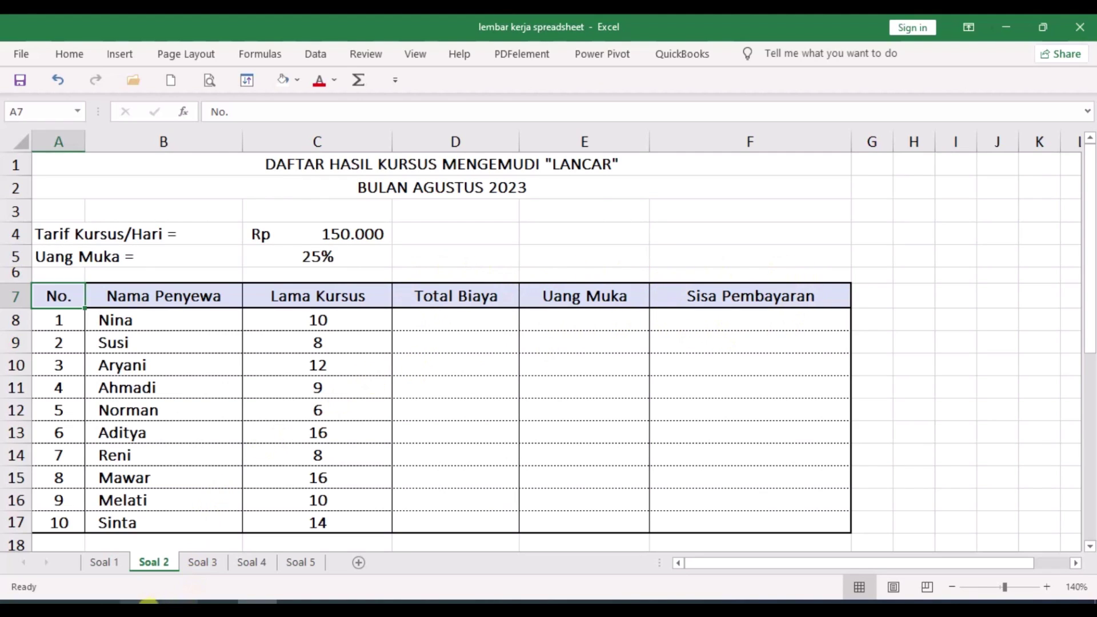
Step: Consult the Total Biaya instruction in the Word document and calculate Total Biaya in D8 with =C8*$C$4
left_click(501, 321)
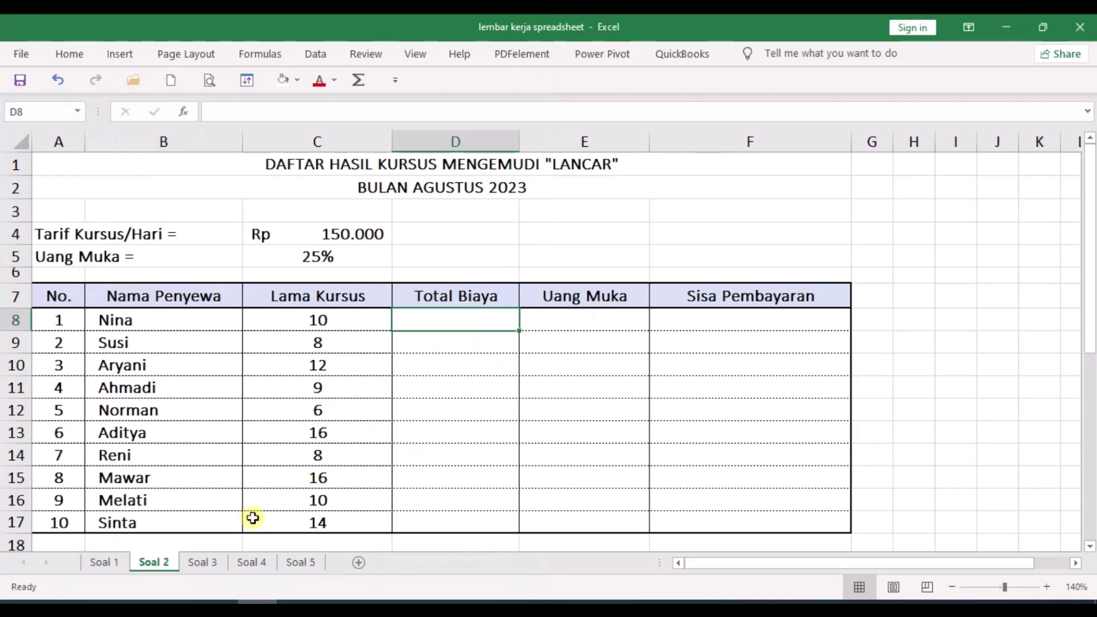
left_click(142, 604)
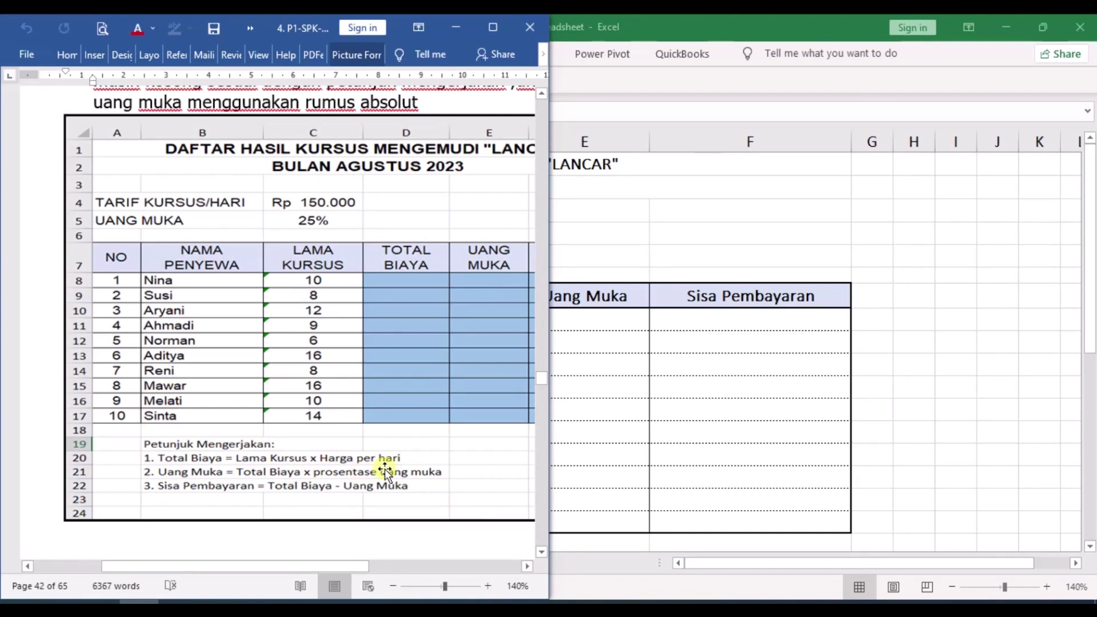
left_click(604, 324)
type("=")
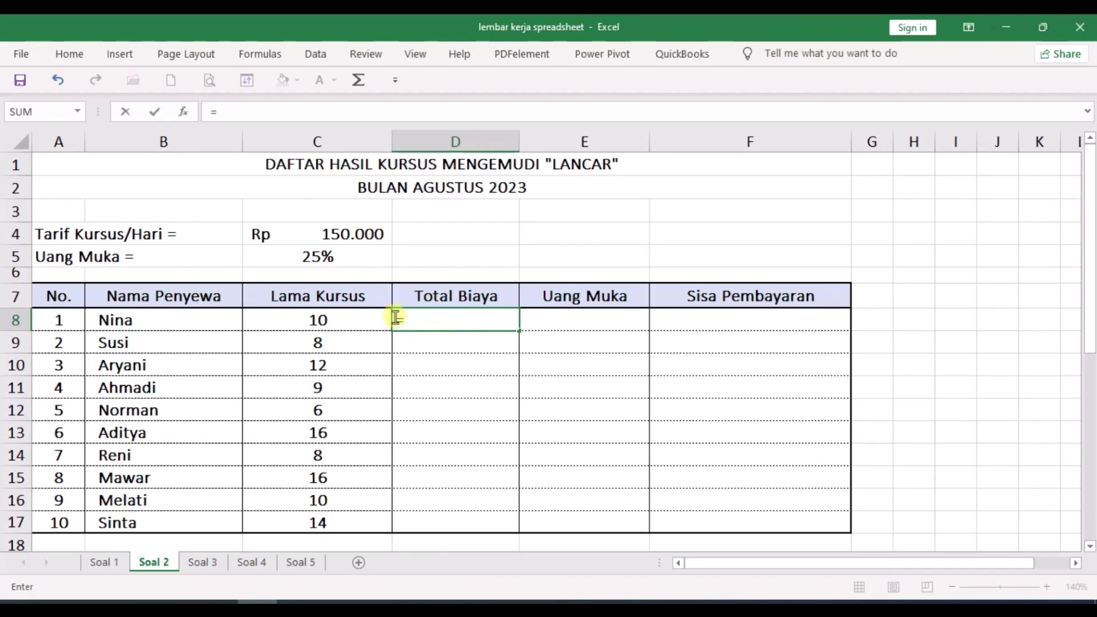
left_click(359, 314)
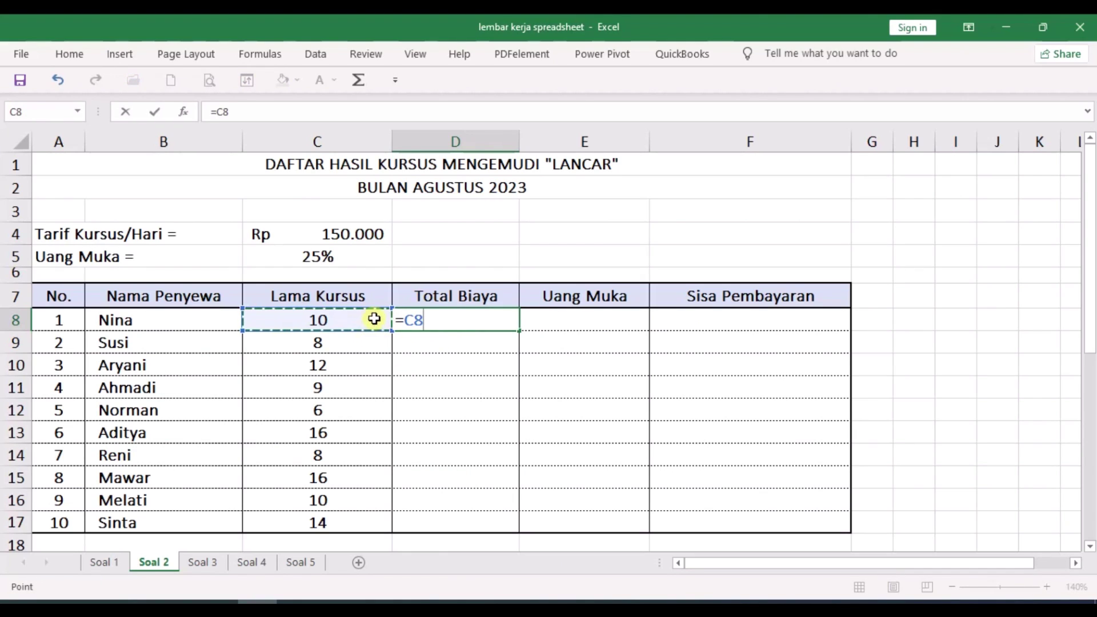
type("*")
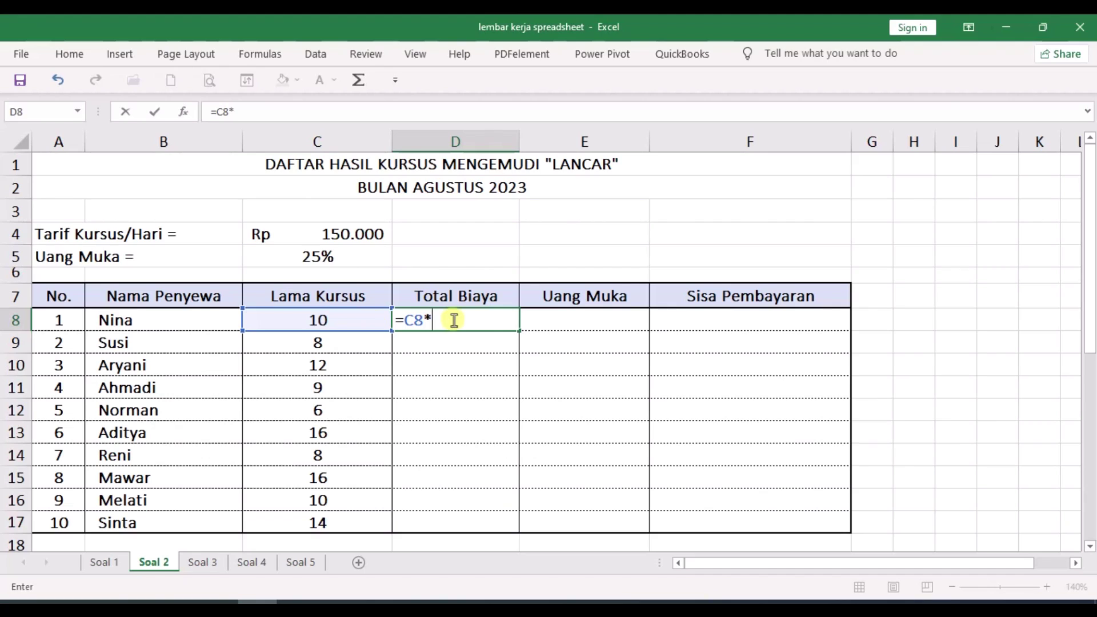
left_click(374, 234)
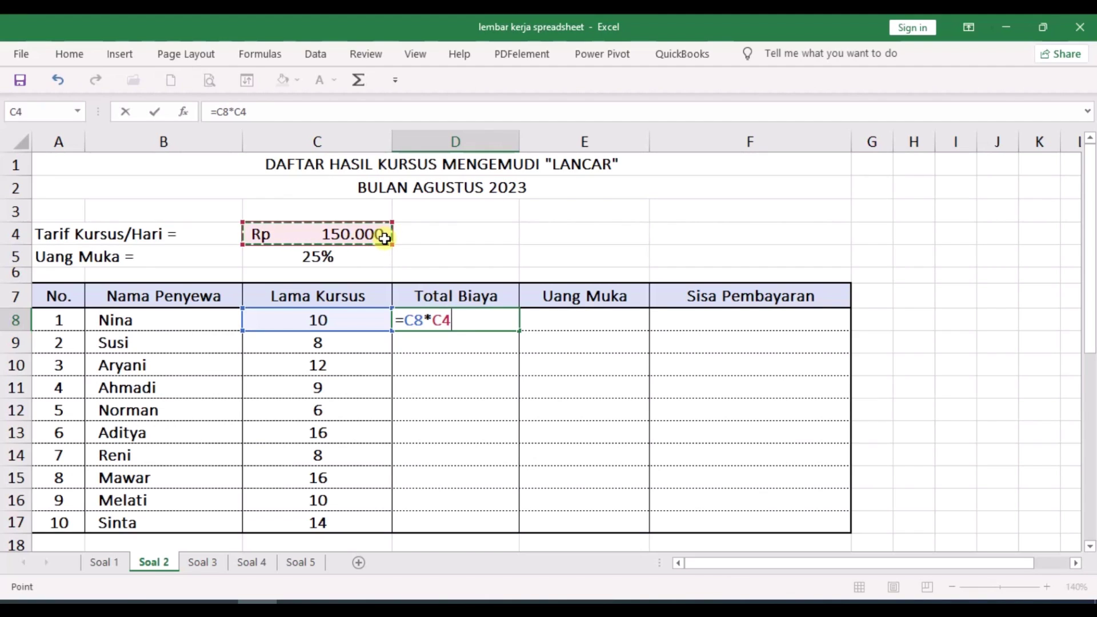
key("F4")
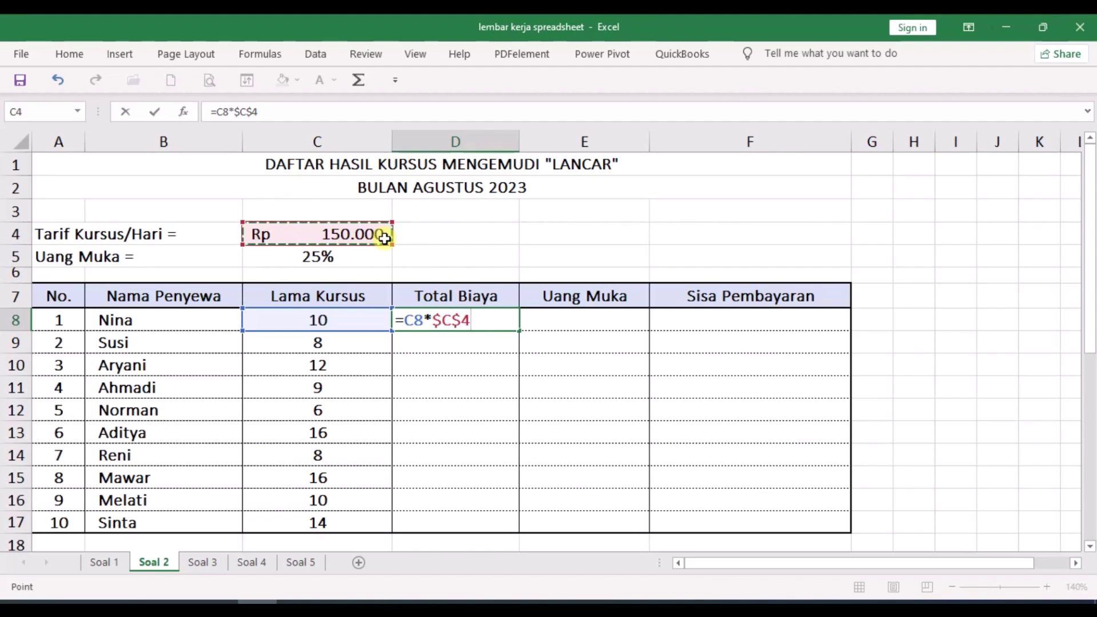
key("Return")
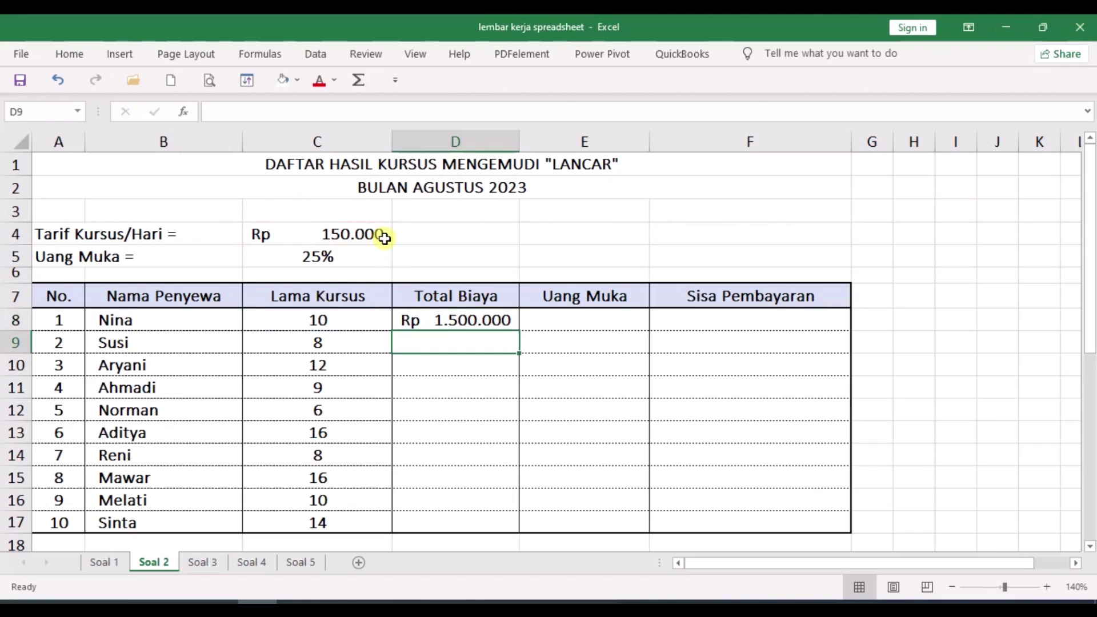
Step: Fill the Total Biaya formula from D8 down to D17 for all course participants
left_click(498, 322)
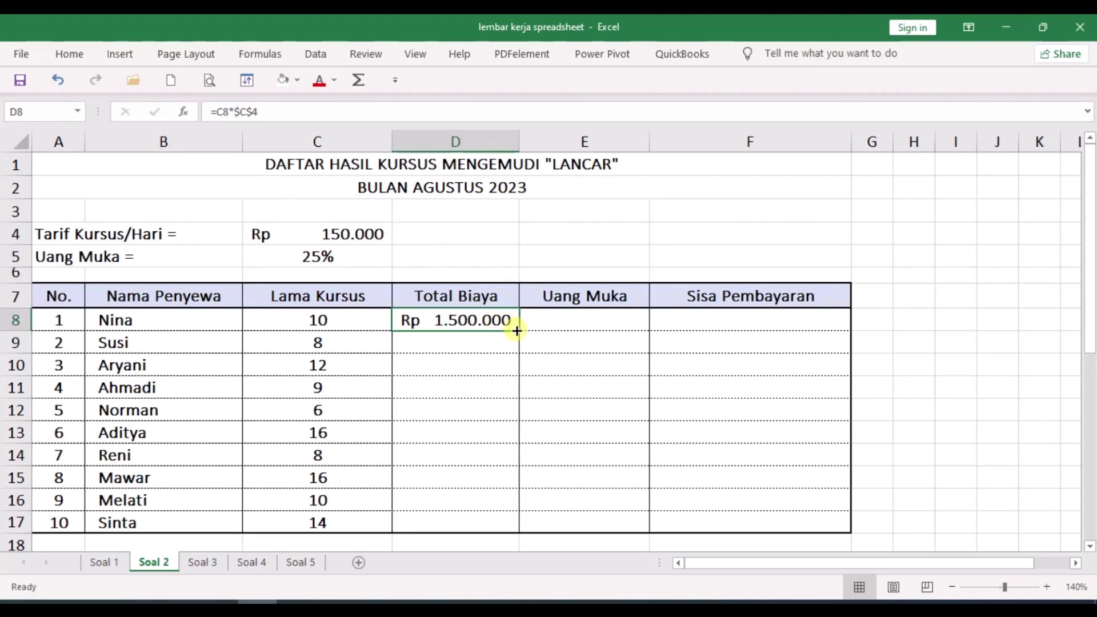
left_click_drag(518, 330, 531, 506)
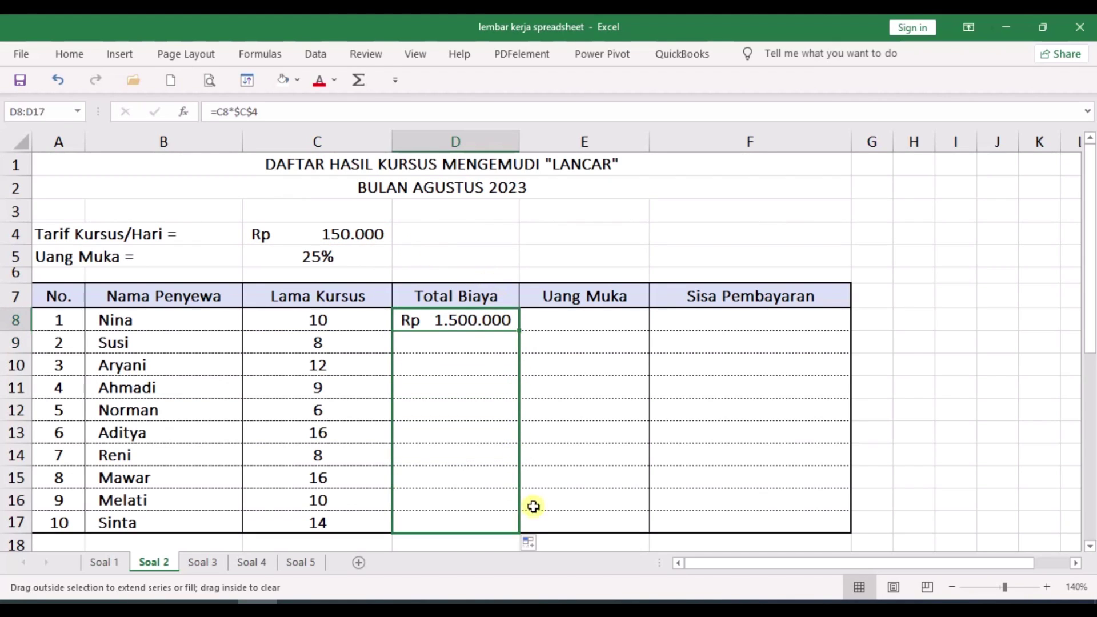
left_click(630, 452)
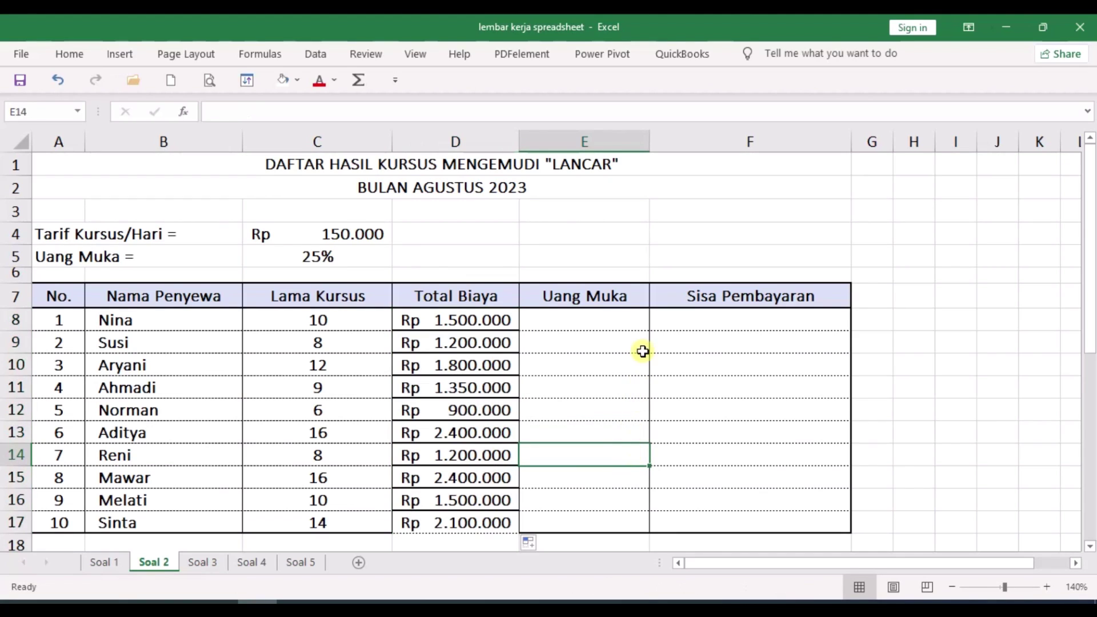
Step: Consult the Uang Muka instruction in the Word exam document and return to cell E8 in the Excel workbook
left_click(631, 318)
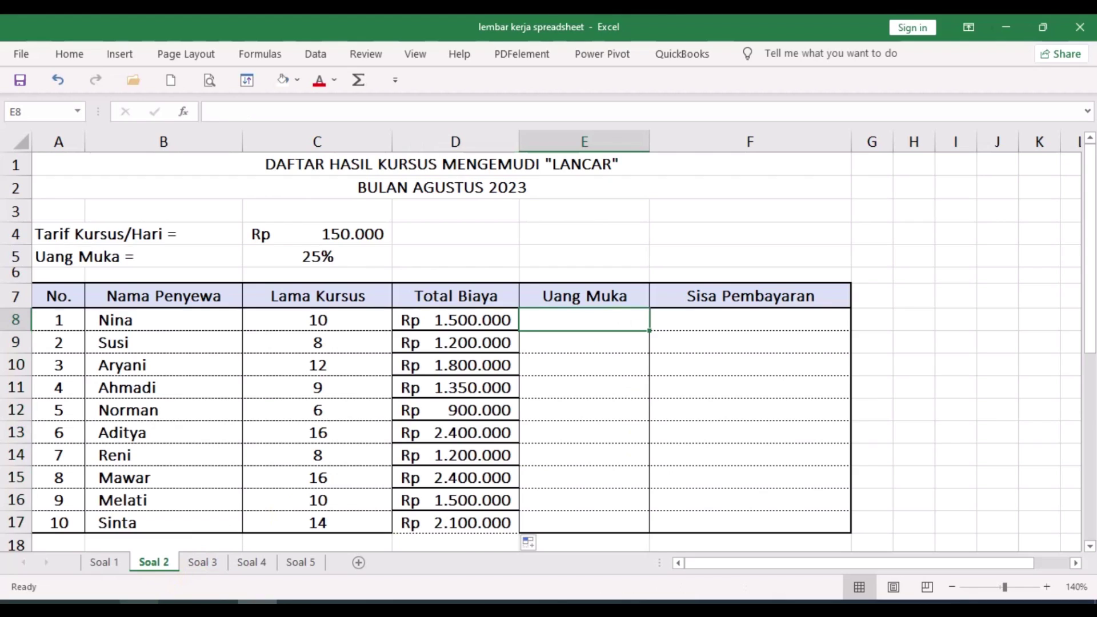
left_click(139, 602)
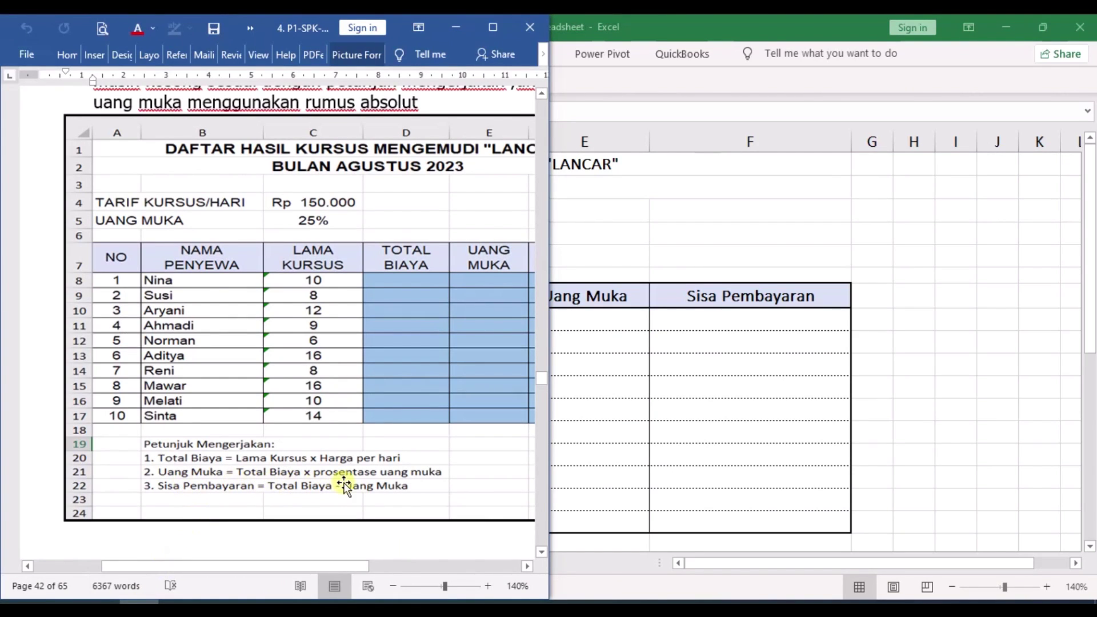
left_click(628, 321)
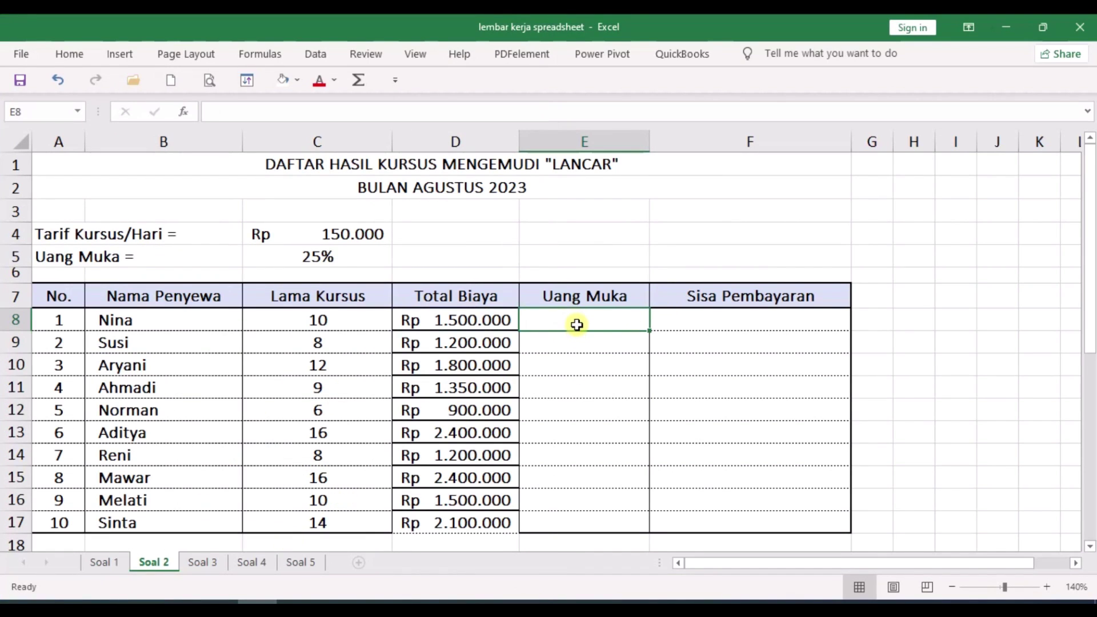
Step: Calculate Uang Muka in E8 with =D8*$C$5 and fill the formula down to E17
type("=")
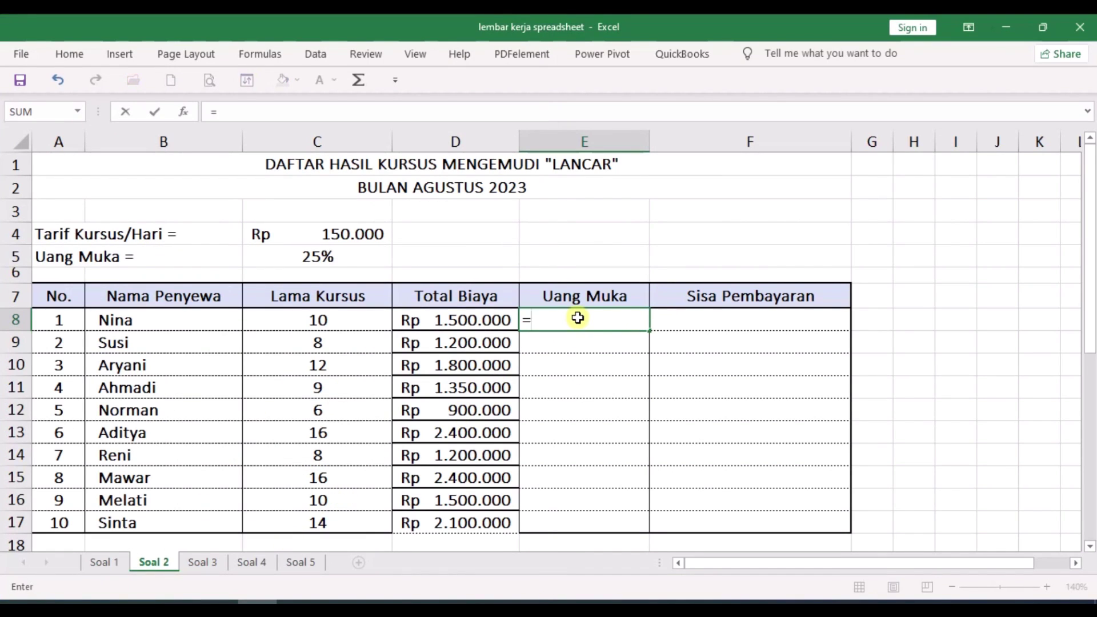
left_click(501, 321)
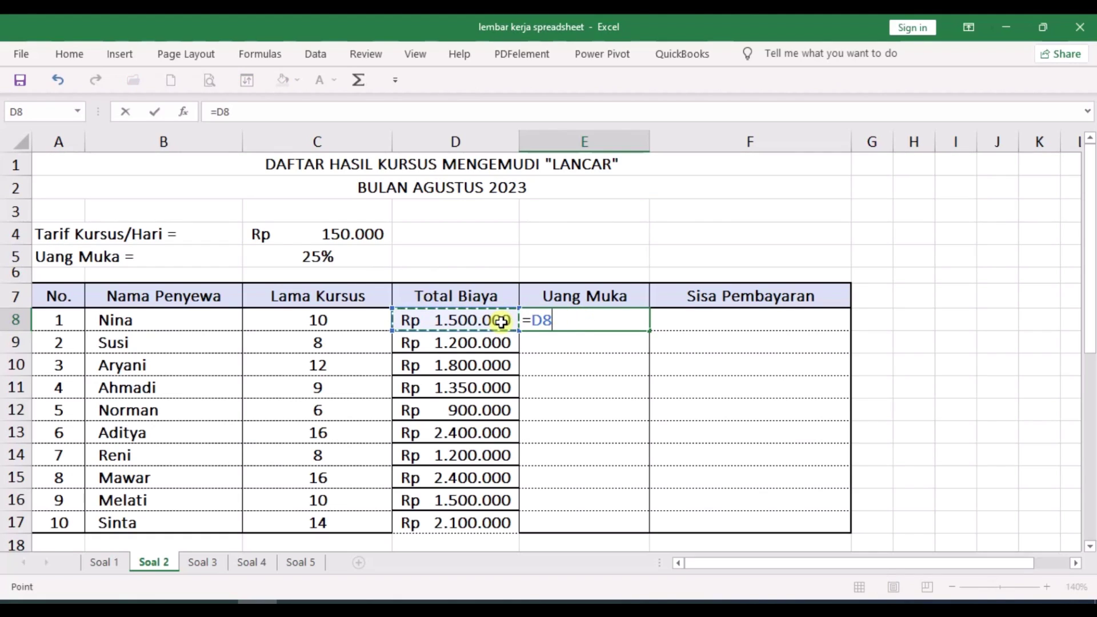
type("*")
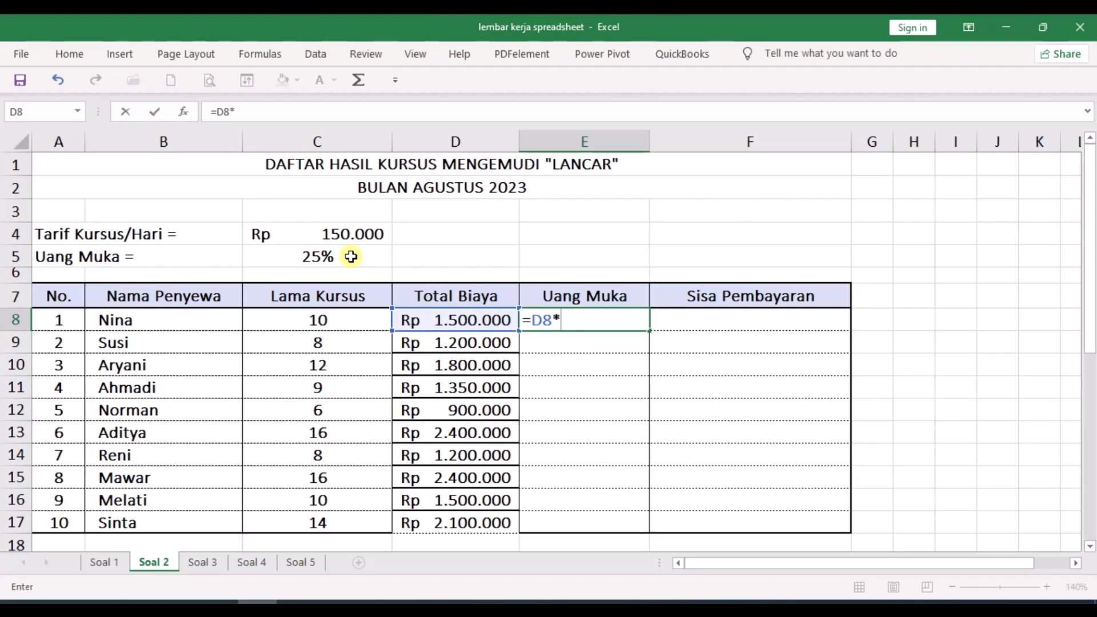
left_click(350, 257)
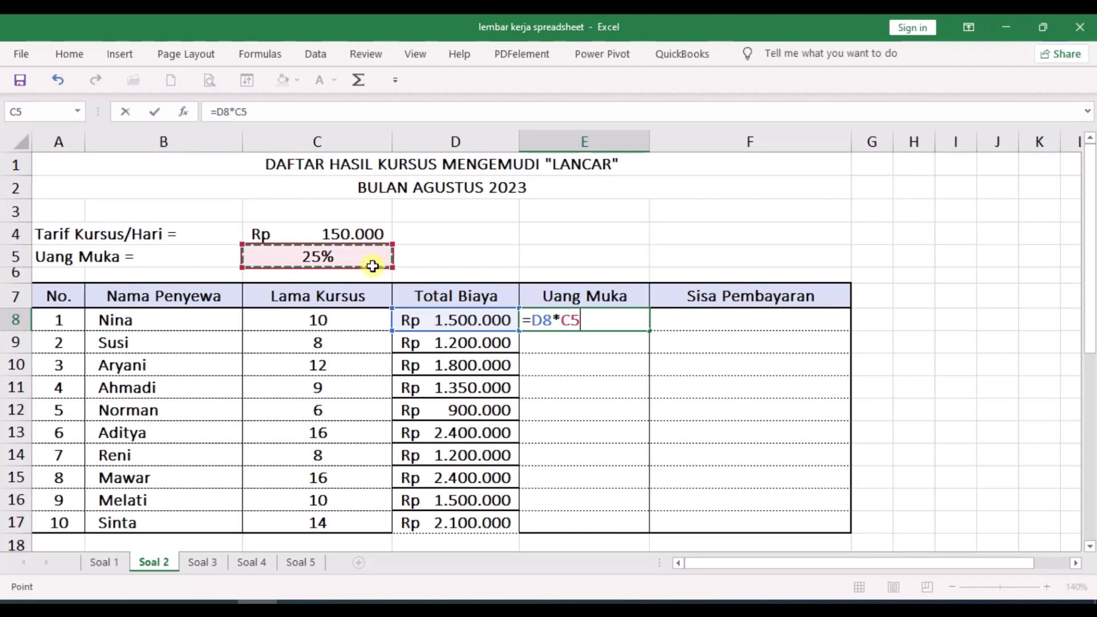
key("F4")
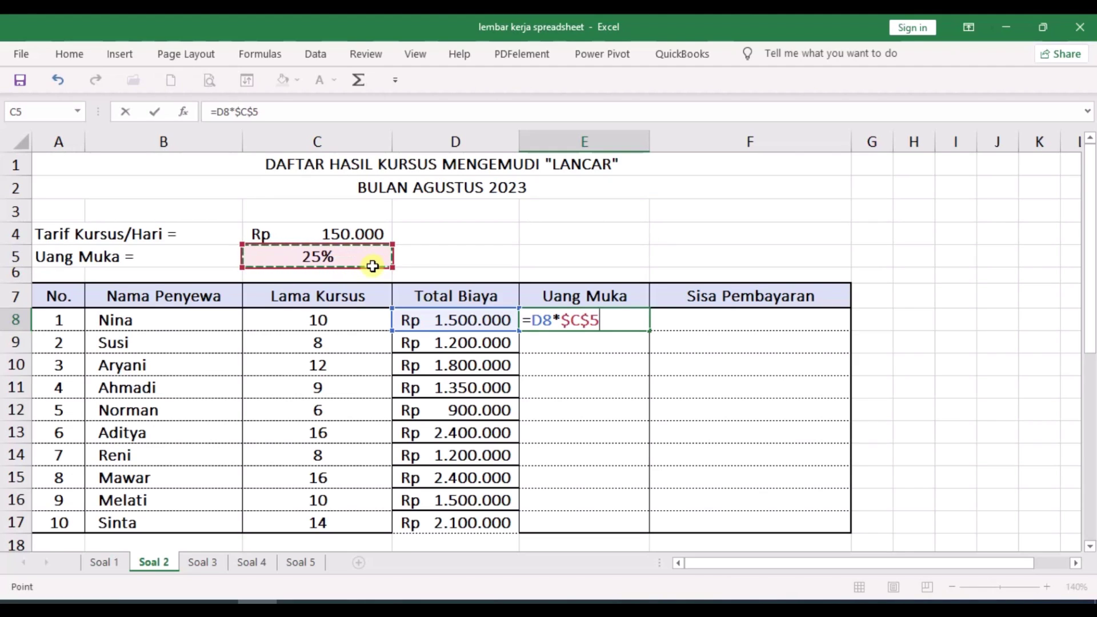
key("Return")
left_click(641, 321)
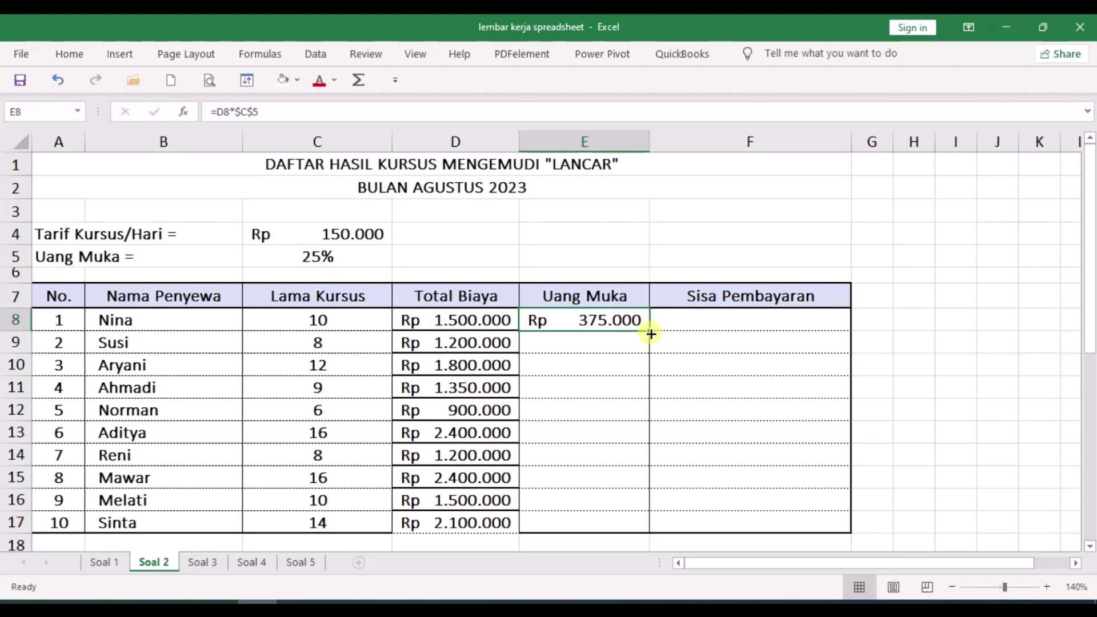
left_click_drag(647, 331, 642, 530)
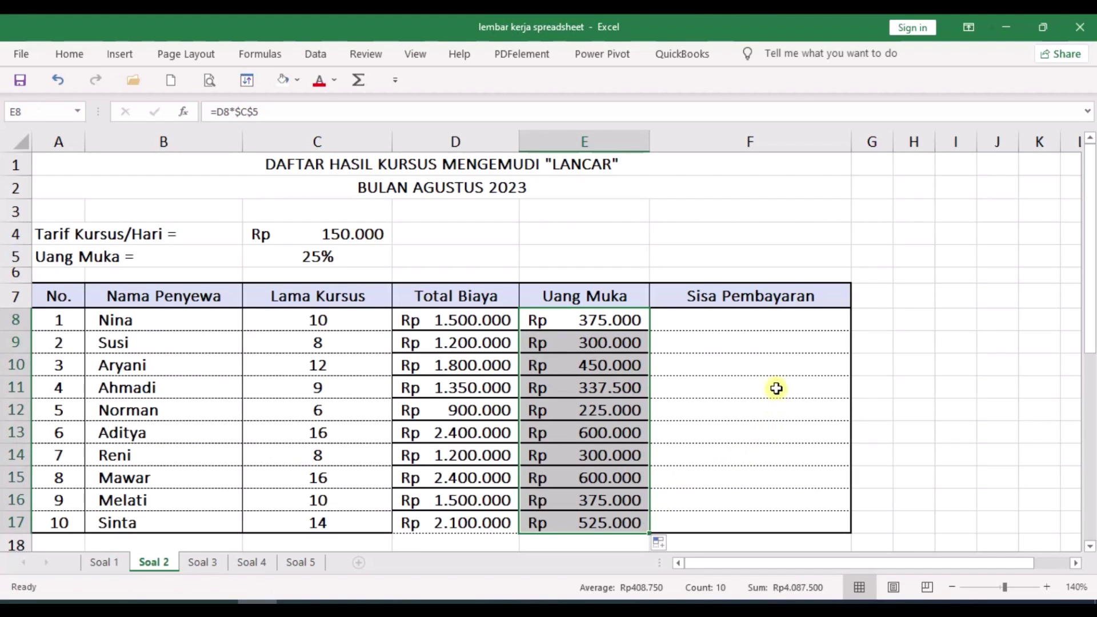
Step: Consult the Sisa Pembayaran instruction in the Word exam document and return to cell F8 in the Excel workbook
left_click(774, 320)
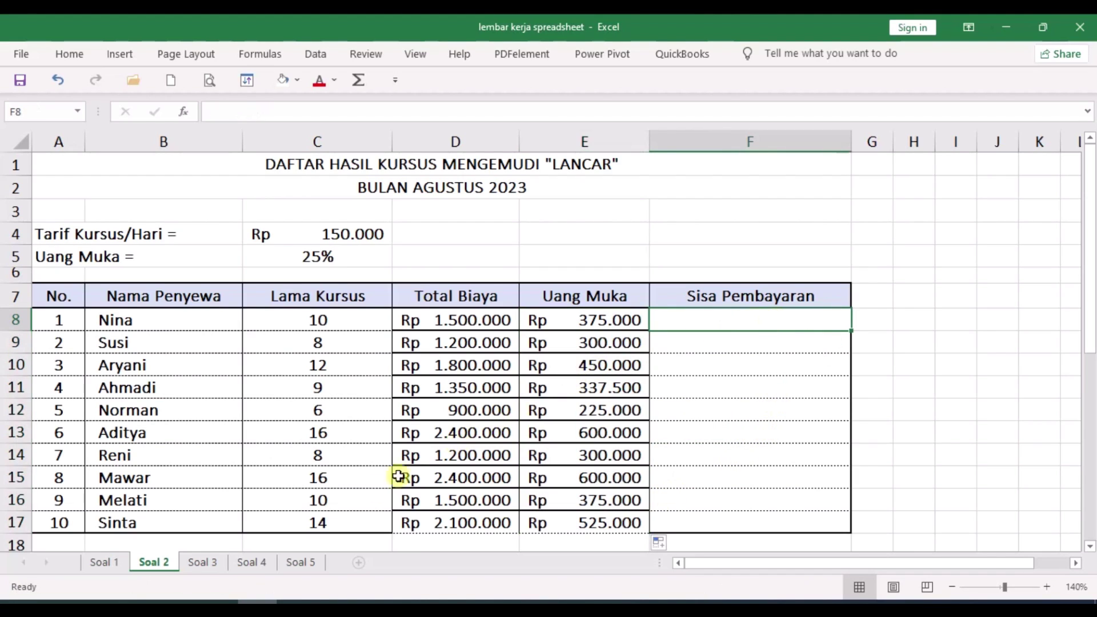
left_click(140, 602)
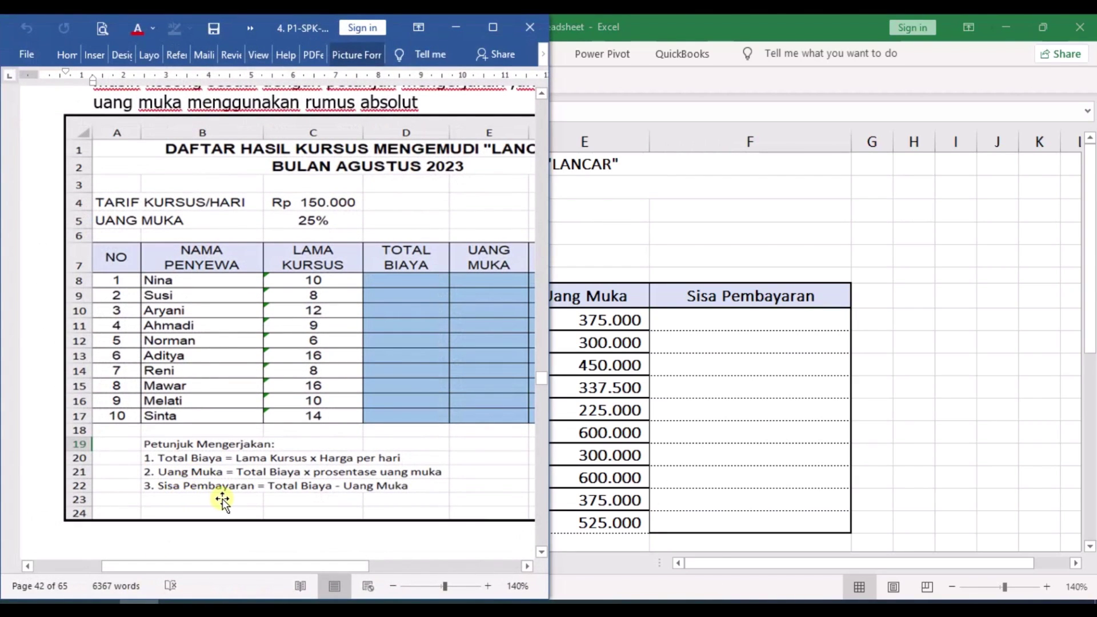
left_click(799, 320)
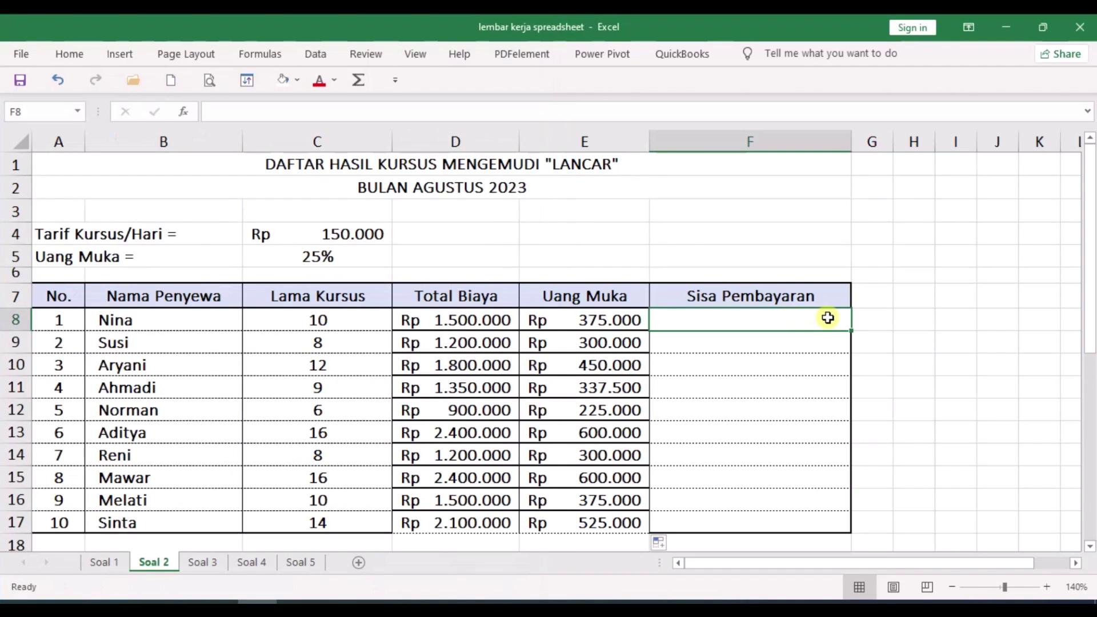
Step: Calculate Sisa Pembayaran in F8 with =D8-E8 and fill the formula down to F17
type("=")
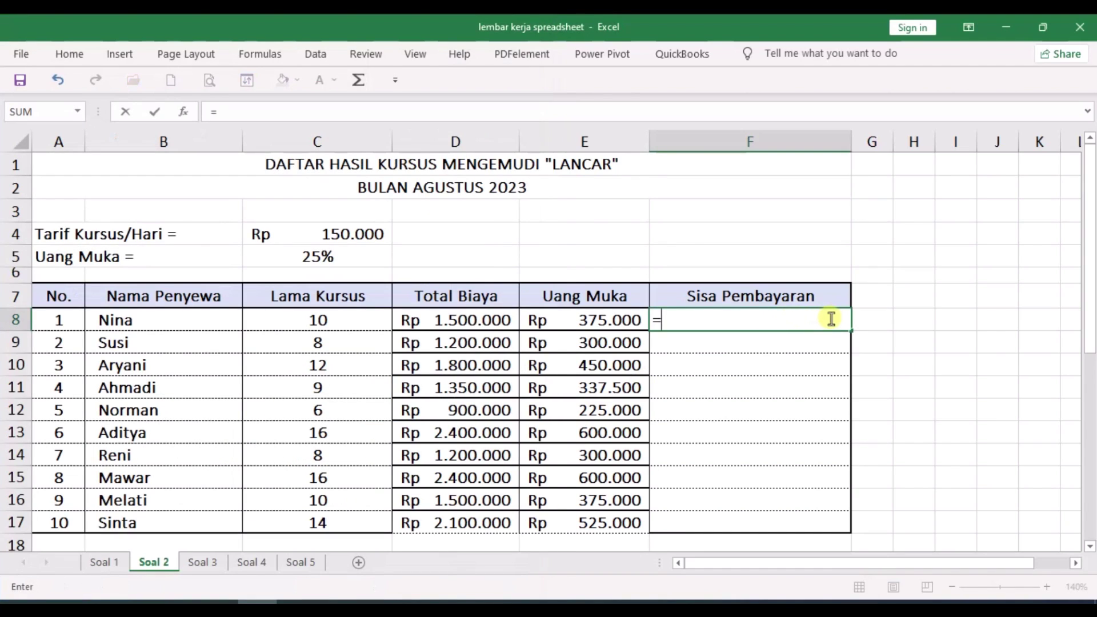
left_click(505, 320)
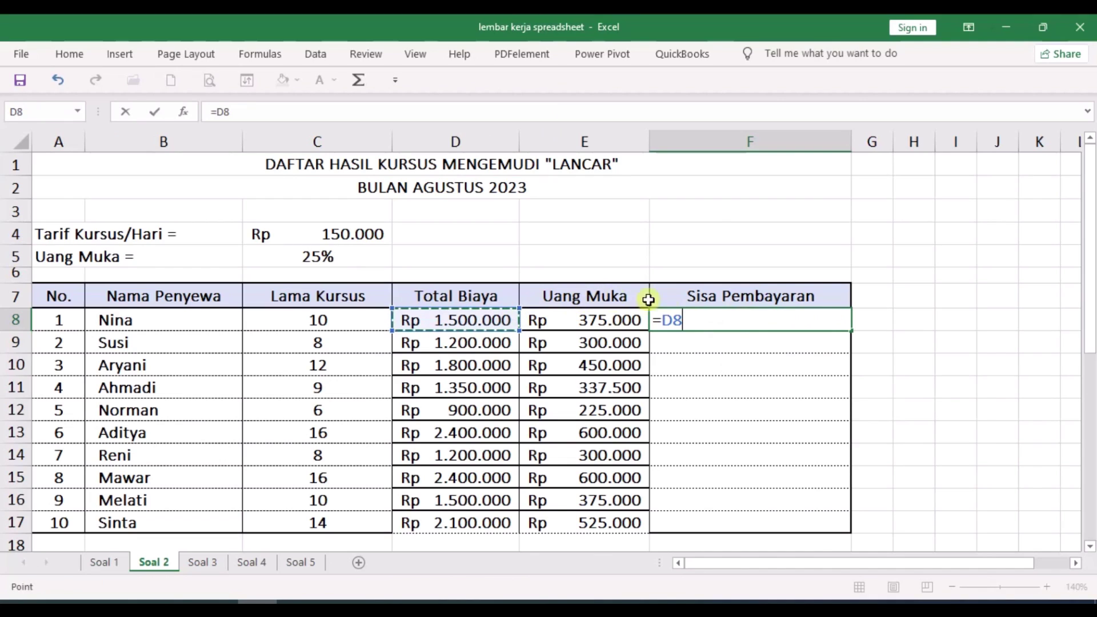
type("-")
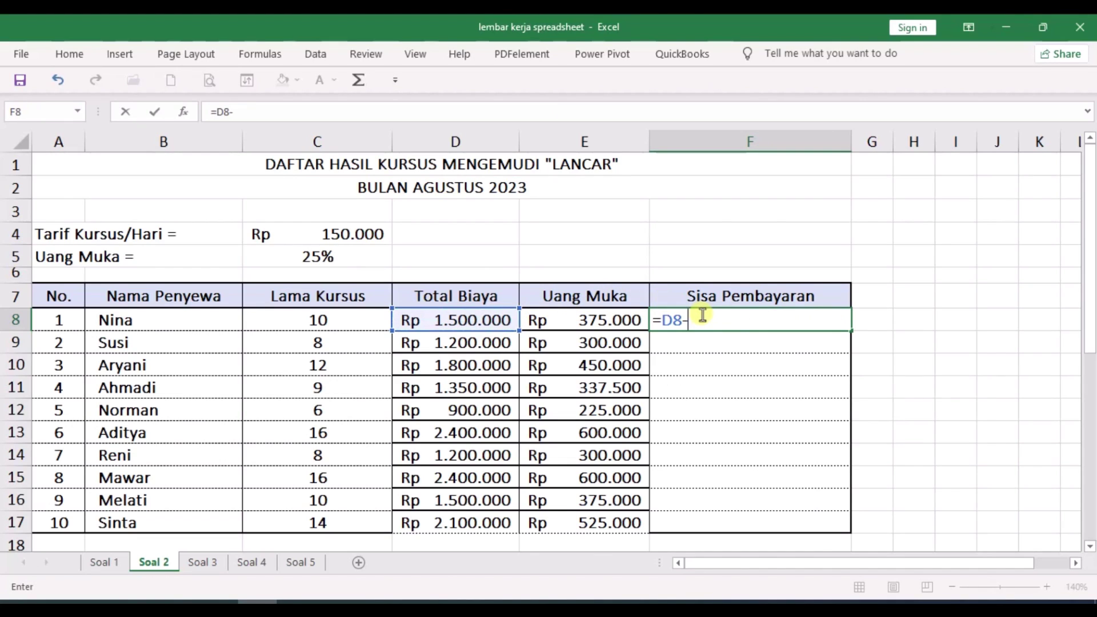
left_click(604, 324)
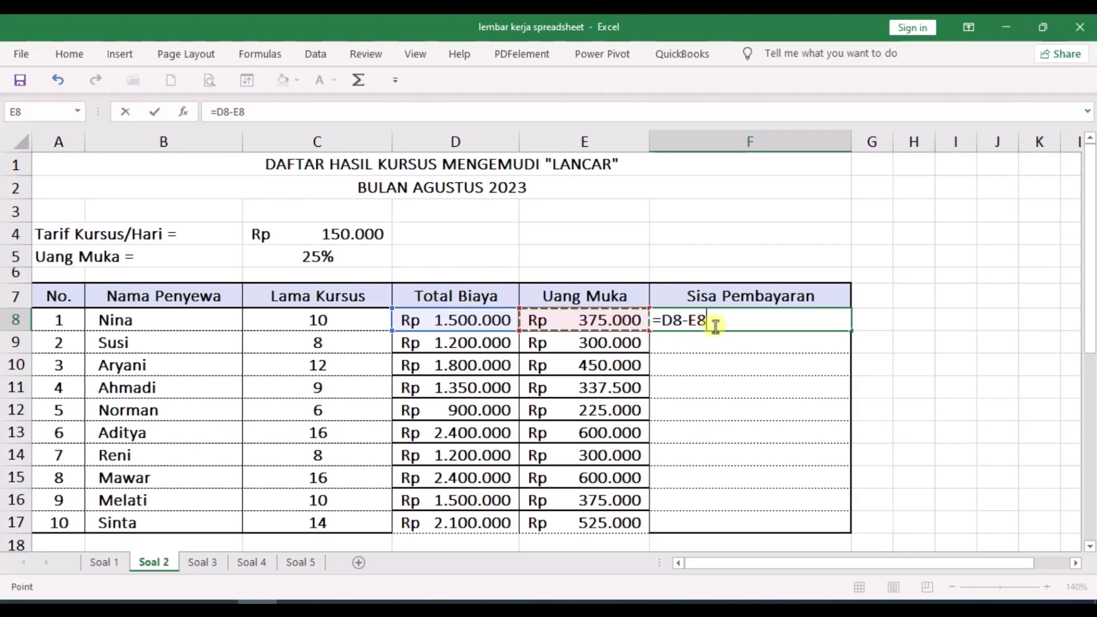
key("ctrl+Return")
left_click_drag(845, 330, 849, 533)
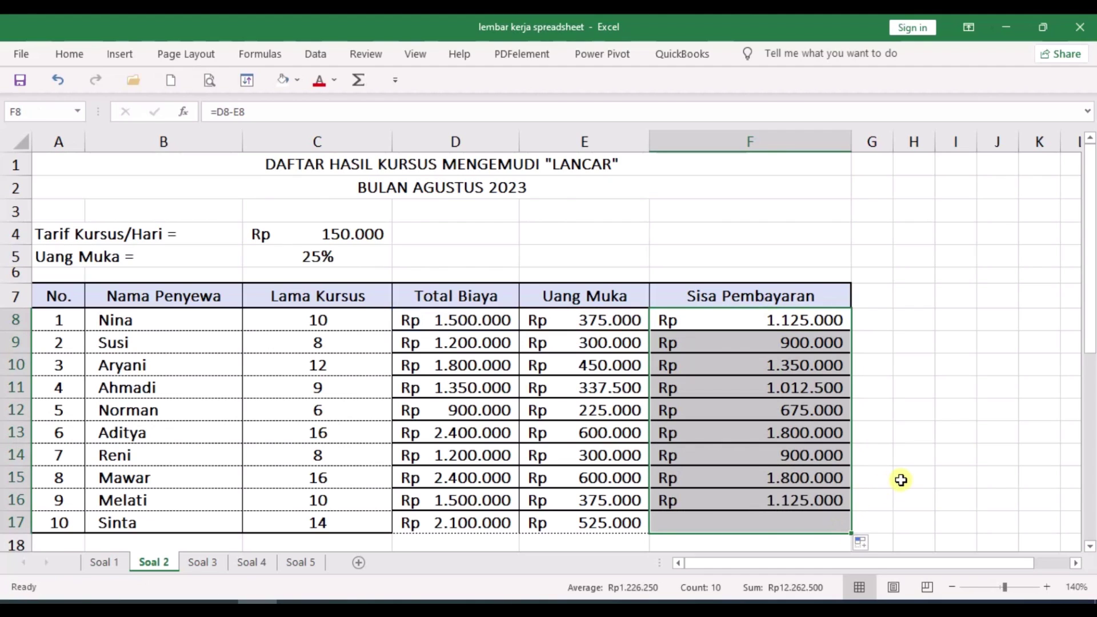
left_click(905, 478)
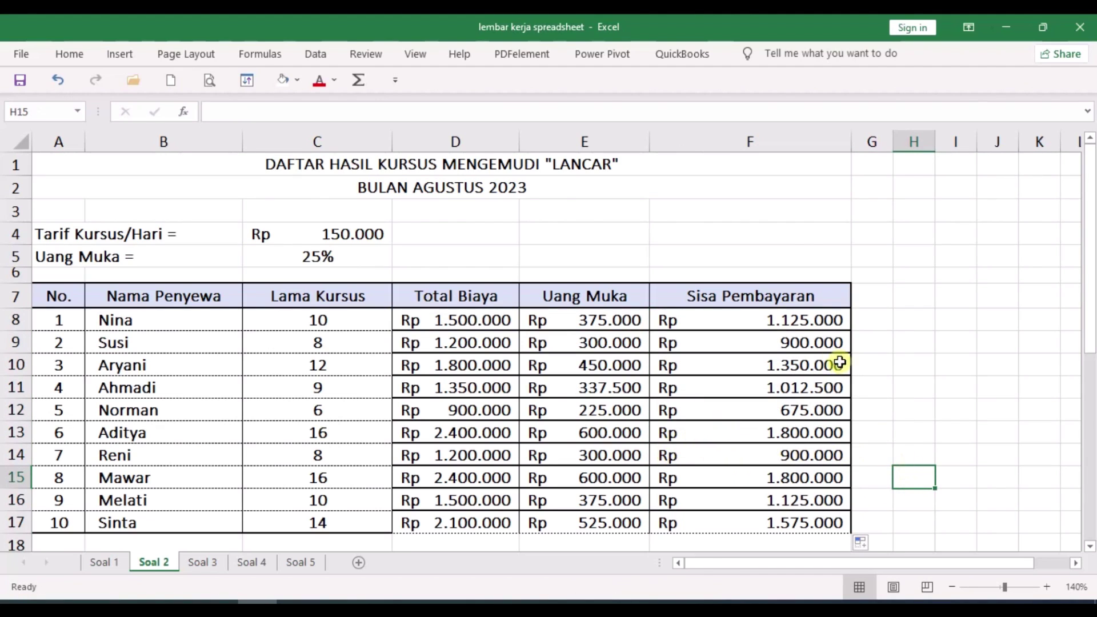
Step: Give the table body A8:F17 dotted horizontal borders between the rows and reapply its bottom border in Format Cells
left_click_drag(42, 318, 729, 517)
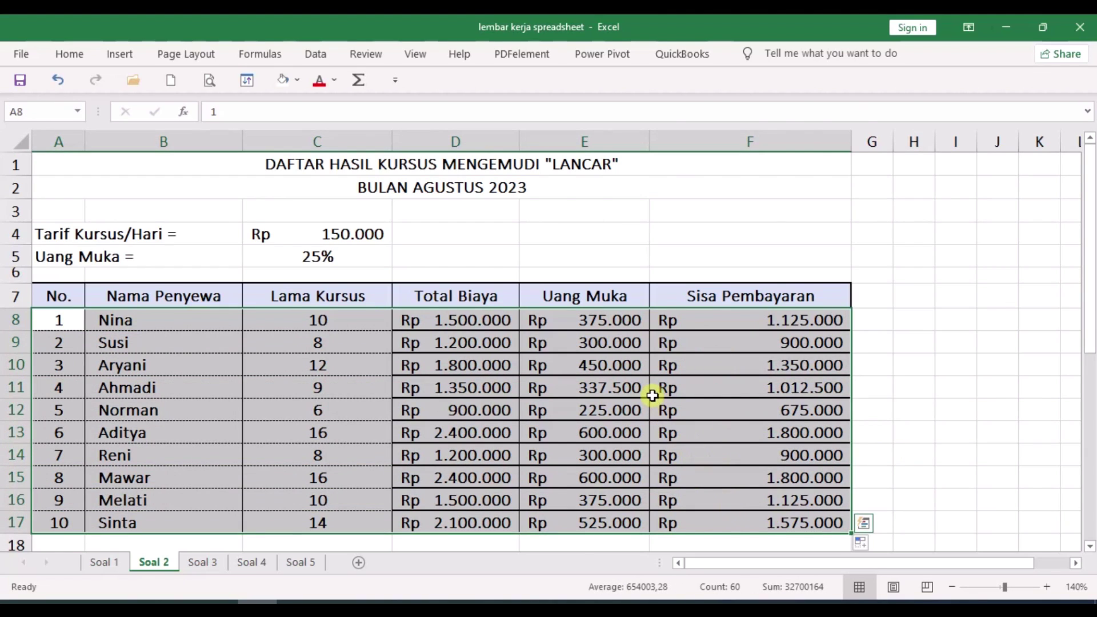
right_click(656, 385)
left_click(707, 516)
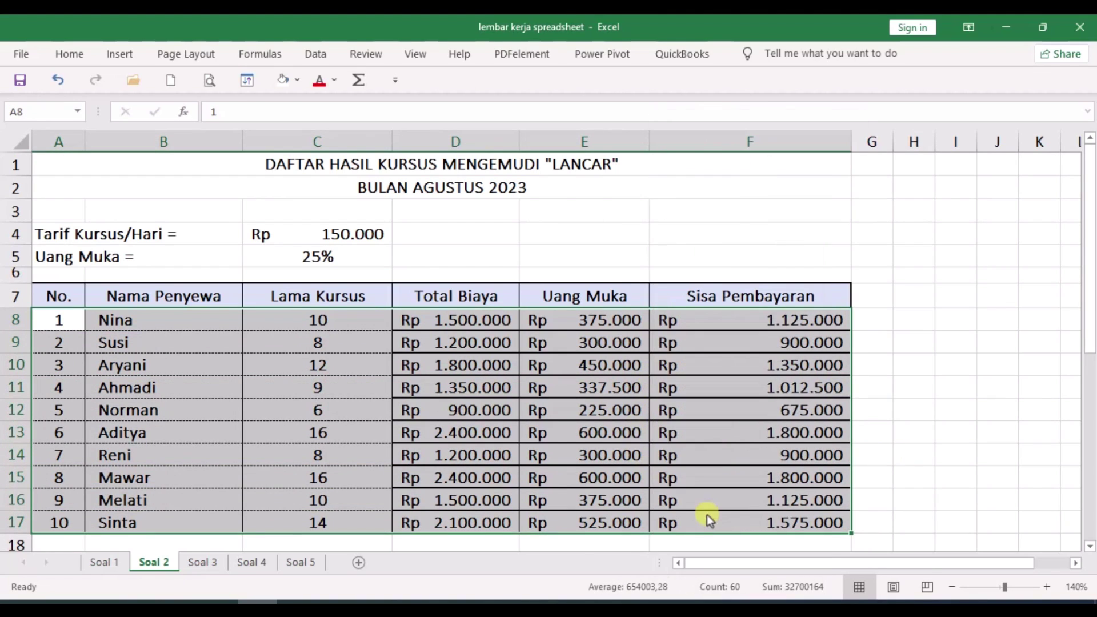
left_click(540, 325)
left_click(683, 382)
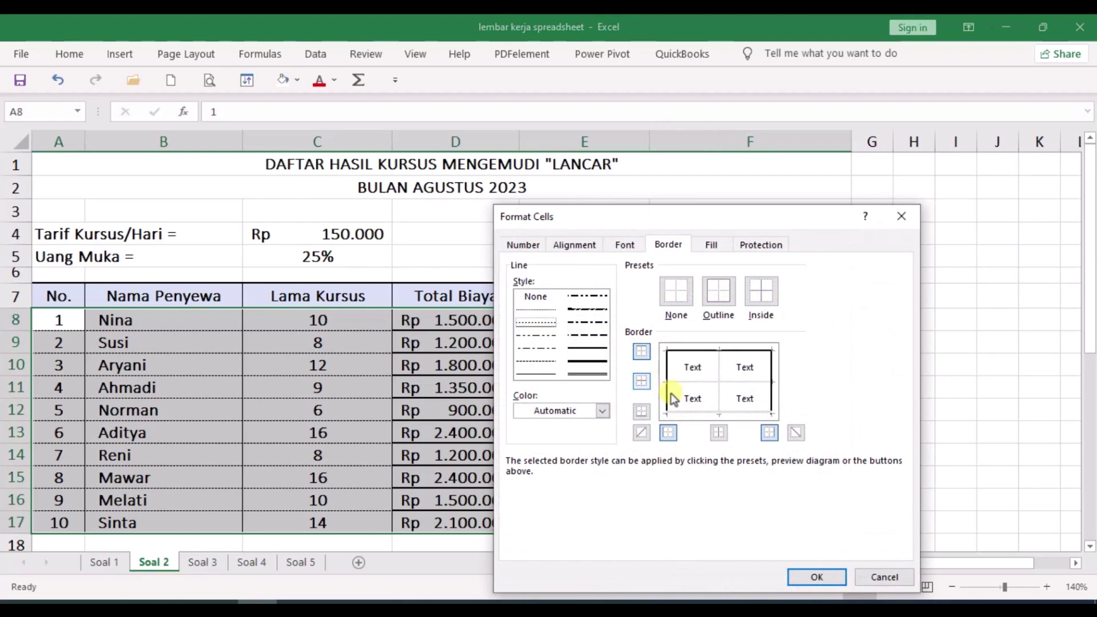
left_click(704, 412)
left_click(828, 576)
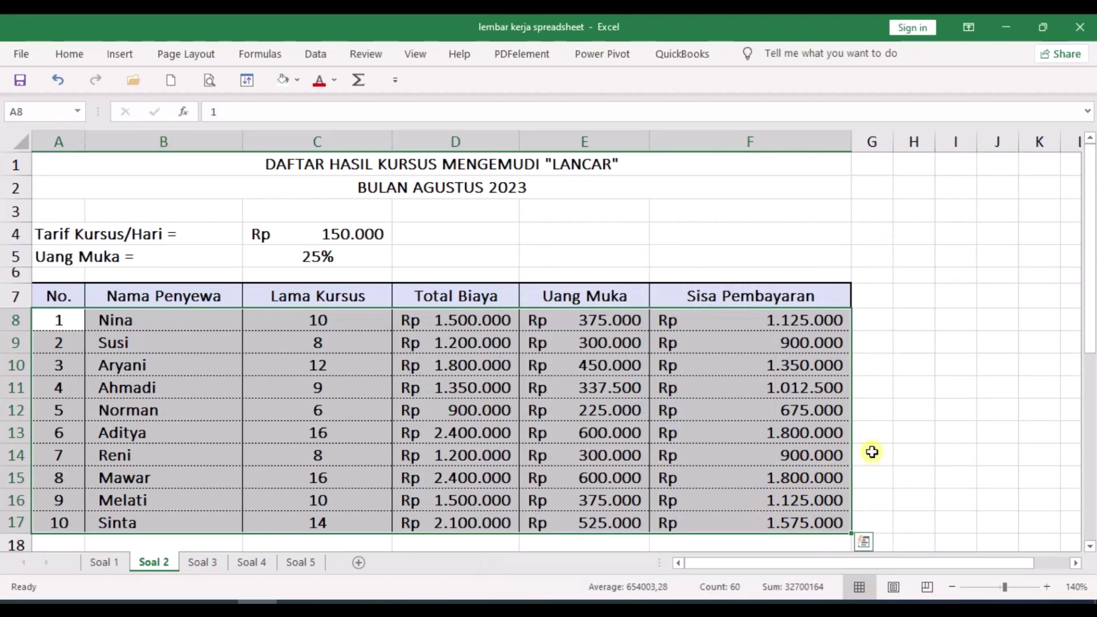
left_click(921, 437)
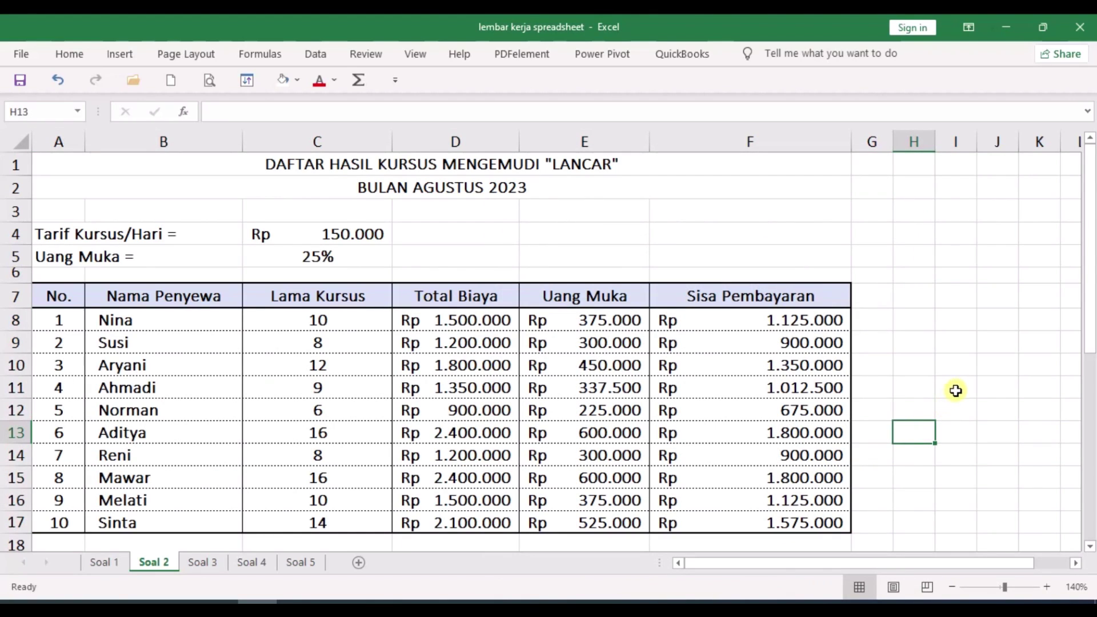
left_click(955, 500)
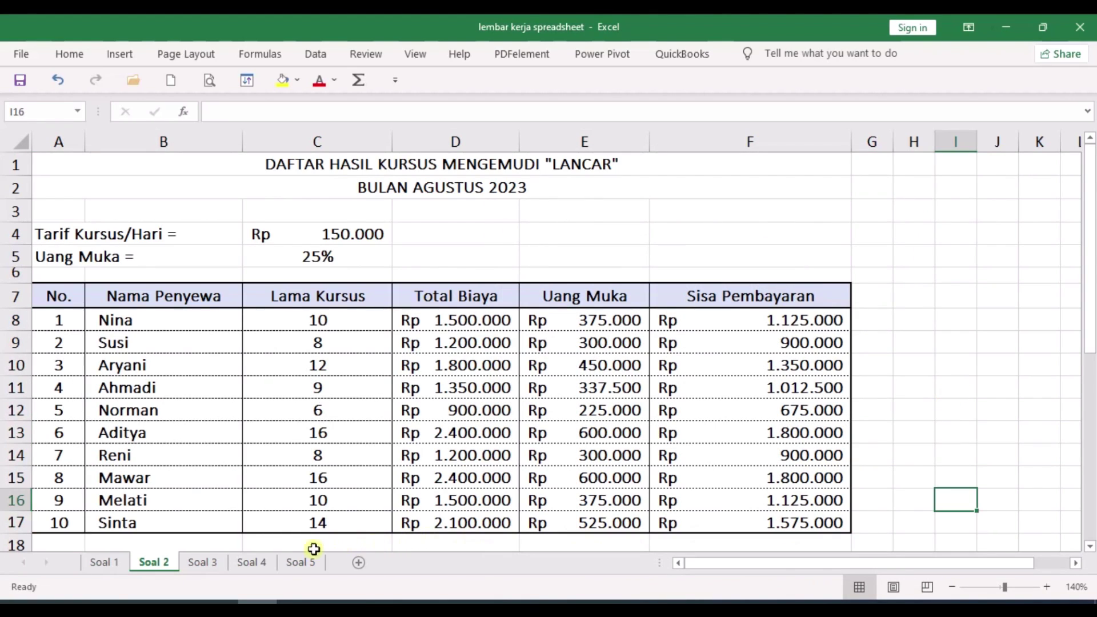
Step: Open the Soal 3 sheet and consult question 3's Keterangan on Gaji Pokok and allowances in the Word document, returning to Excel
left_click(204, 565)
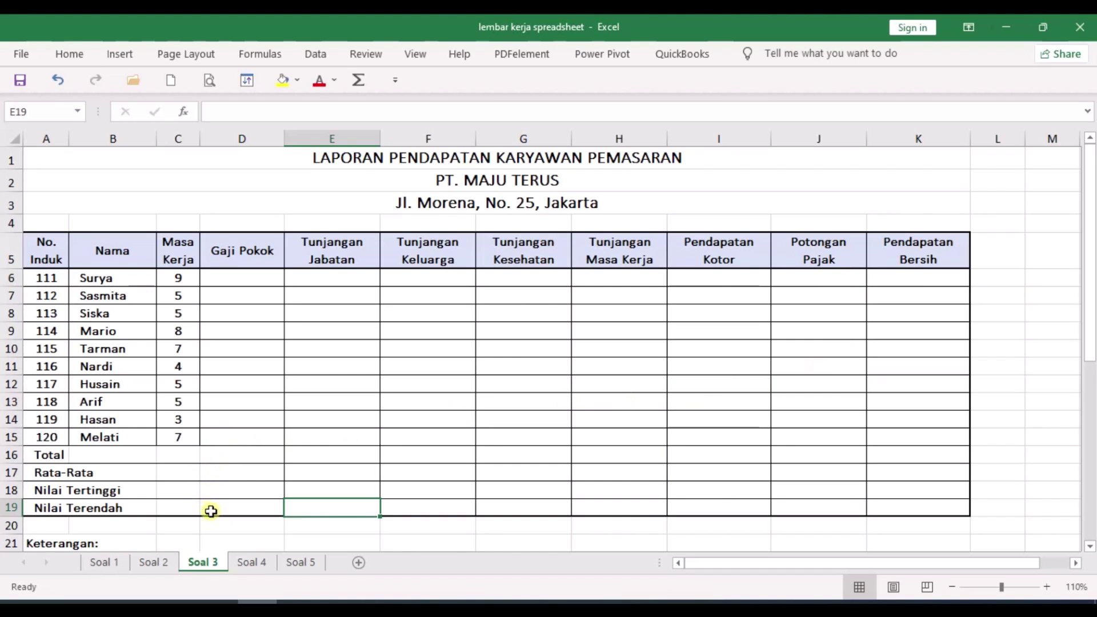
key("alt+Tab")
scroll(841, 289, "down", 5)
scroll(840, 286, "down", 3)
scroll(841, 289, "up", 1)
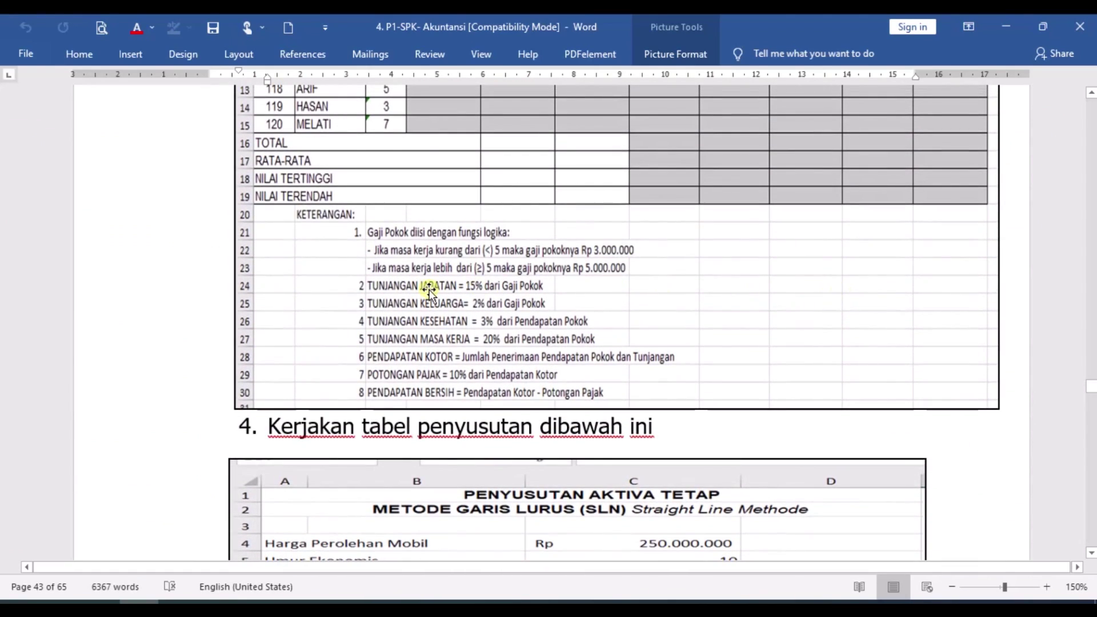
left_click(399, 247)
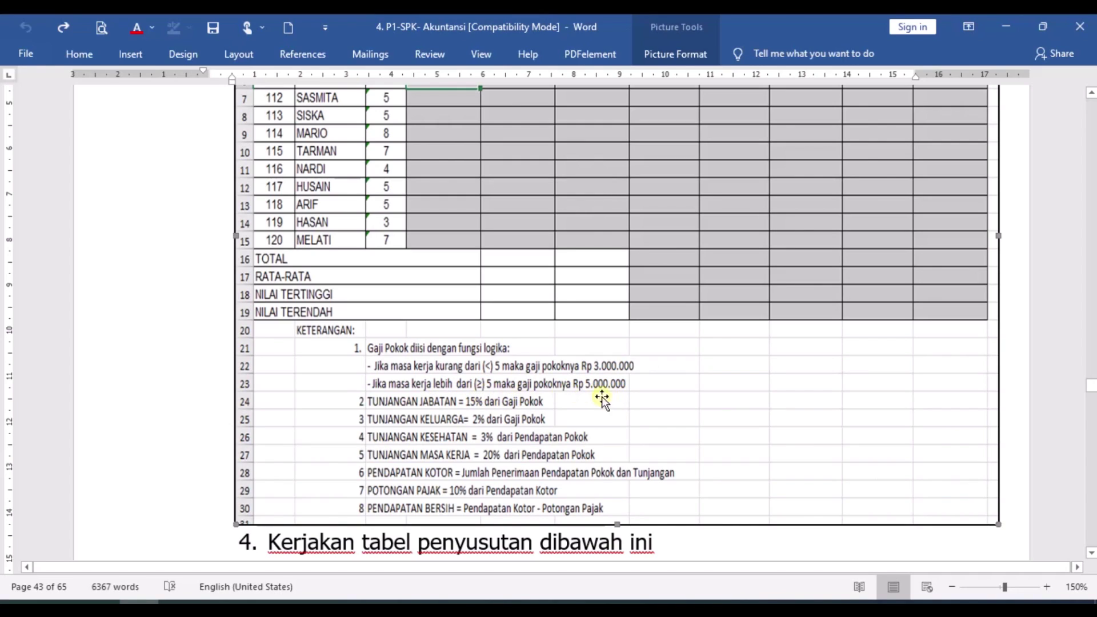
key("alt+Tab")
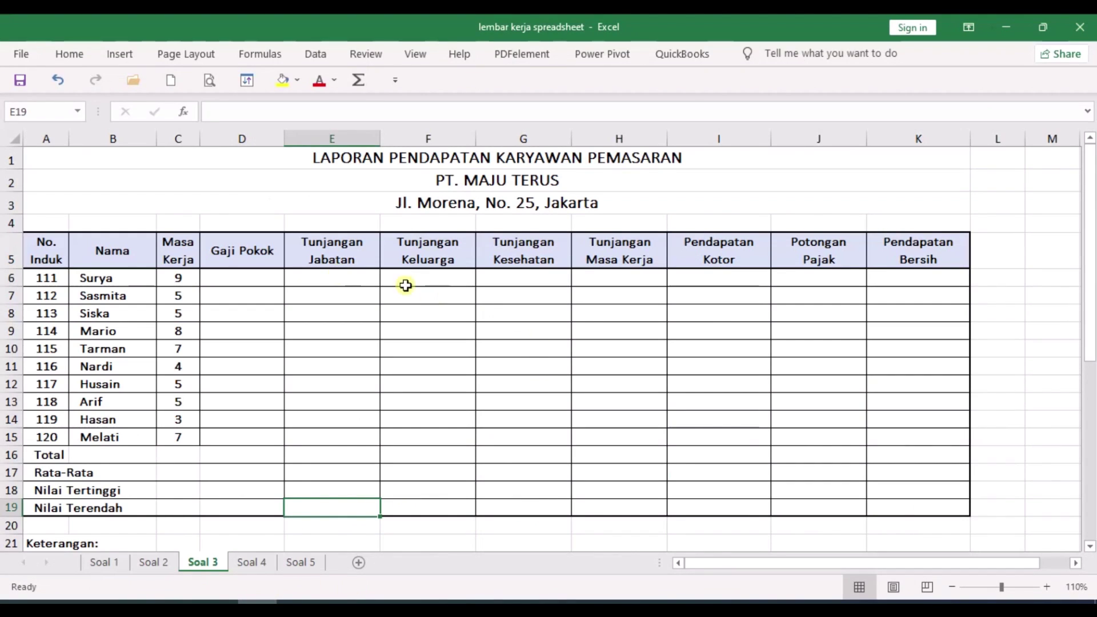
Step: Calculate Gaji Pokok in D6 with =IF(C6<5;3000000;5000000)
left_click(263, 278)
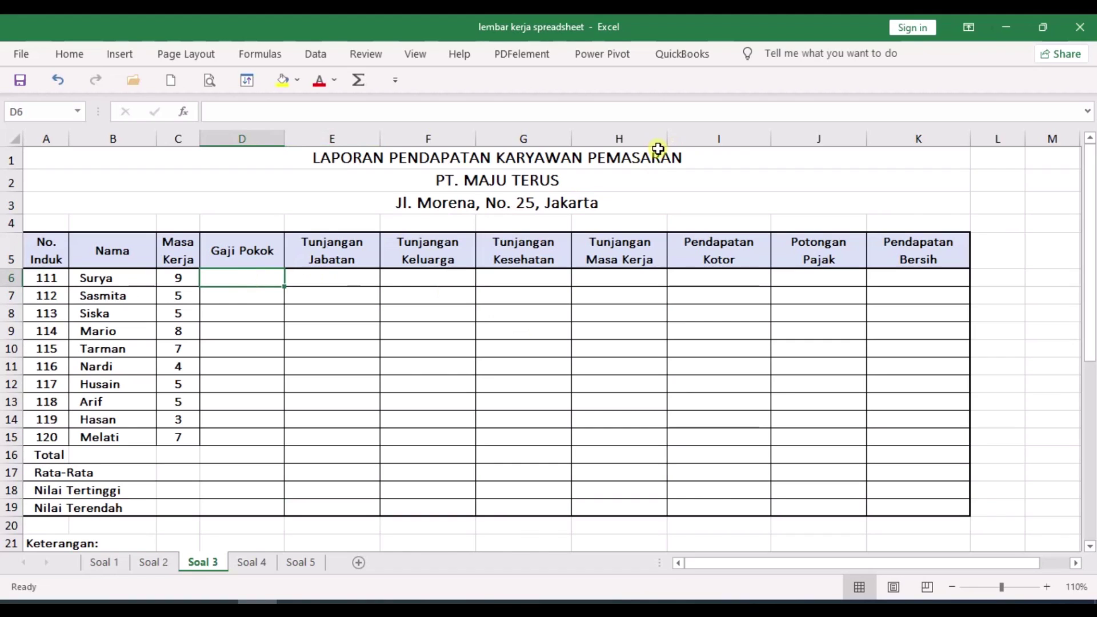
type("=")
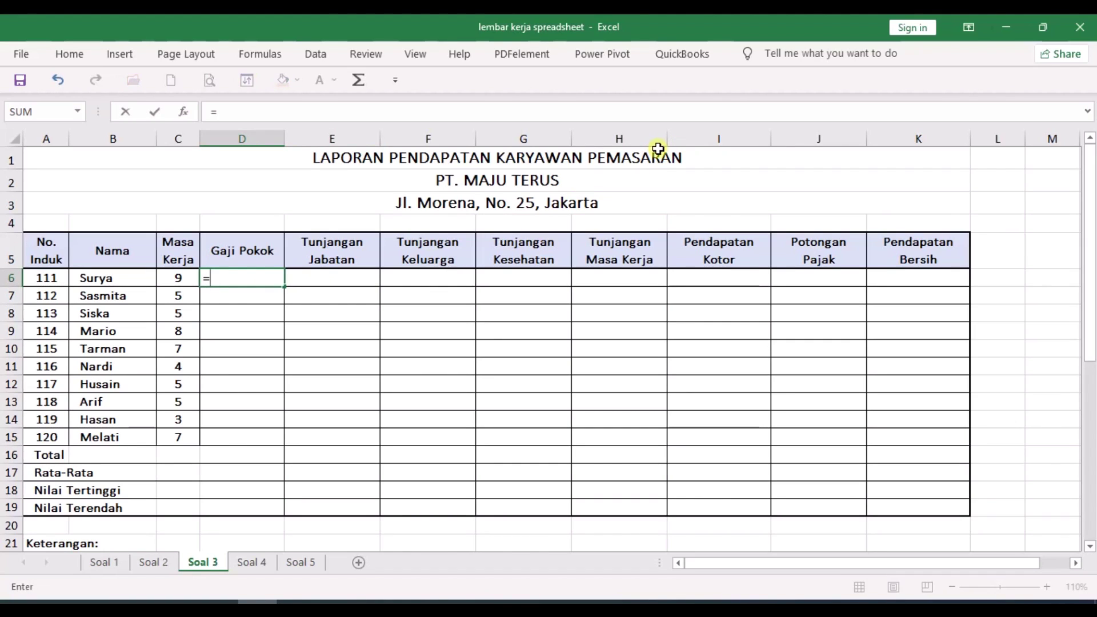
type("IF")
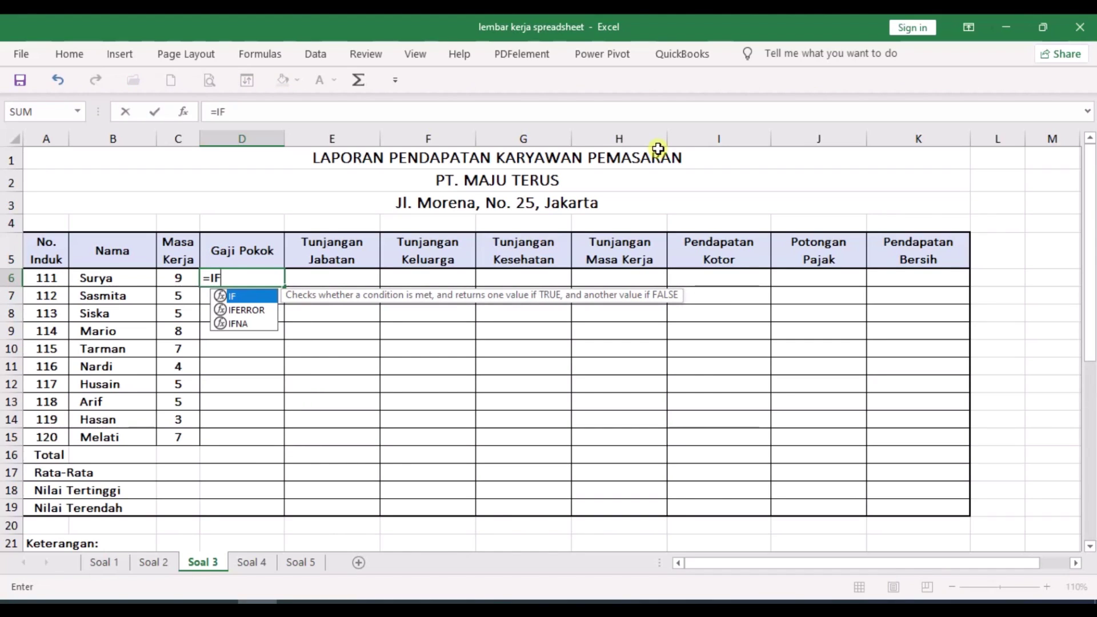
type("(")
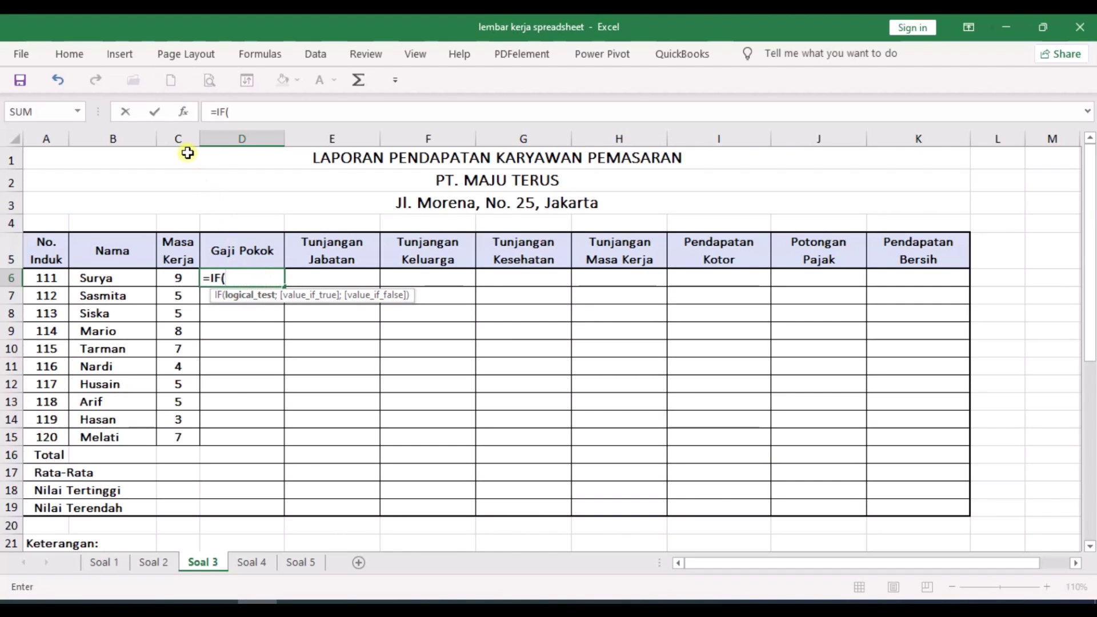
left_click(187, 278)
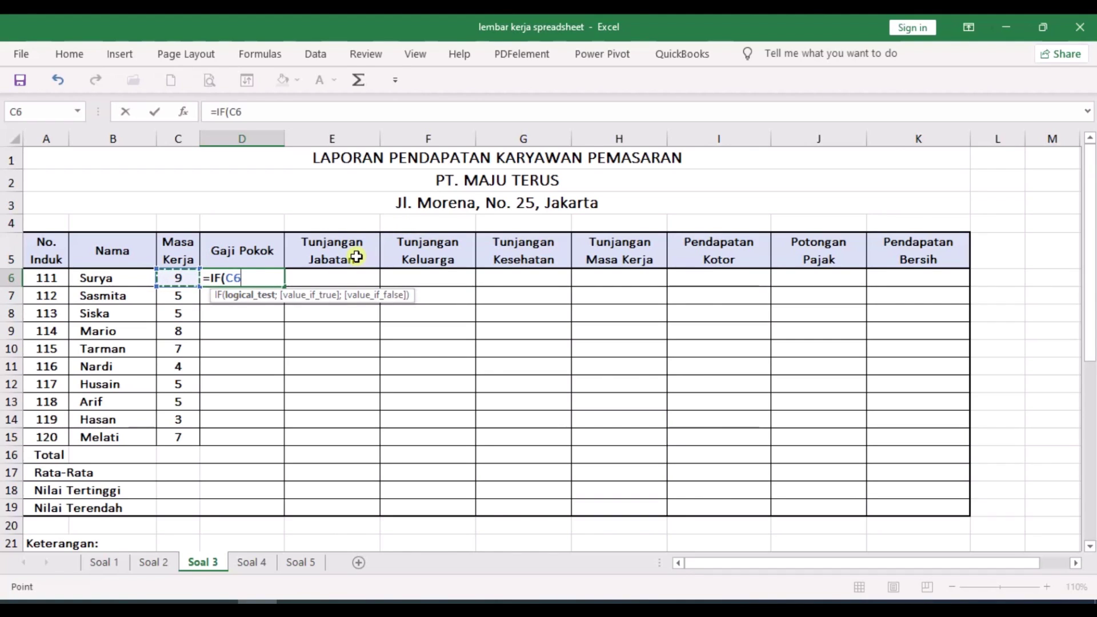
type("<5;")
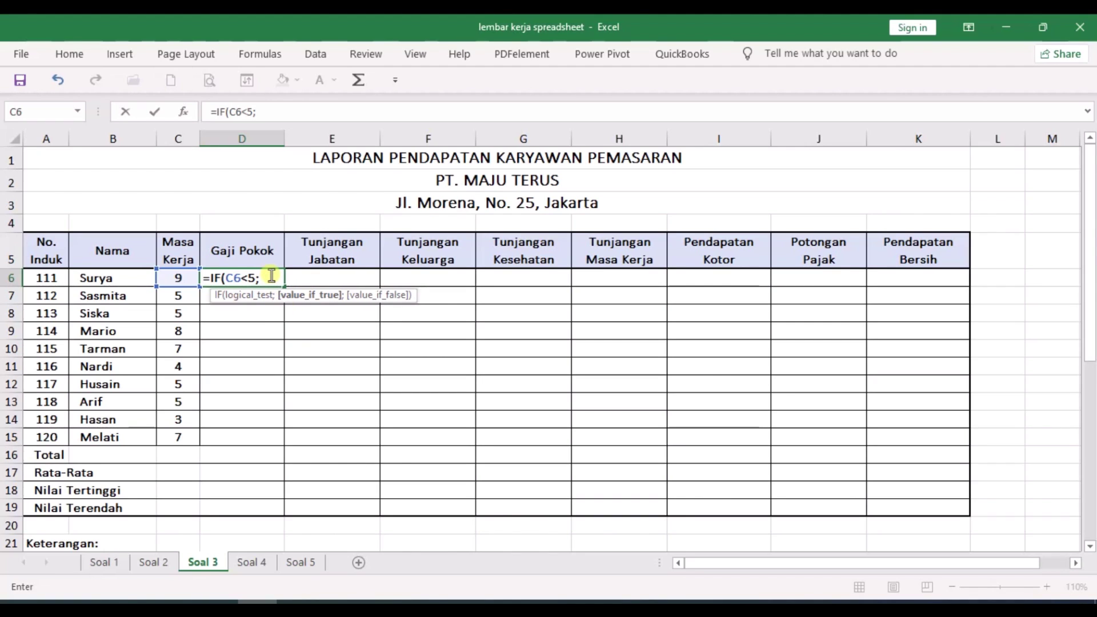
type("3000000")
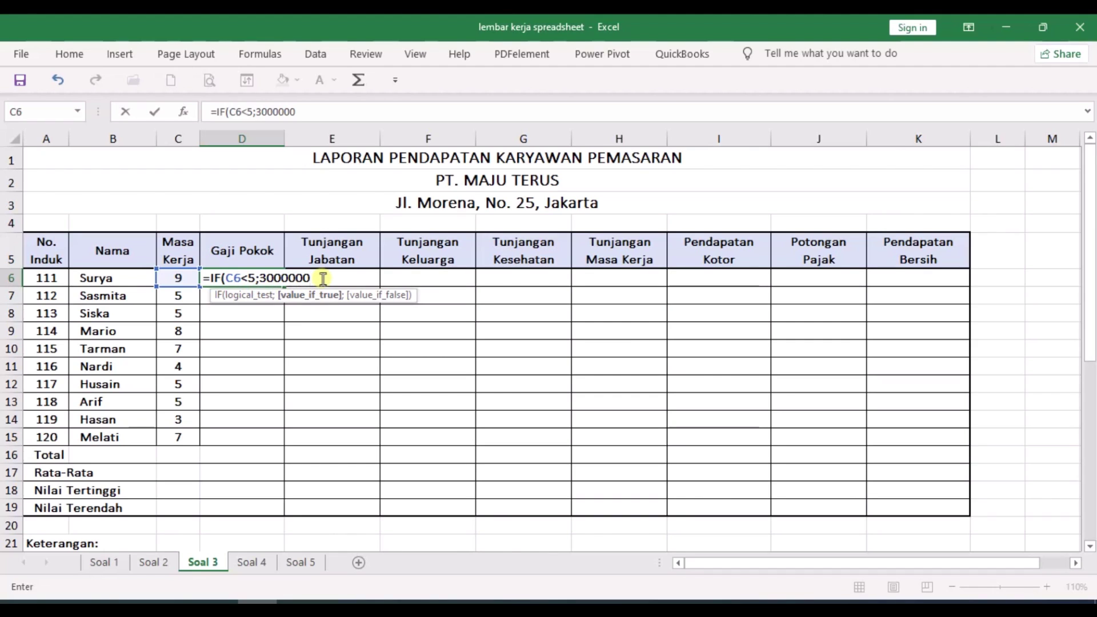
type(";5")
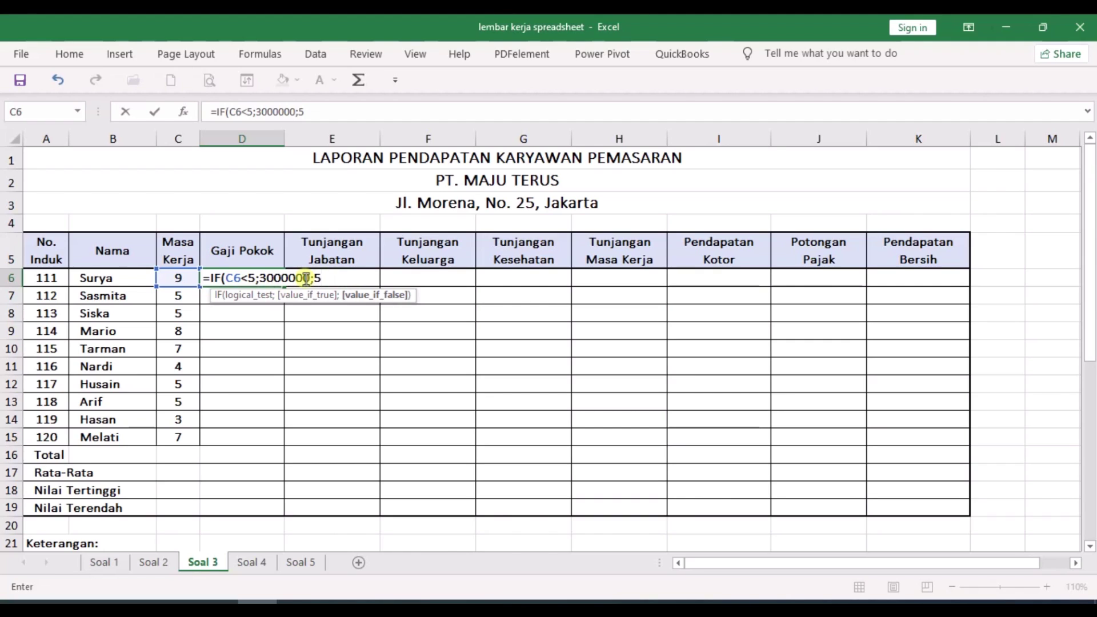
type("00000")
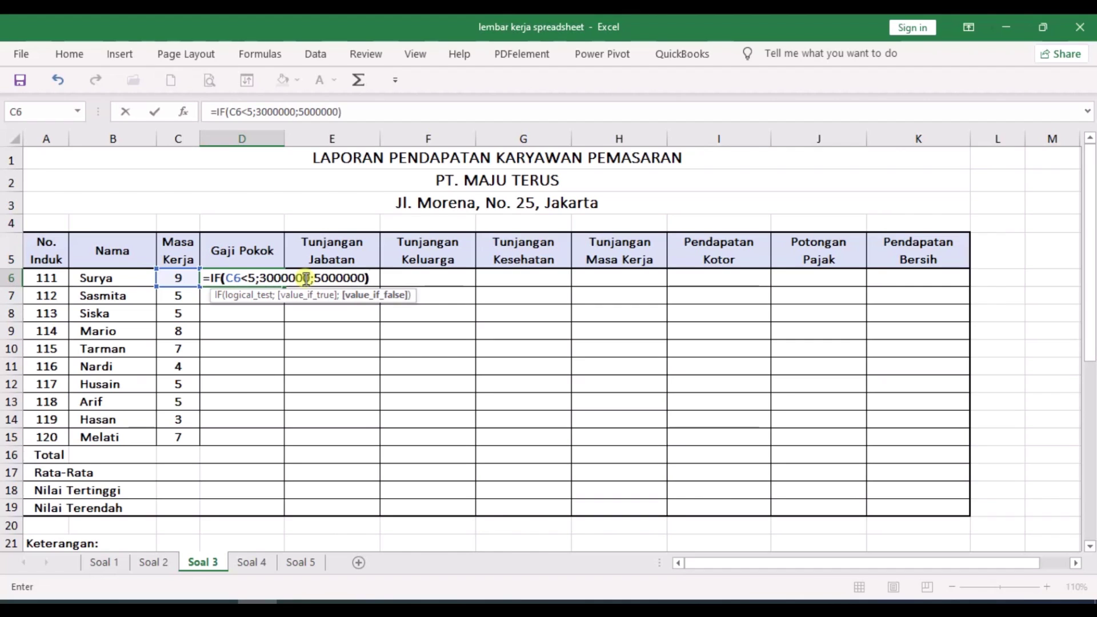
type("0)")
key("Return")
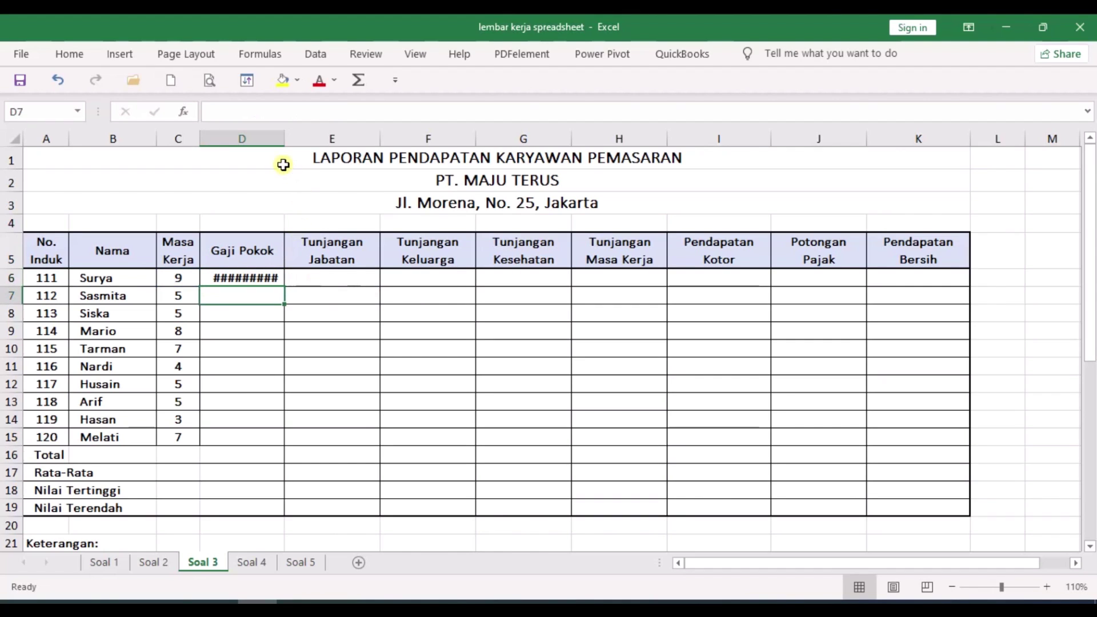
Step: Autofit the width of column D and fill the Gaji Pokok formula from D6 down to D15
double_click(284, 138)
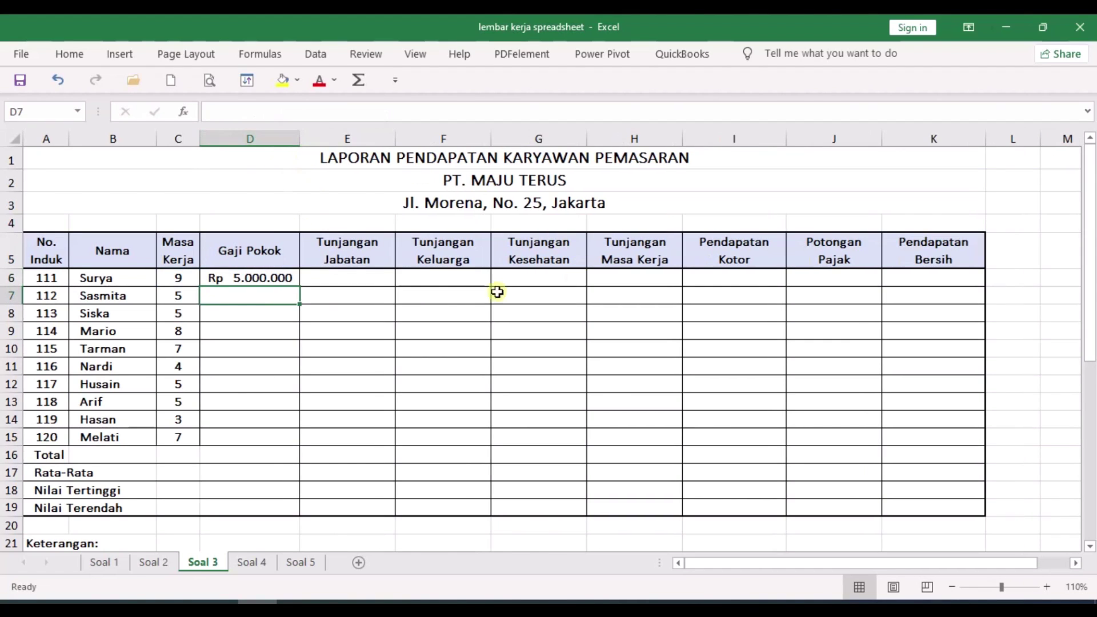
left_click(296, 277)
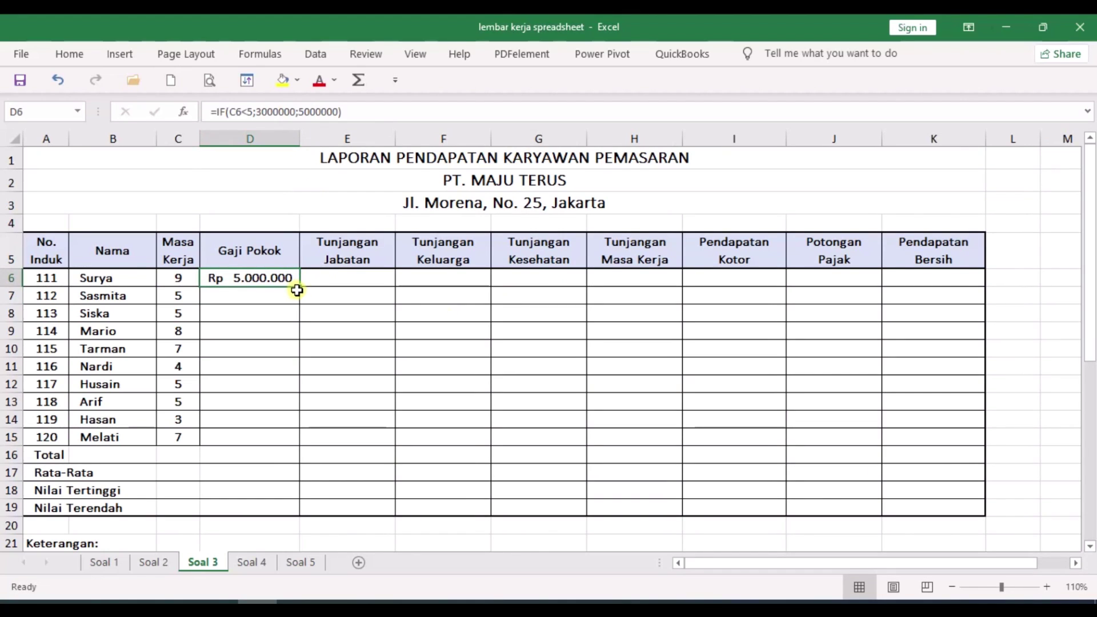
left_click_drag(296, 290, 286, 440)
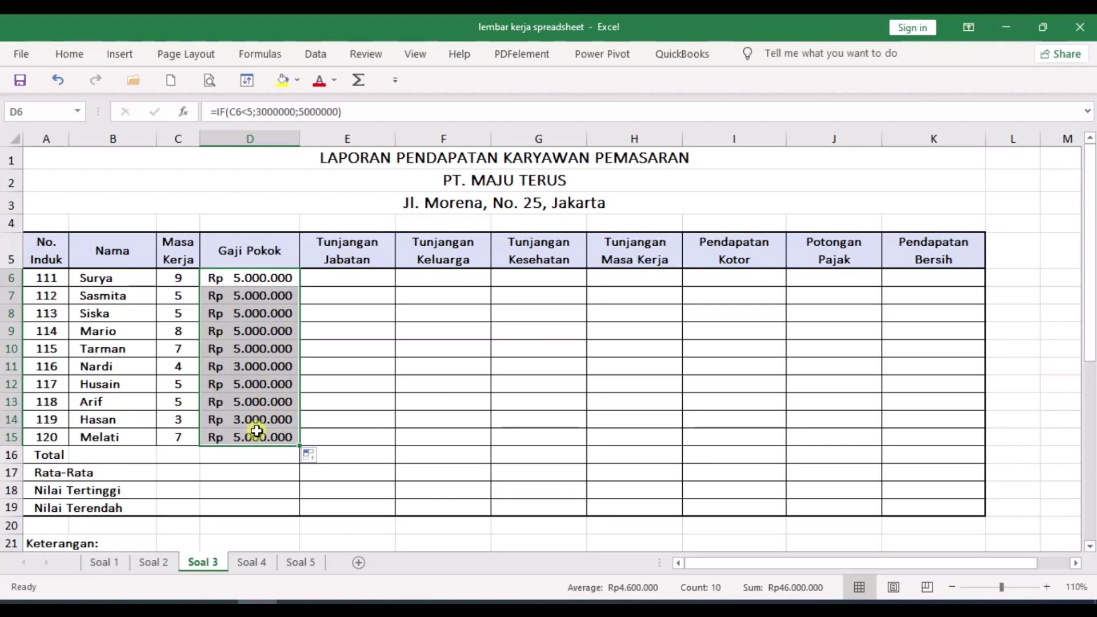
Step: Check the Tunjangan Jabatan rule in the Word document, calculate it in Excel cell E6 with =D6*15%, and fill down to E15
left_click(379, 277)
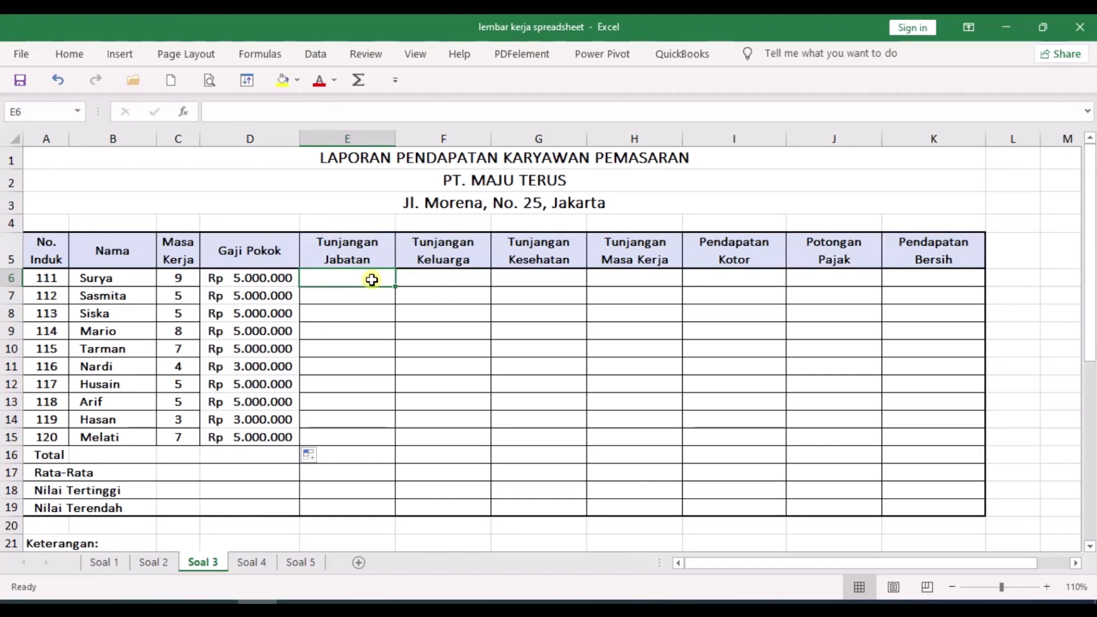
key("alt+Tab")
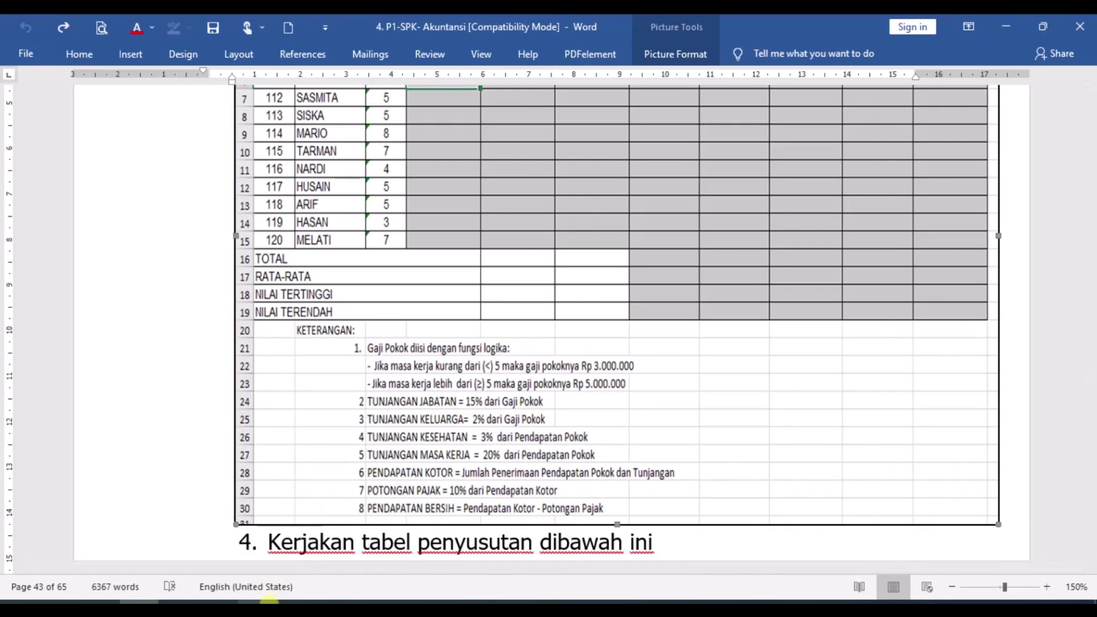
left_click(269, 600)
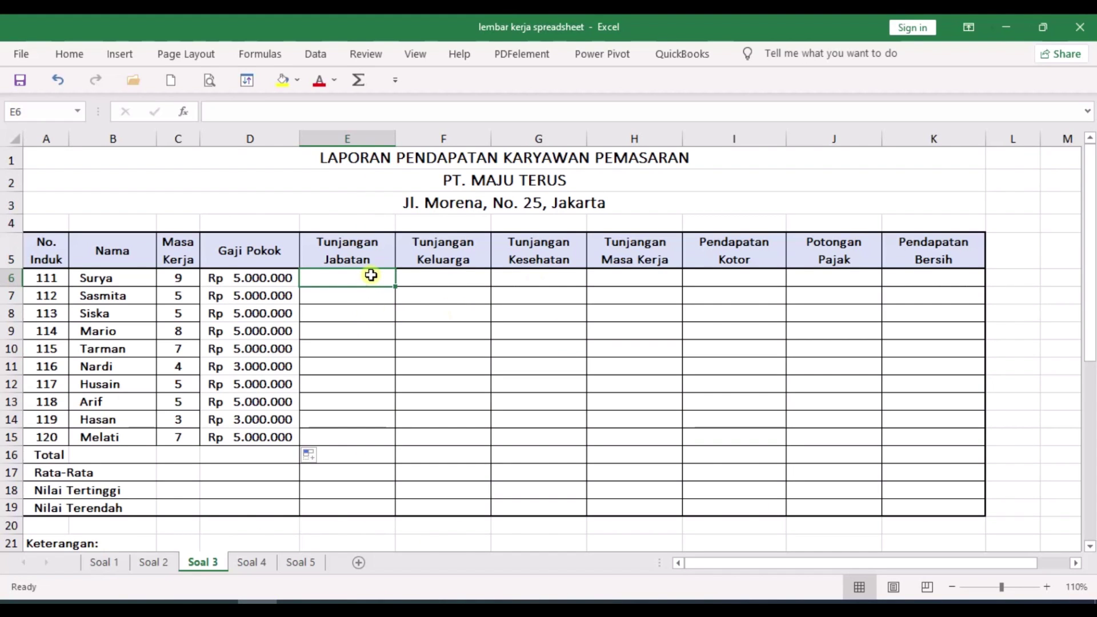
type("=")
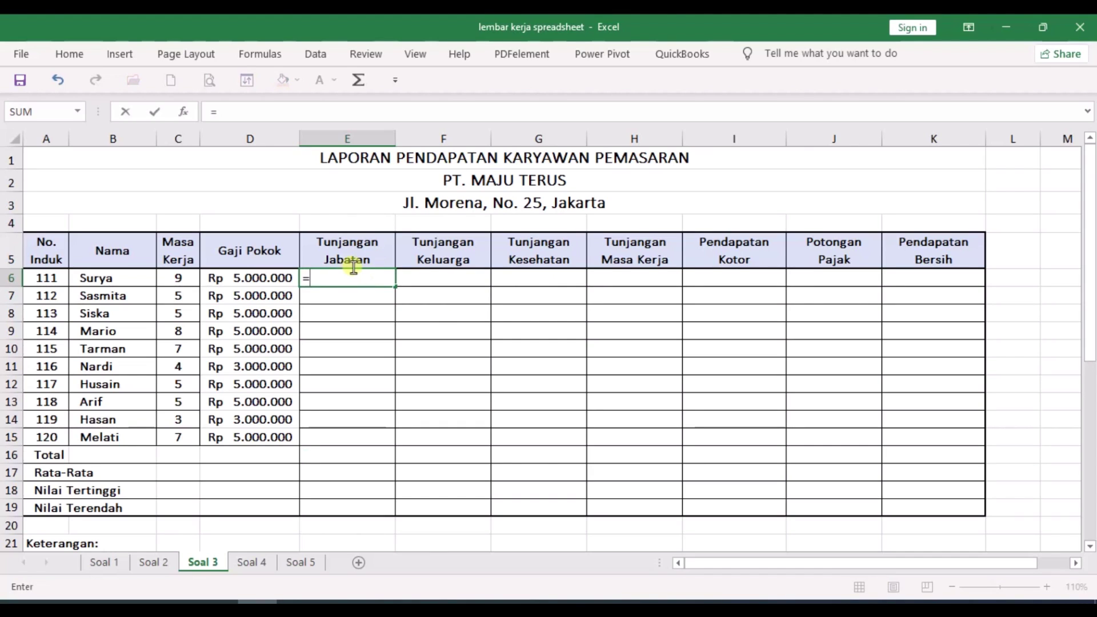
left_click(277, 278)
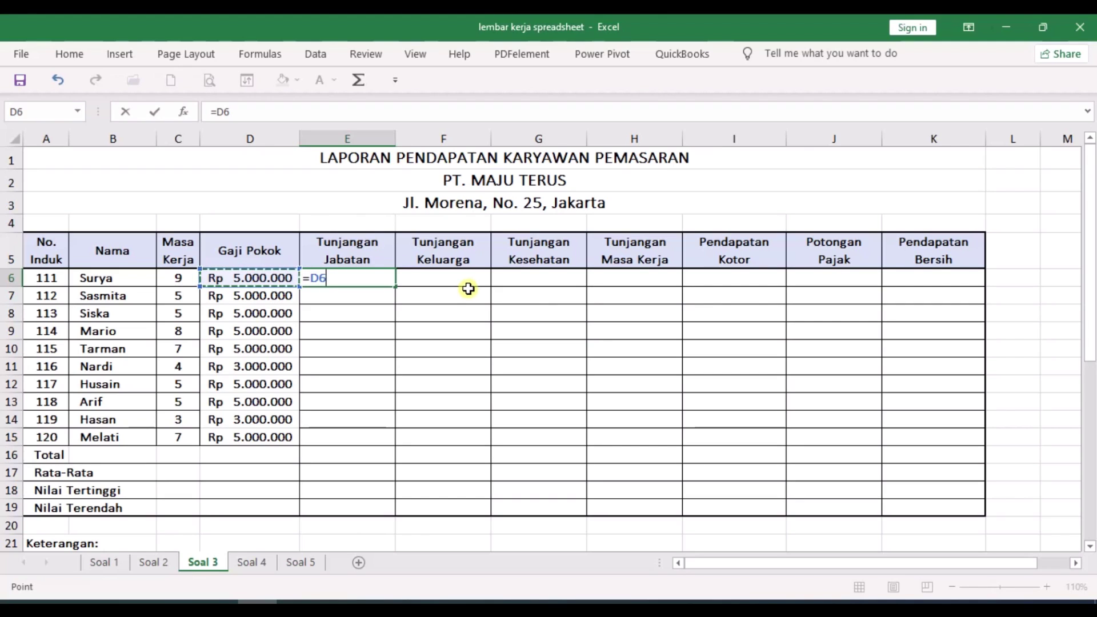
type("*15")
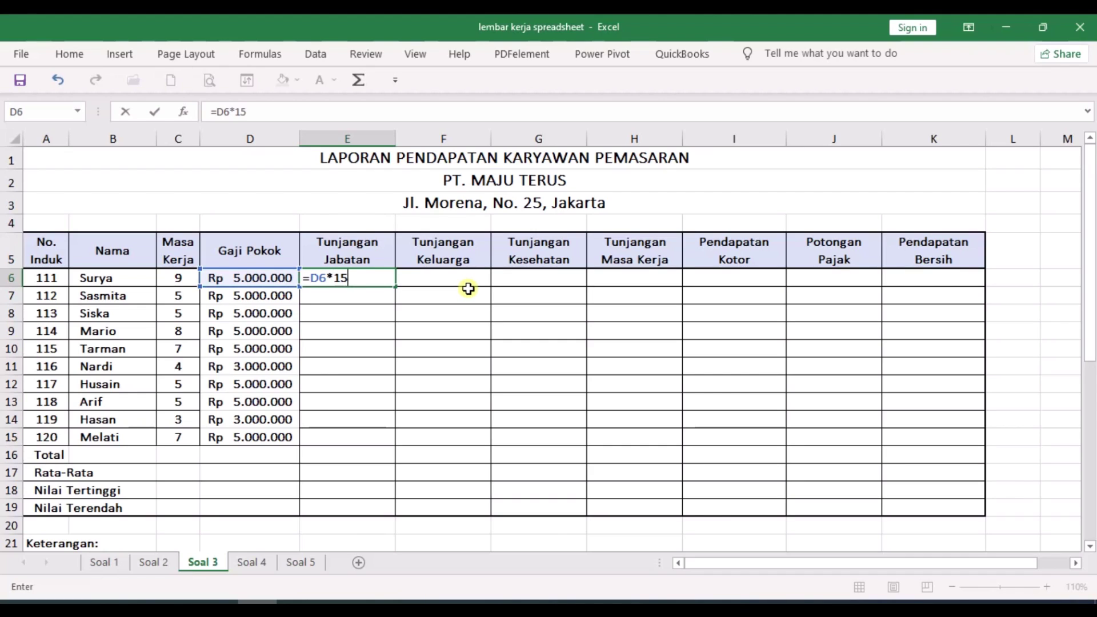
type("%")
key("Return")
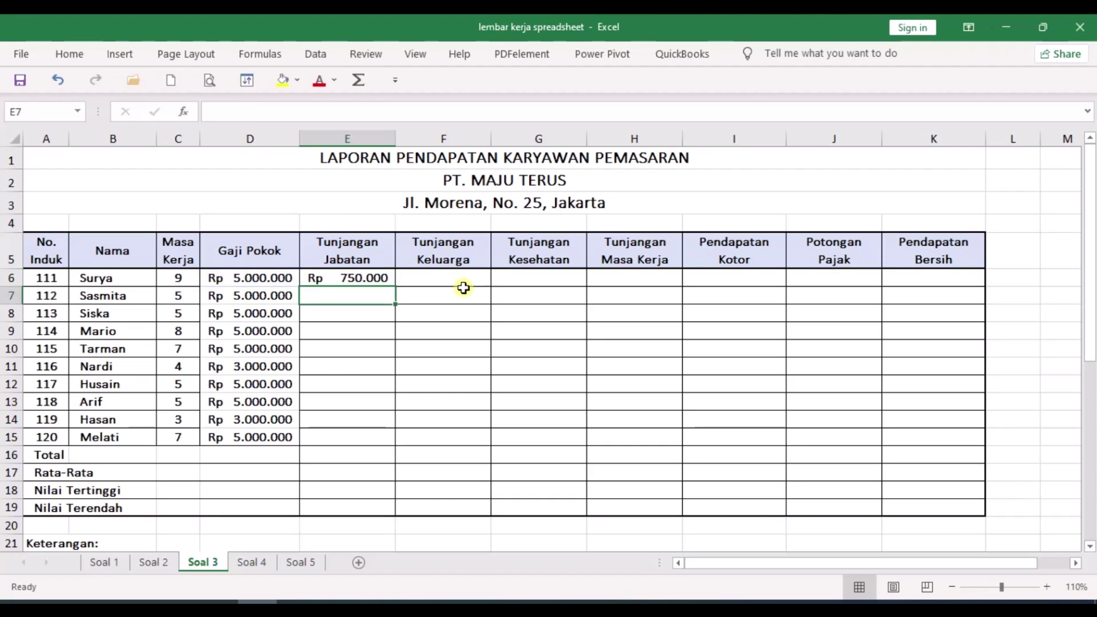
left_click(380, 280)
left_click_drag(394, 285, 388, 440)
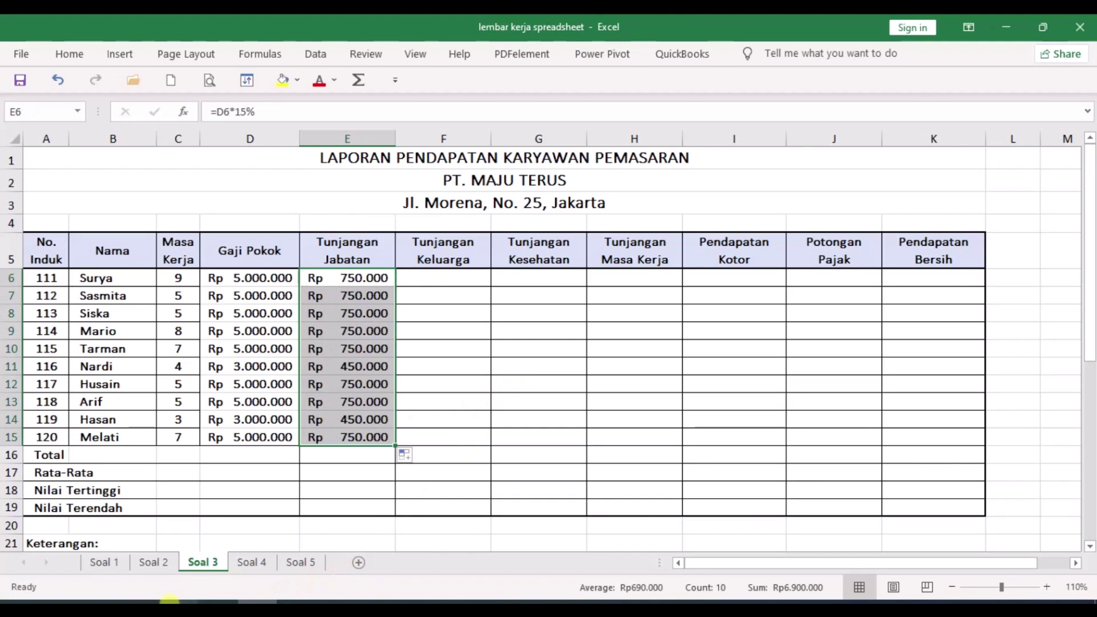
Step: Place the Word instructions beside the Excel workbook and calculate Tunjangan Keluarga in F6 with =D6*2%
left_click(140, 609)
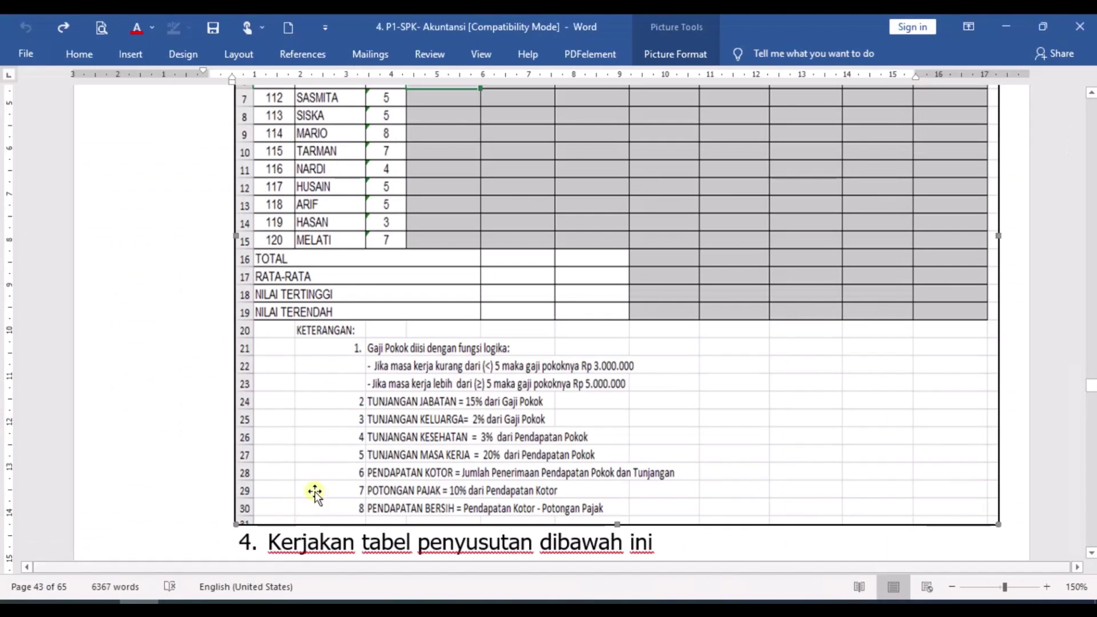
left_click(937, 276)
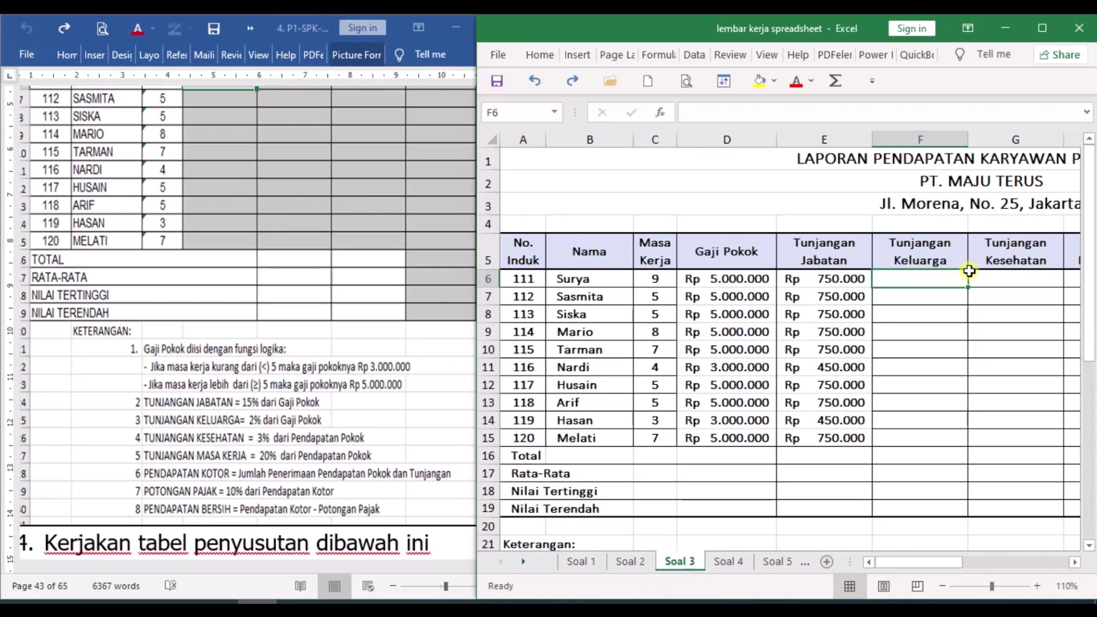
type("=")
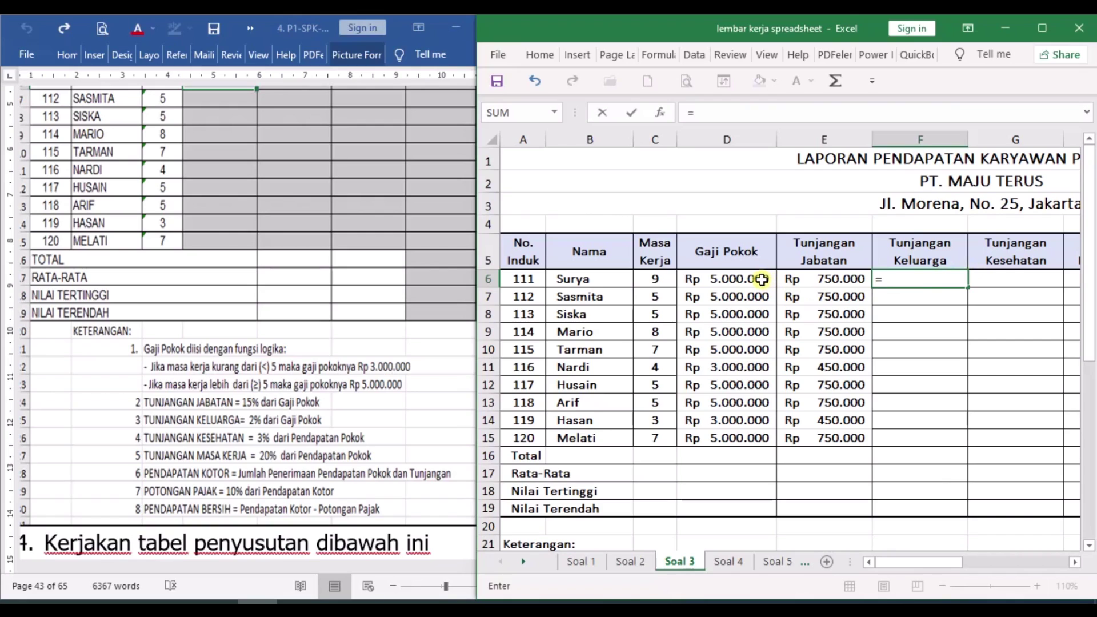
left_click(761, 279)
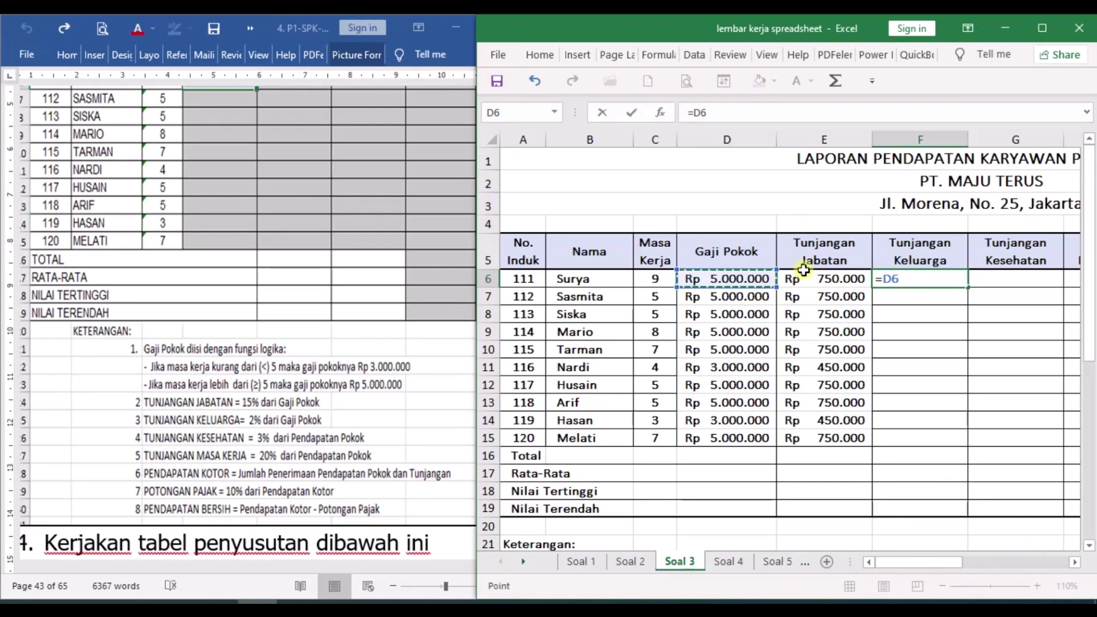
type("*")
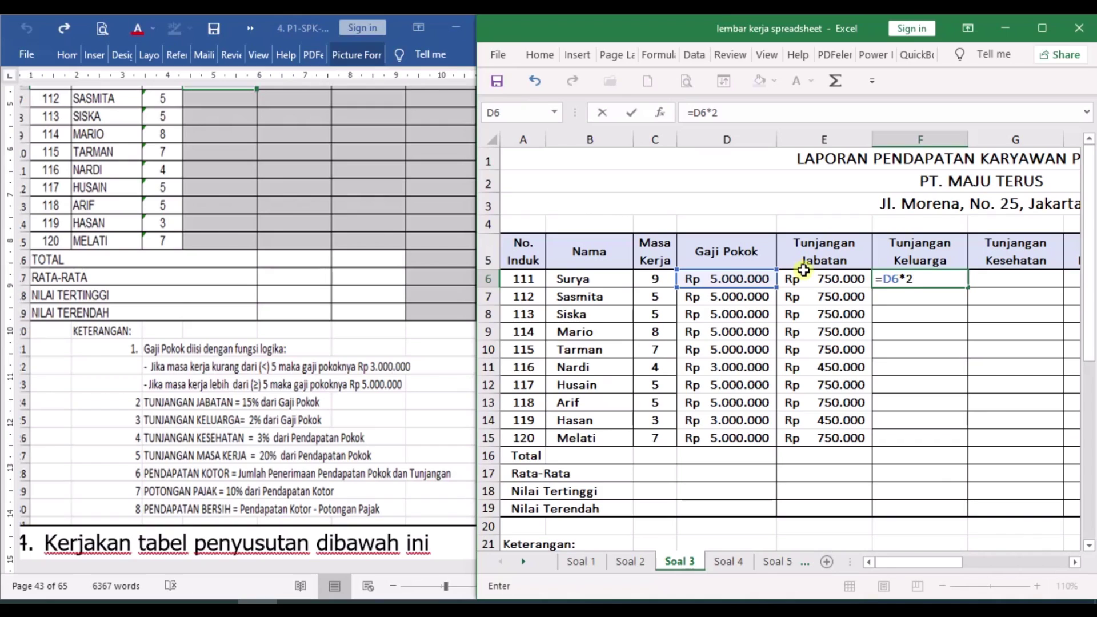
type("2%")
key("Return")
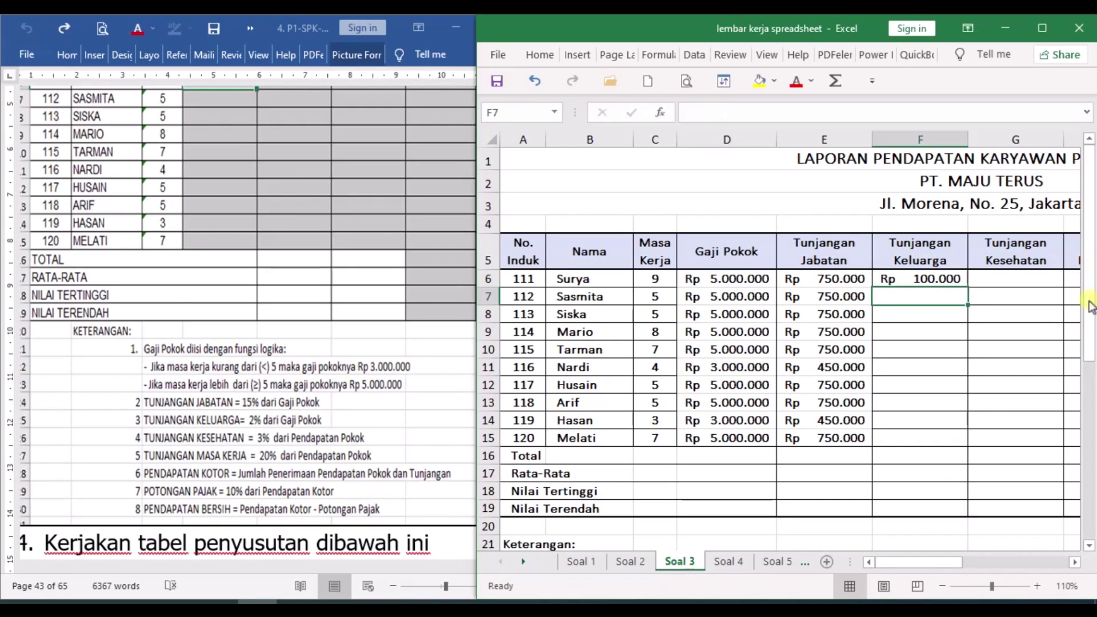
Step: Calculate Tunjangan Kesehatan in G6 with =D6*3%
left_click(1031, 280)
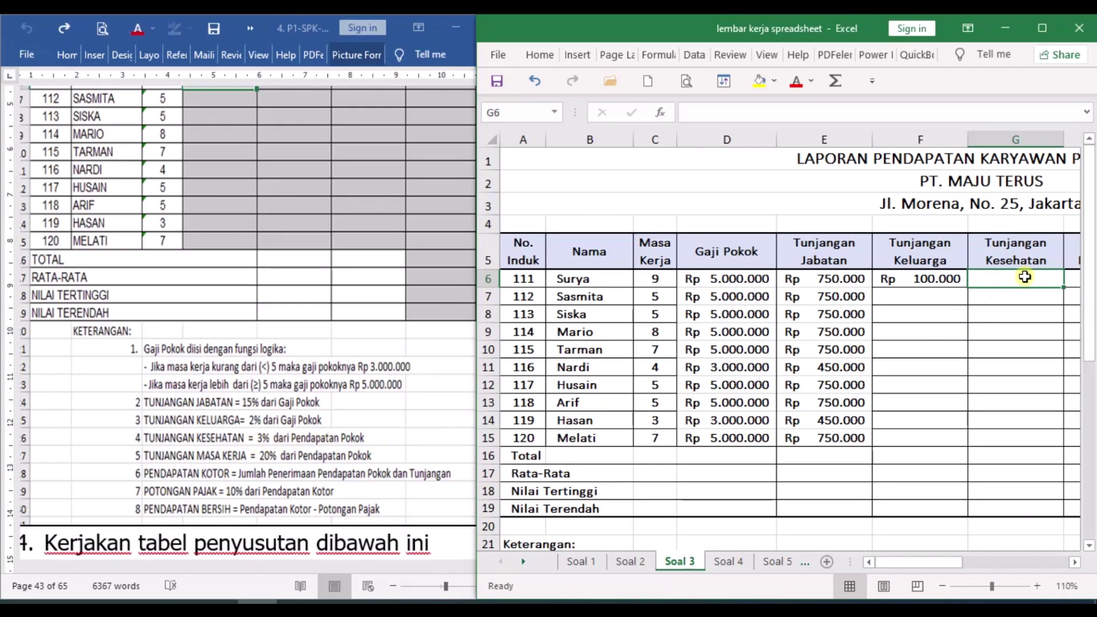
type("=")
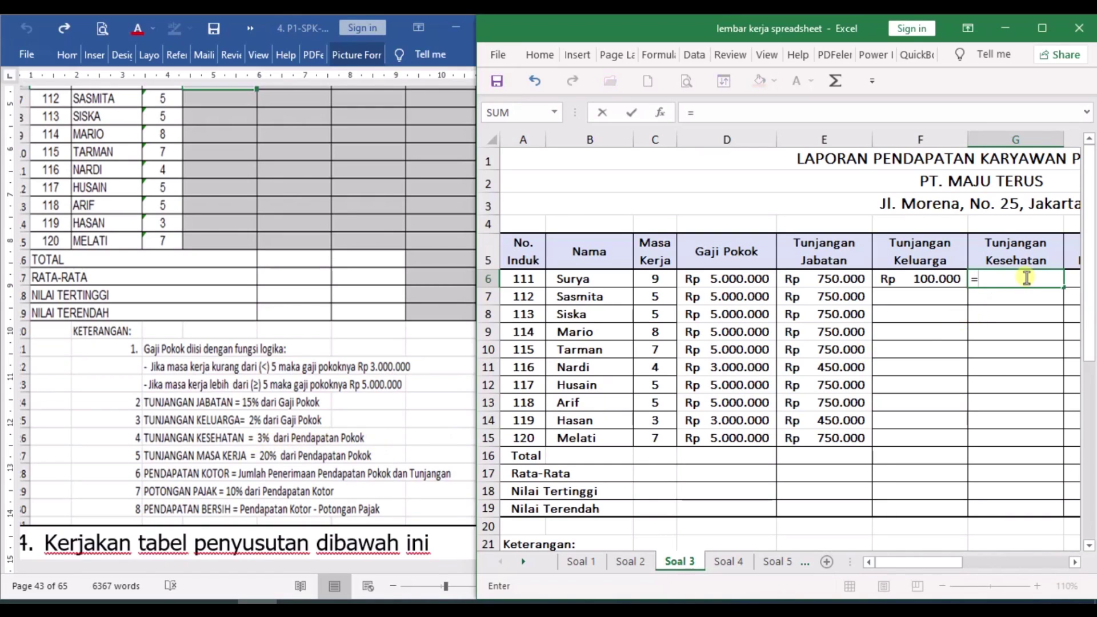
left_click(742, 278)
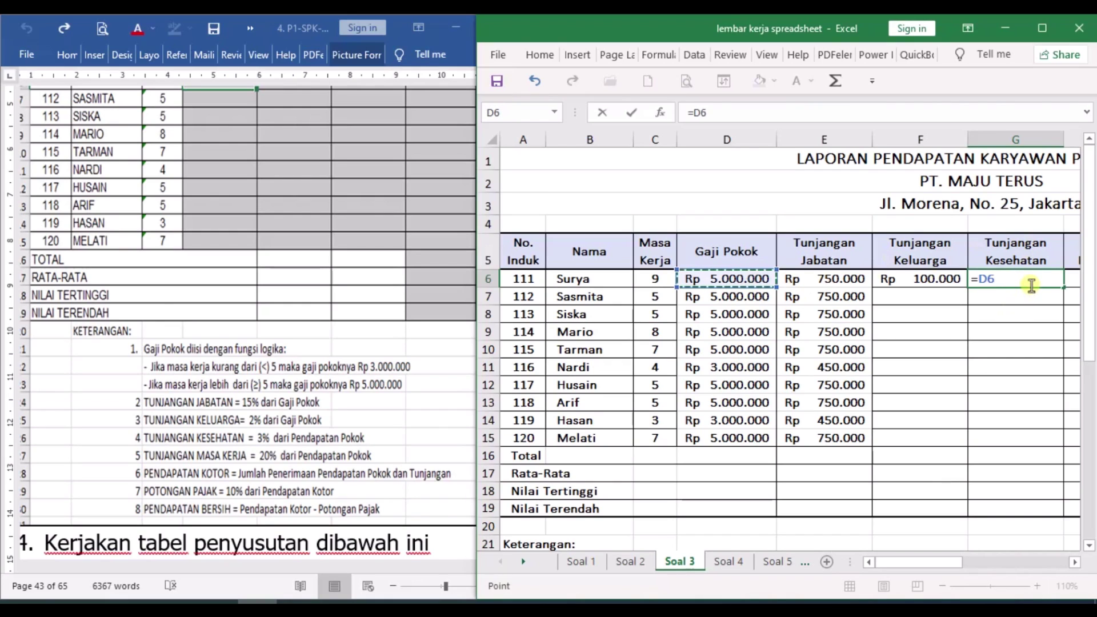
type("*")
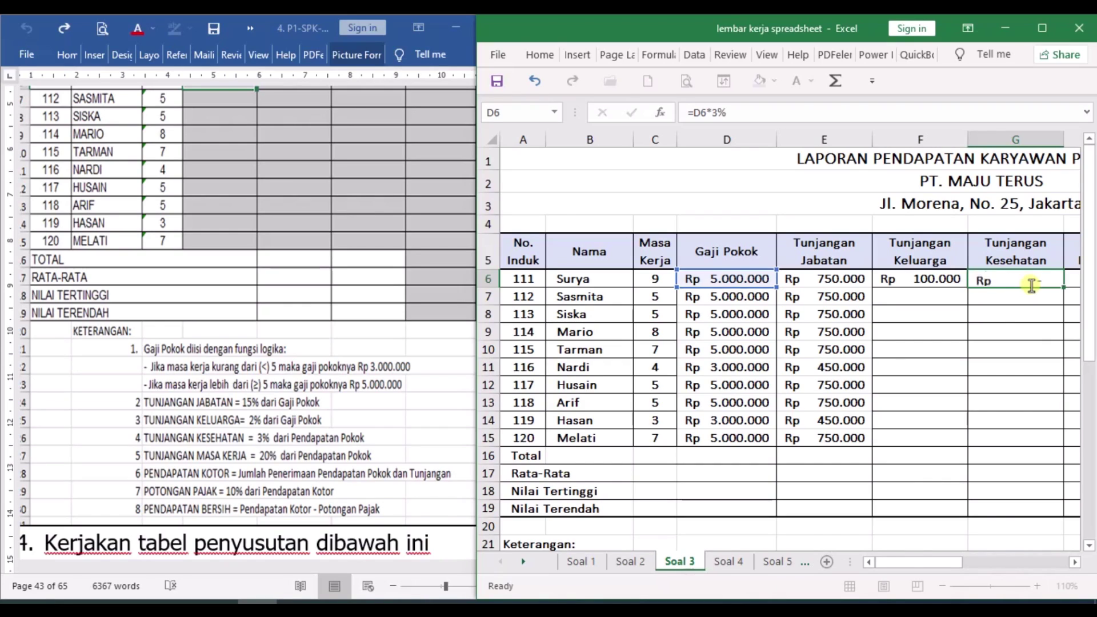
key("Return")
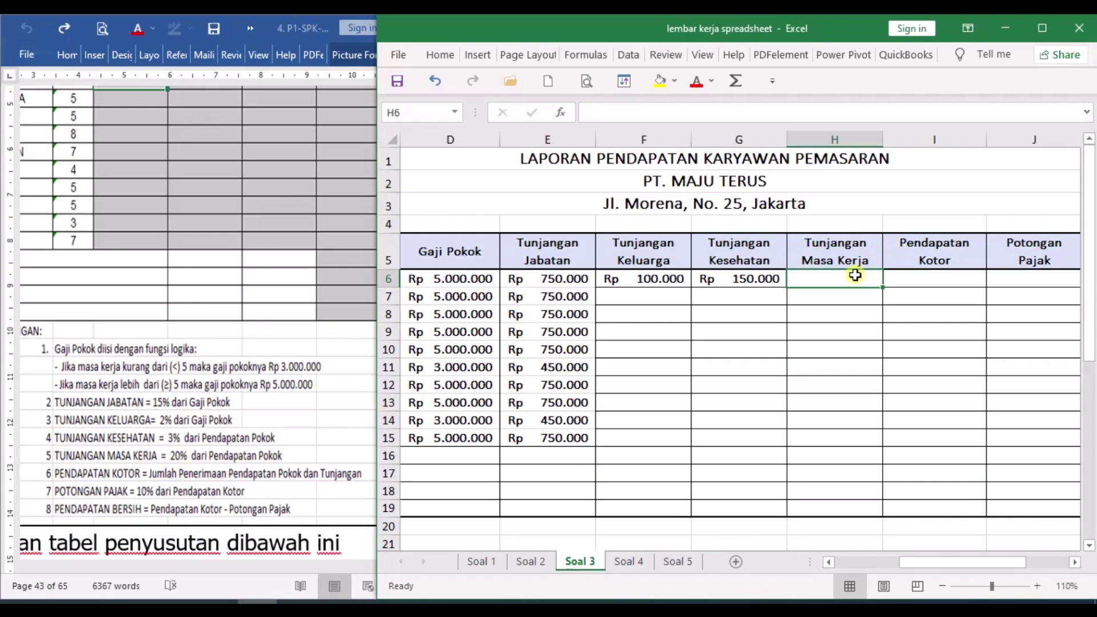
Step: Calculate Tunjangan Masa Kerja in H6 with =D6*20%
type("=")
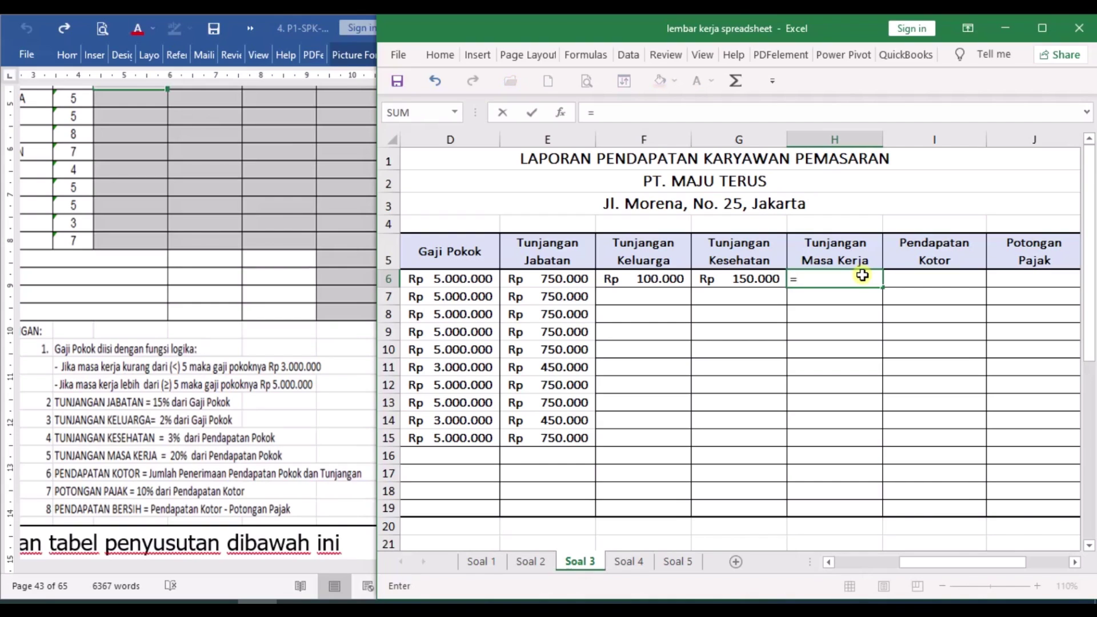
left_click(486, 278)
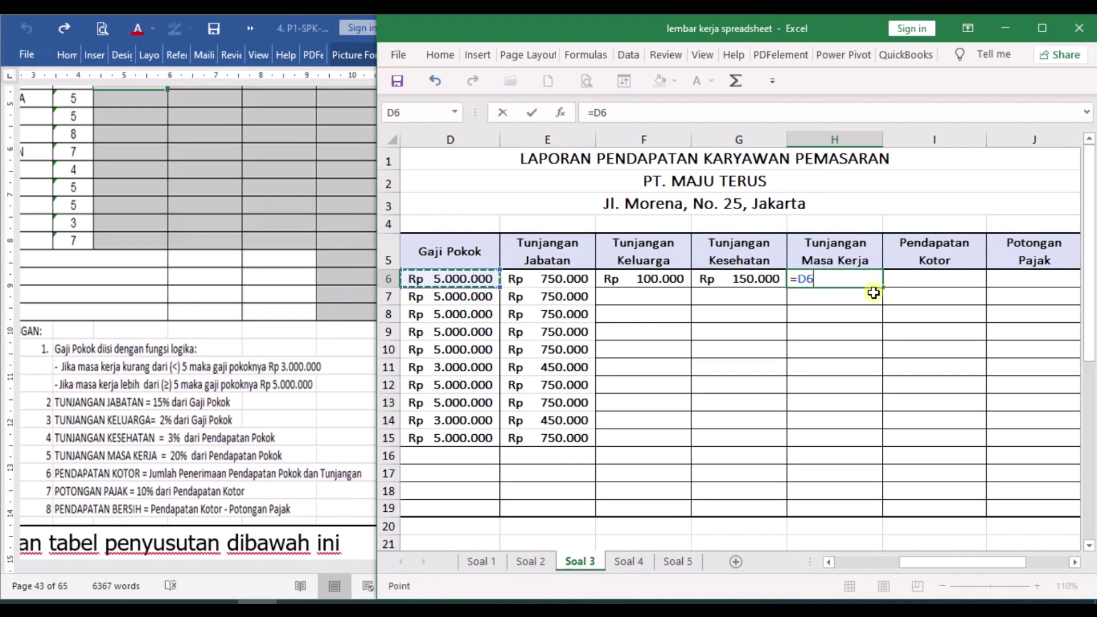
type("*")
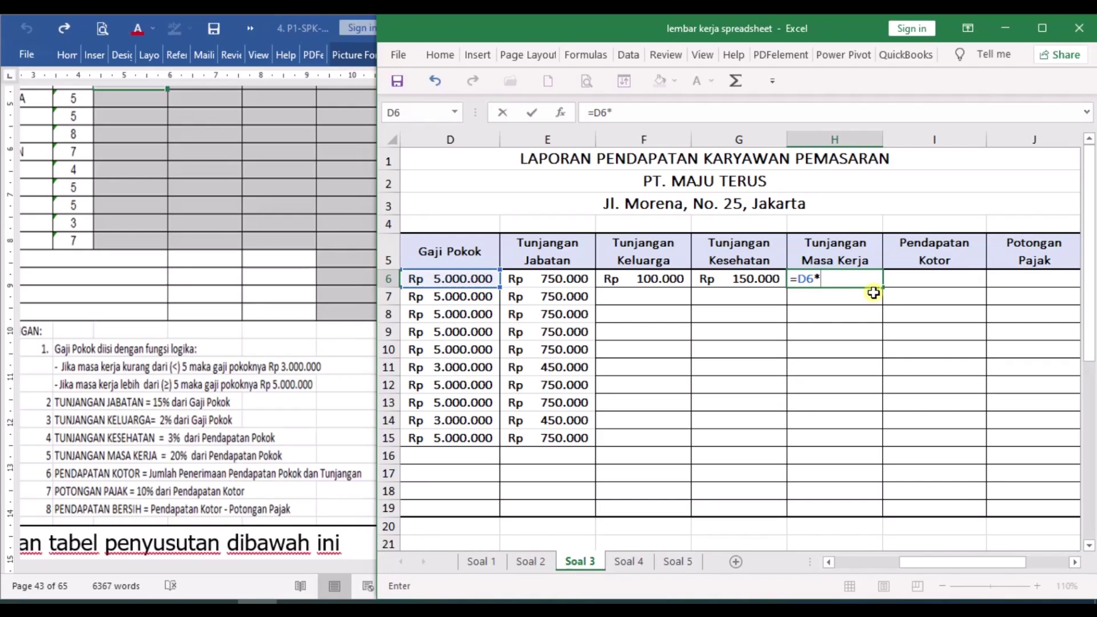
type("20%")
key("Return")
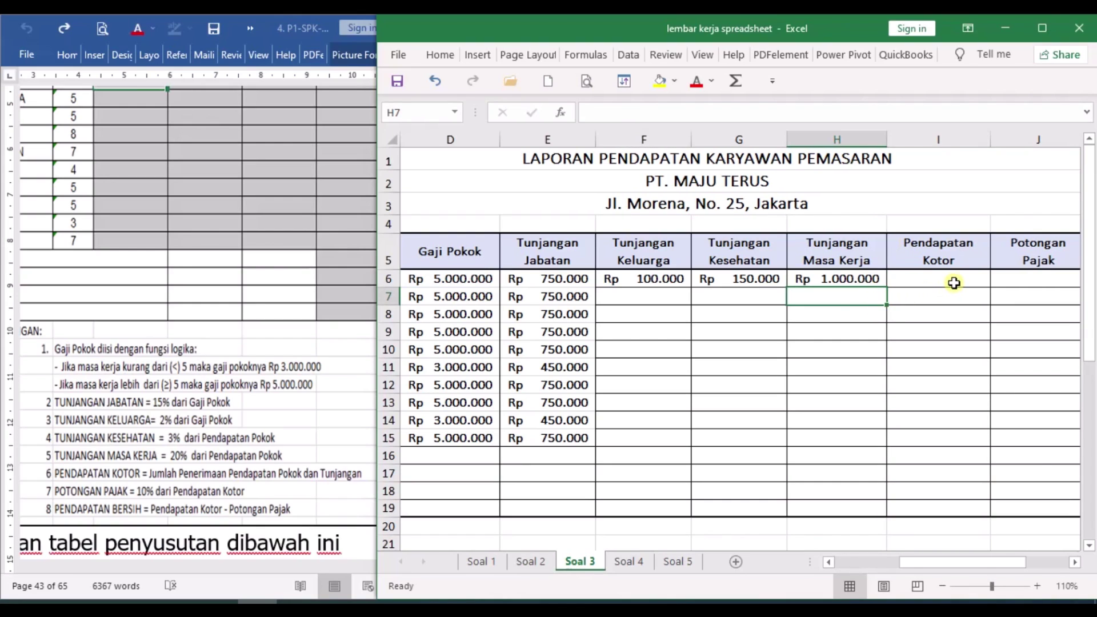
Step: Calculate Pendapatan Kotor in I6 with =SUM(D6:H6)
left_click(946, 278)
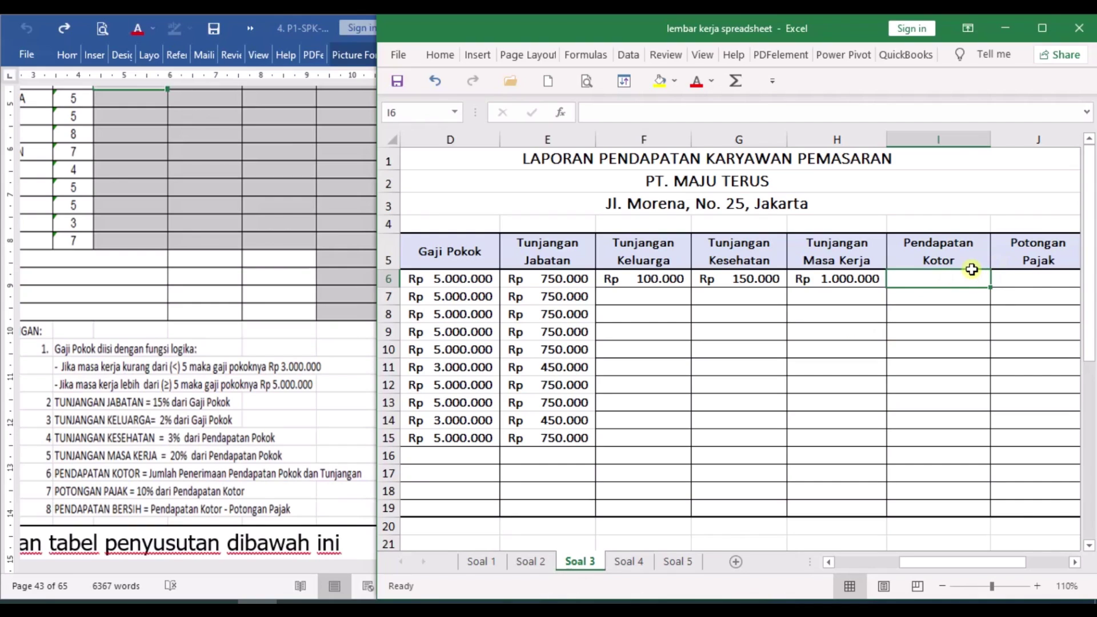
type("=SUM")
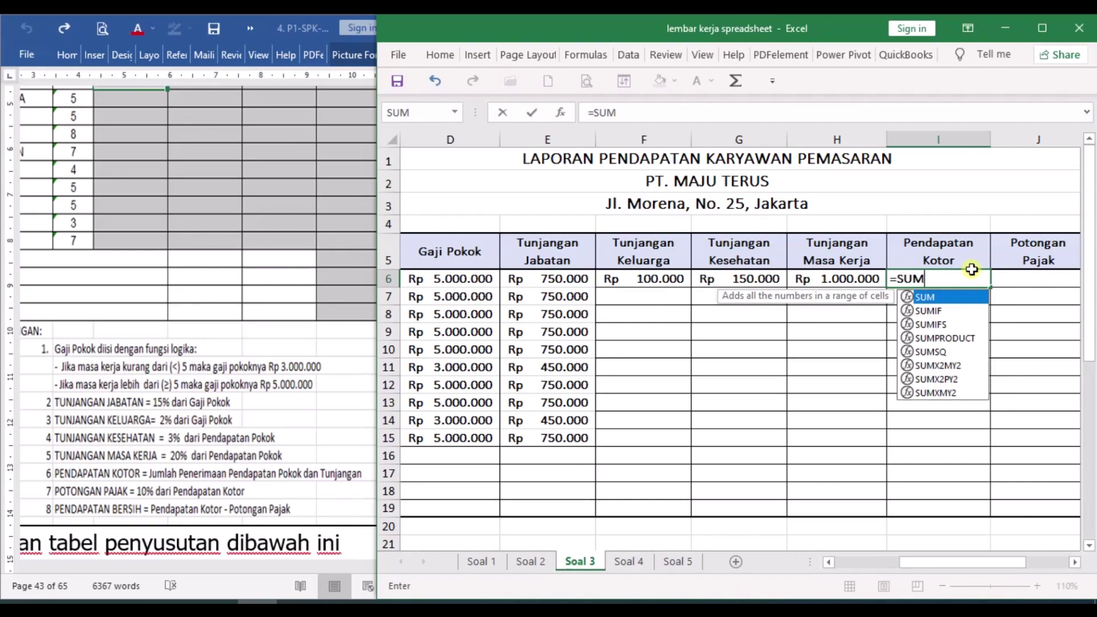
type("(")
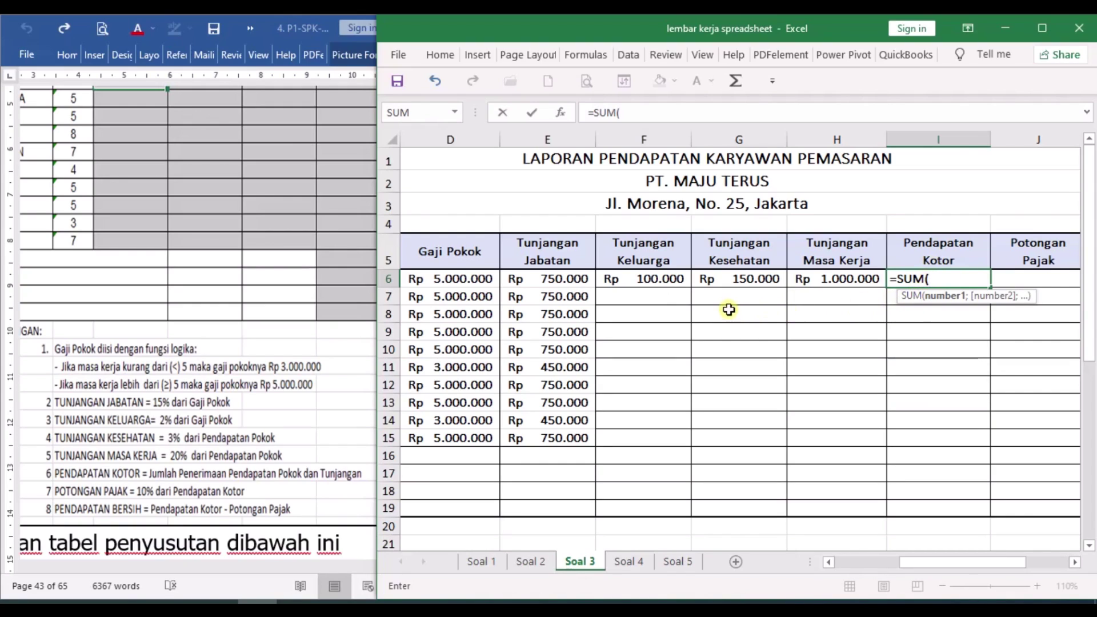
left_click(449, 278)
left_click_drag(463, 280, 836, 278)
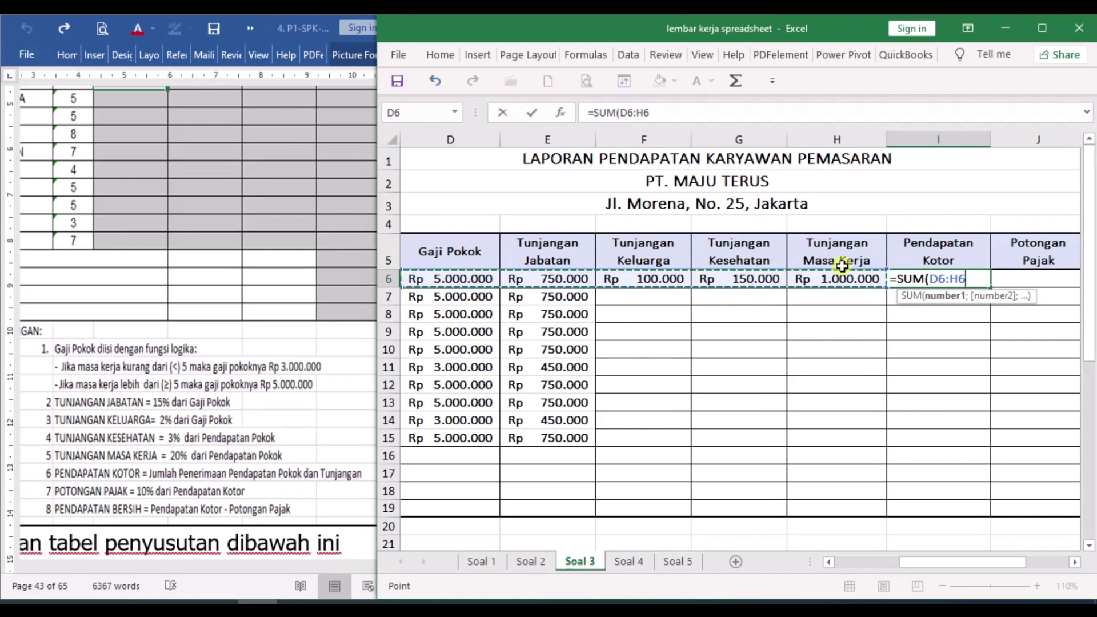
left_click(982, 282)
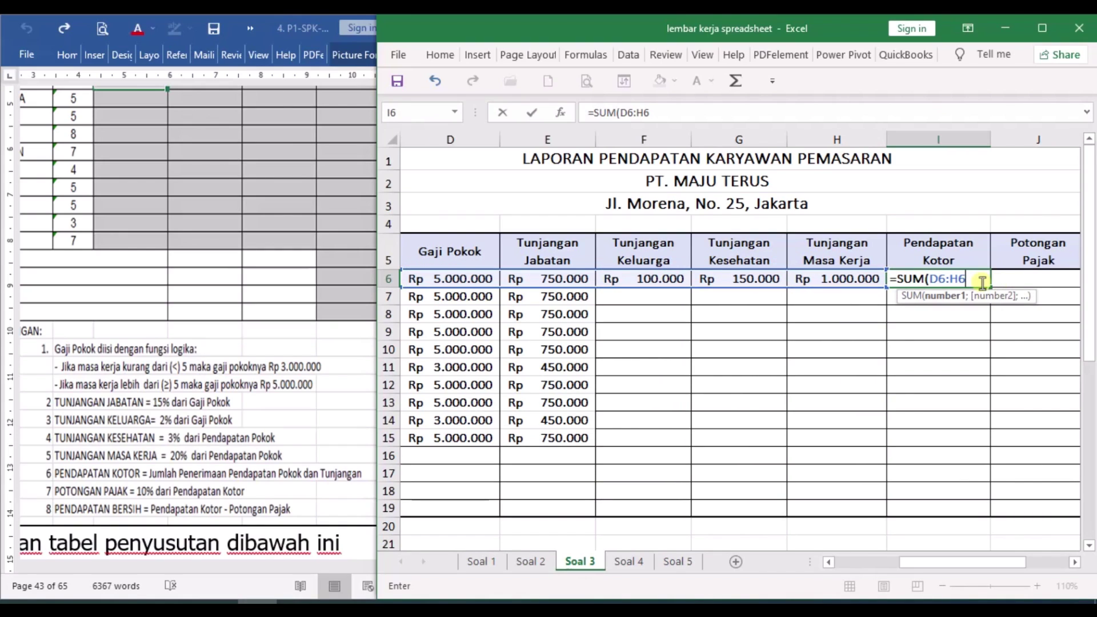
type(")")
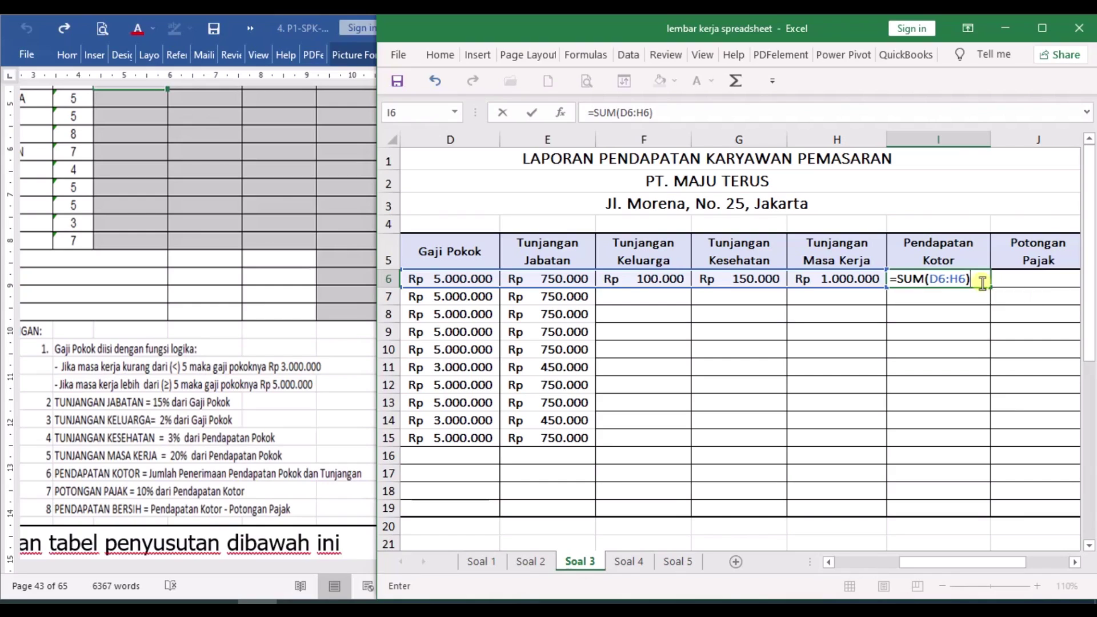
key("Return")
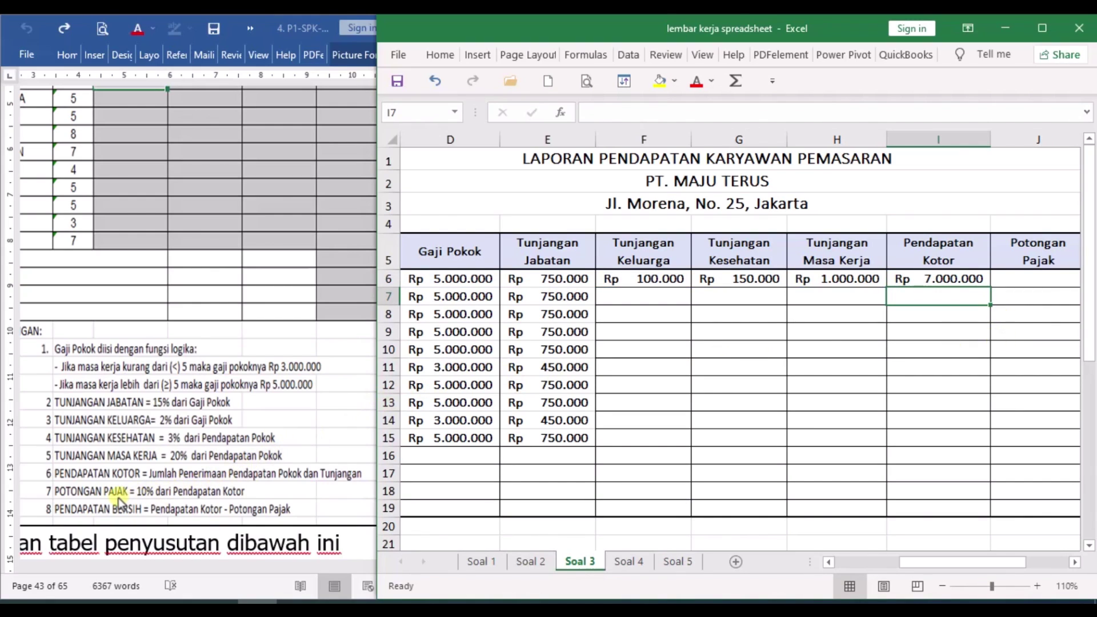
Step: Calculate Potongan Pajak in J6 with =I6*10%
left_click(1035, 276)
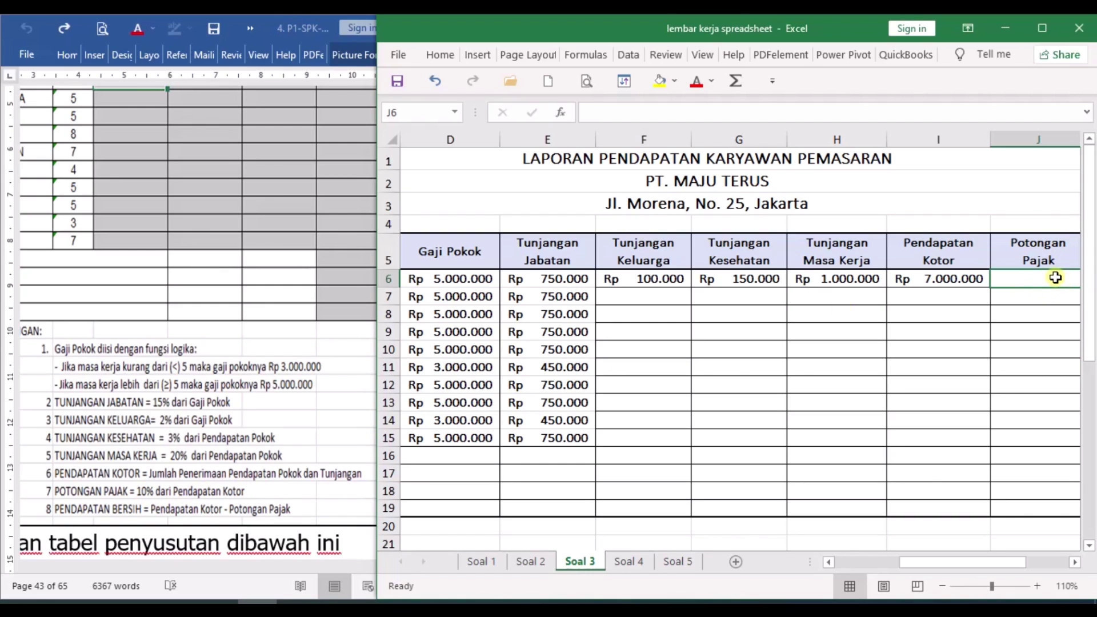
type("=")
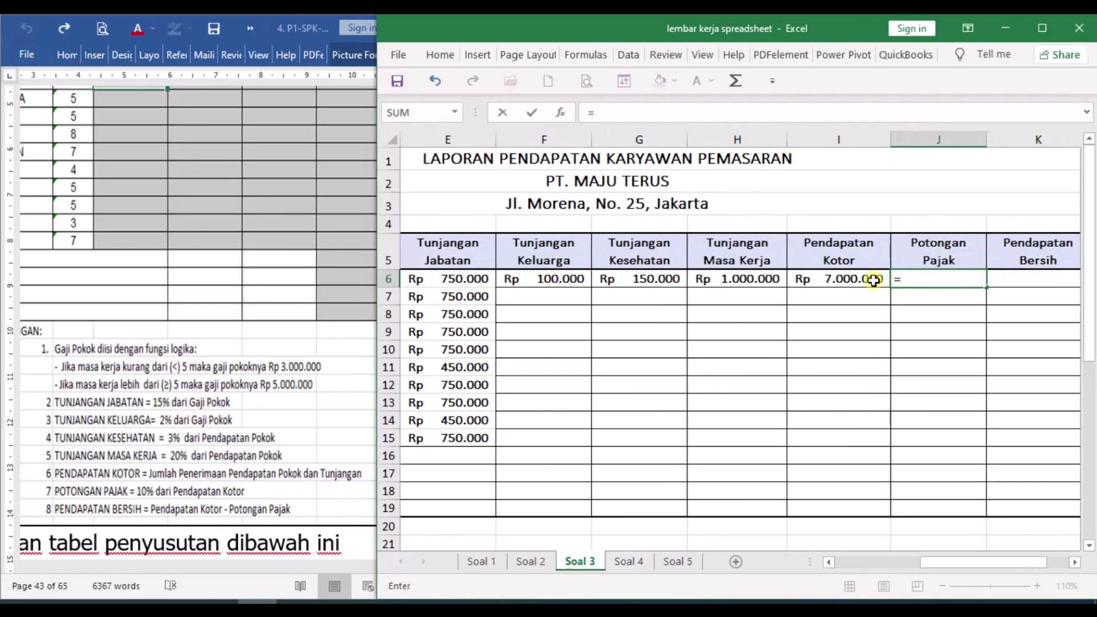
left_click(876, 278)
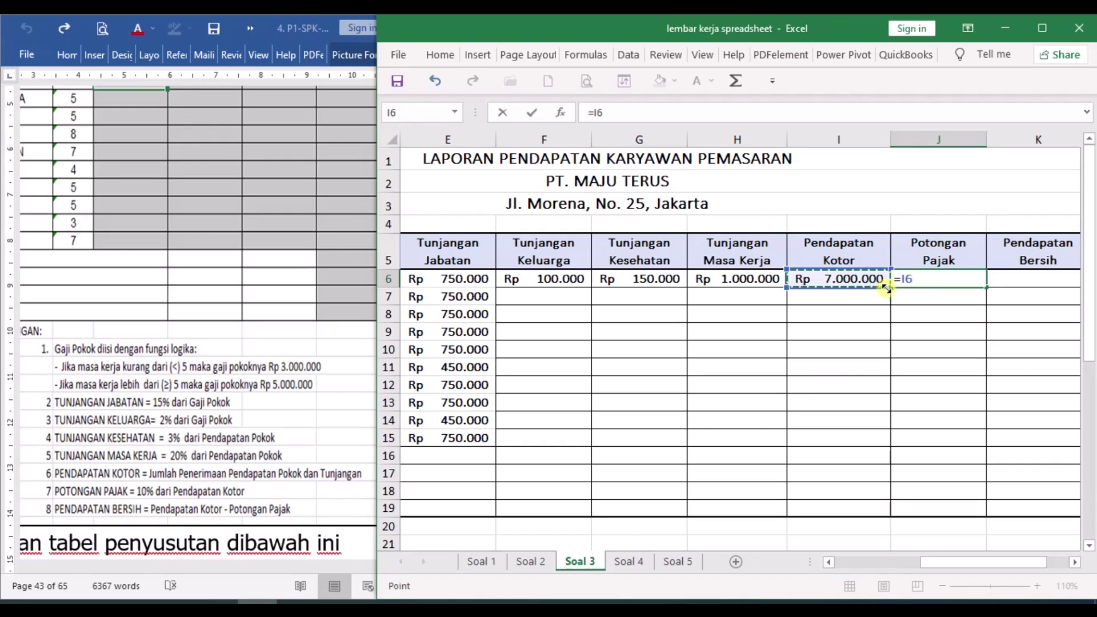
type("*")
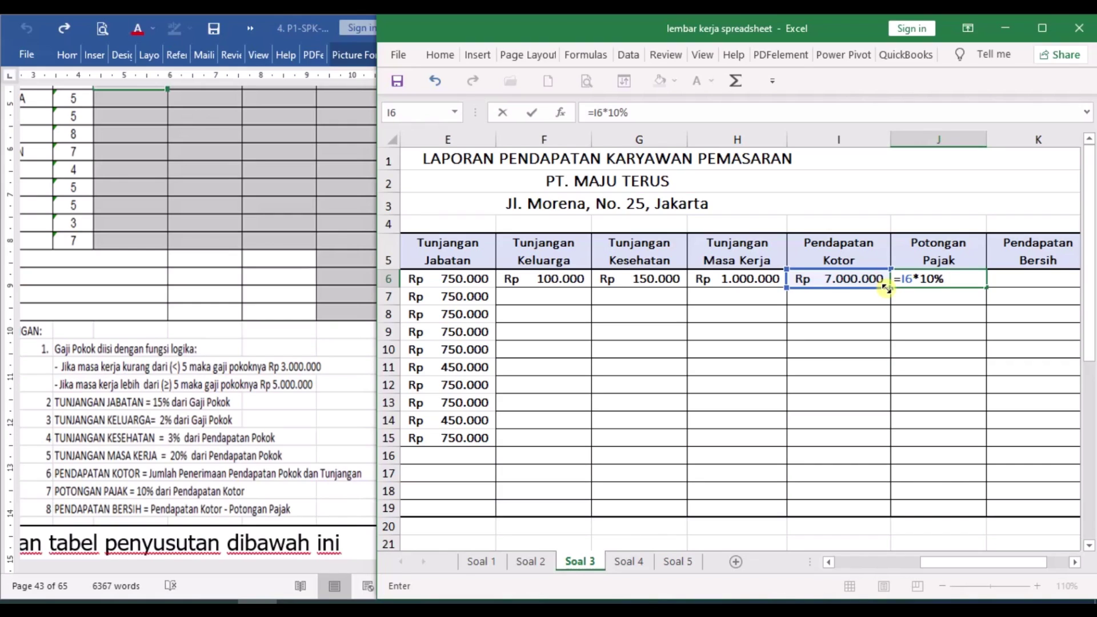
key("Return")
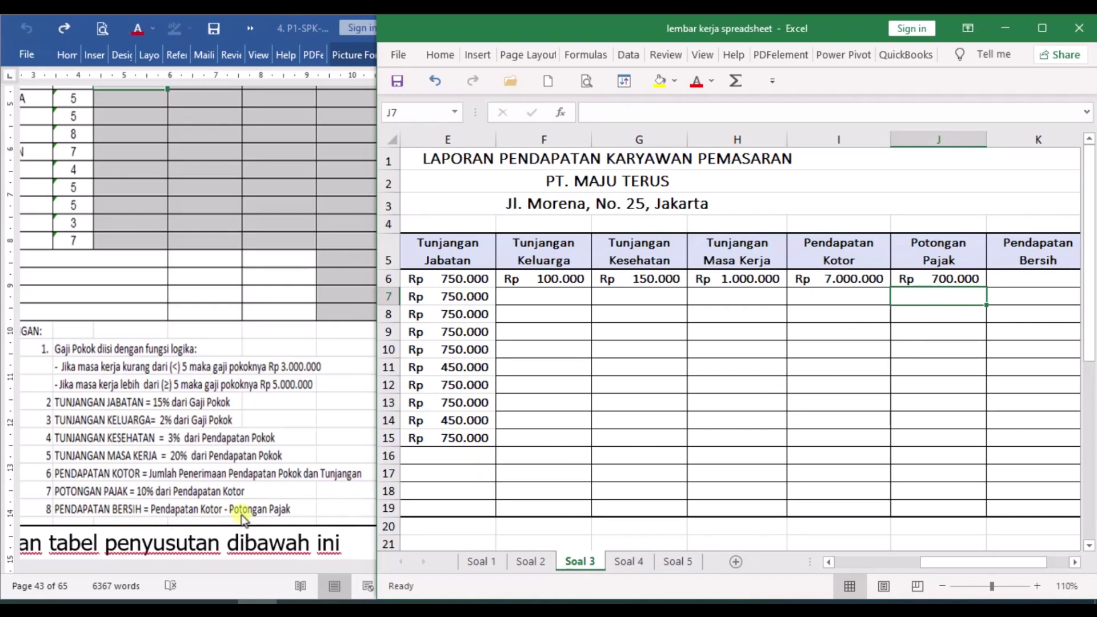
Step: Calculate Pendapatan Bersih in K6 by subtracting the tax from the gross income with =I6-J6
left_click(1049, 278)
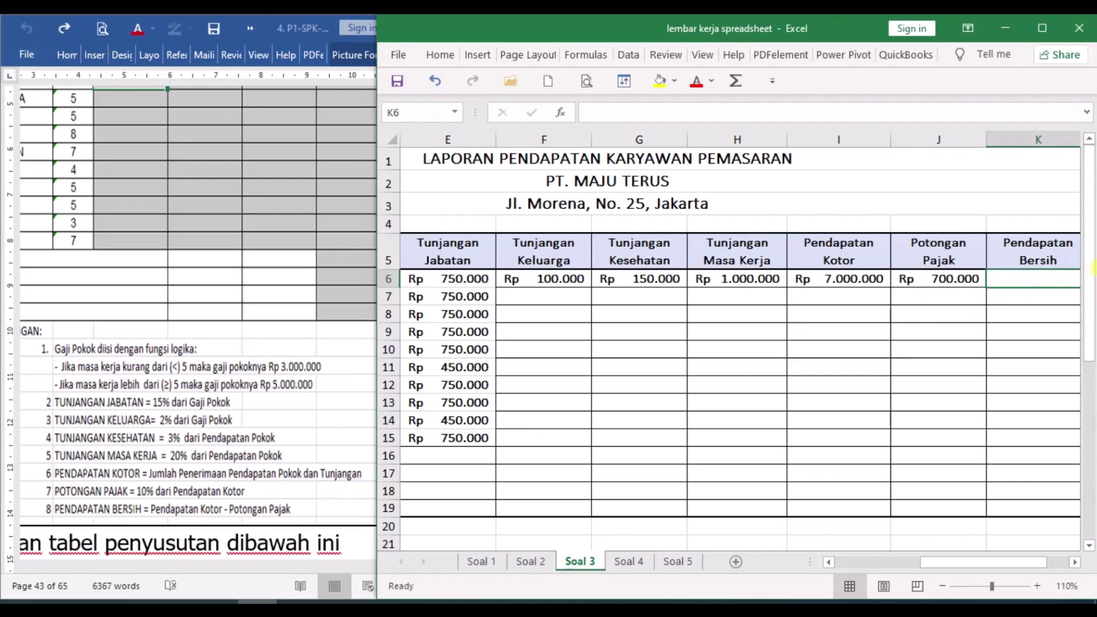
type("=")
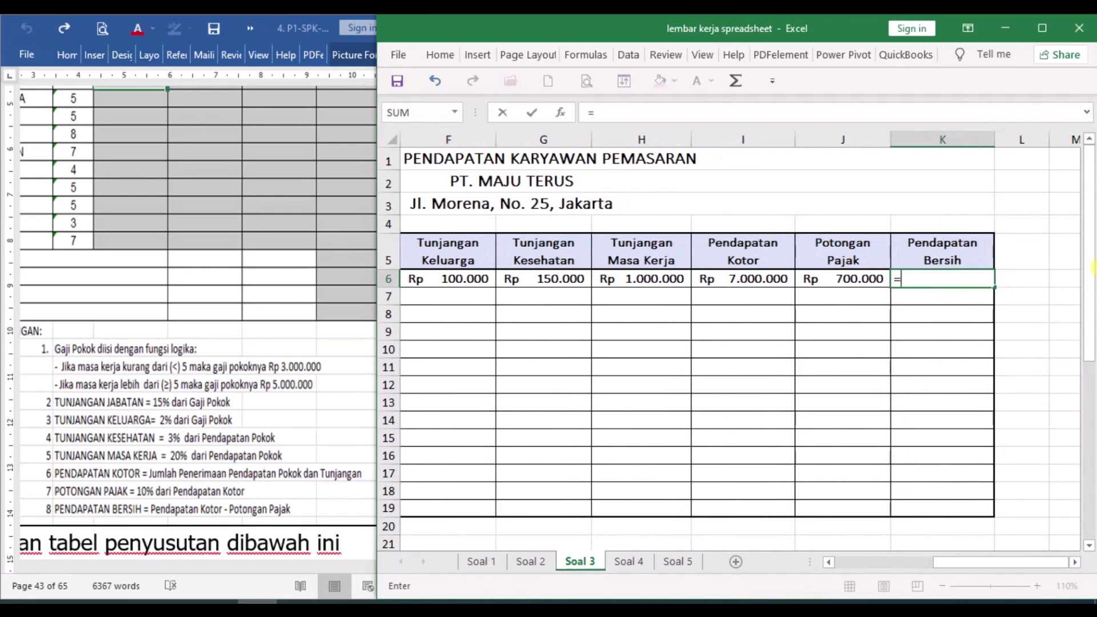
left_click(739, 278)
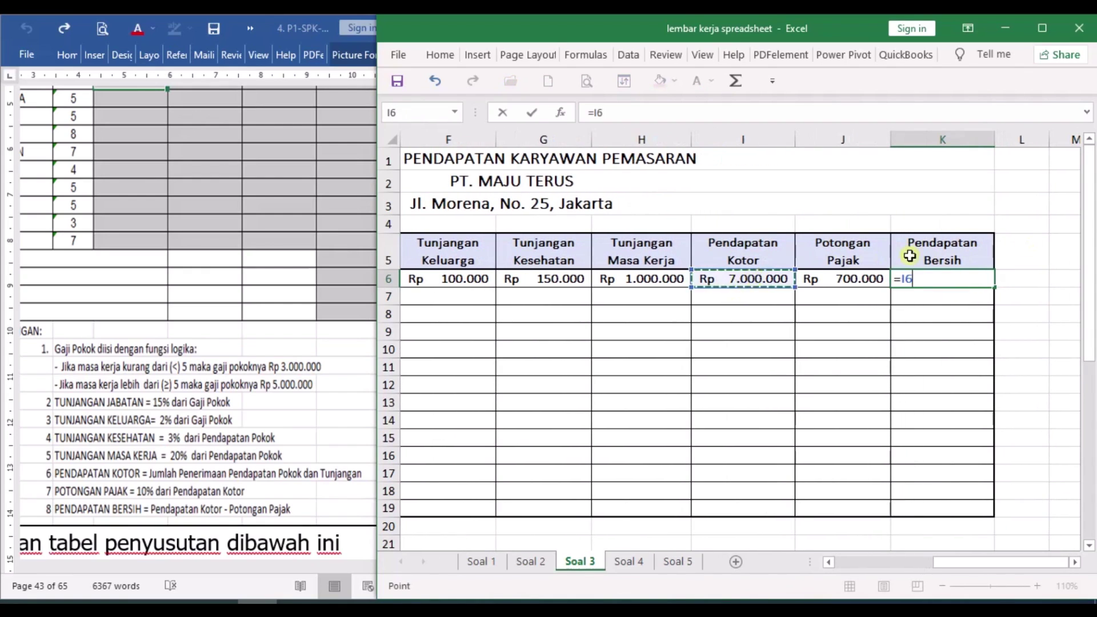
type("-")
left_click(863, 279)
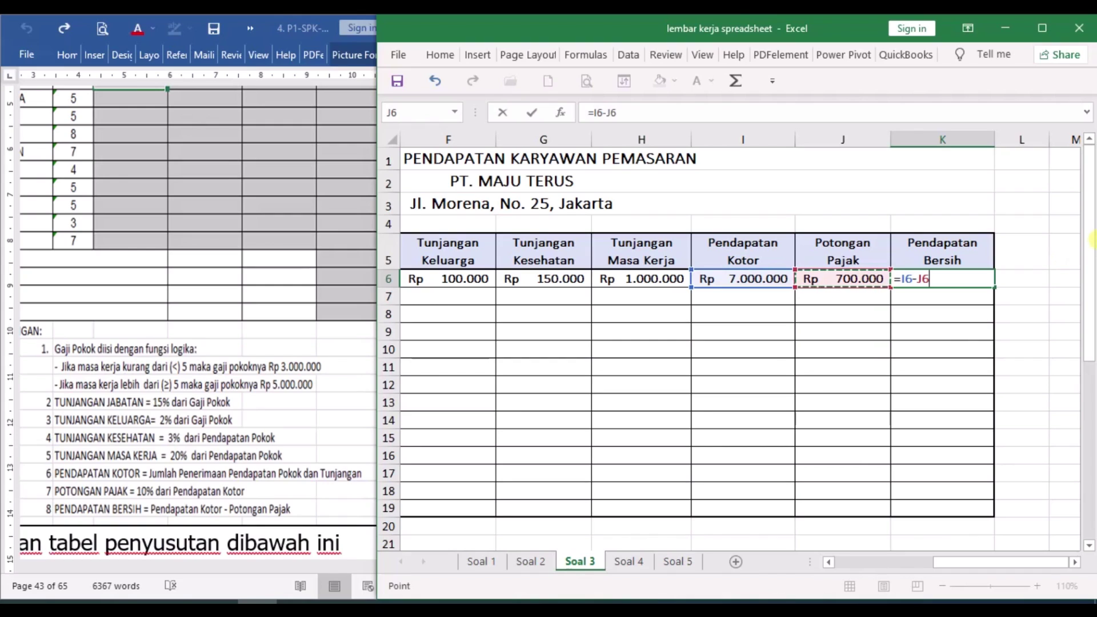
key("Return")
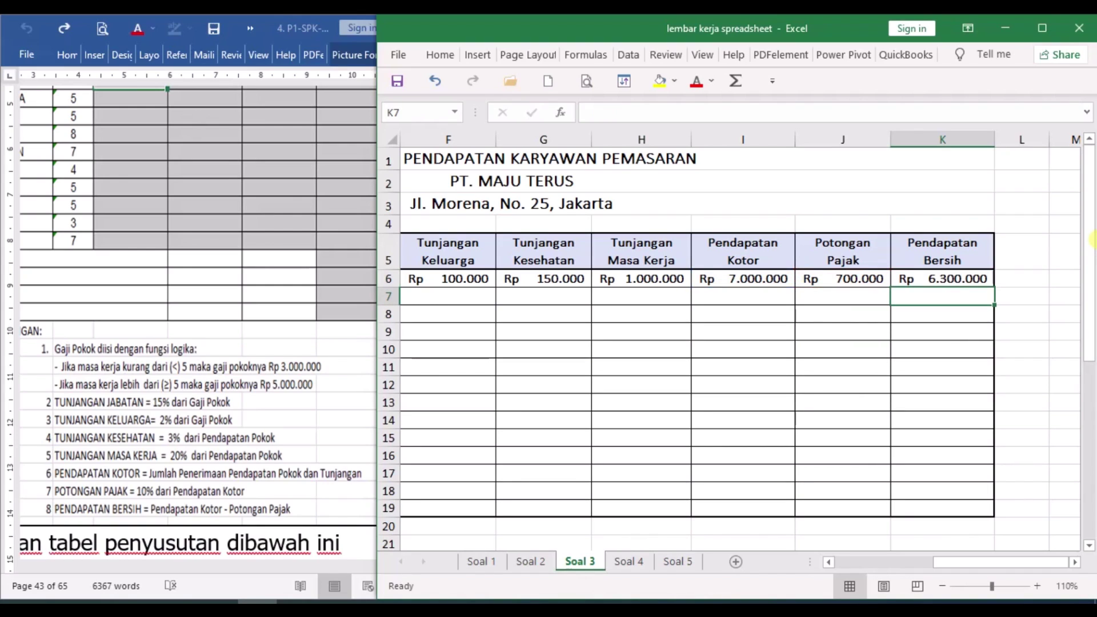
Step: Maximize the workbook window and fill the formulas in F6:K6 down to row 15
left_click(1036, 28)
left_click_drag(885, 569, 764, 561)
left_click_drag(422, 276, 906, 277)
left_click_drag(990, 289, 985, 444)
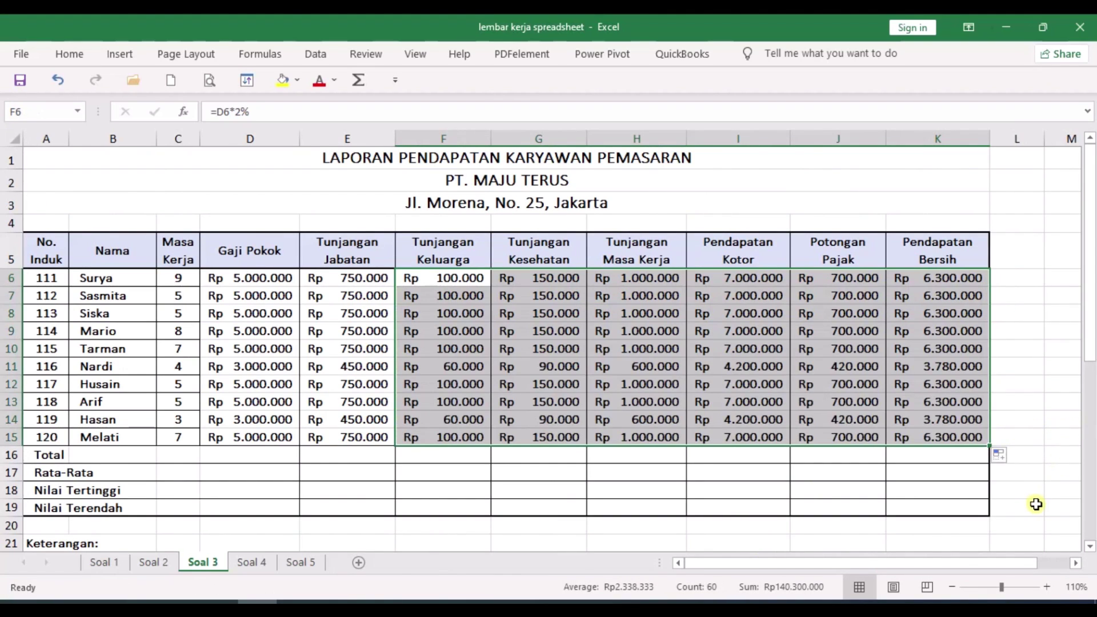
left_click(1036, 505)
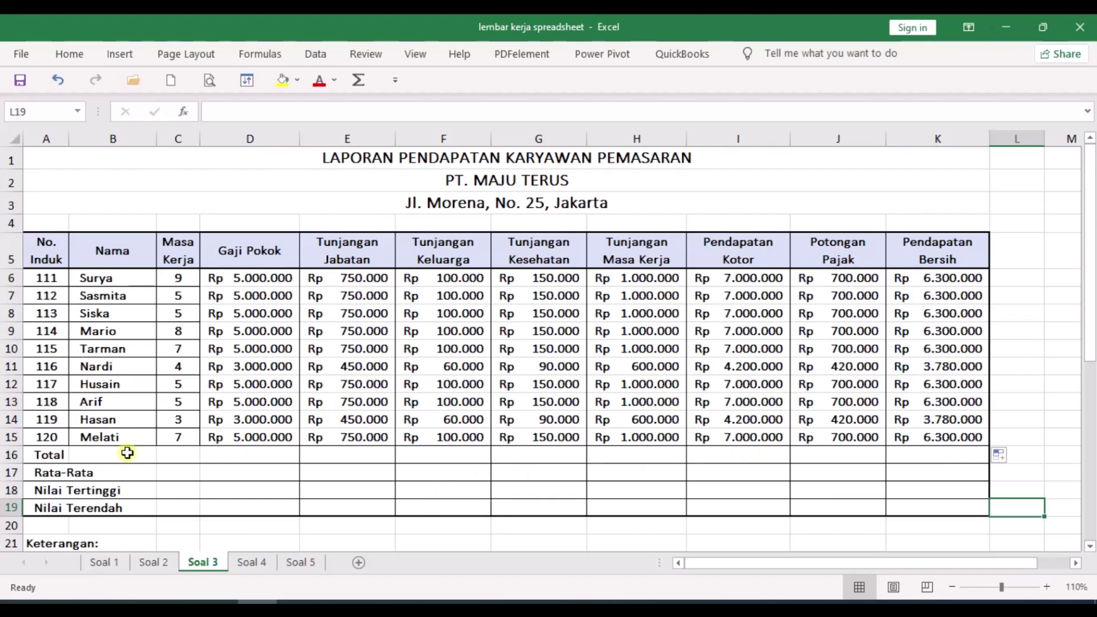
Step: Calculate the Gaji Pokok total in D16 with =SUM(D6:D15)
left_click(297, 453)
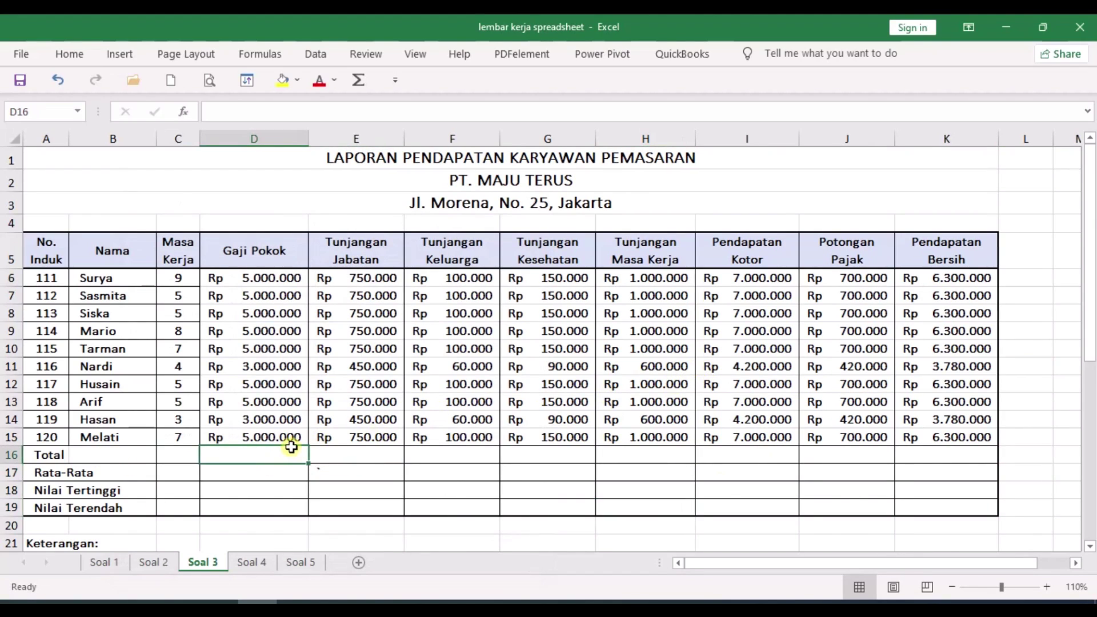
type("=S")
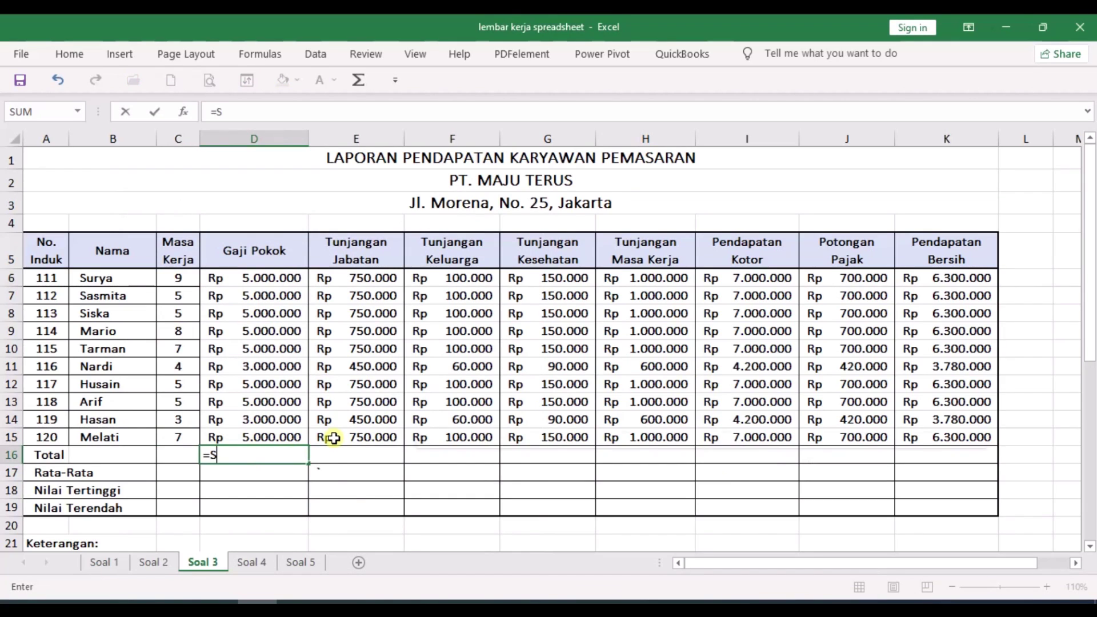
type("UM(")
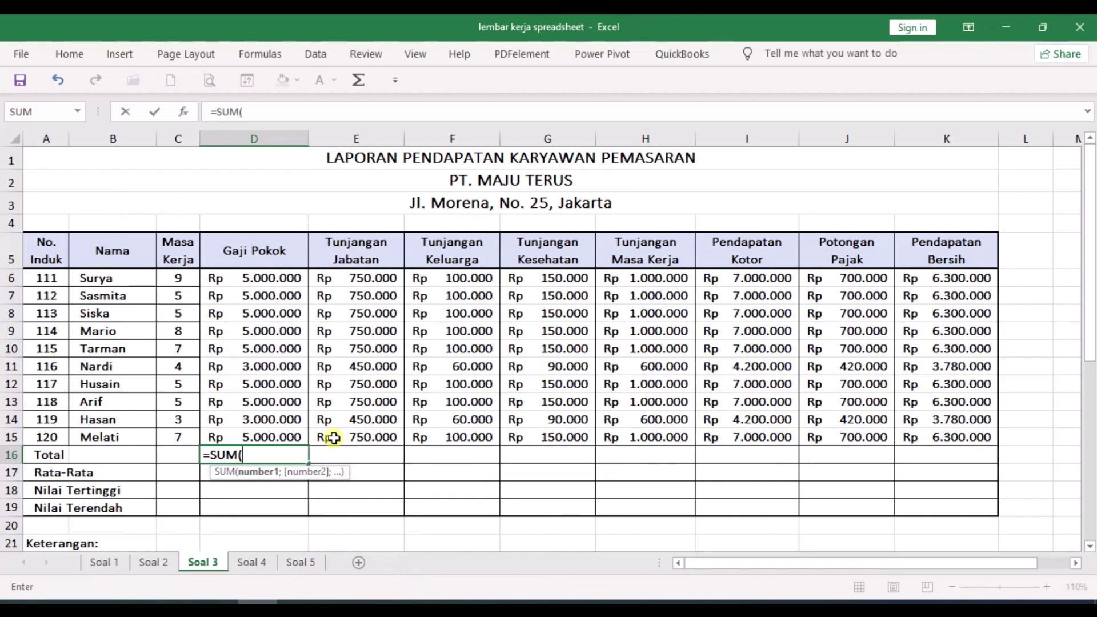
left_click(297, 277)
left_click_drag(297, 277, 288, 437)
type(")")
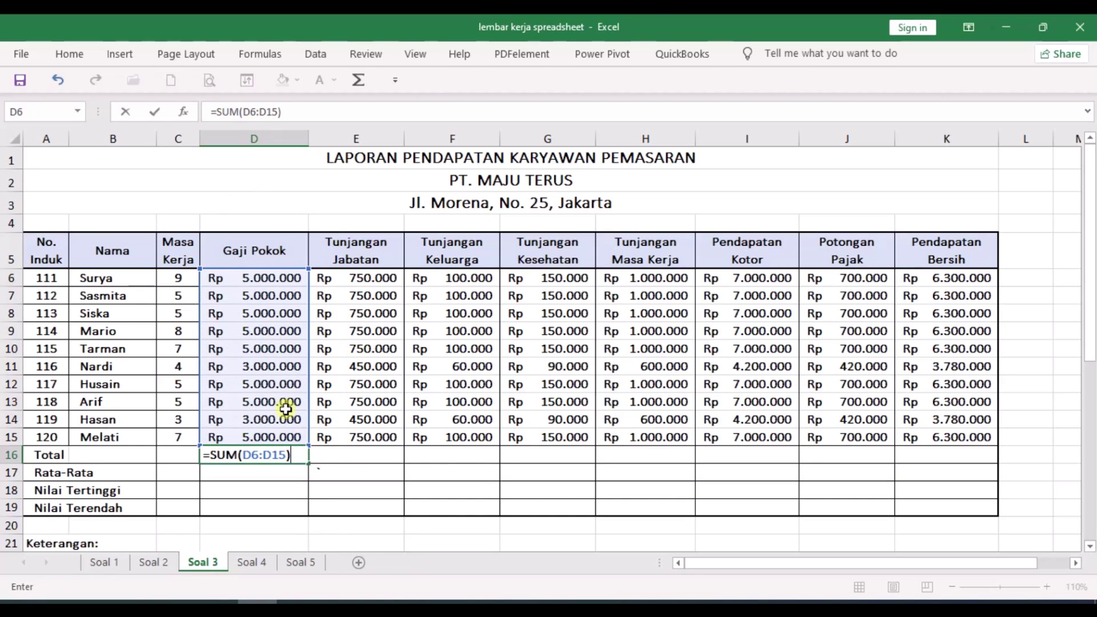
key("Return")
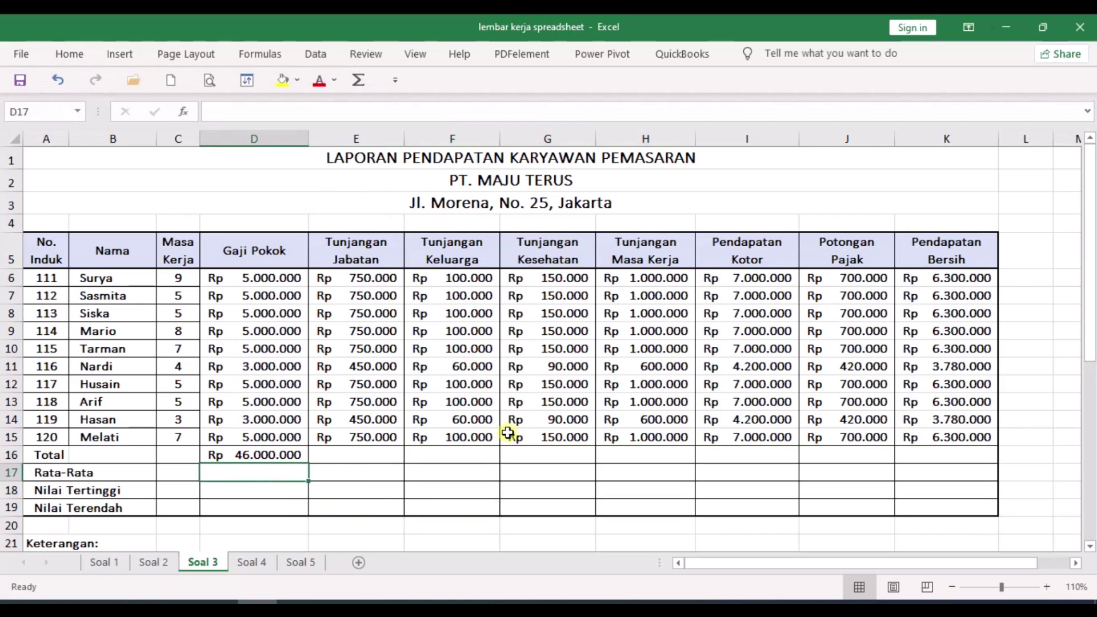
Step: Calculate the Gaji Pokok average (Rata-Rata) in D17 with =AVERAGE(D6:D15)
type("=A")
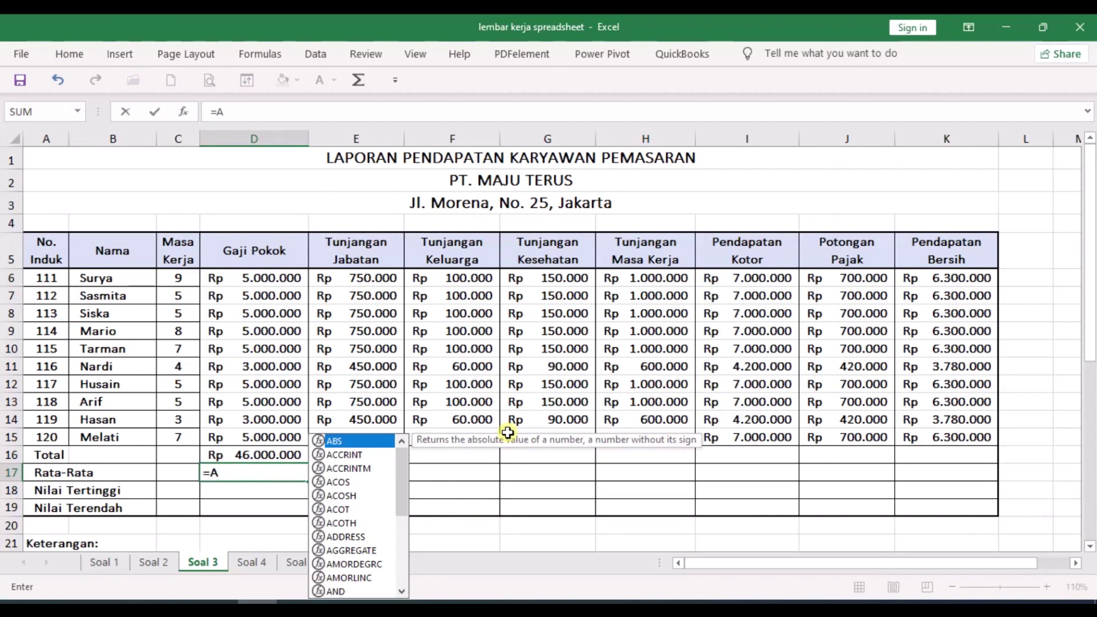
type("VERAGE")
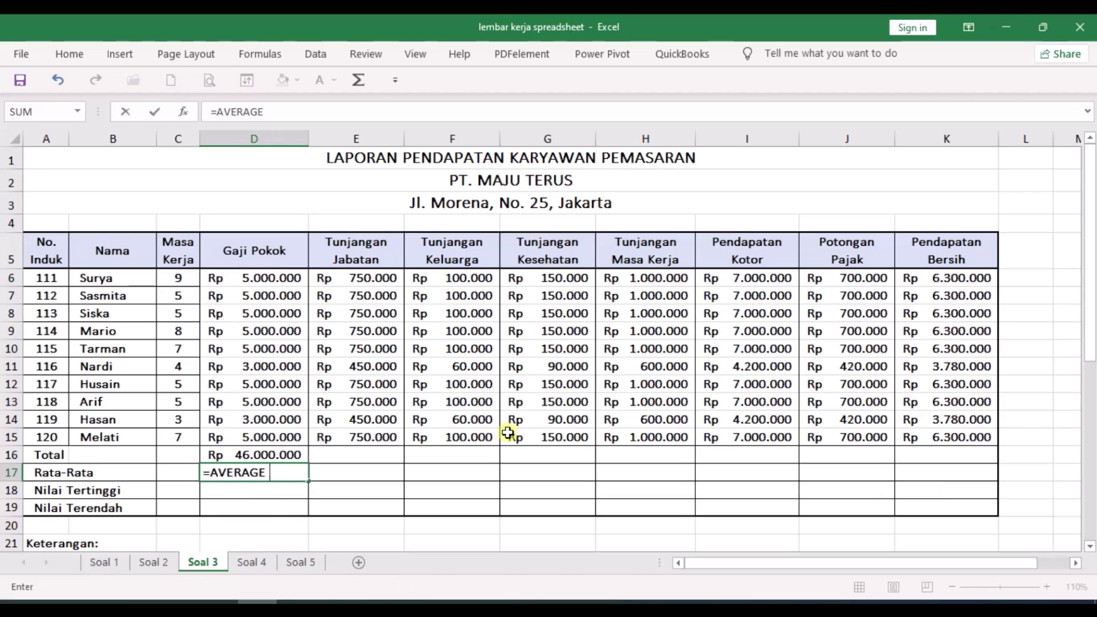
key("BackSpace")
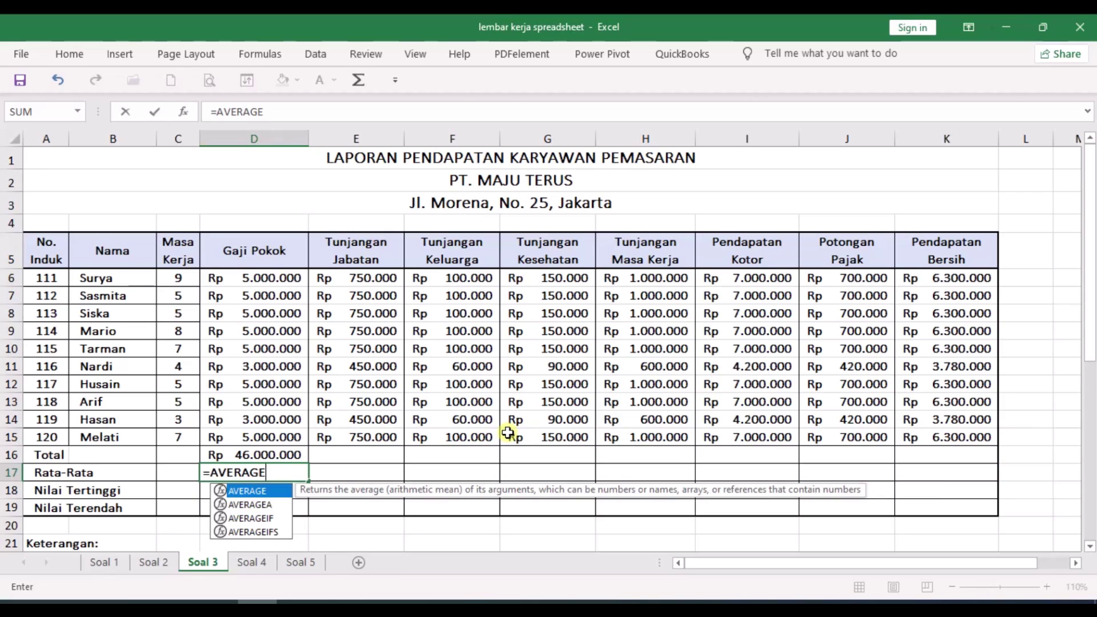
type("(")
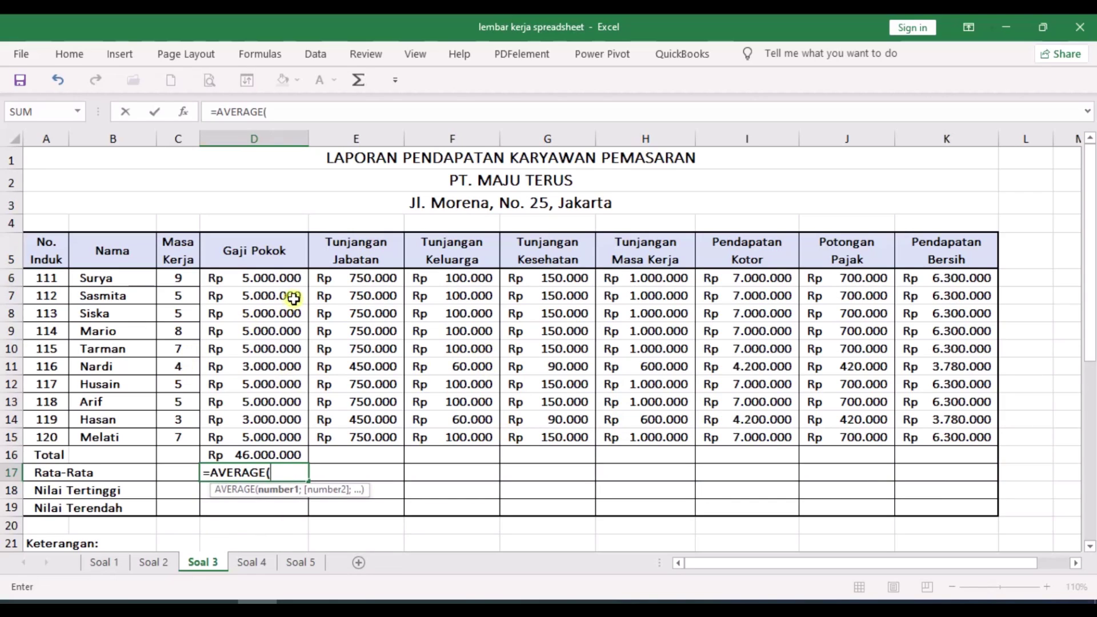
left_click(290, 278)
left_click_drag(290, 278, 283, 431)
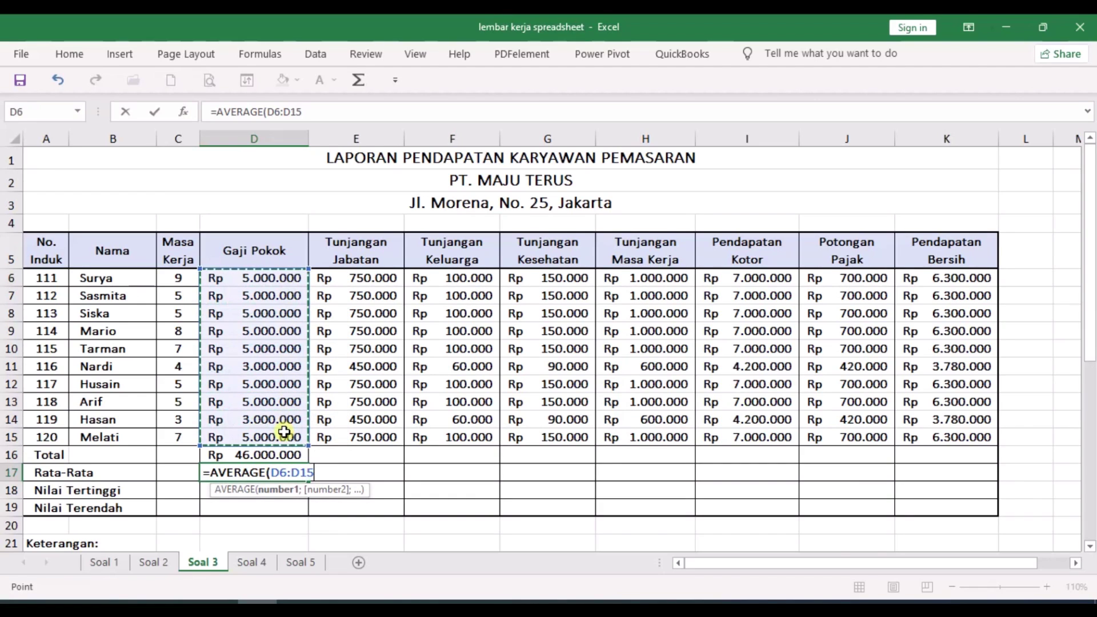
type(")")
key("Return")
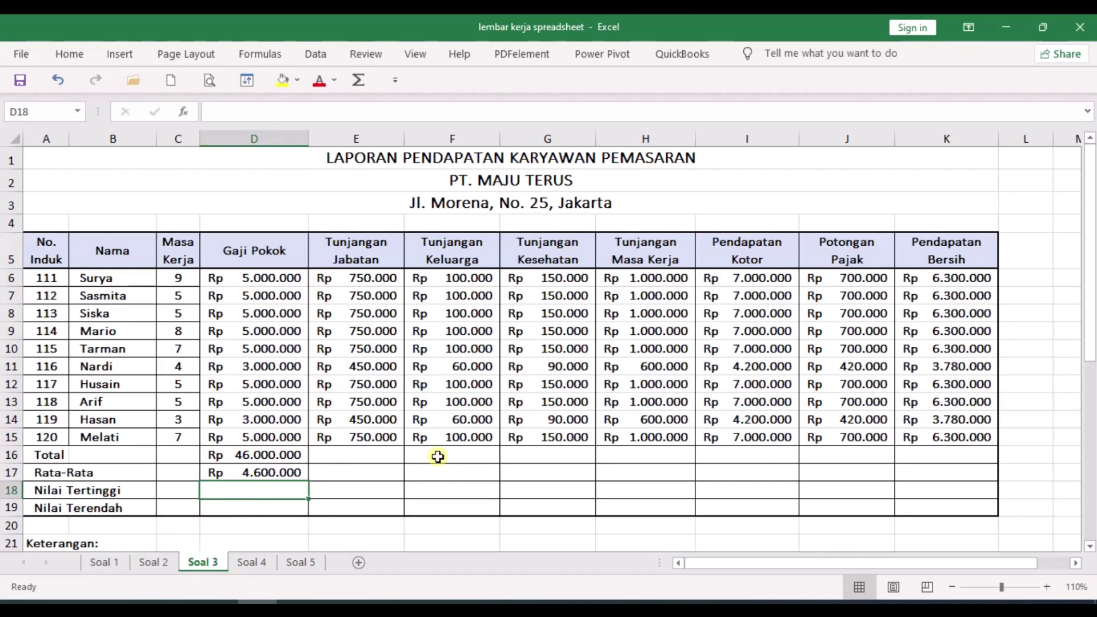
Step: Calculate the highest Gaji Pokok (Nilai Tertinggi) in D18 with =MAX(D6:D15)
type("=MAX")
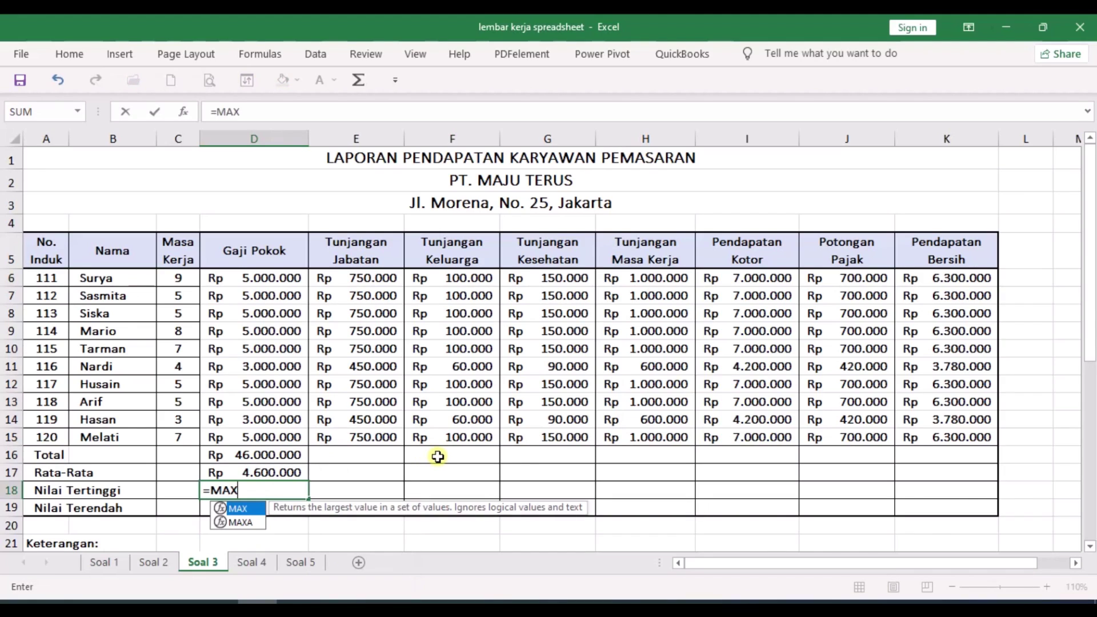
type("(")
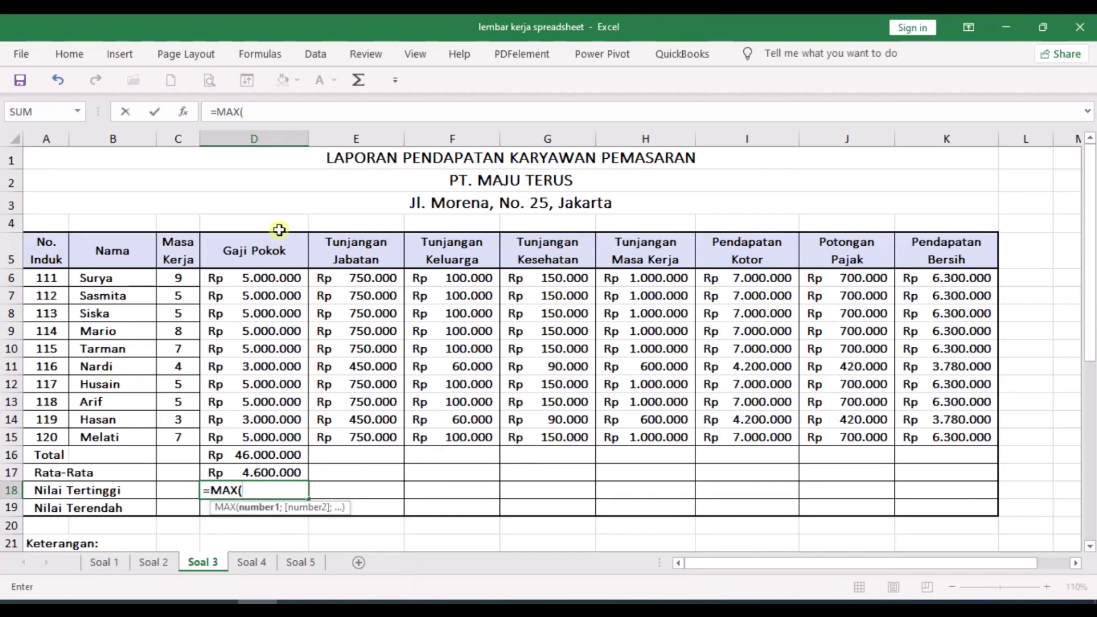
left_click(295, 277)
left_click_drag(295, 278, 280, 434)
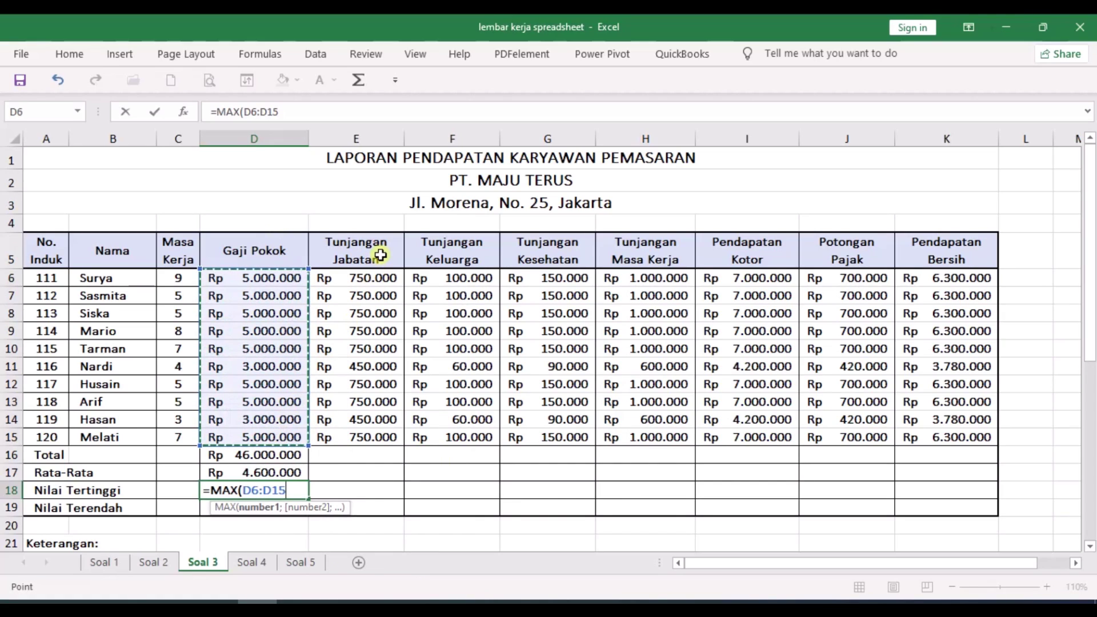
type(")")
key("Return")
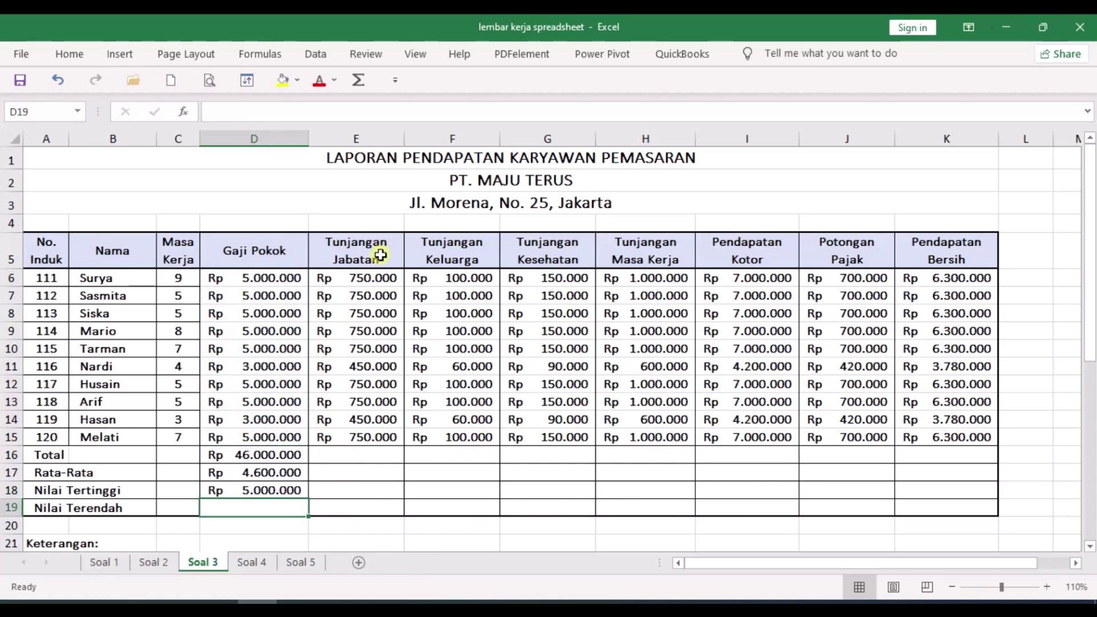
Step: Calculate the lowest Gaji Pokok (Nilai Terendah) in D19 with =MIN(D6:D15)
double_click(288, 507)
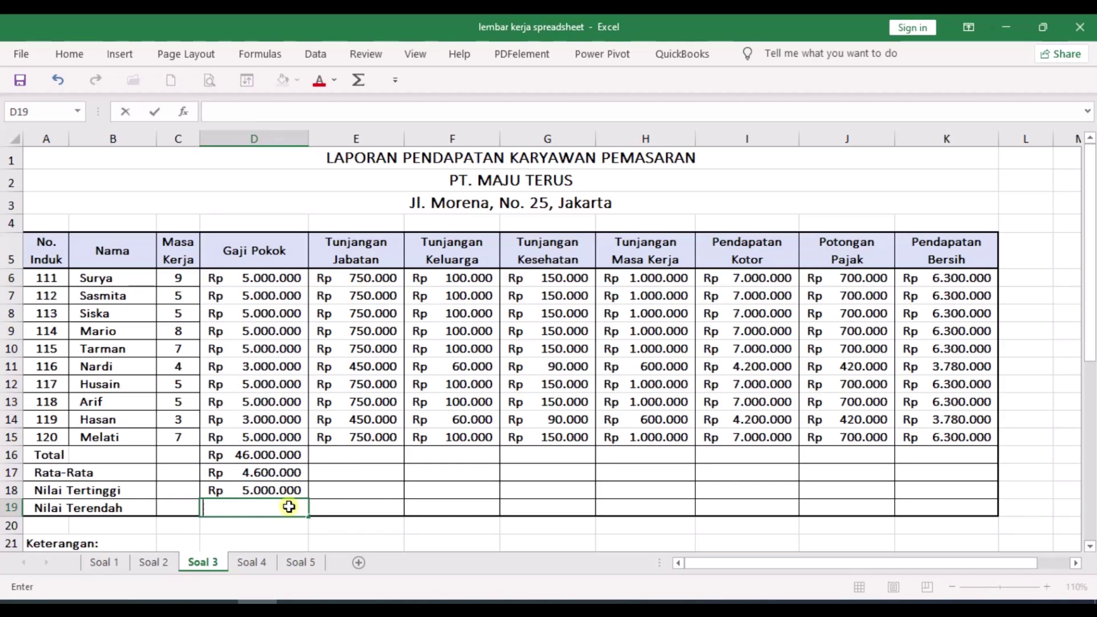
type("=M")
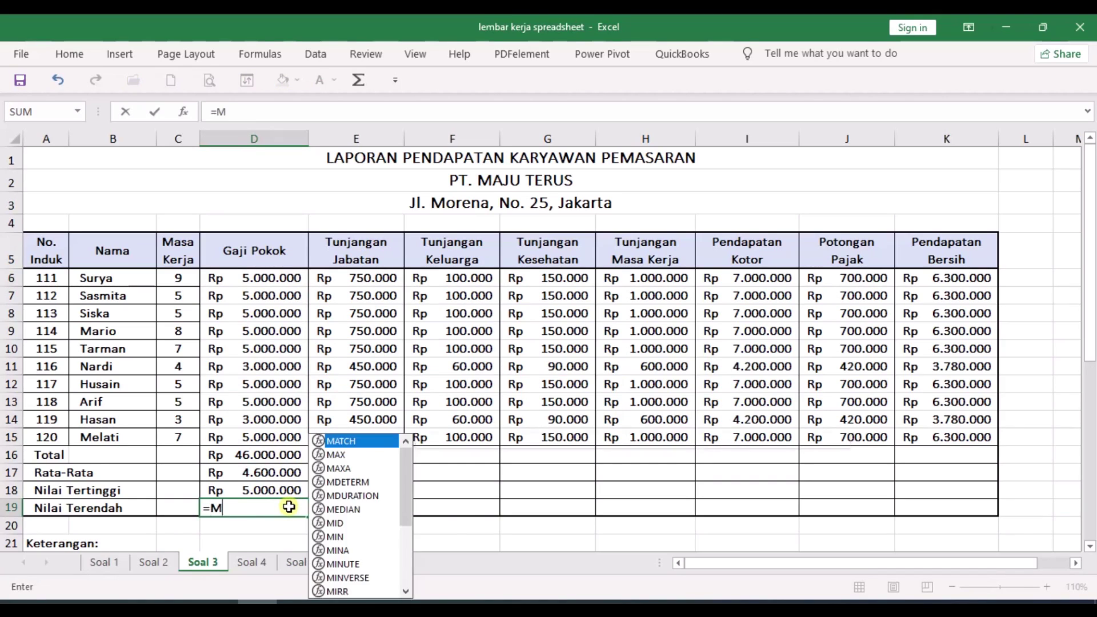
type("IN(")
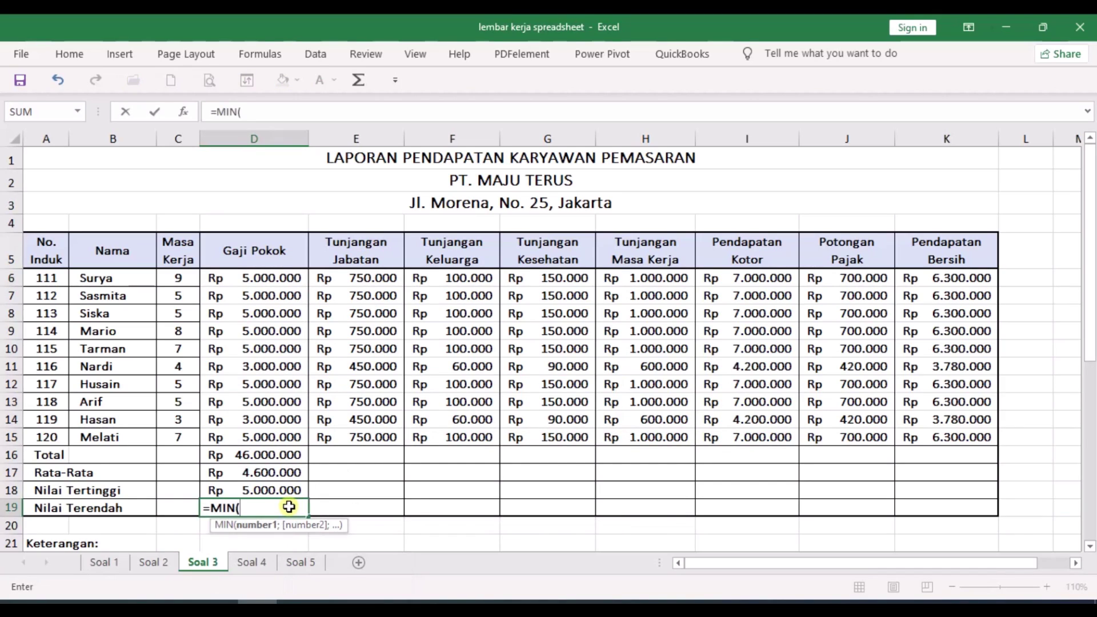
left_click(293, 279)
left_click_drag(293, 279, 266, 437)
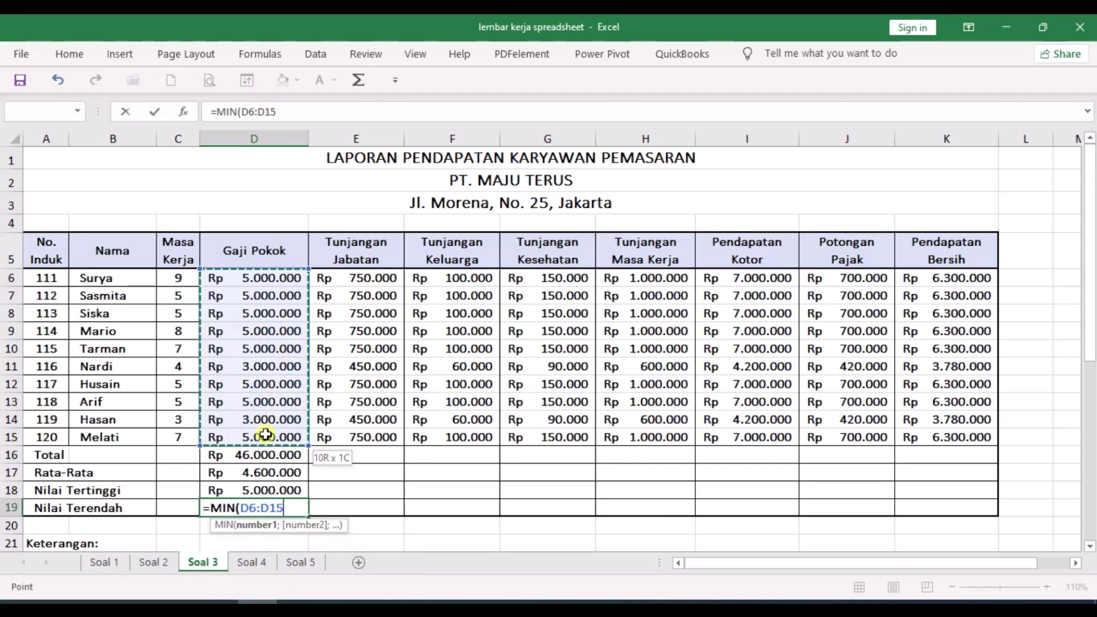
type(")")
key("Return")
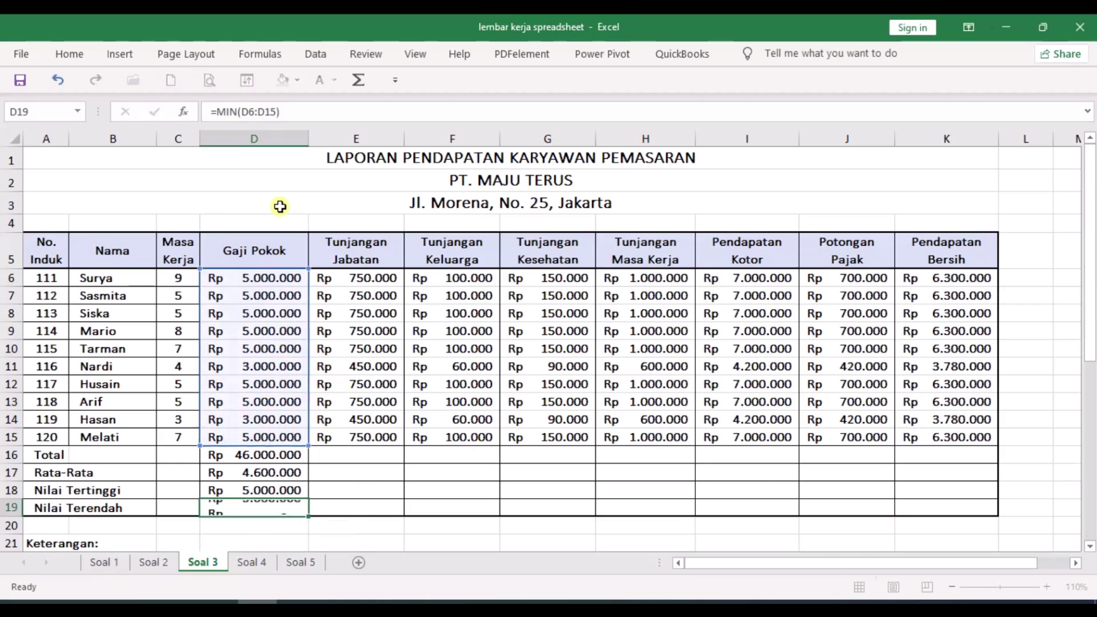
Step: Fill the four summary formulas in D16:D19 across to the Pendapatan Bersih column K
left_click(383, 532)
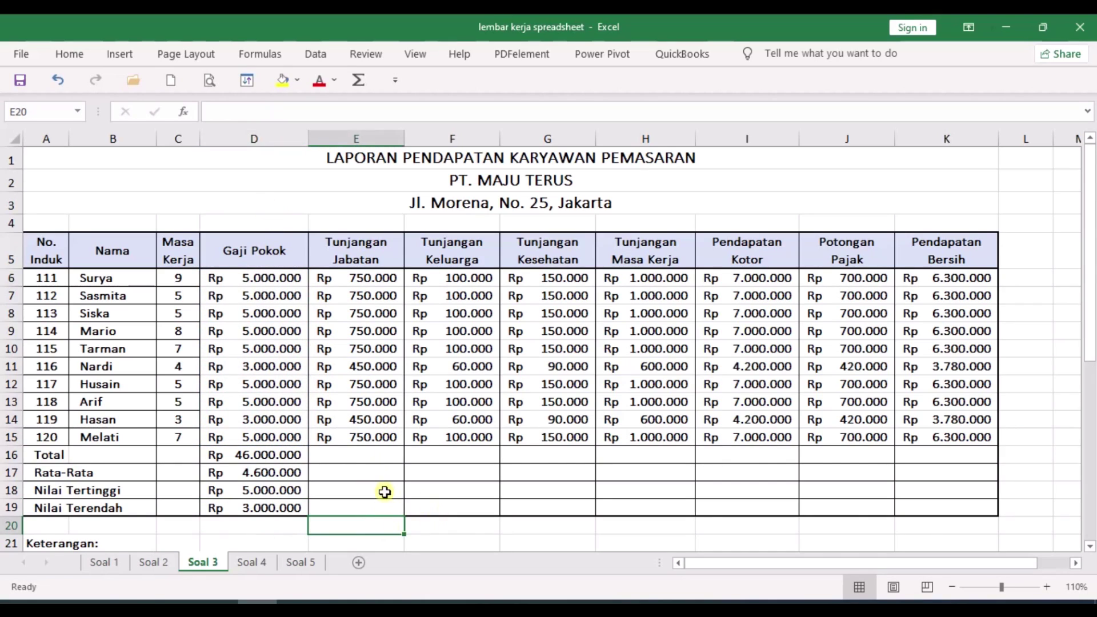
left_click_drag(296, 453, 994, 519)
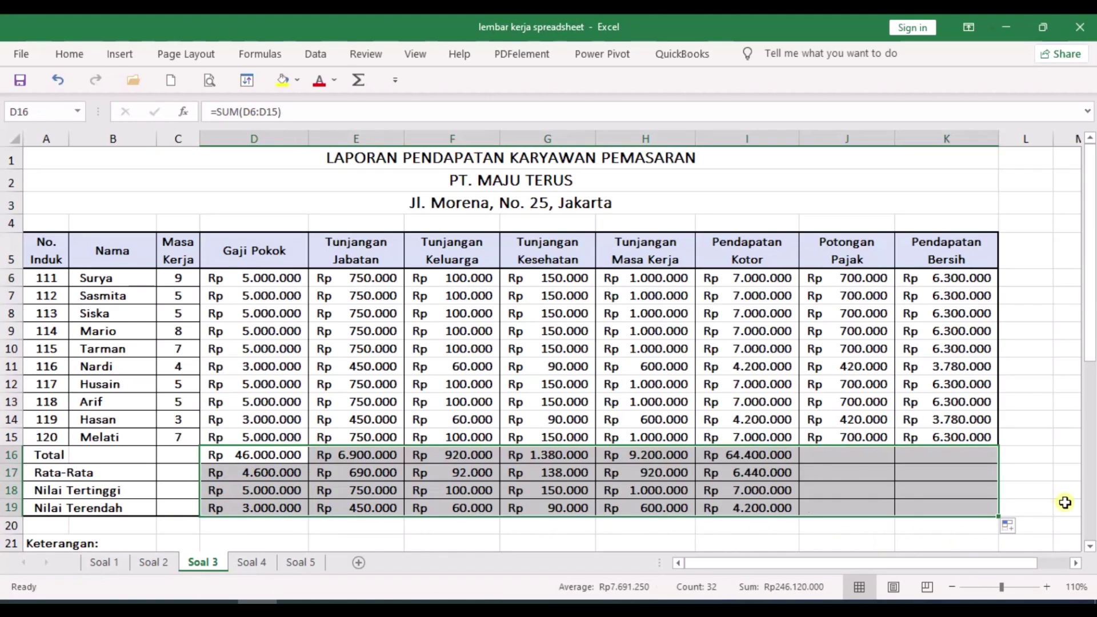
left_click(1028, 437)
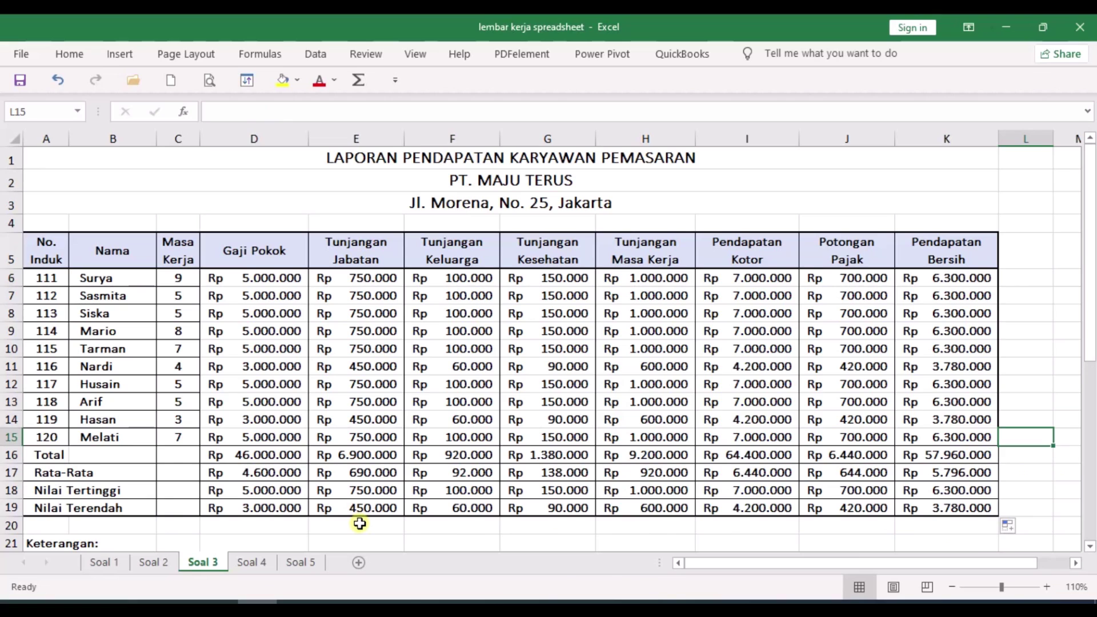
Step: Apply a medium solid border line to the right edge of the amounts range D6:K19
left_click_drag(254, 278, 895, 502)
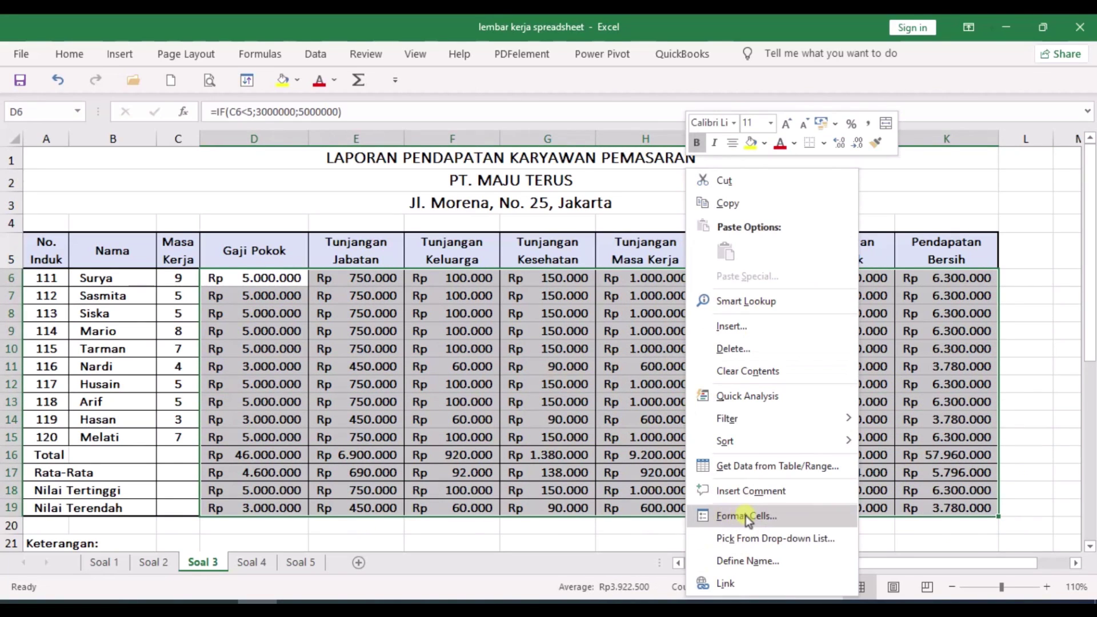
left_click(745, 515)
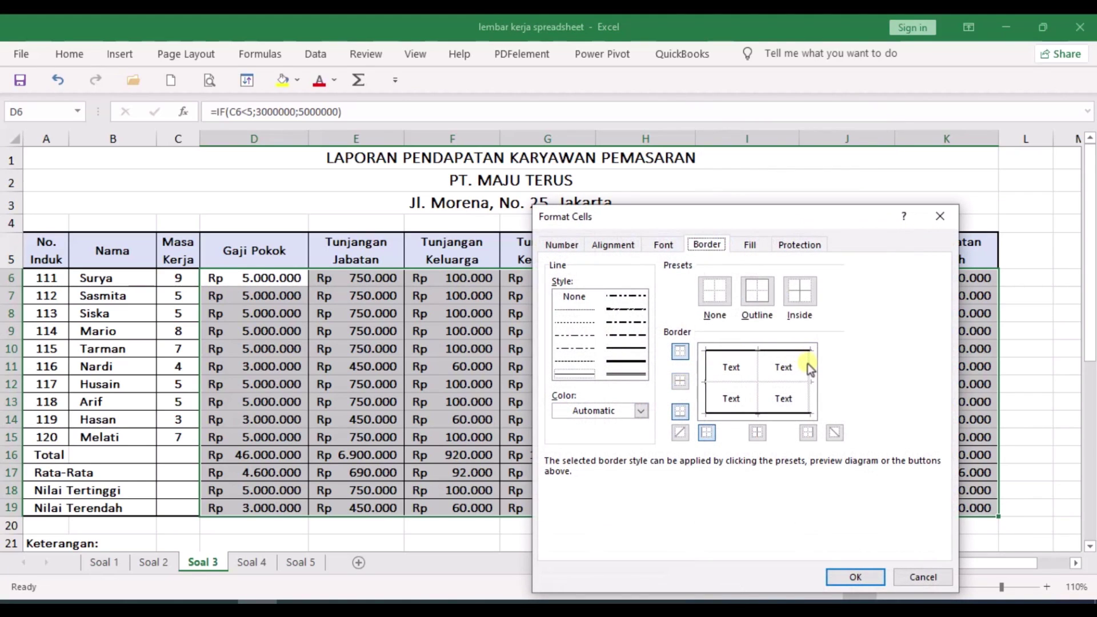
left_click(725, 386)
left_click(626, 348)
left_click(810, 376)
left_click(858, 575)
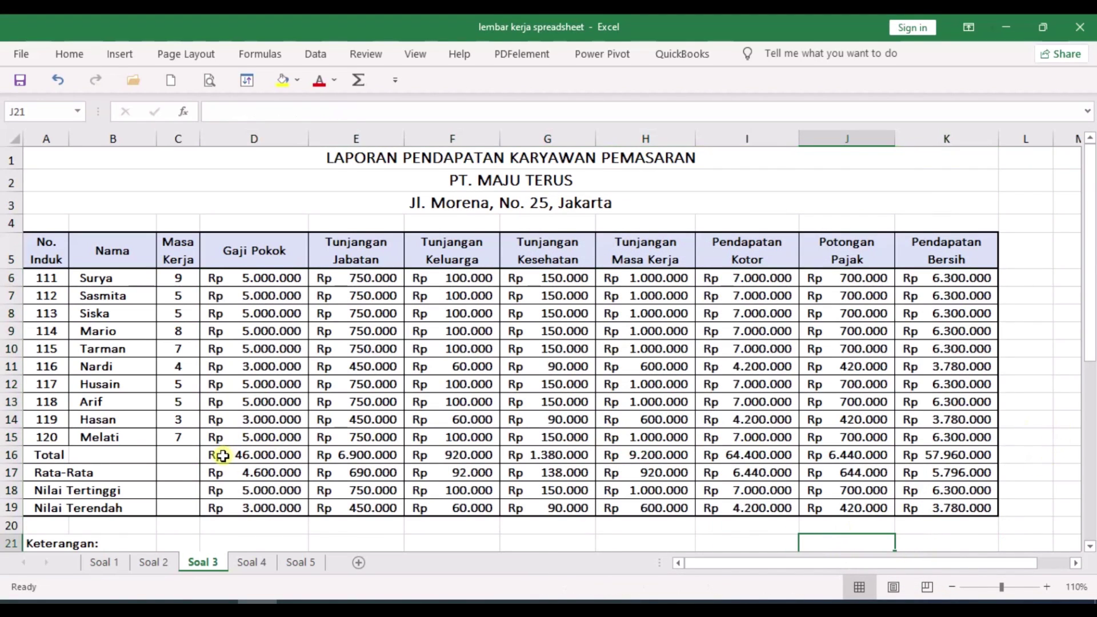
Step: Apply a medium solid border line to the top edge of the summary rows D16:K19
left_click_drag(221, 456, 958, 503)
right_click(957, 503)
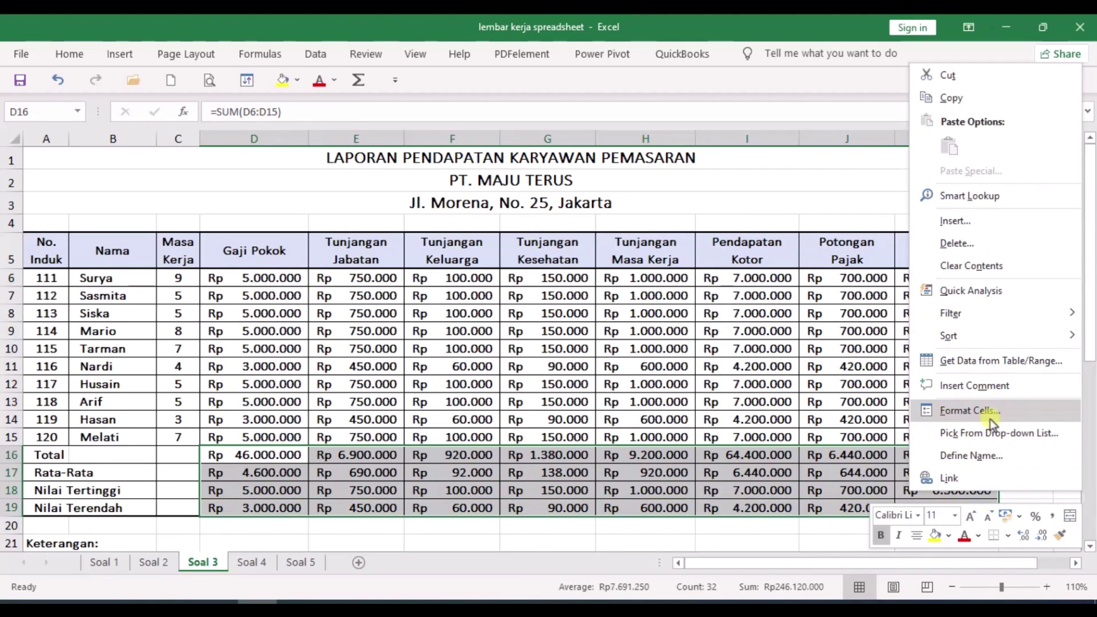
left_click(955, 401)
left_click(773, 347)
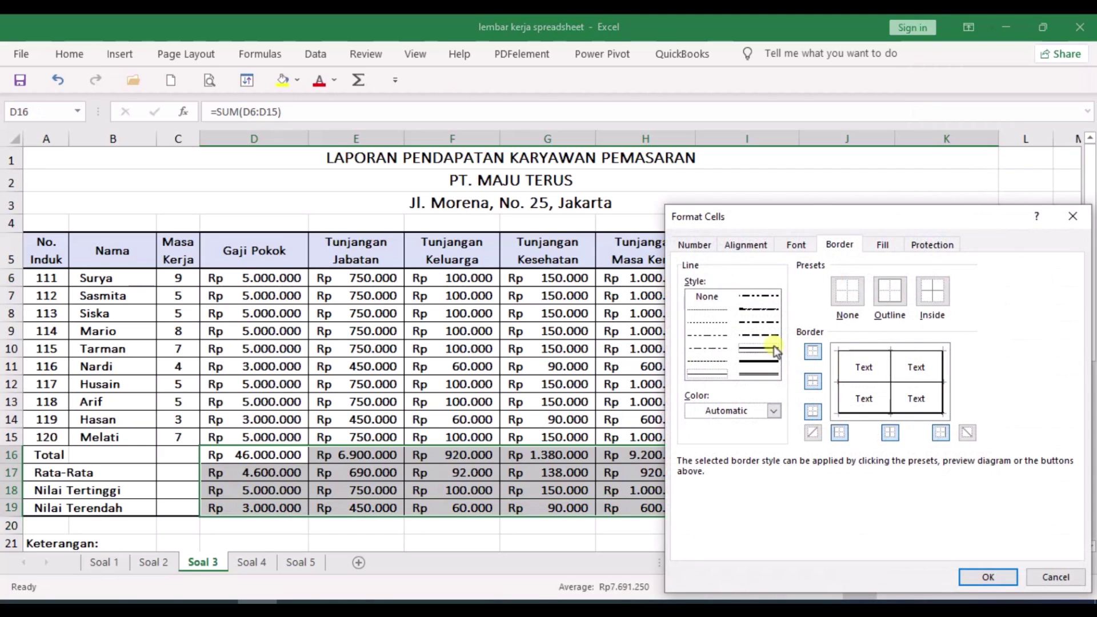
left_click(884, 350)
left_click(989, 577)
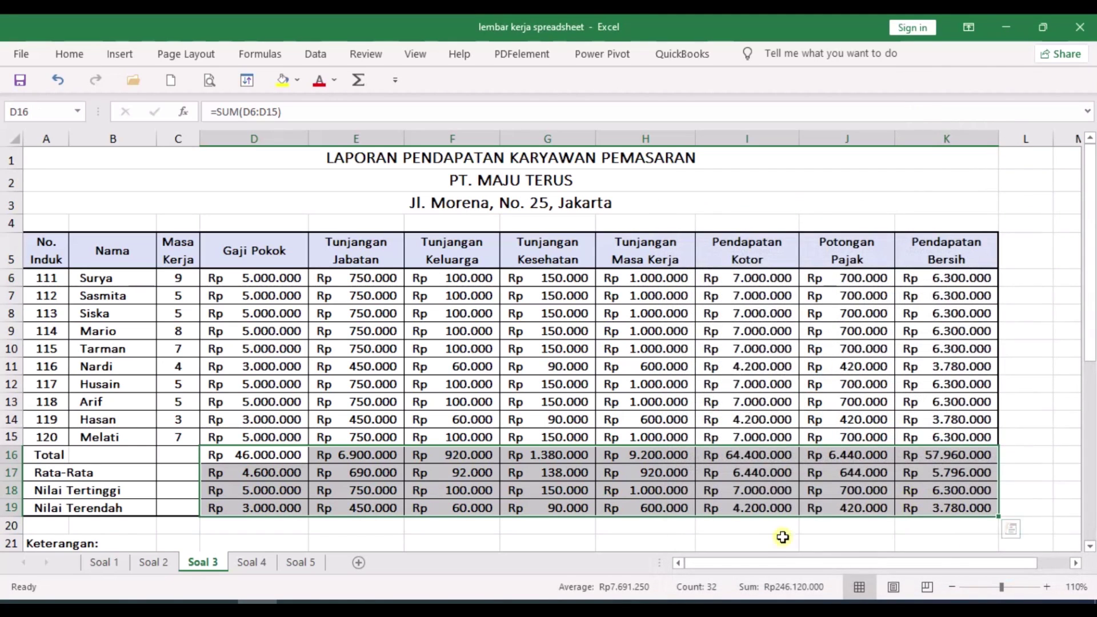
left_click(791, 540)
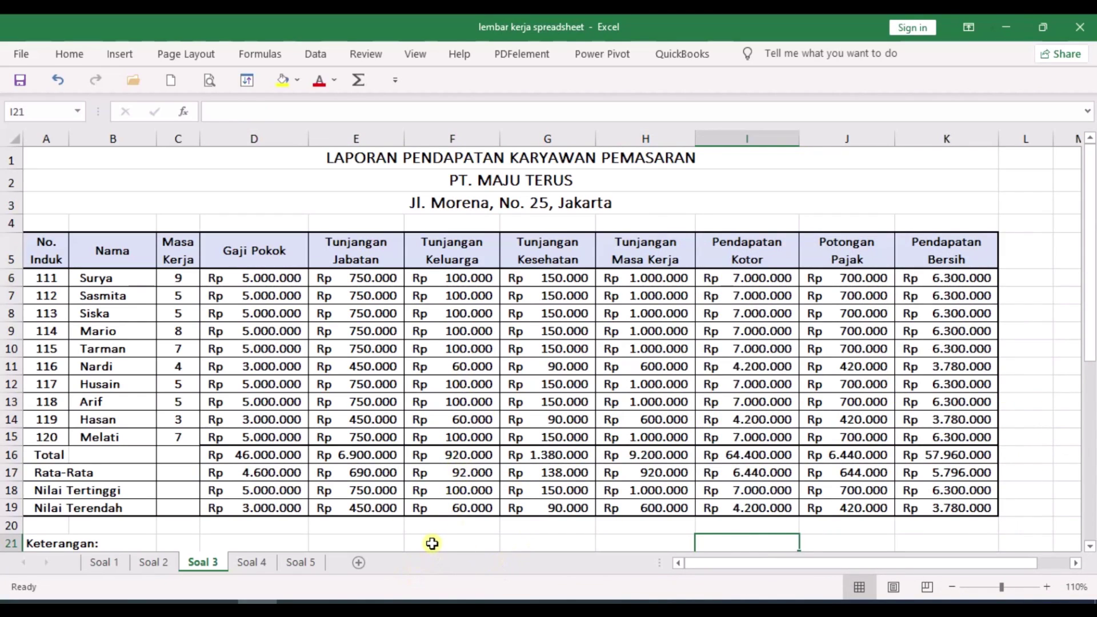
Step: On the Soal 4 sheet, calculate the year 1 Penyusutan in B10 with =SLN($C$5;$C$7;$C$6)
key("ctrl+Page_Down")
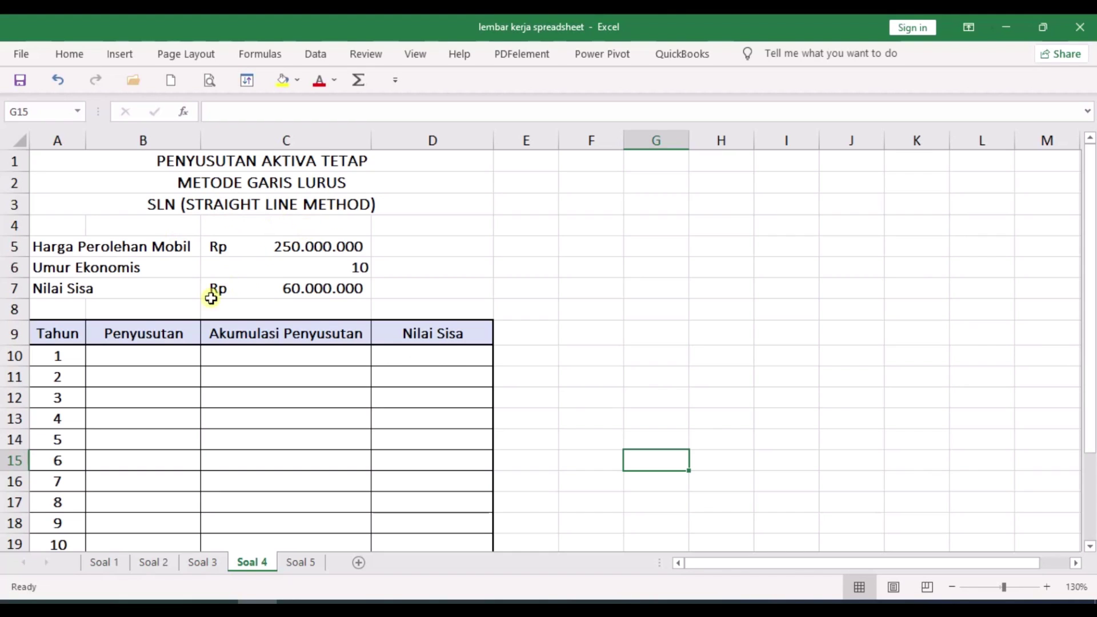
left_click(169, 356)
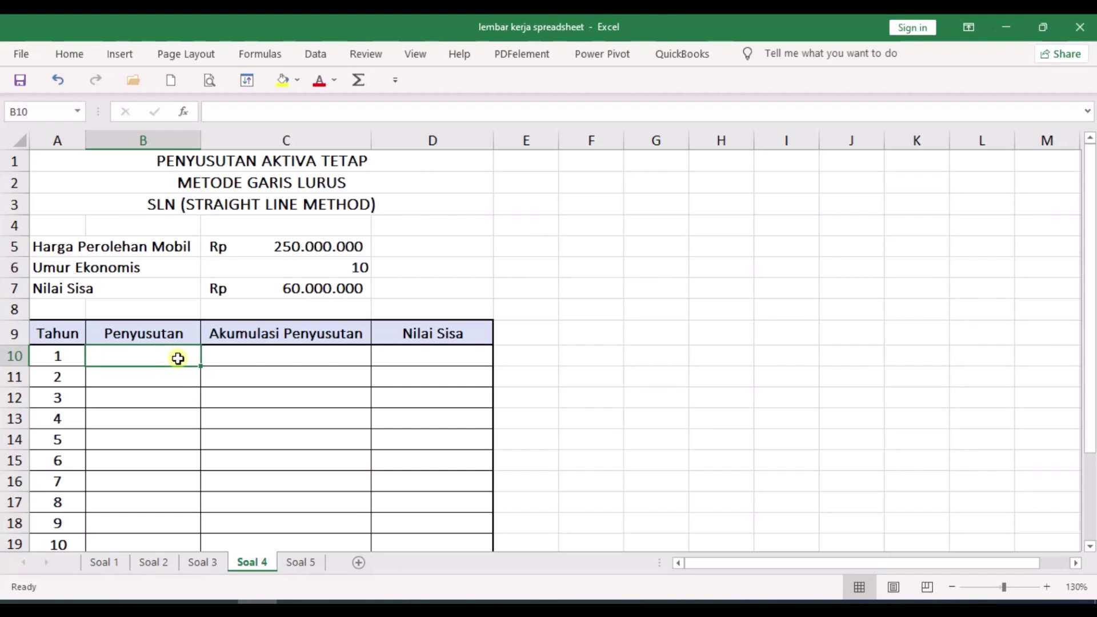
type("=SLN")
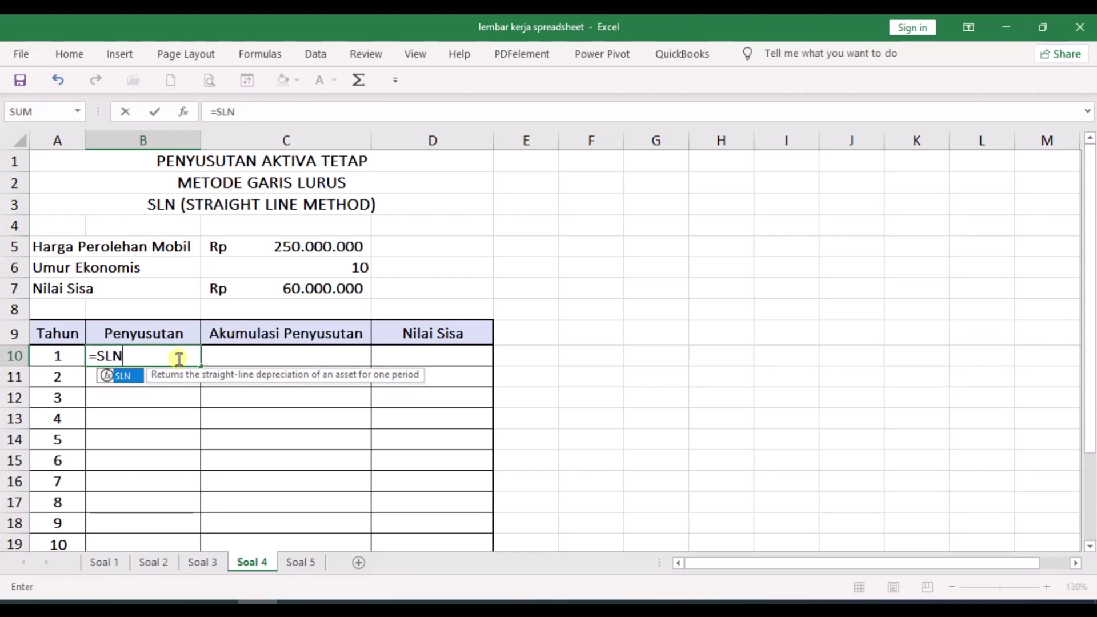
type("(")
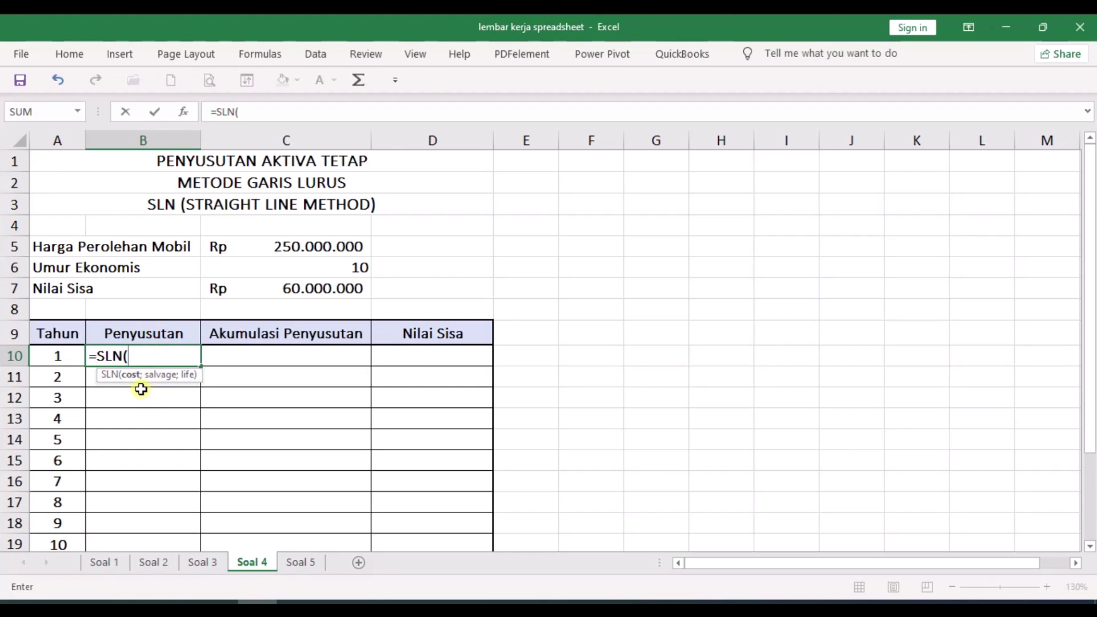
left_click(360, 246)
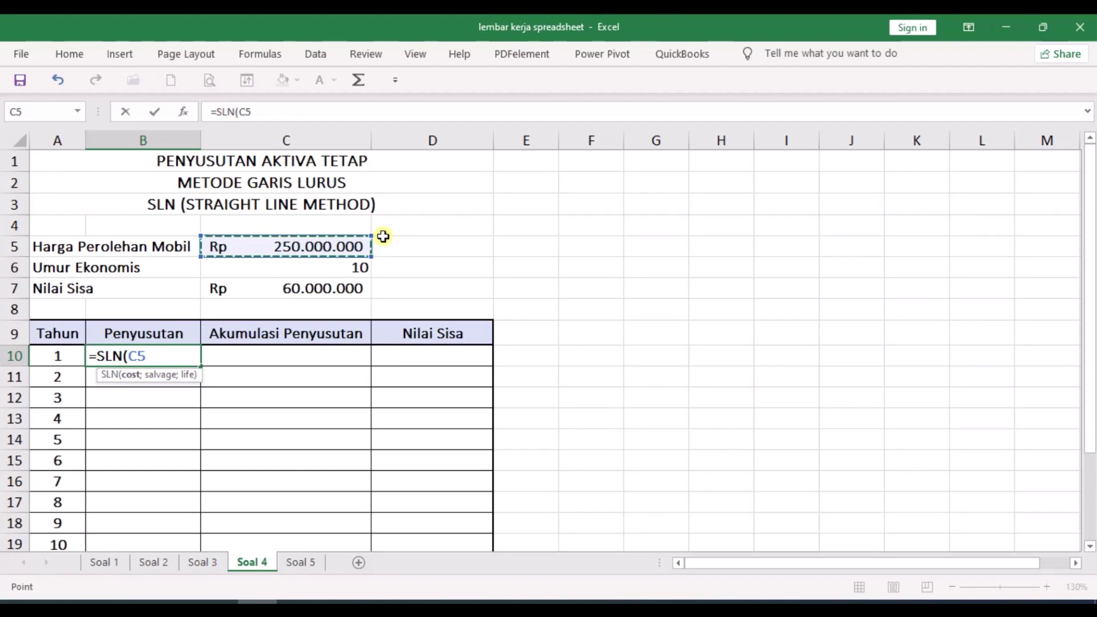
key("F4")
type(";")
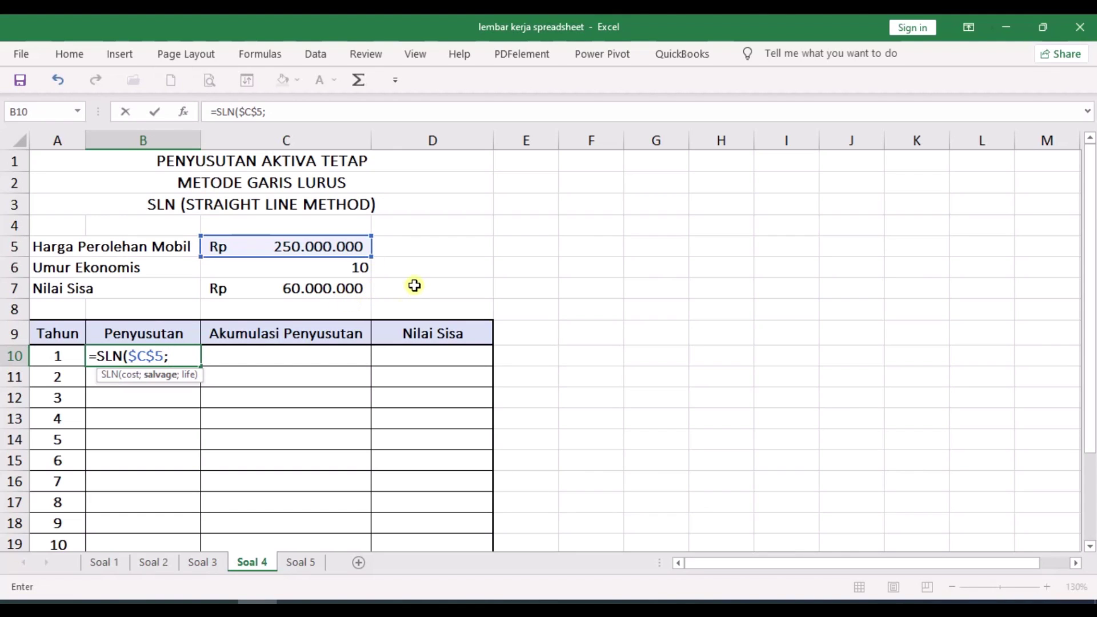
left_click(360, 288)
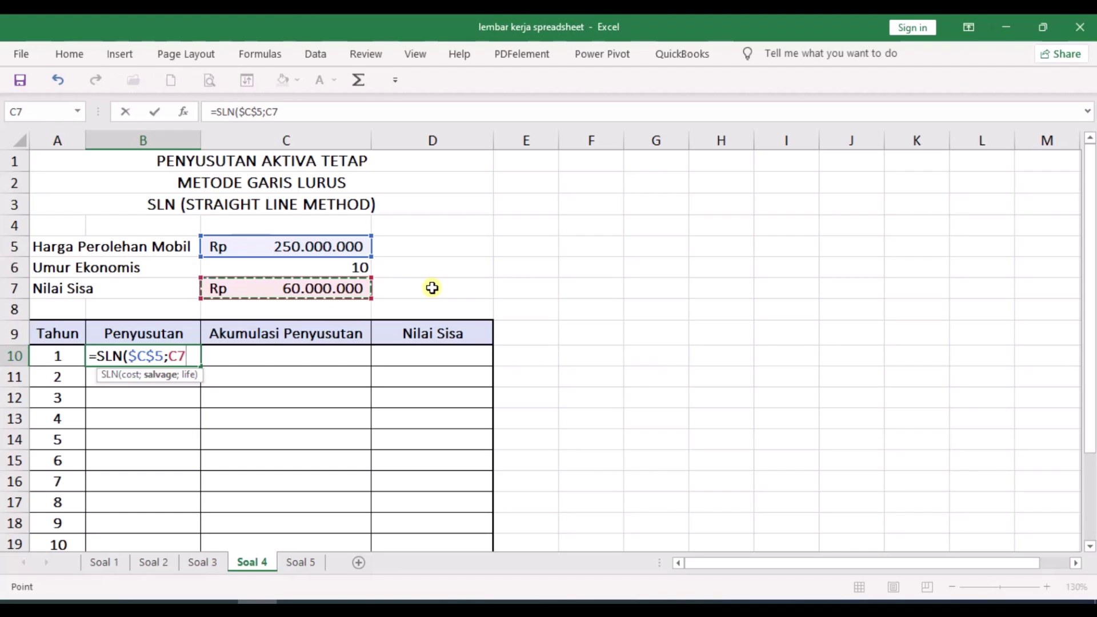
key("F4")
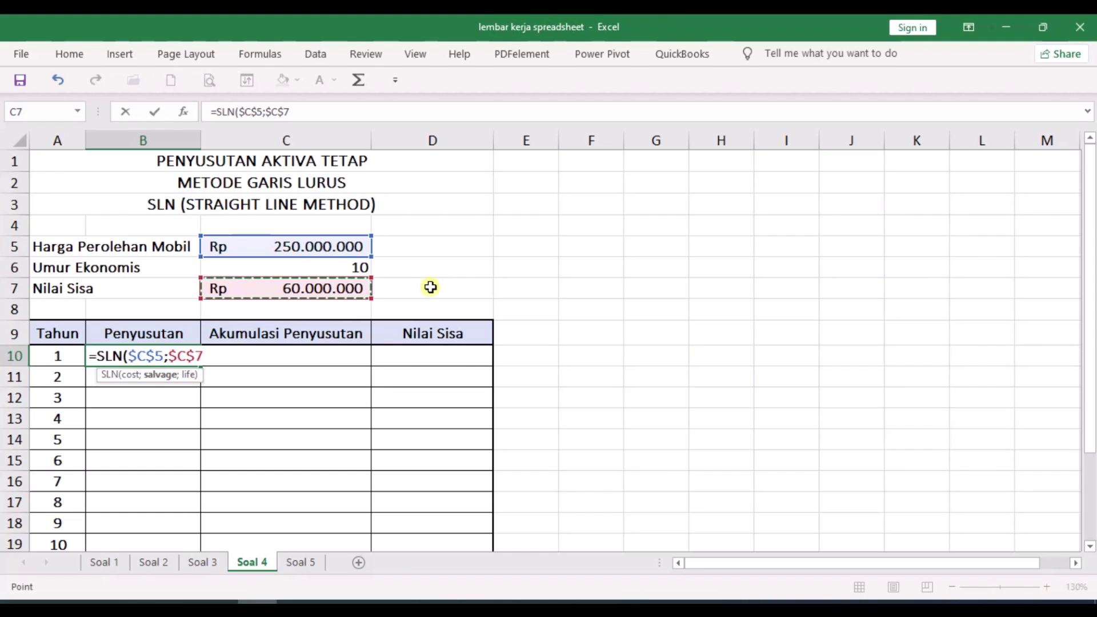
type(";")
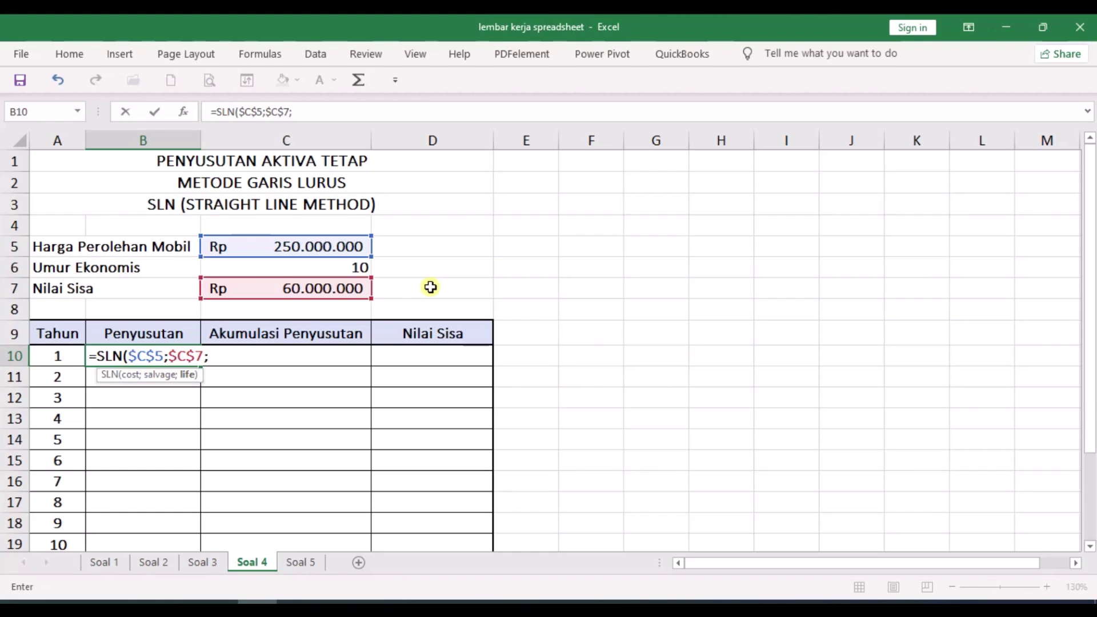
left_click(351, 267)
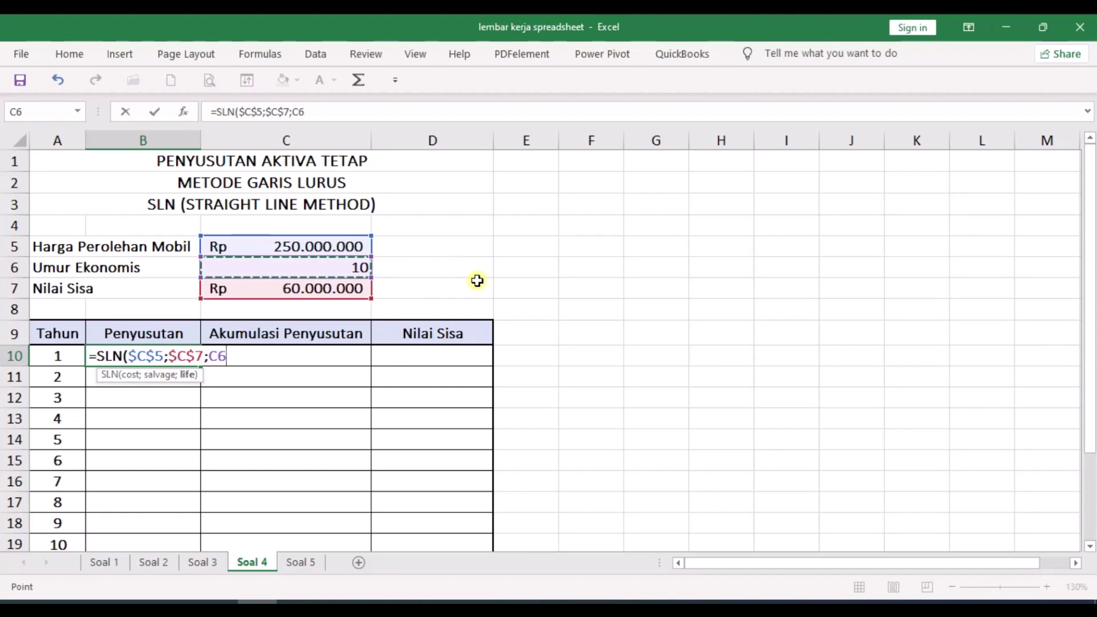
key("F4")
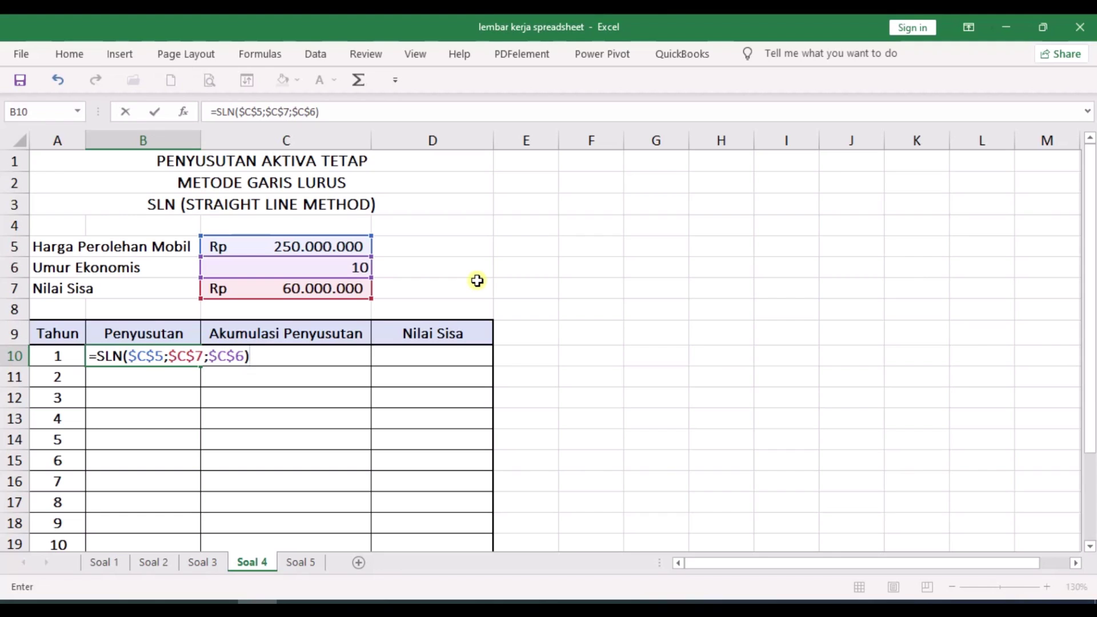
key("Return")
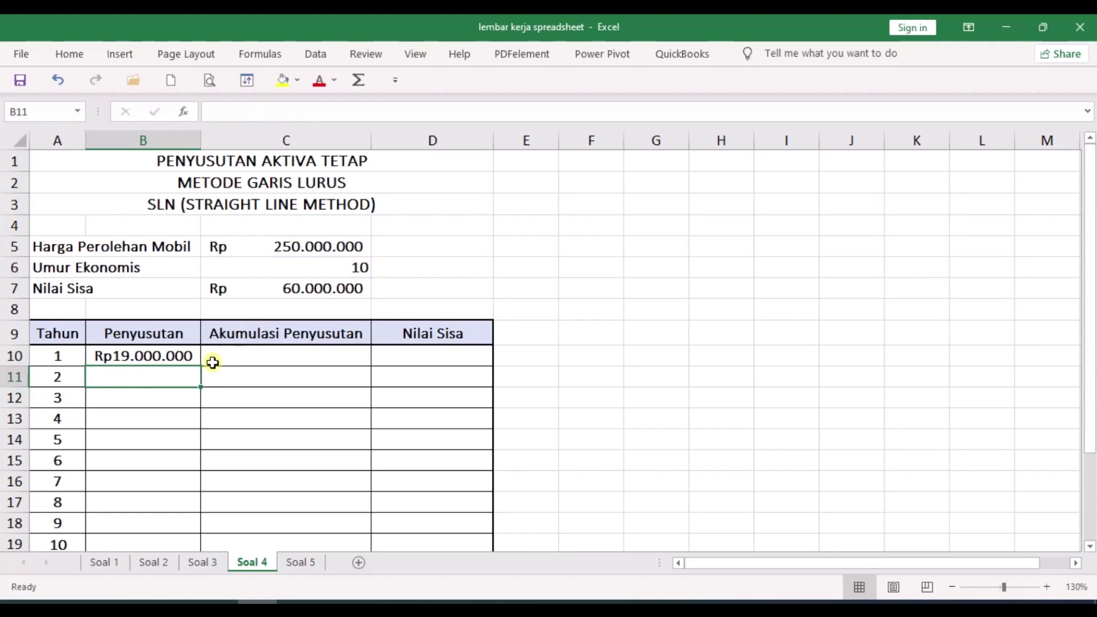
Step: Fill the Penyusutan formula from B10 down to B19 for all ten years
left_click(185, 358)
left_click_drag(197, 364, 181, 543)
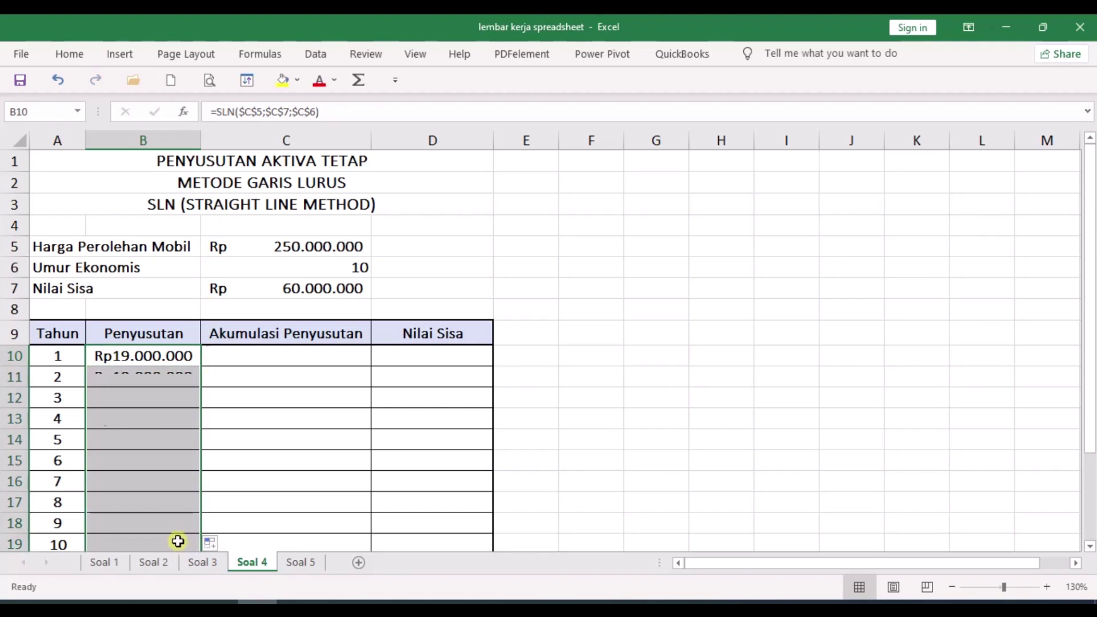
scroll(303, 426, "down", 1)
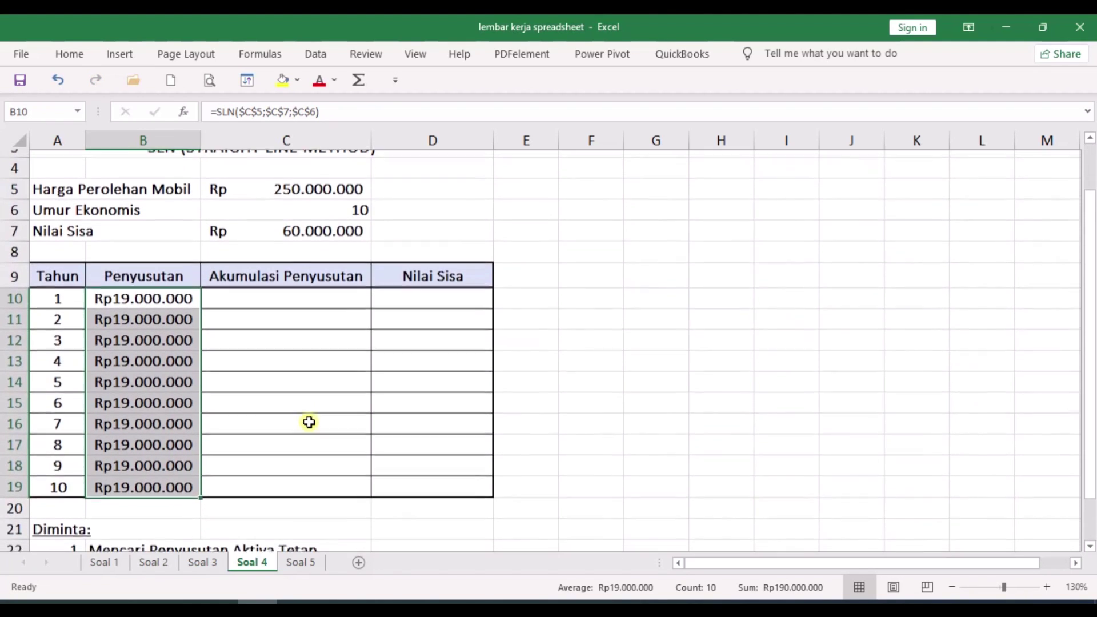
scroll(265, 288, "up", 1)
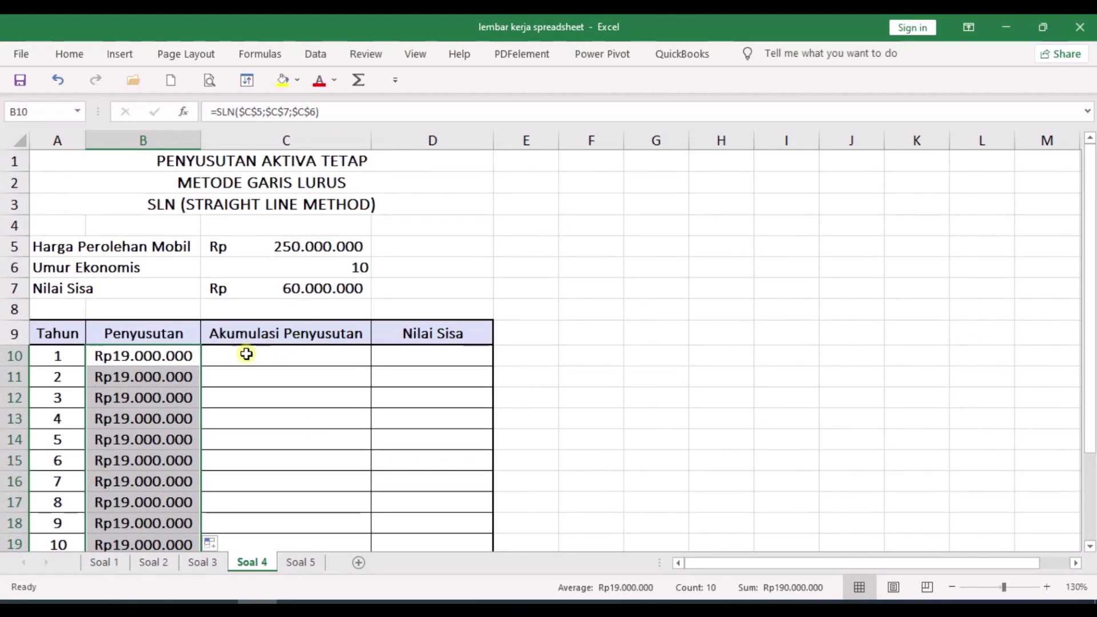
Step: Set the year 1 Akumulasi Penyusutan in C10 equal to that year's Penyusutan with =B10
scroll(343, 357, "down", 1)
left_click(350, 291)
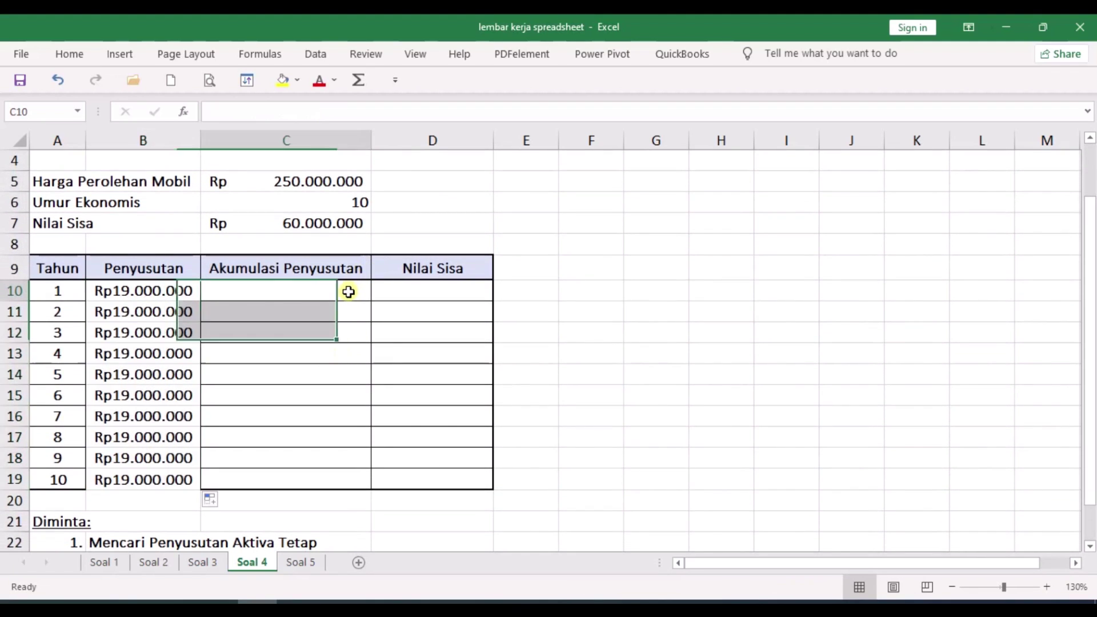
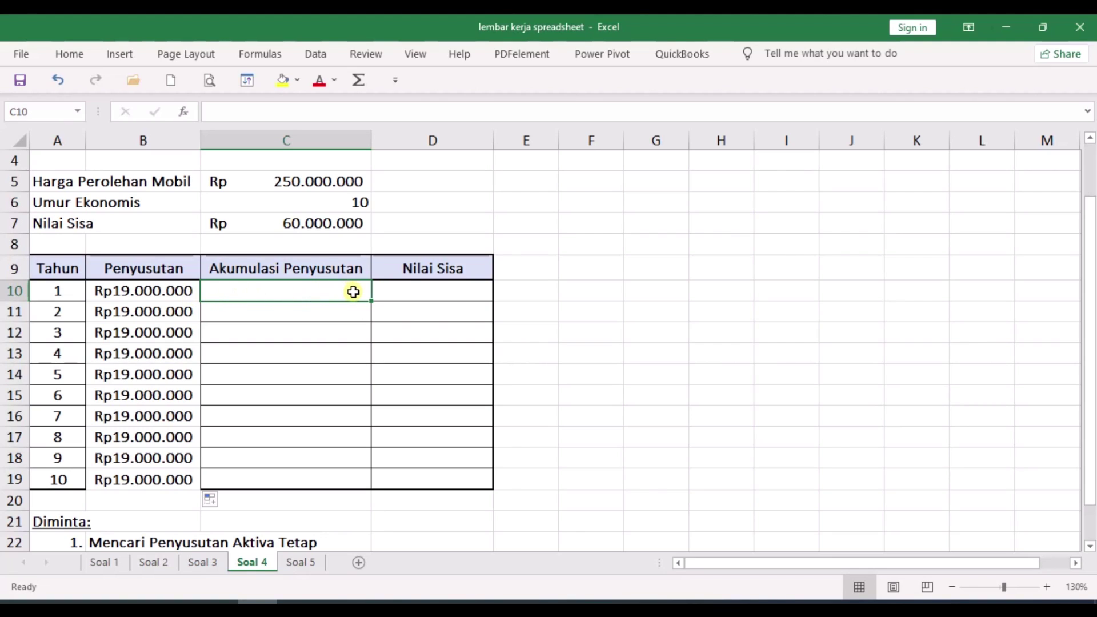
type("=")
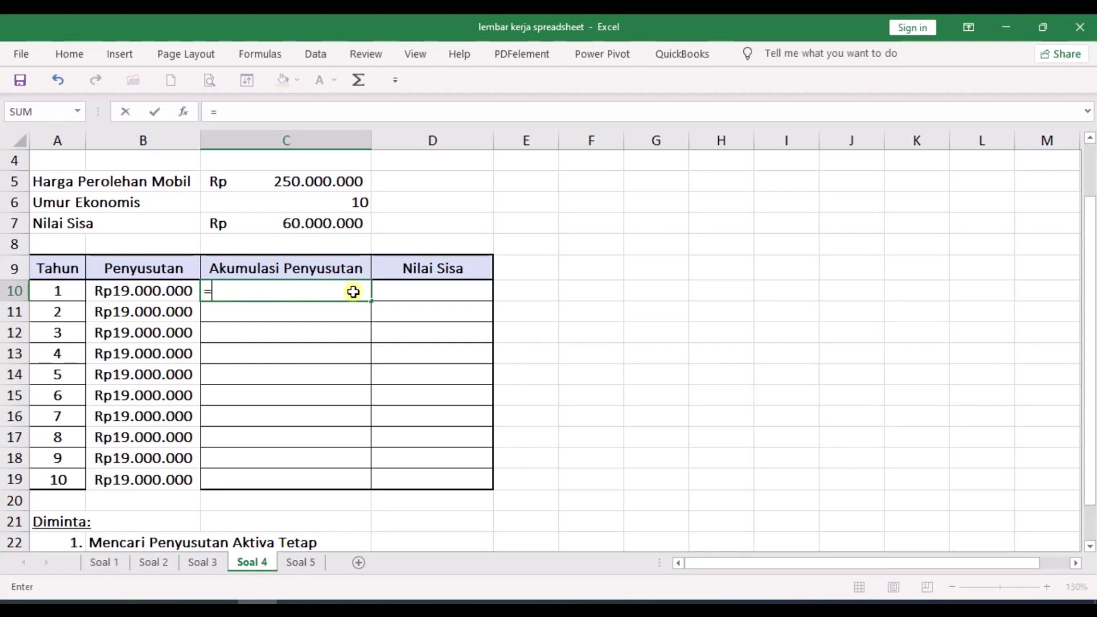
left_click(146, 290)
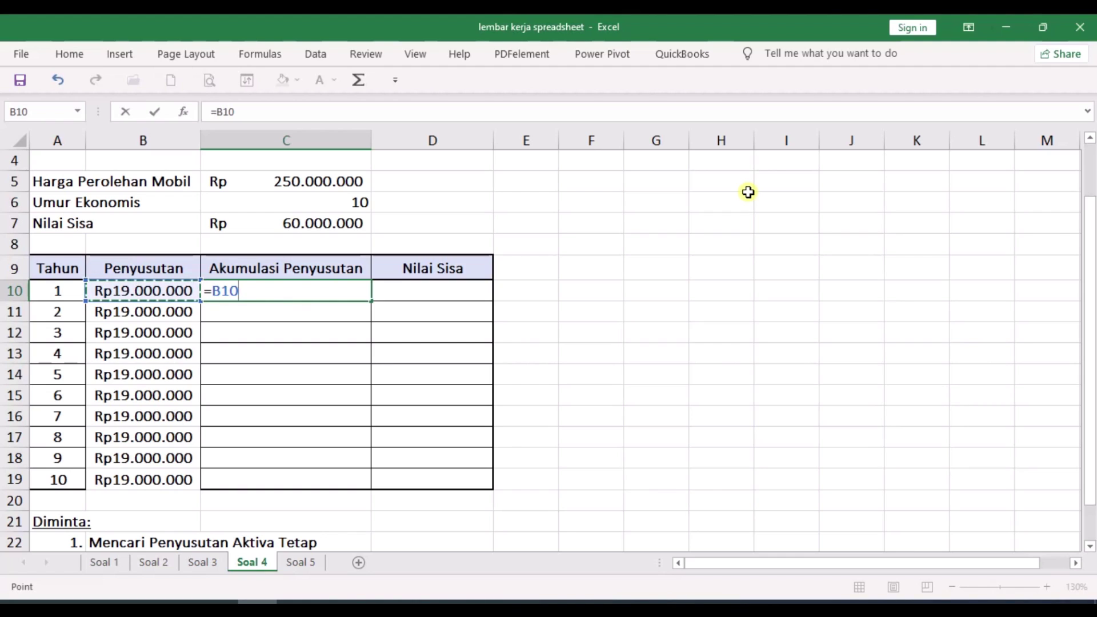
key("Return")
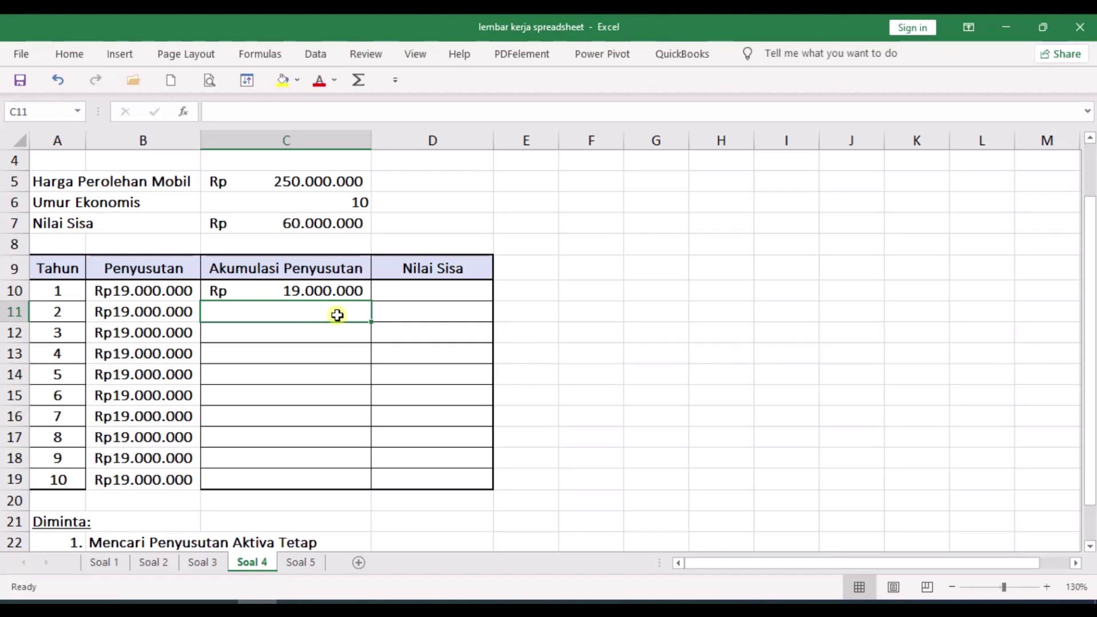
Step: Calculate the year 2 Akumulasi Penyusutan in C11 with =C10+B11 and fill the formula down to C19
type("=")
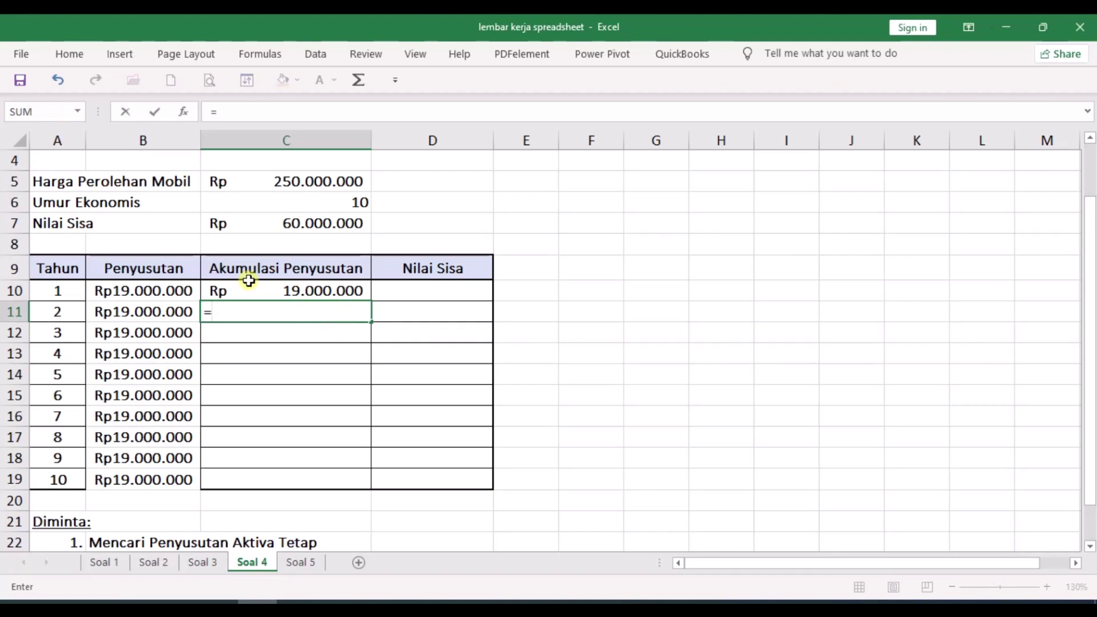
left_click(353, 290)
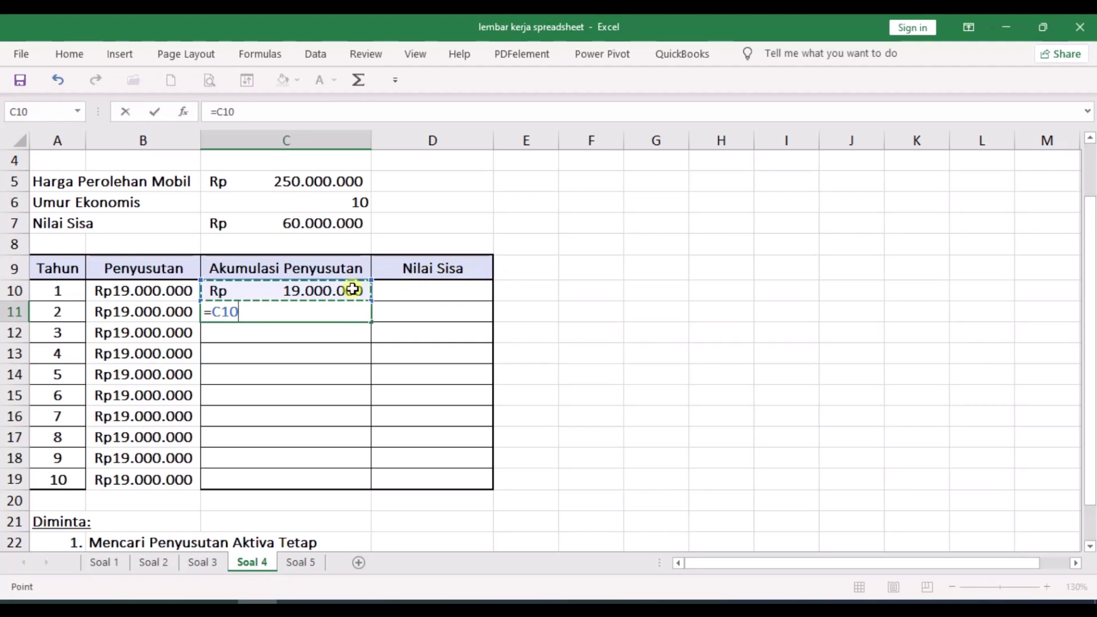
type("+")
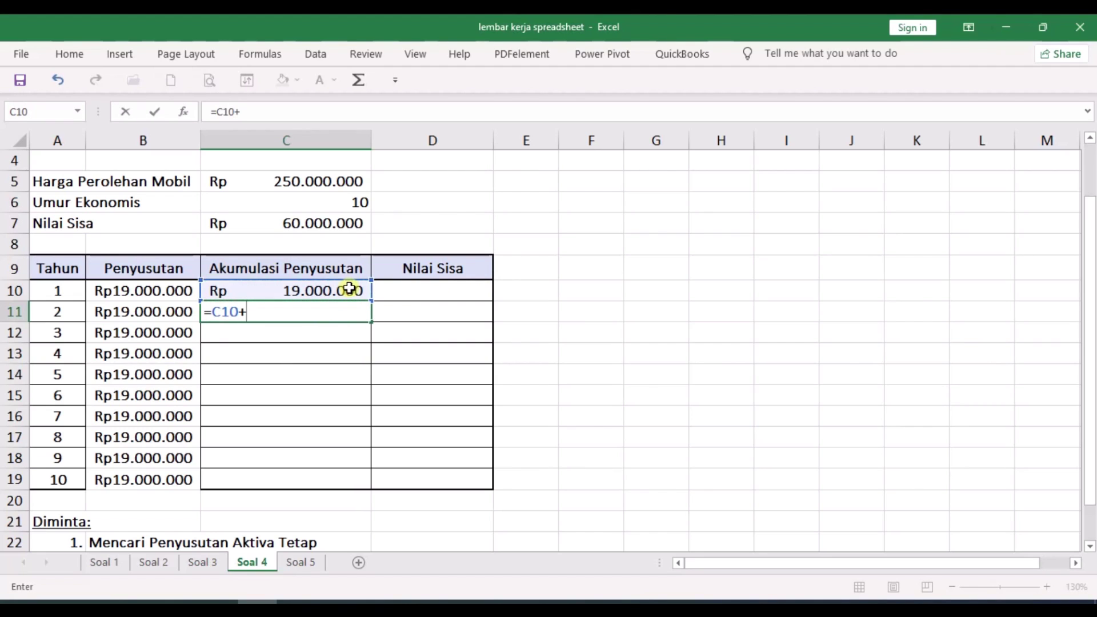
left_click(156, 315)
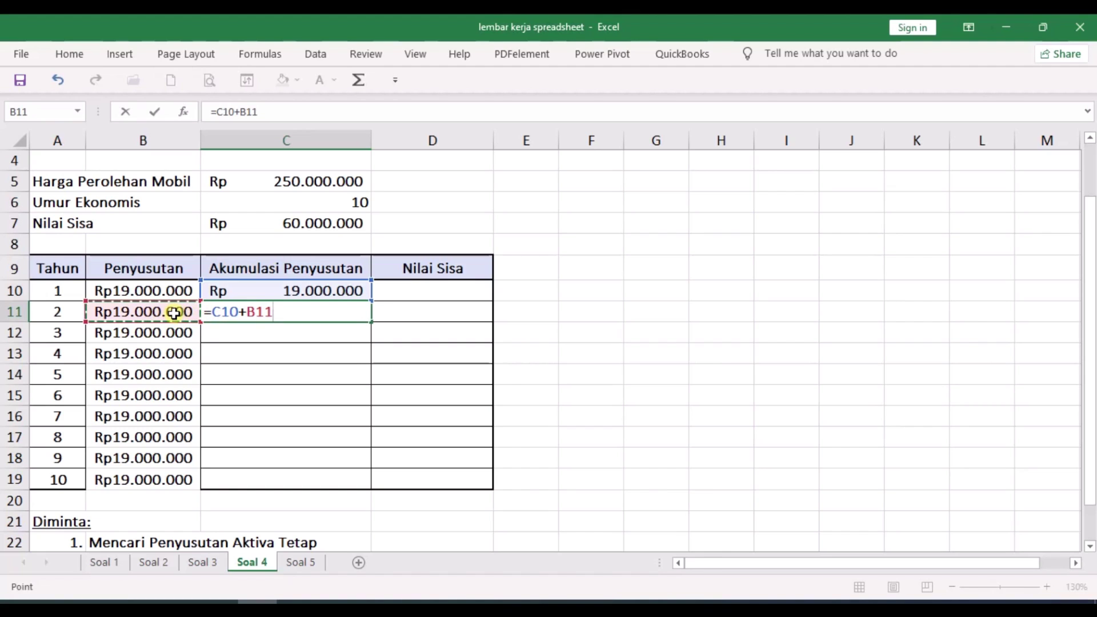
key("Return")
key("Up")
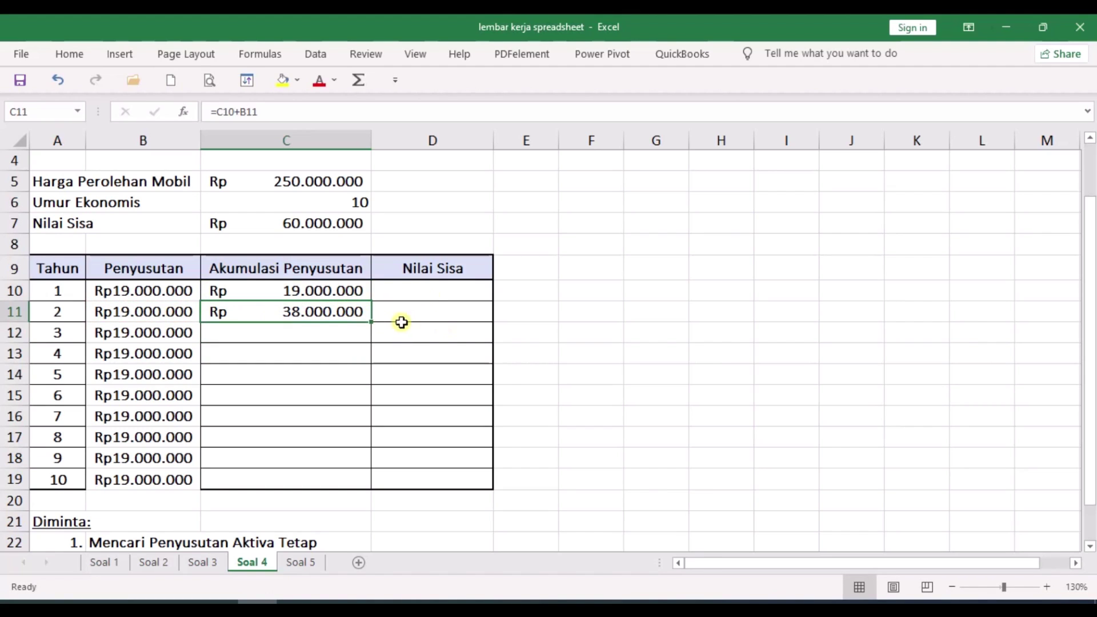
left_click_drag(371, 323, 365, 487)
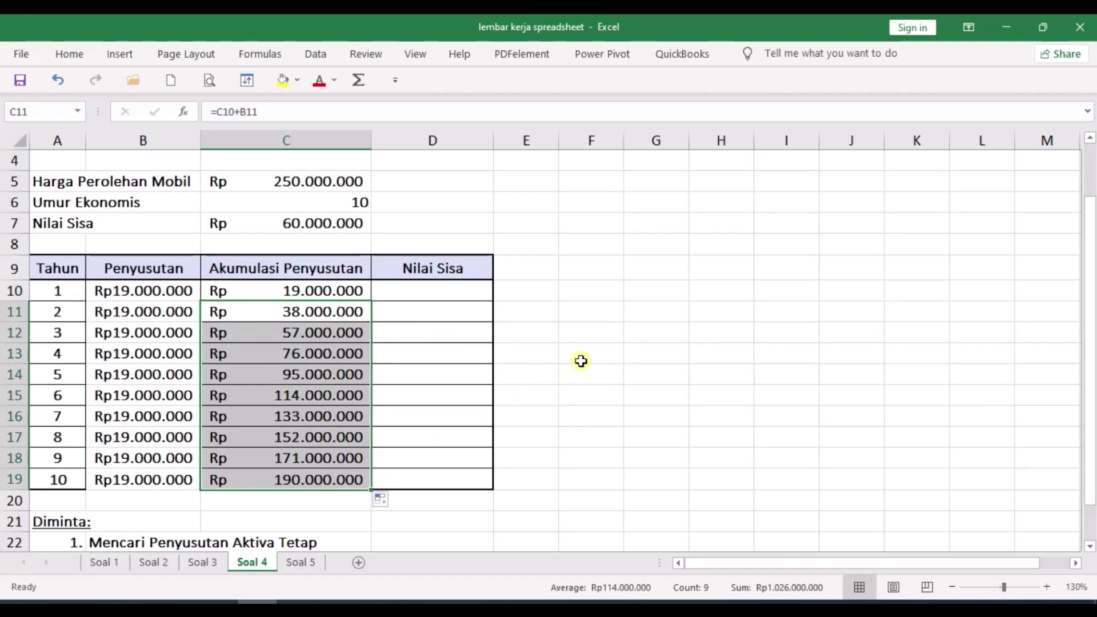
Step: Calculate the year 1 Nilai Sisa in D10 with =$C$5-C10
left_click(473, 291)
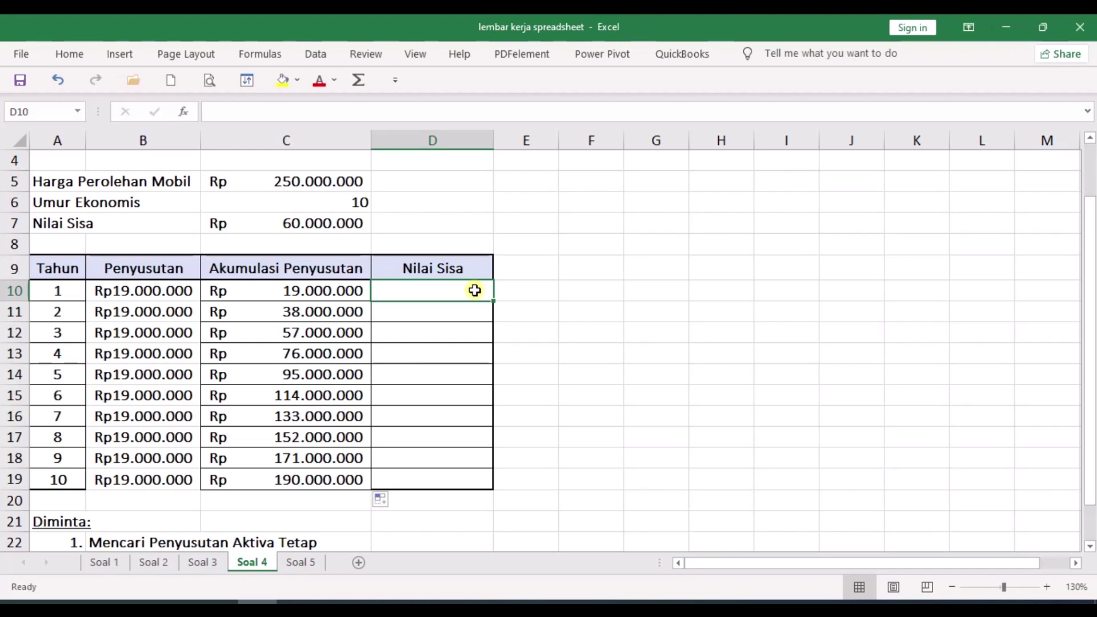
type("=")
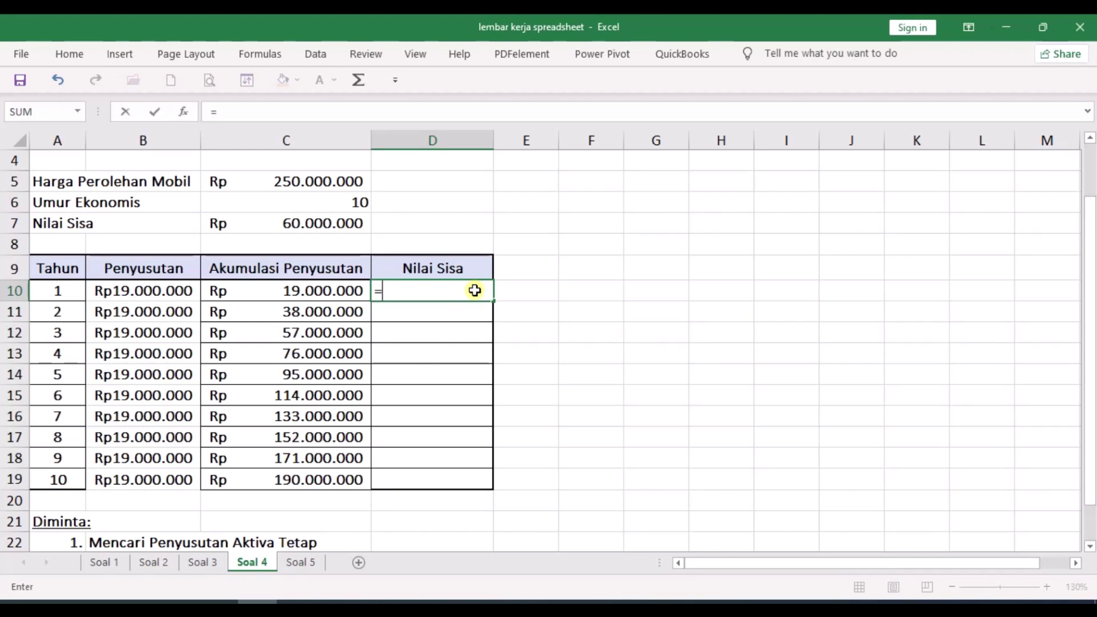
left_click(350, 179)
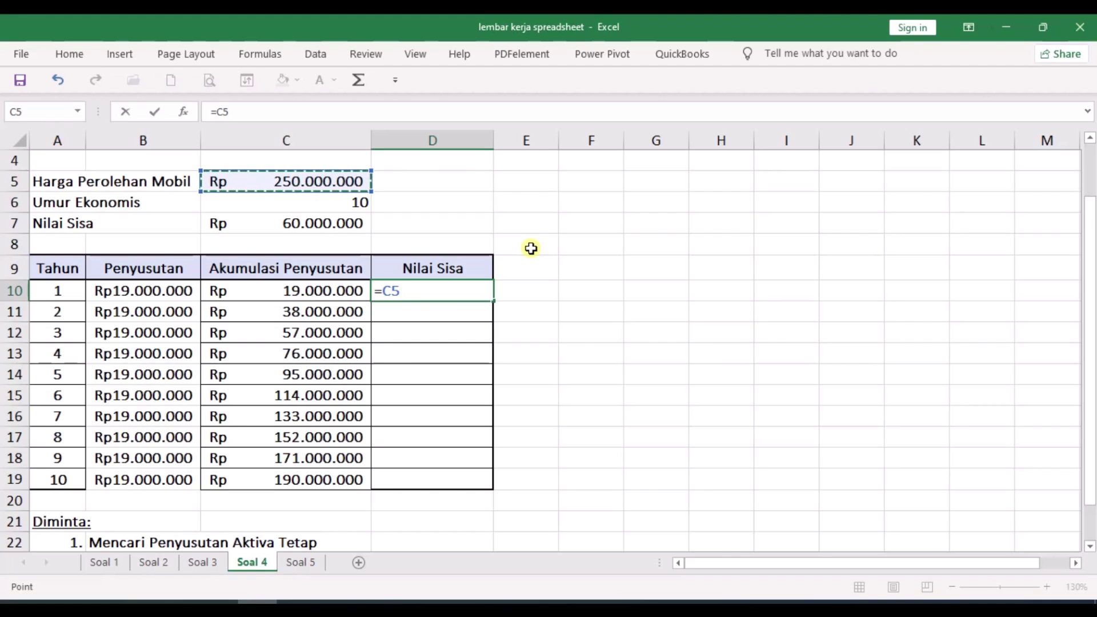
key("F4")
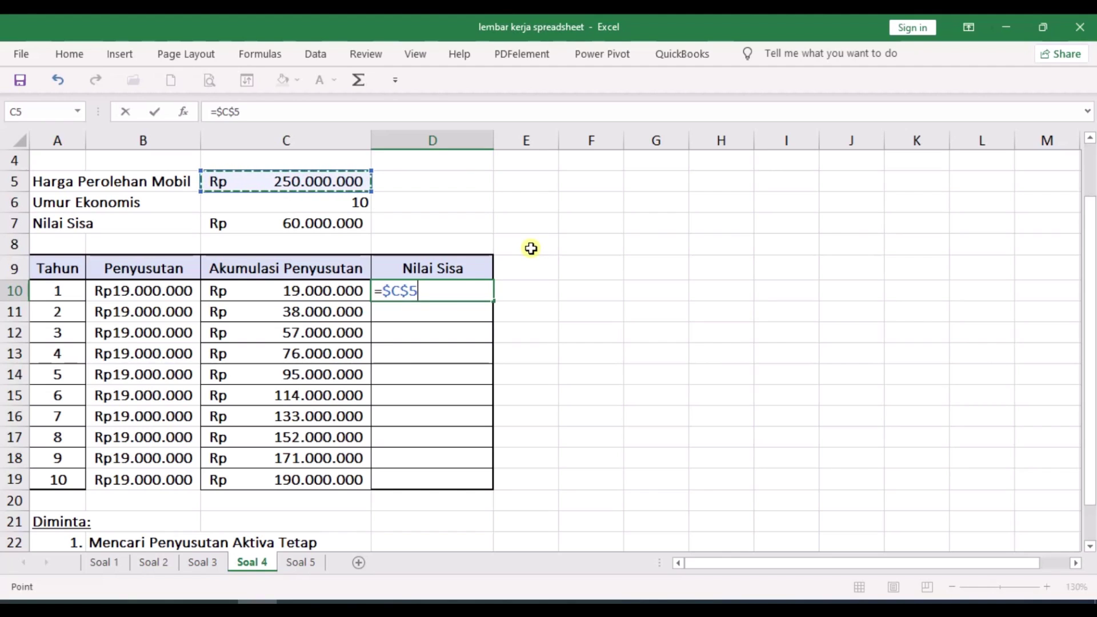
type("-")
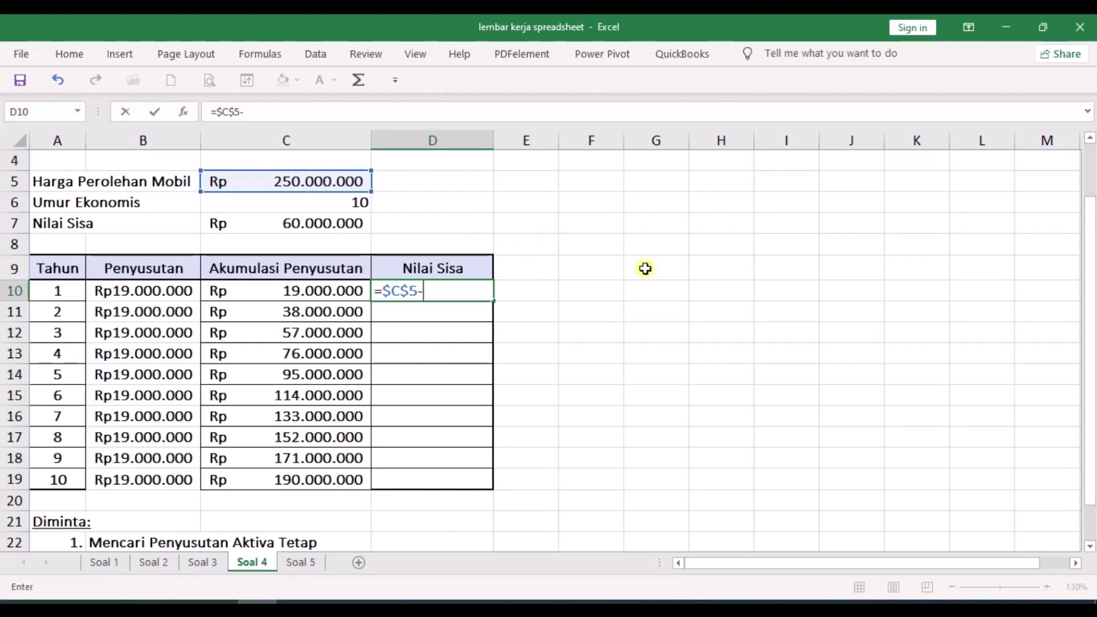
left_click(337, 292)
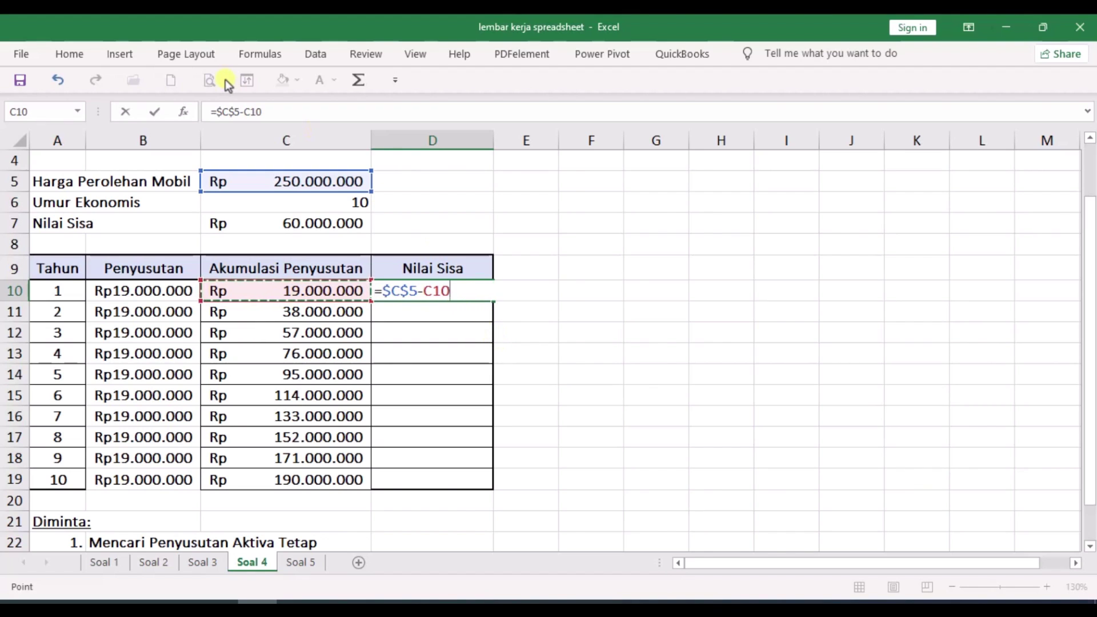
key("Return")
Step: Fill the Nilai Sisa formula from D10 down to D19 for all ten years
left_click(485, 292)
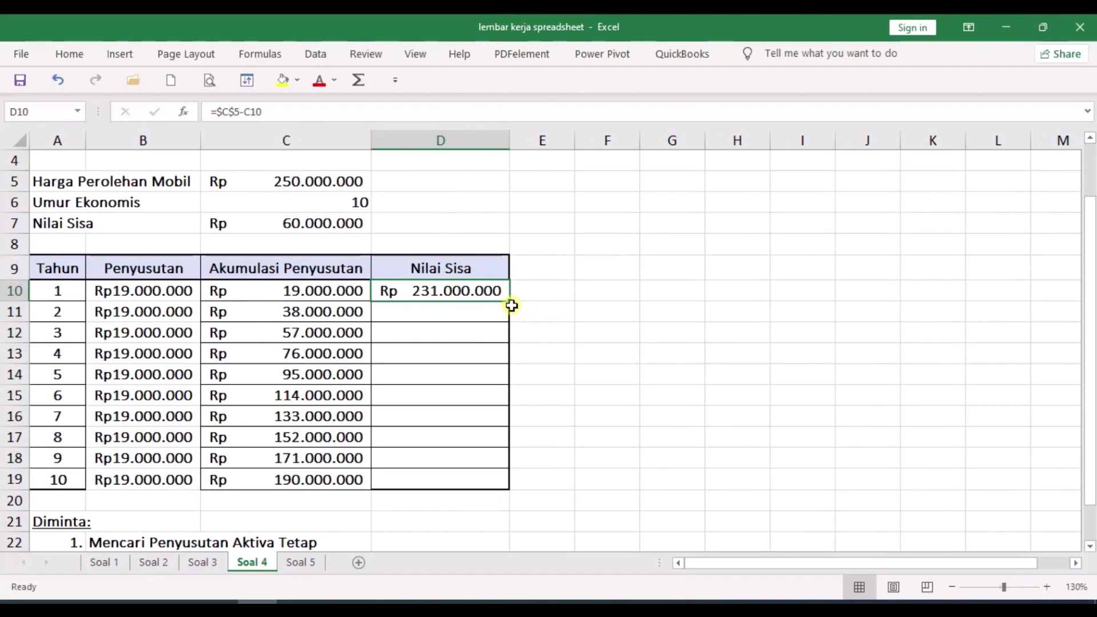
left_click_drag(509, 300, 498, 489)
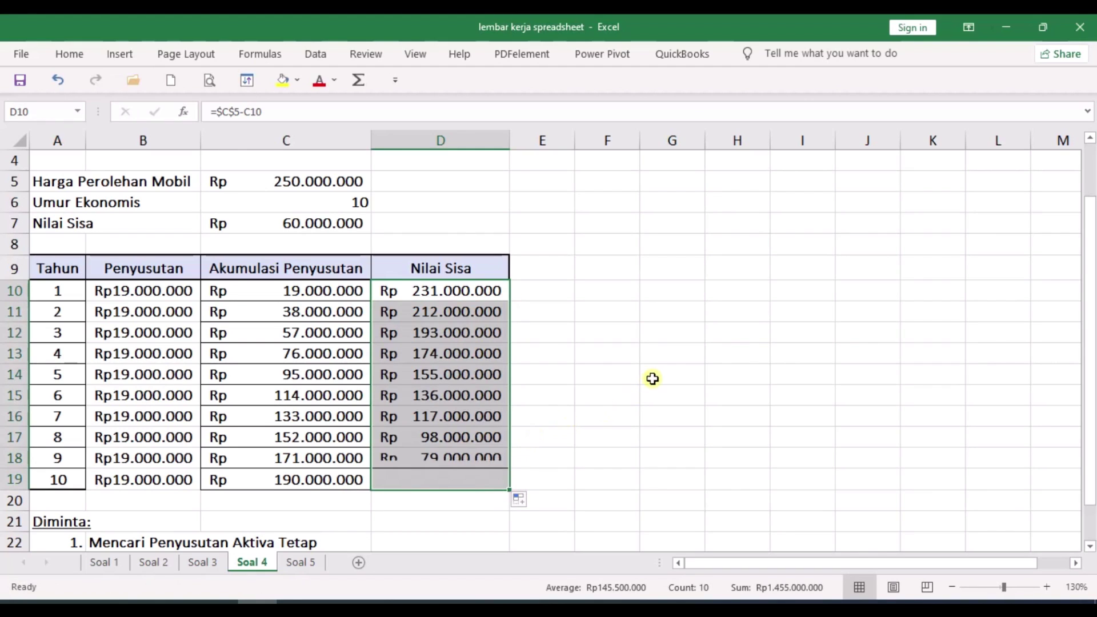
left_click(599, 411)
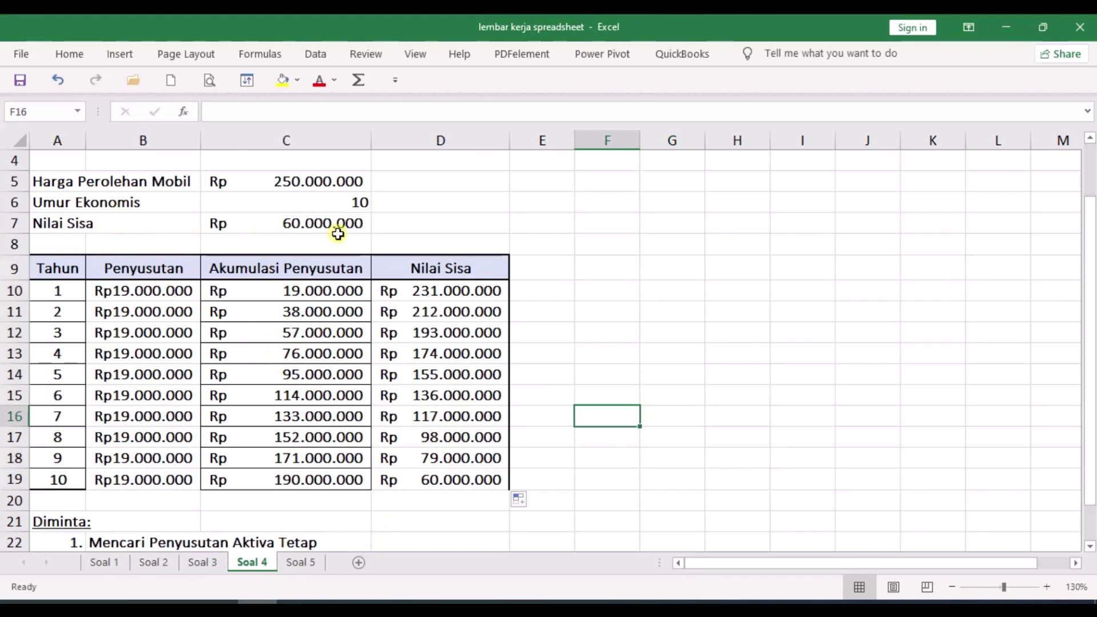
left_click(485, 479)
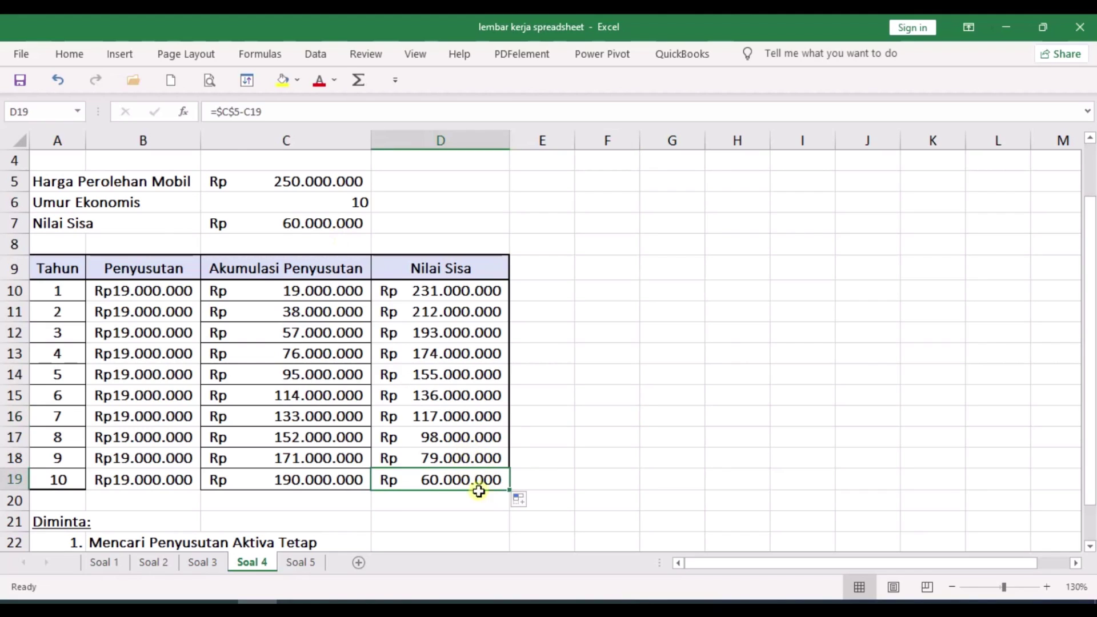
left_click(282, 79)
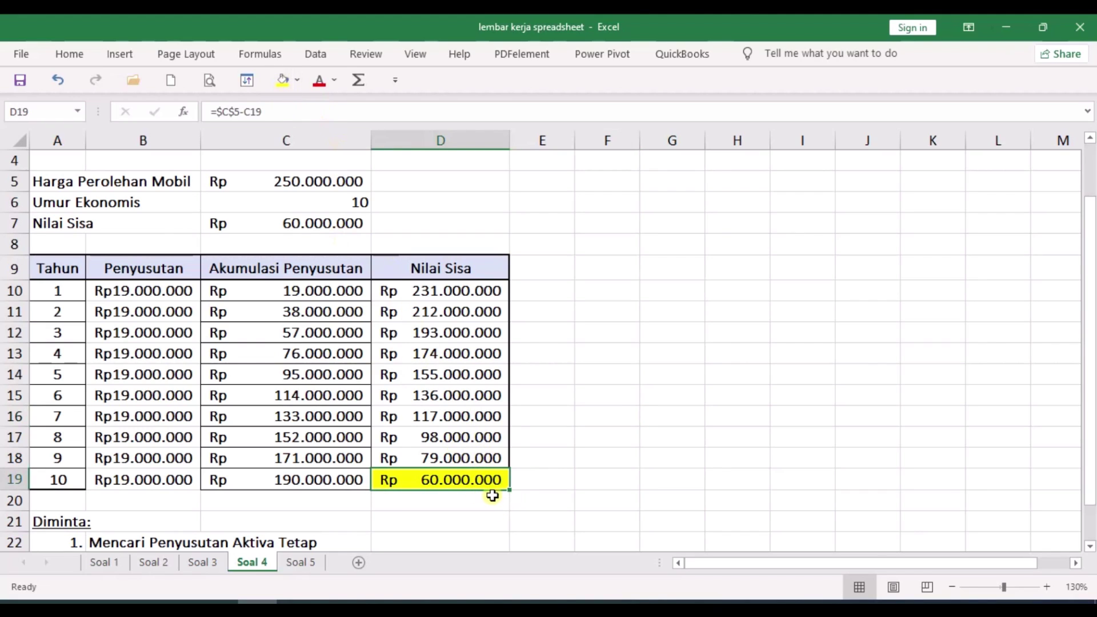
left_click(57, 80)
Step: Apply thin inside horizontal lines and a medium solid bottom border to the depreciation values in B10:D19
left_click_drag(91, 290, 424, 479)
right_click(351, 387)
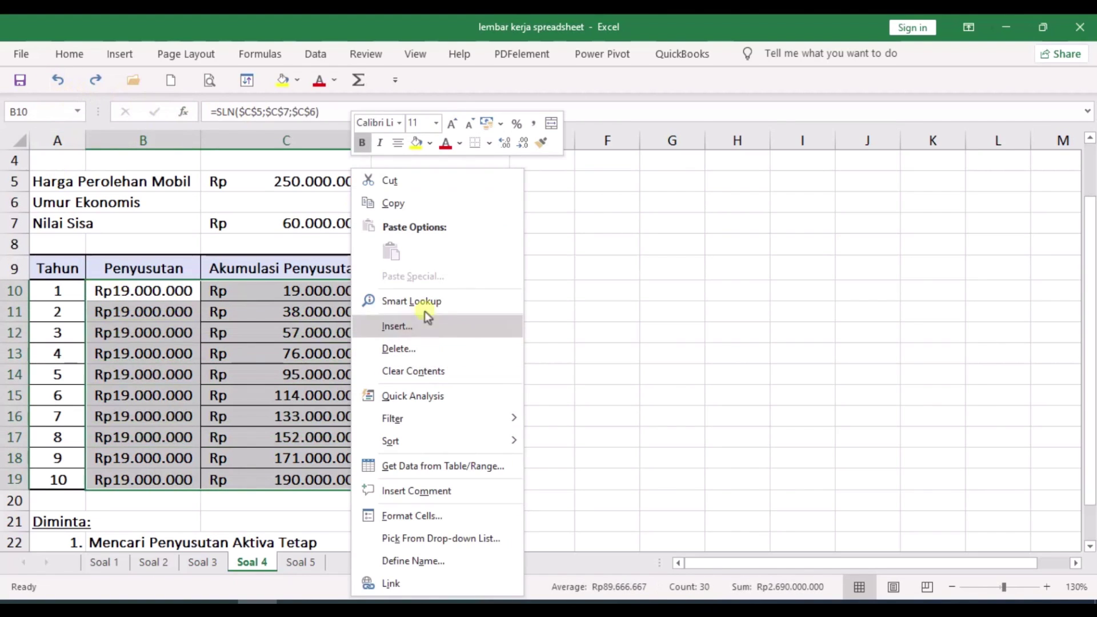
left_click(428, 517)
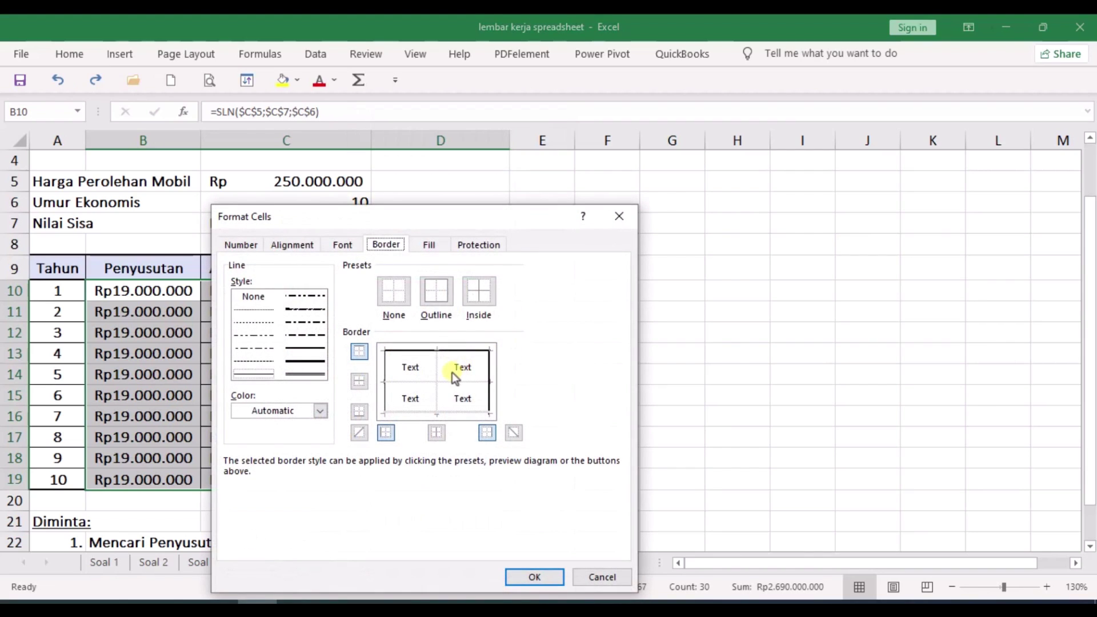
left_click(423, 388)
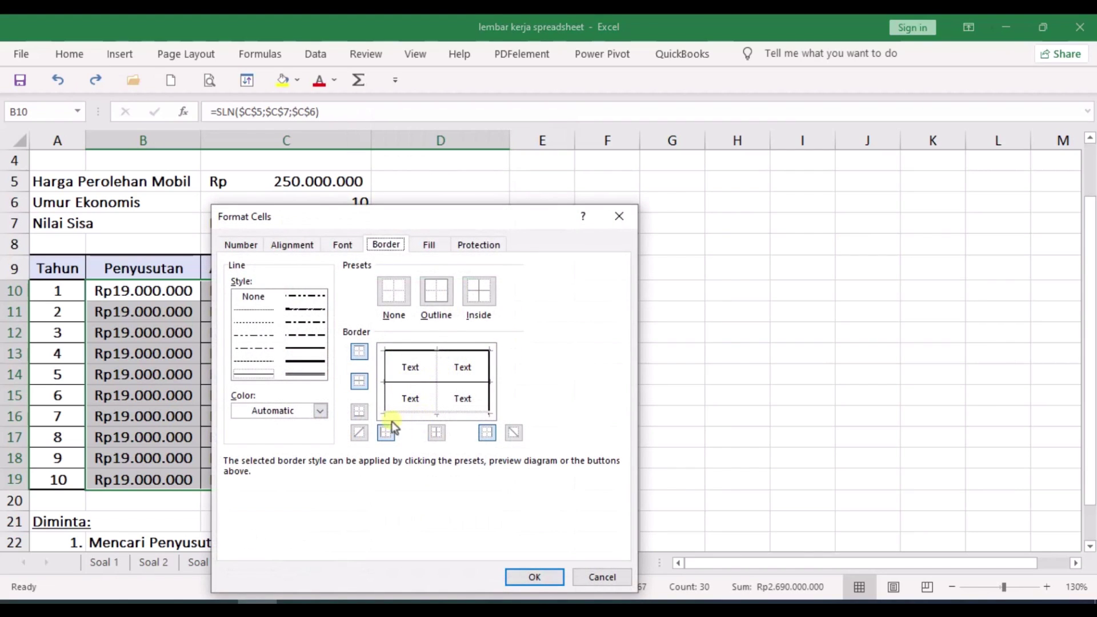
left_click(305, 348)
left_click(405, 411)
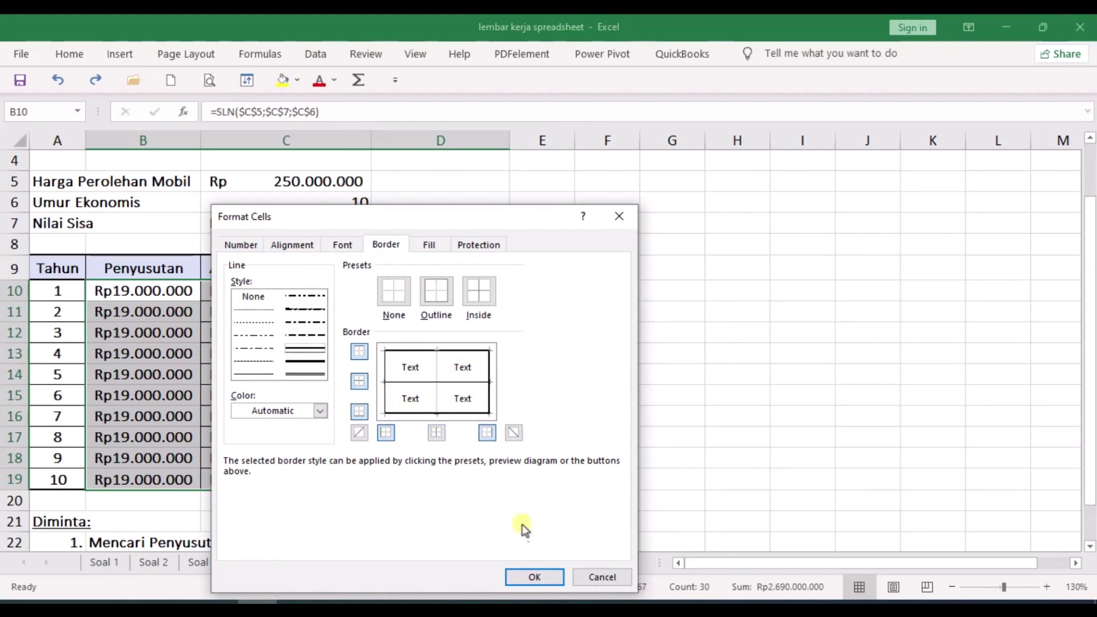
left_click(537, 578)
left_click(614, 460)
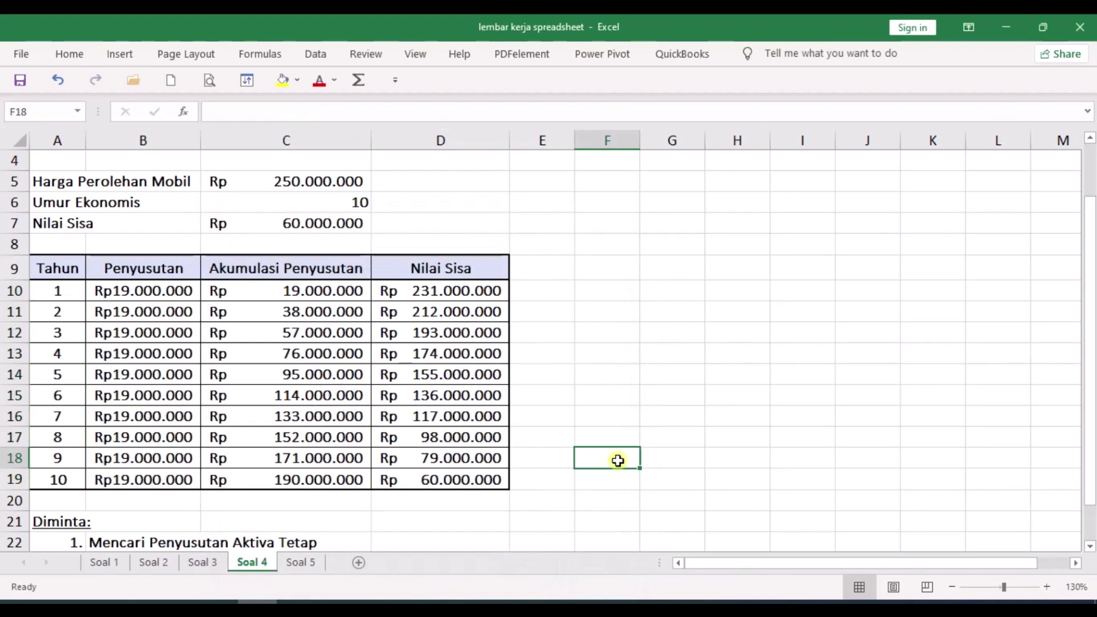
Step: On the Soal 5 sheet, insert a 3-D Clustered Column chart of the car sales data and place it beside the table
scroll(602, 329, "up", 1)
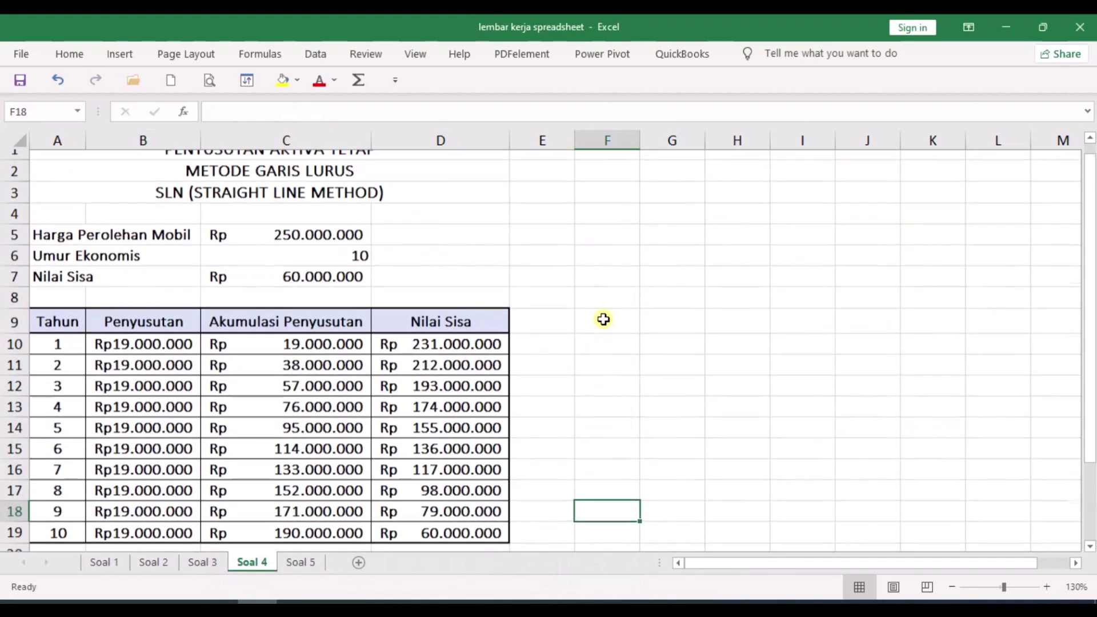
scroll(590, 362, "down", 1)
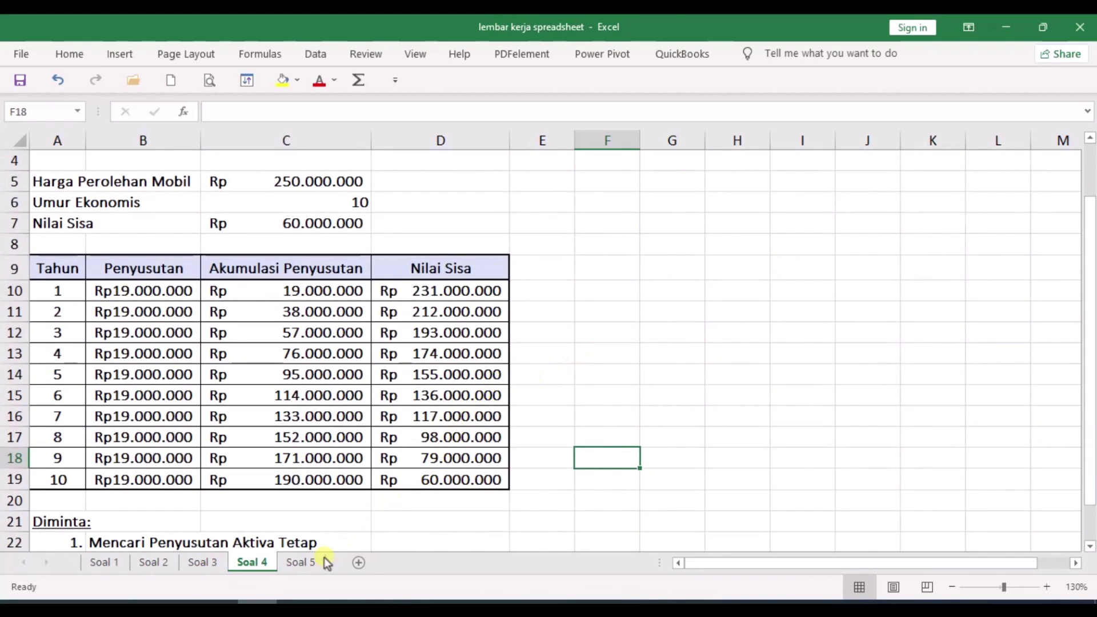
left_click(301, 562)
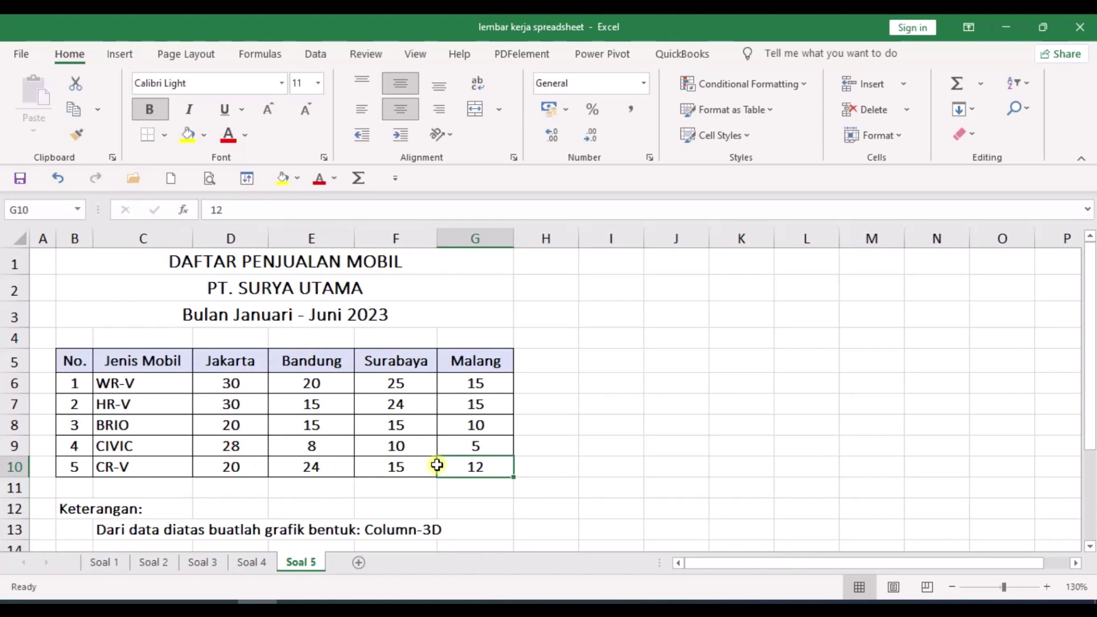
left_click(118, 55)
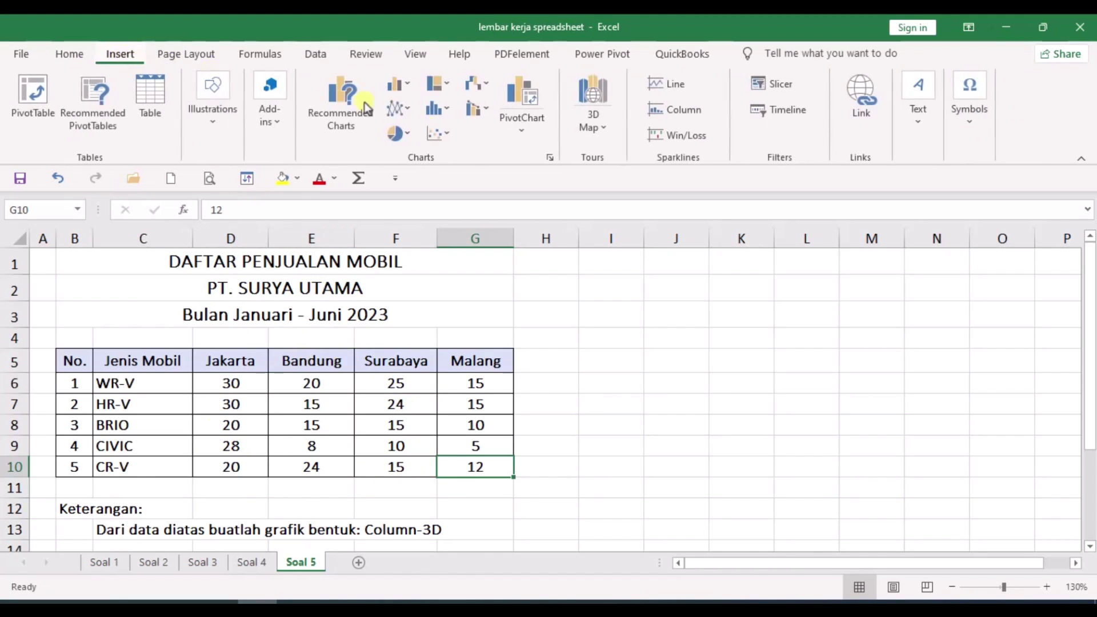
left_click(408, 84)
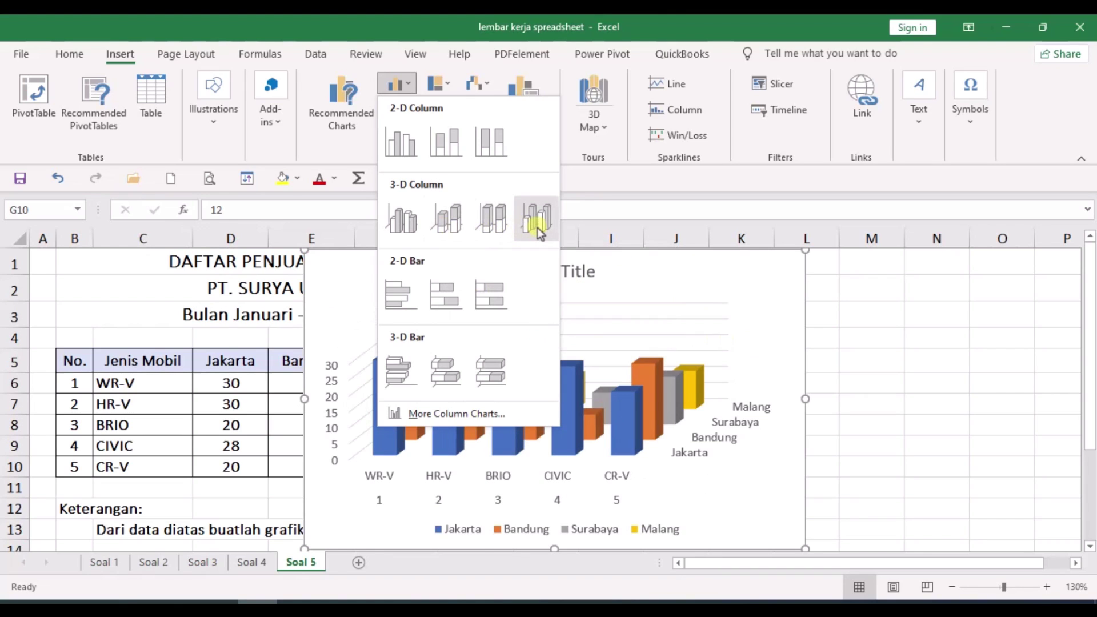
left_click(398, 227)
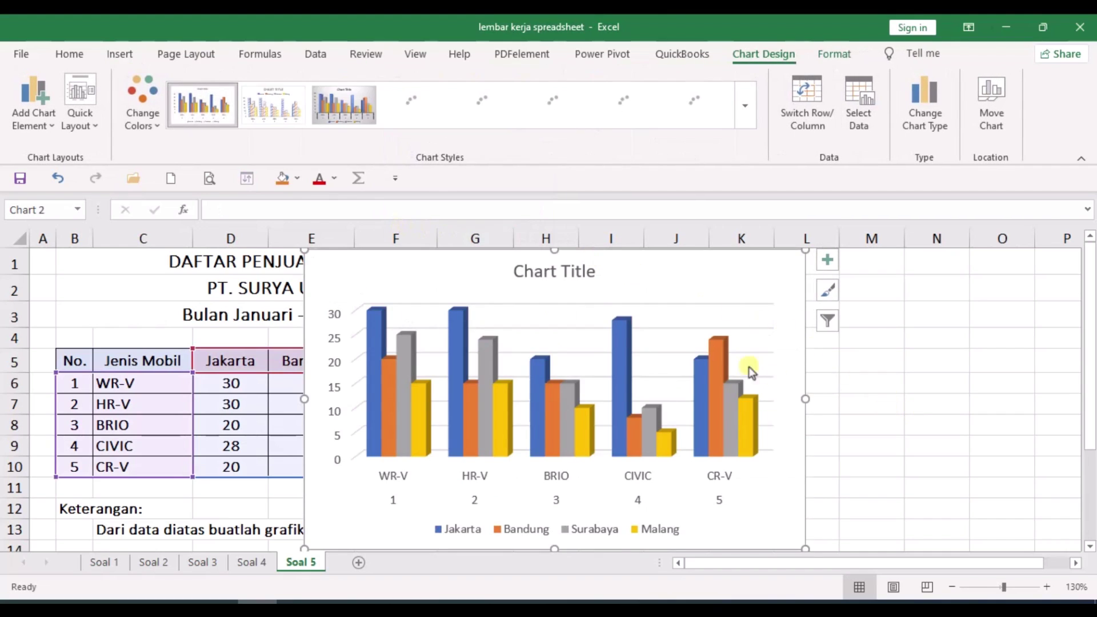
left_click_drag(660, 288, 896, 286)
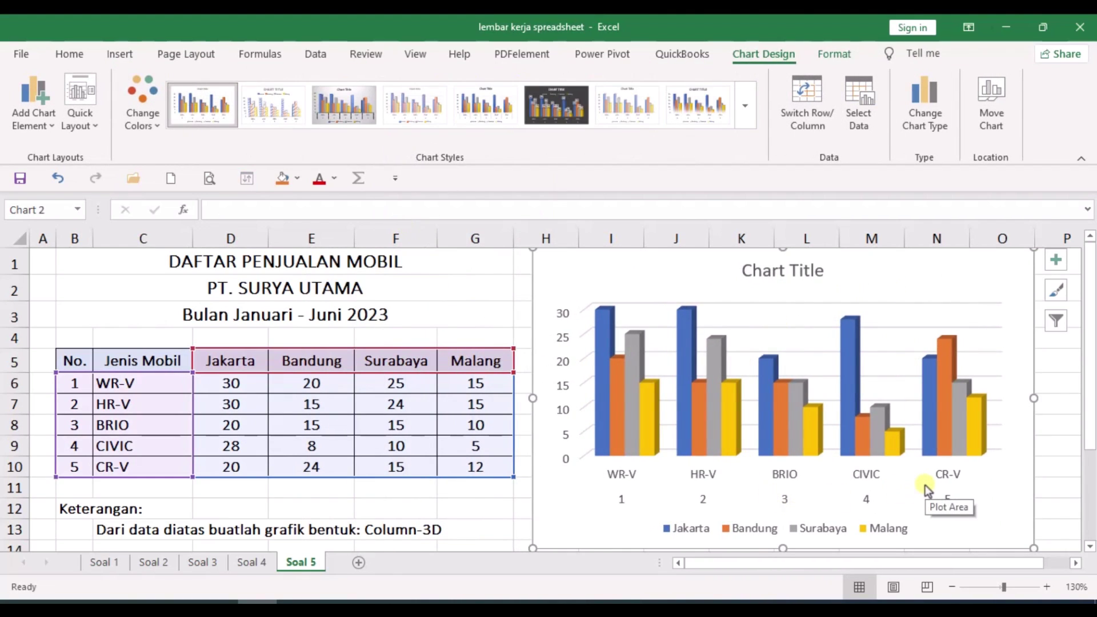
Step: Replace the placeholder title of the 3-D column chart with "DAFTAR PENJUALAN MOBIL"
left_click(799, 273)
left_click_drag(746, 270, 826, 271)
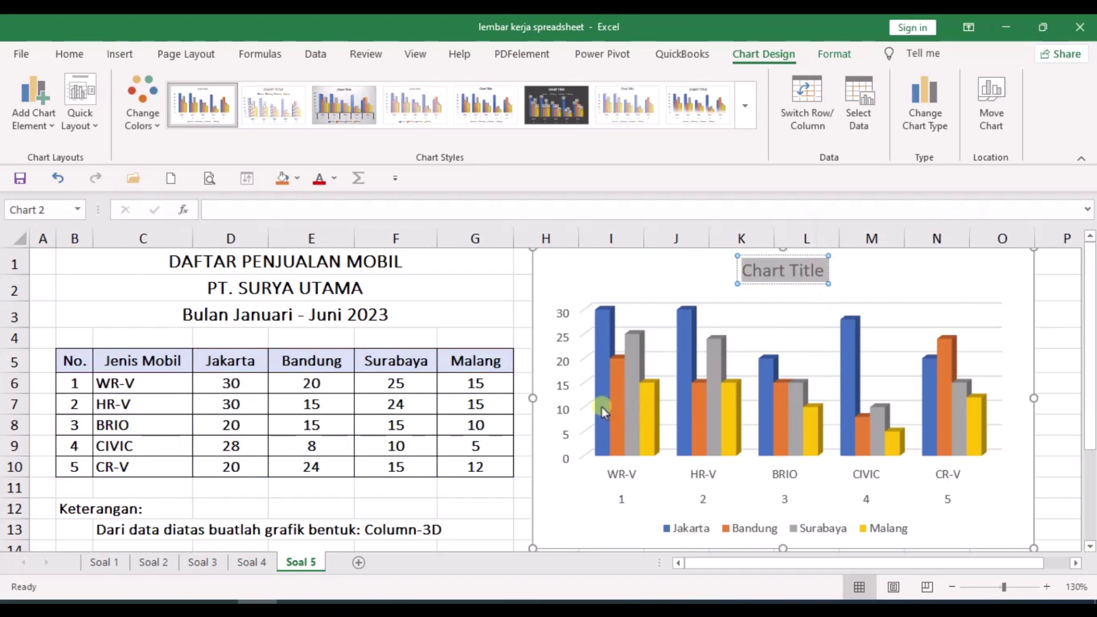
key("Delete")
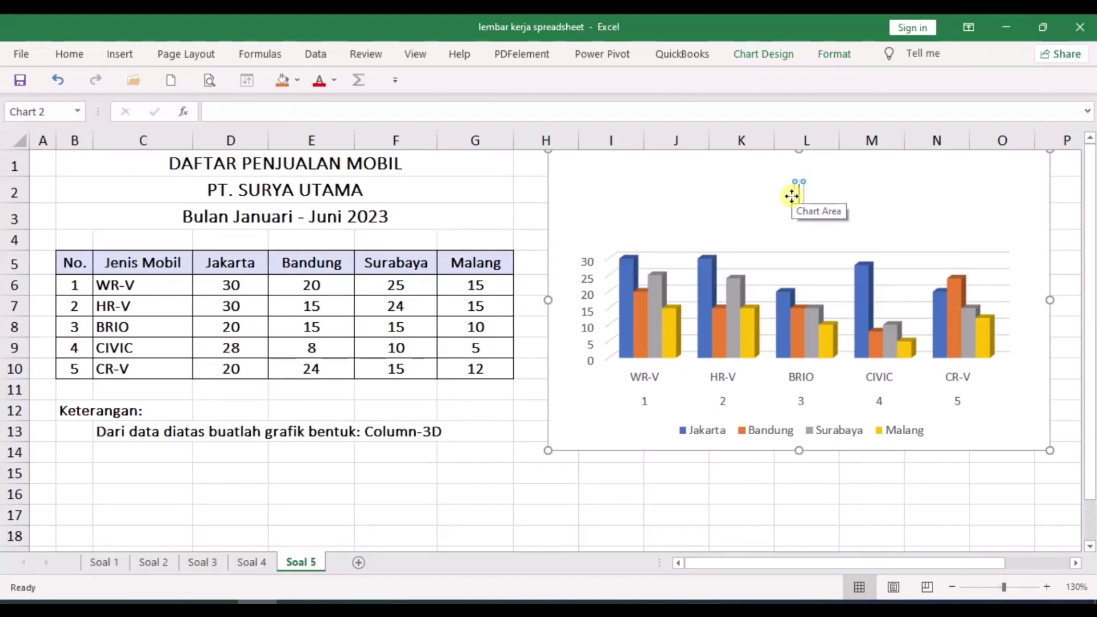
type("DAFTAR")
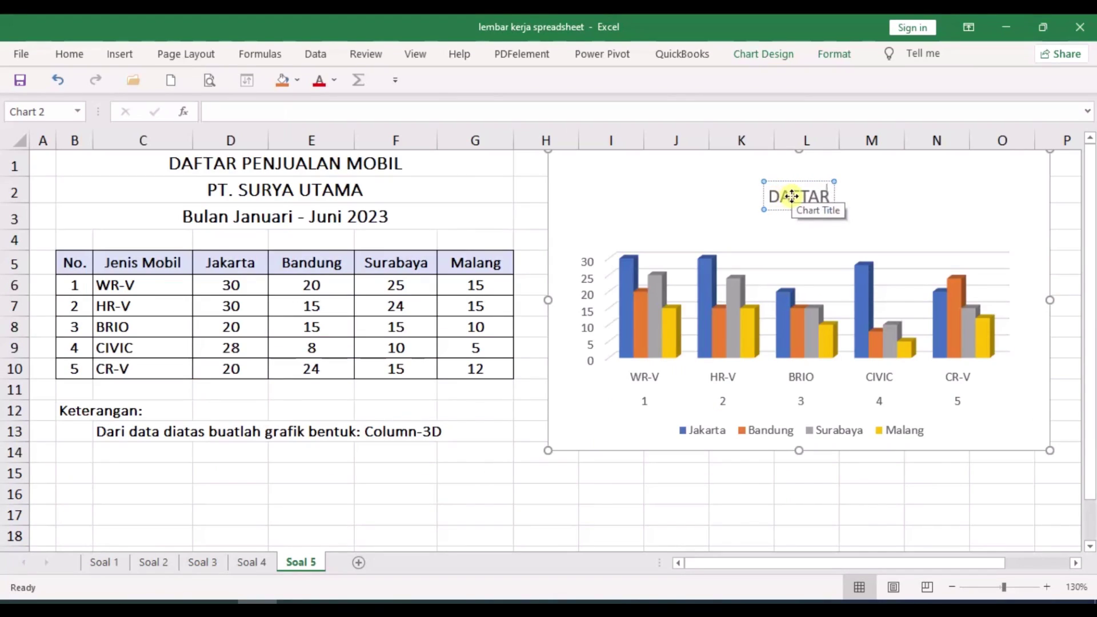
type(" PENJU")
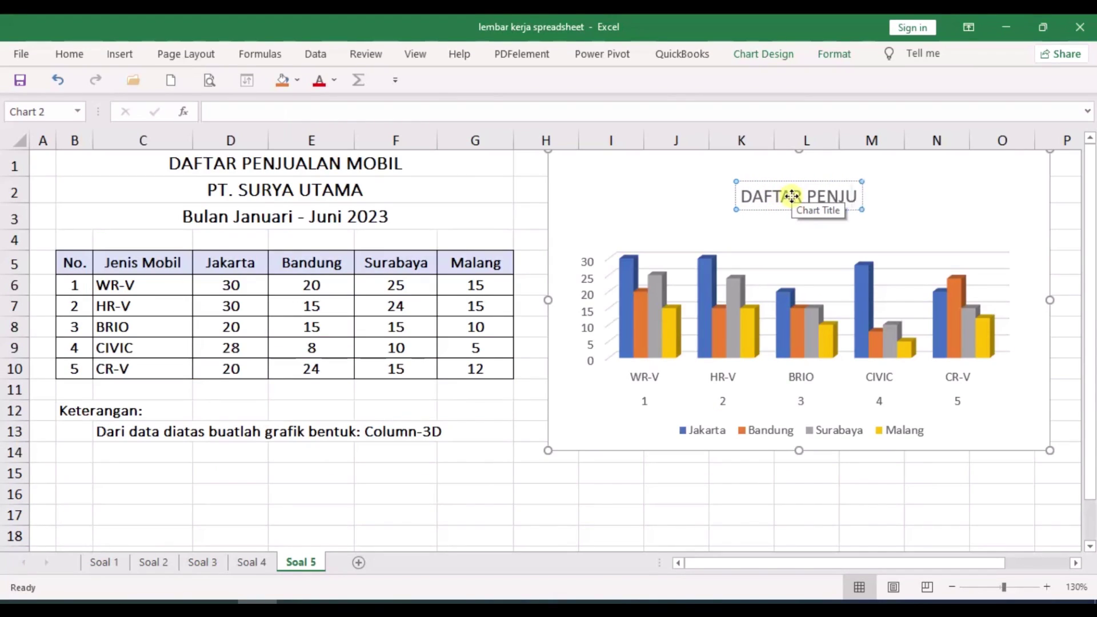
type("ALAN MOBIL")
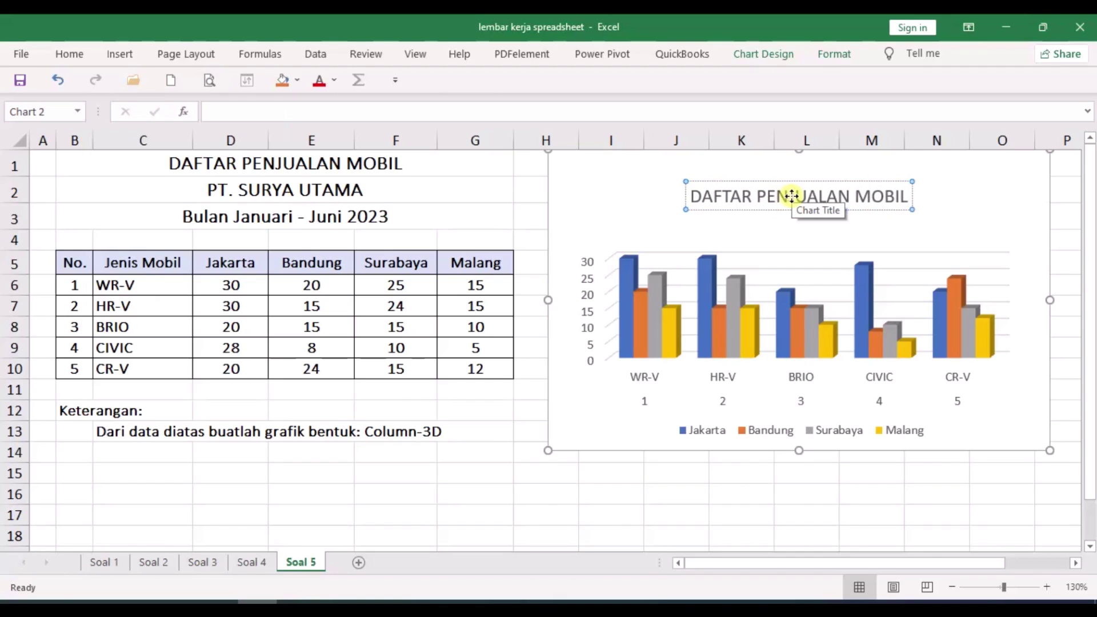
Step: Add "PT. SURYA UTAMA" and "Bulan Januari - Juni 2023" as the second and third lines of the chart title
key("Return")
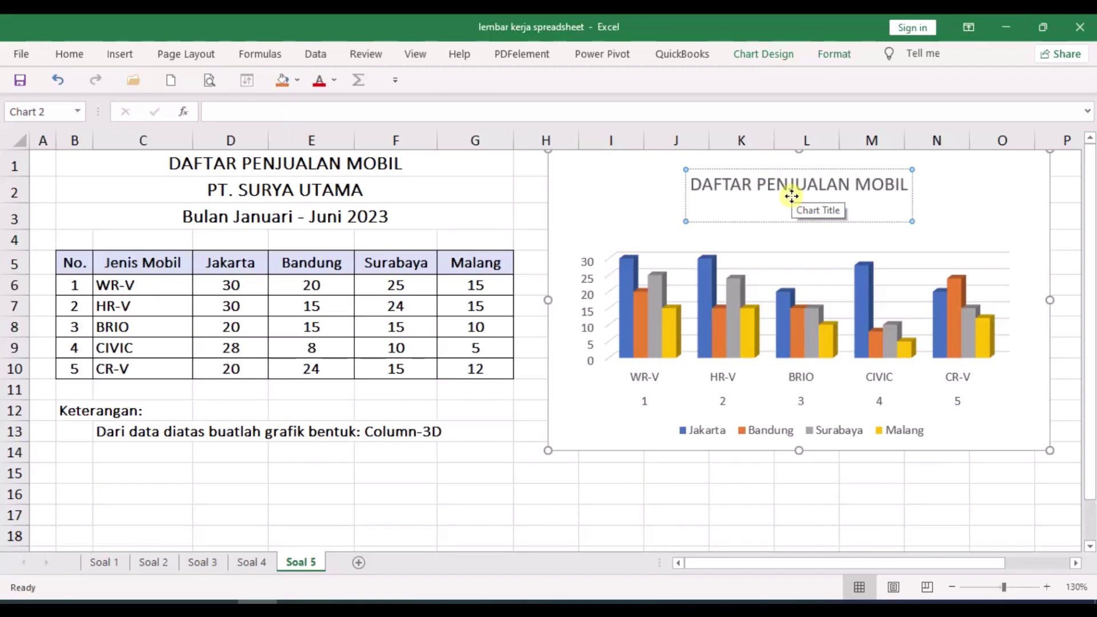
type("PT. SURYA UTAMA")
key("Return")
type("Bulan")
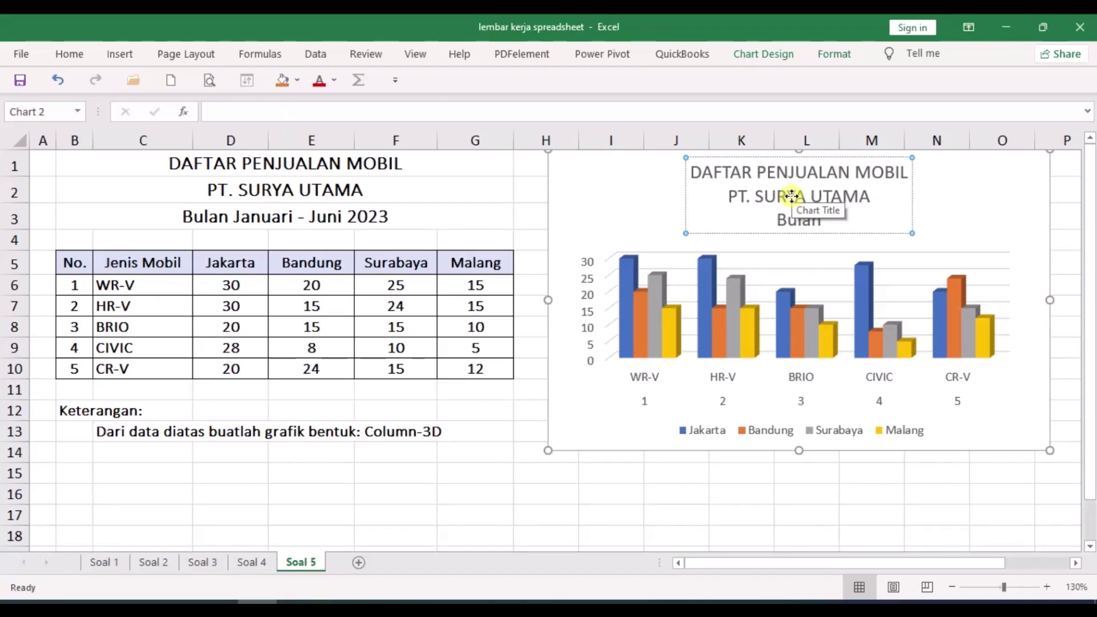
type(" Januari ")
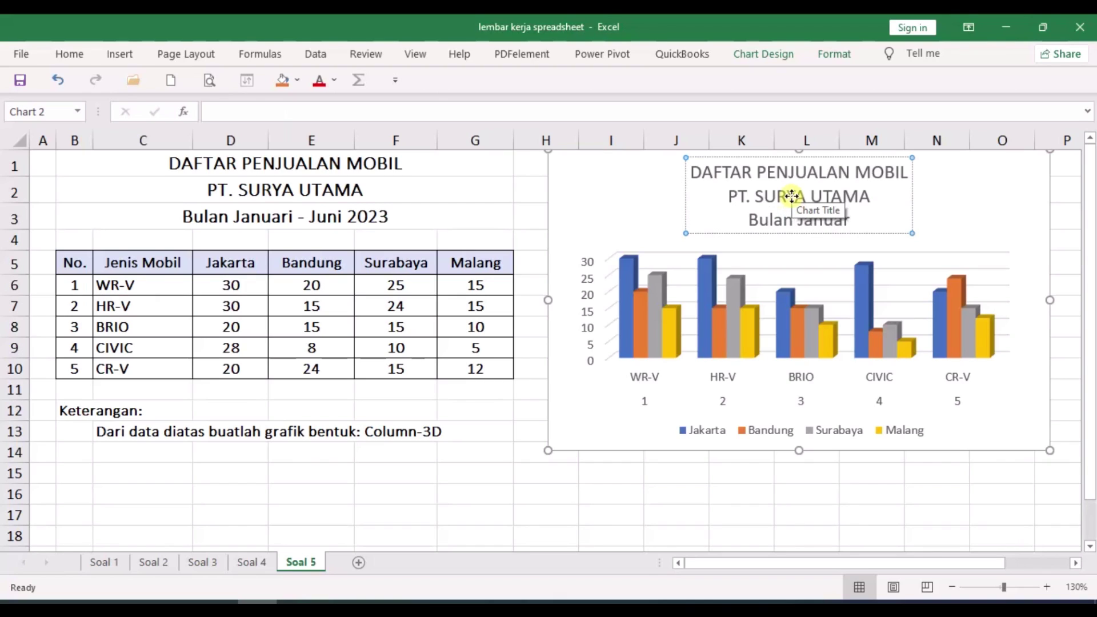
type("- Juni 2023")
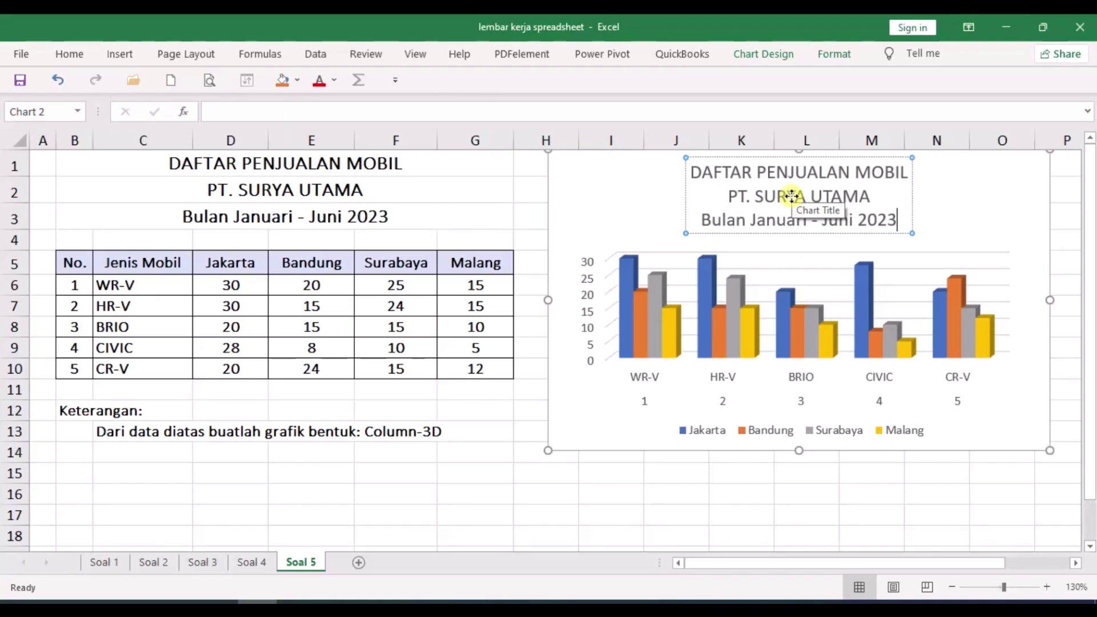
left_click(915, 390)
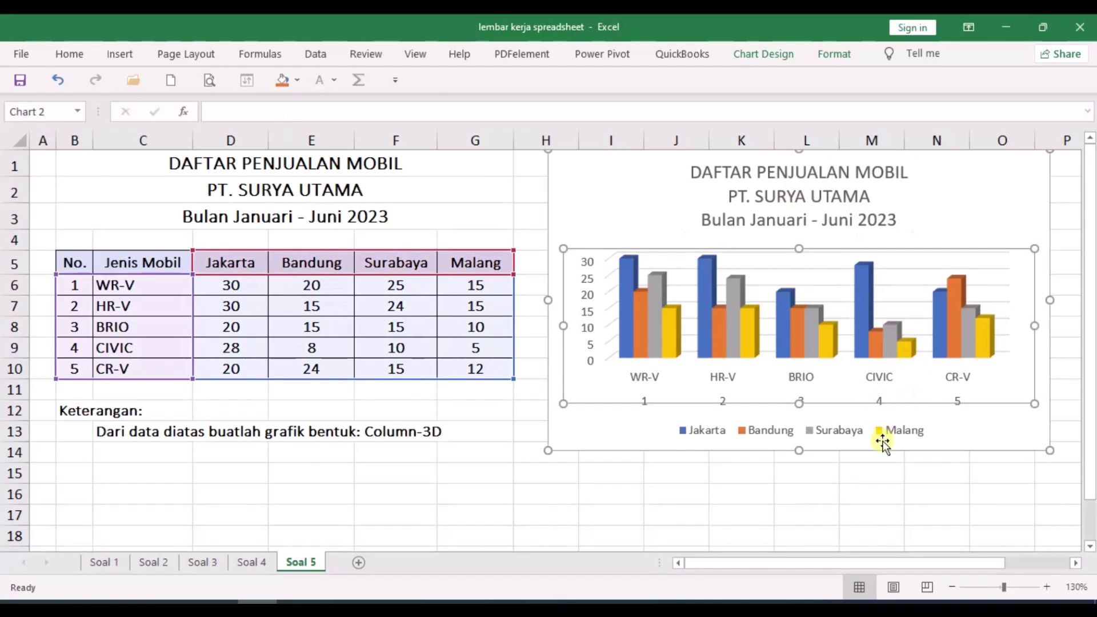
left_click(558, 490)
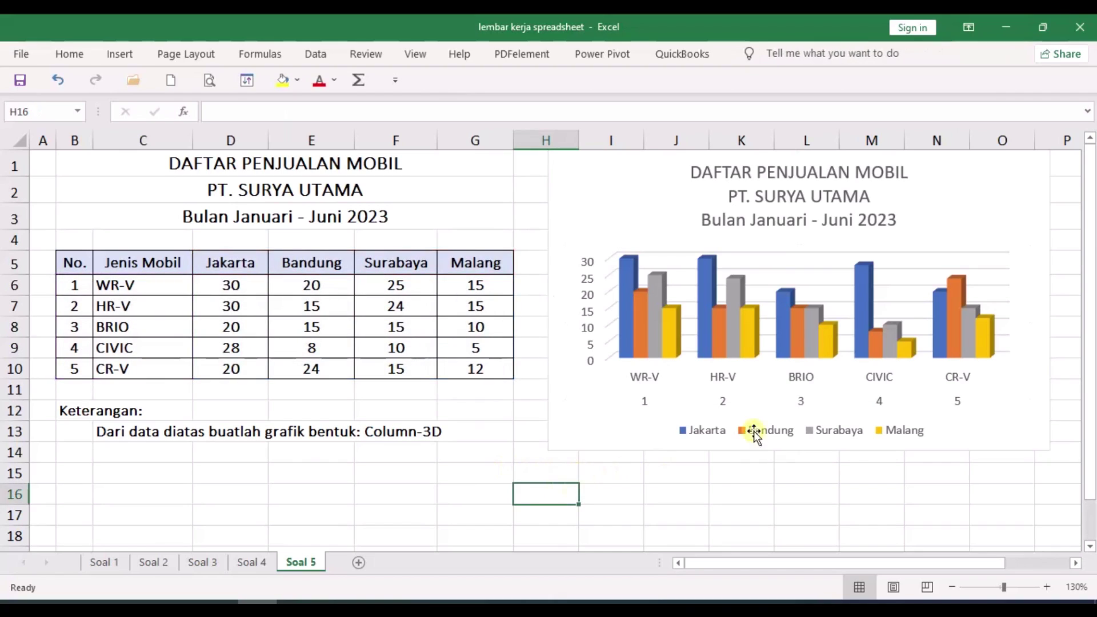
left_click(990, 208)
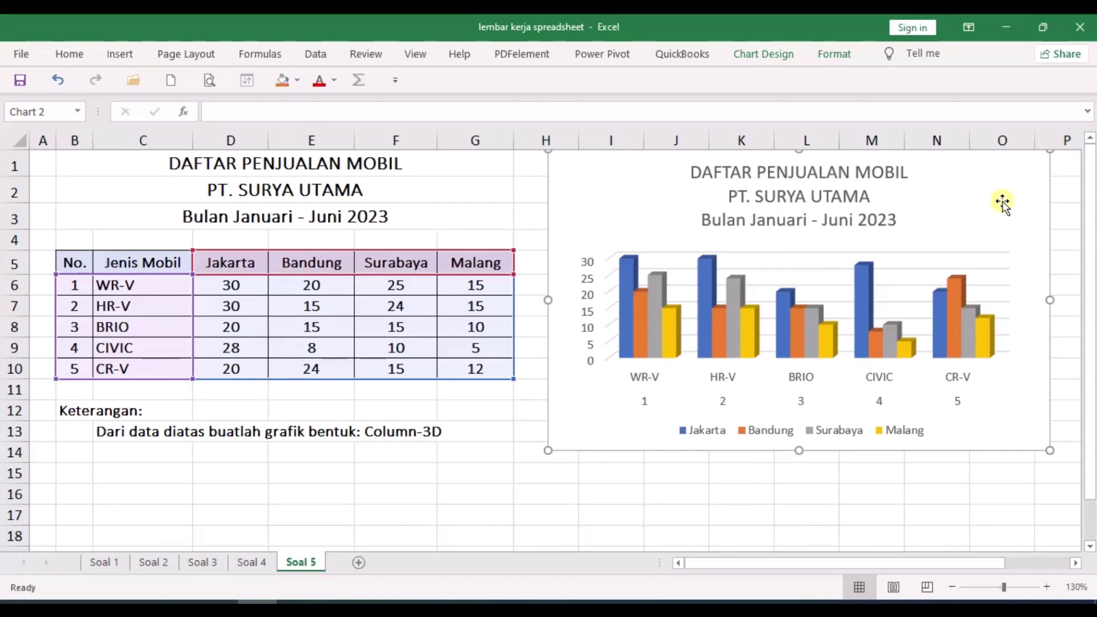